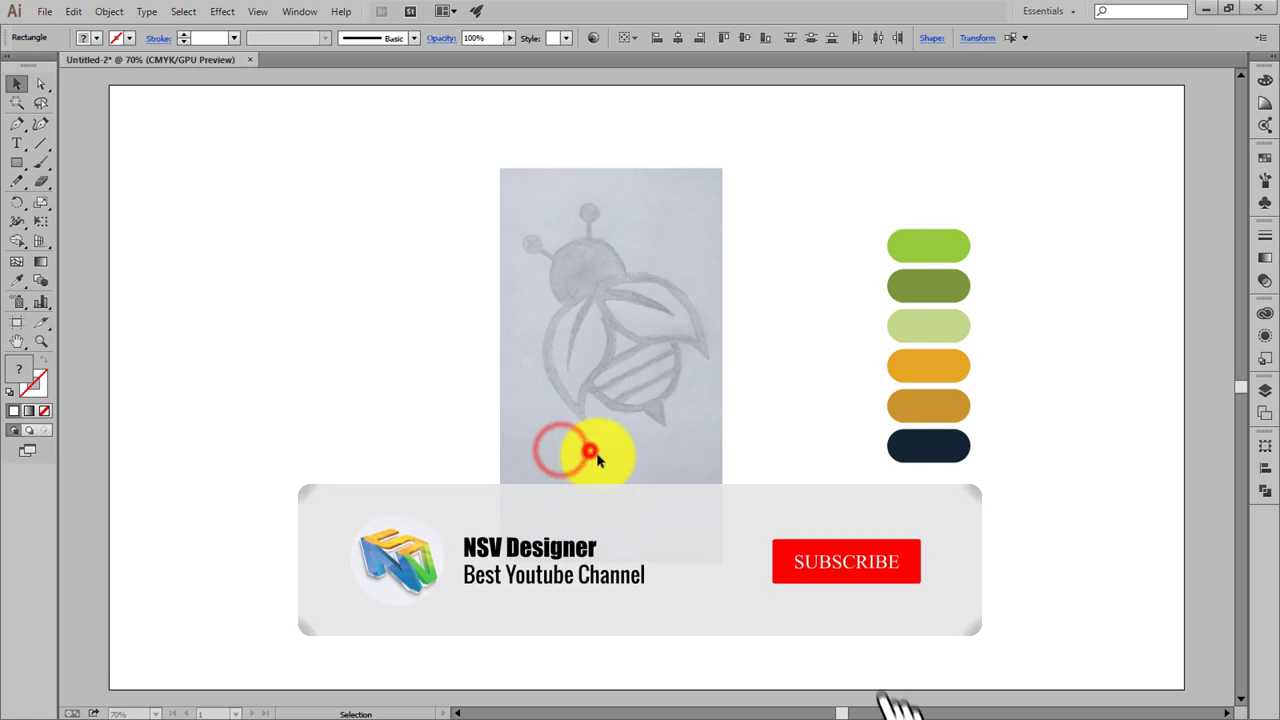
Select the faded bee pencil sketch placed beside the six colour swatches
{"action": "left_click", "coordinate": [592, 455]}
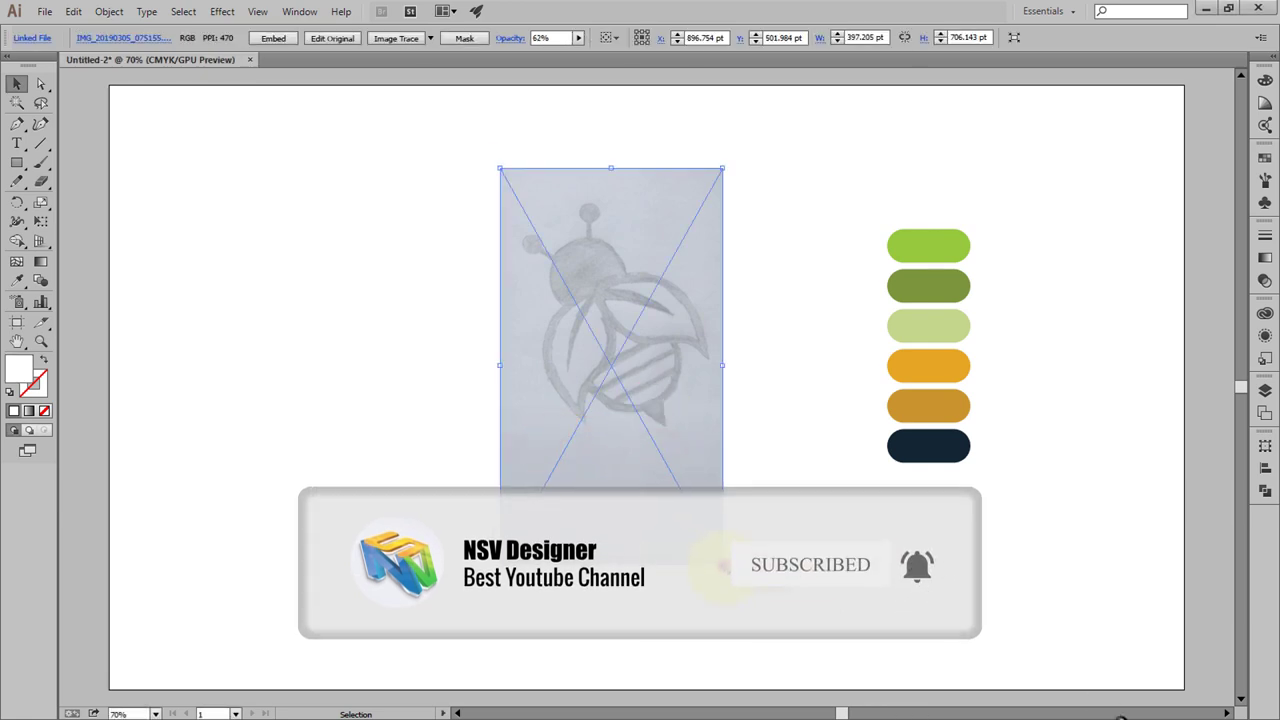
Scale the bee sketch to about 526 × 936 pt at 100% opacity and zoom into the head
{"action": "left_click_drag", "start_coordinate": [721, 565], "coordinate": [758, 627]}
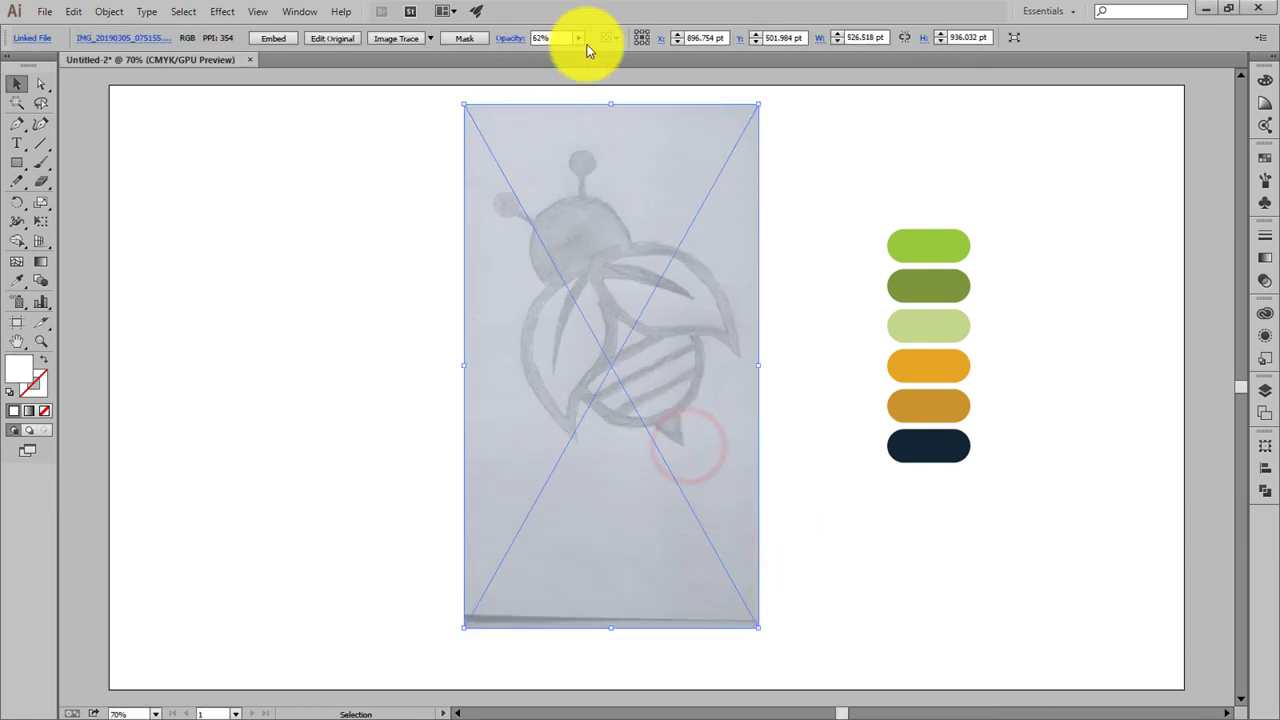
{"action": "left_click", "coordinate": [822, 206]}
{"action": "left_click", "coordinate": [625, 292]}
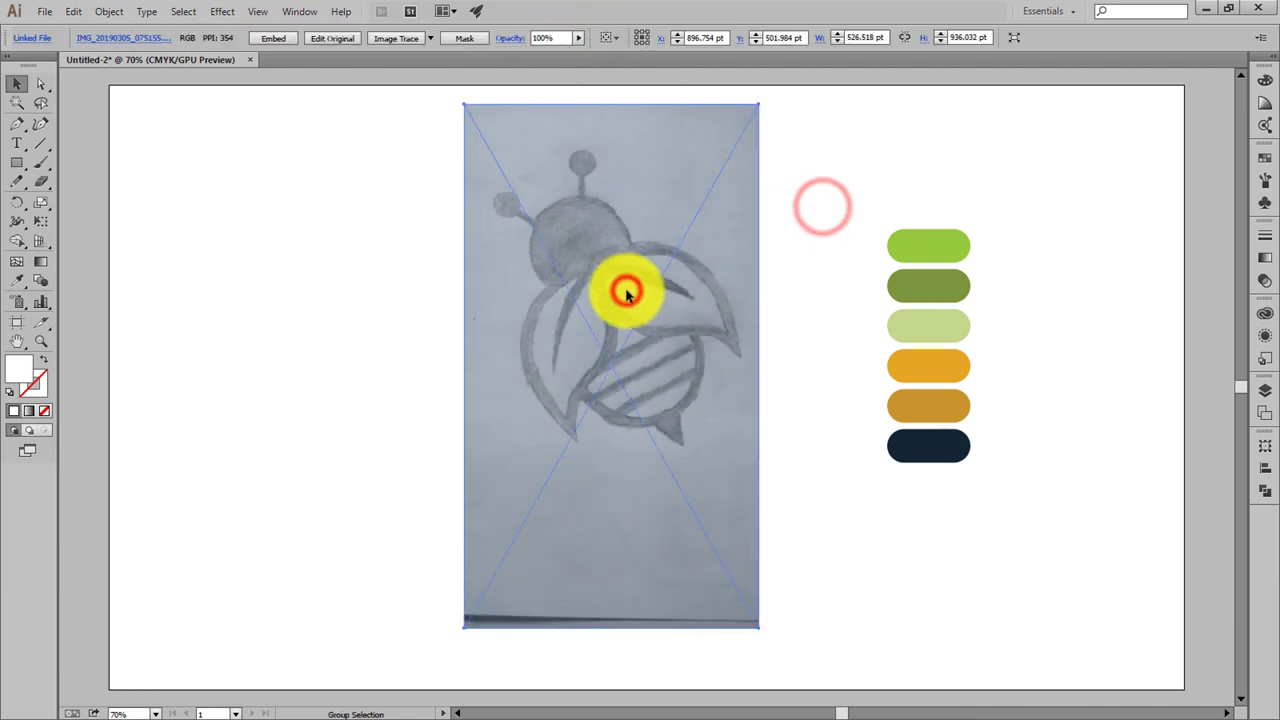
{"action": "key", "text": "Delete"}
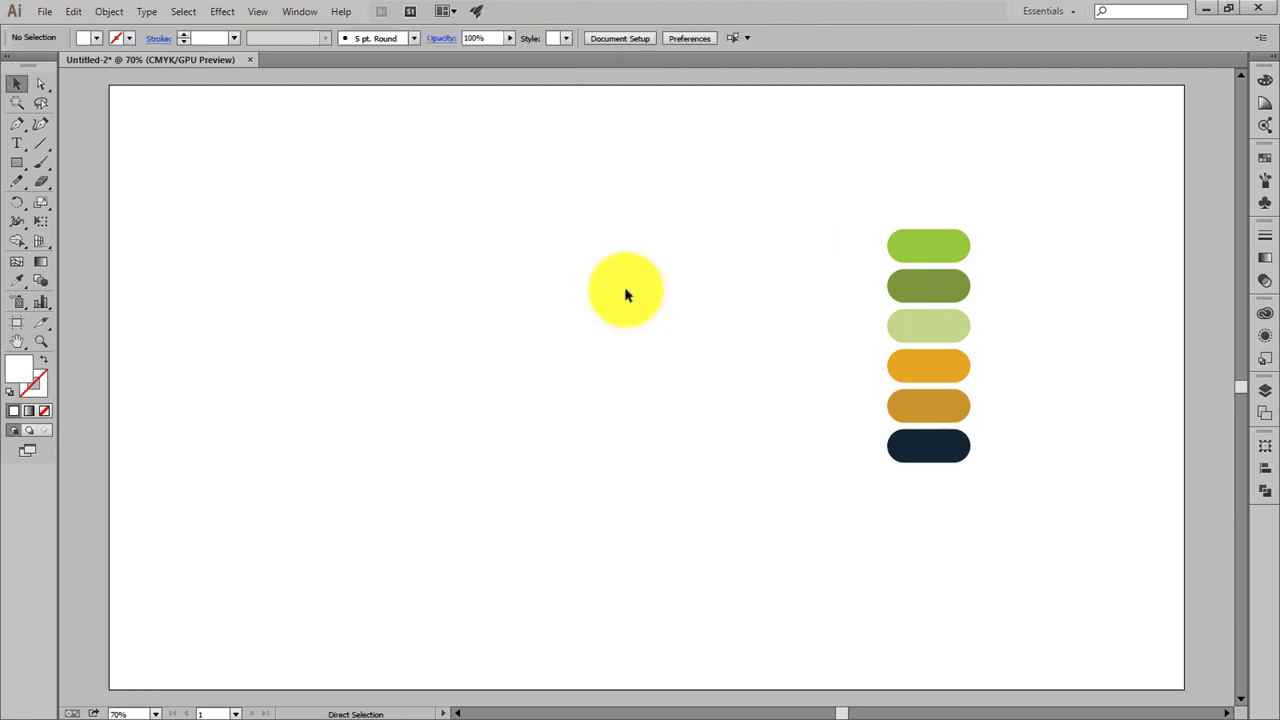
{"action": "key", "text": "ctrl+z"}
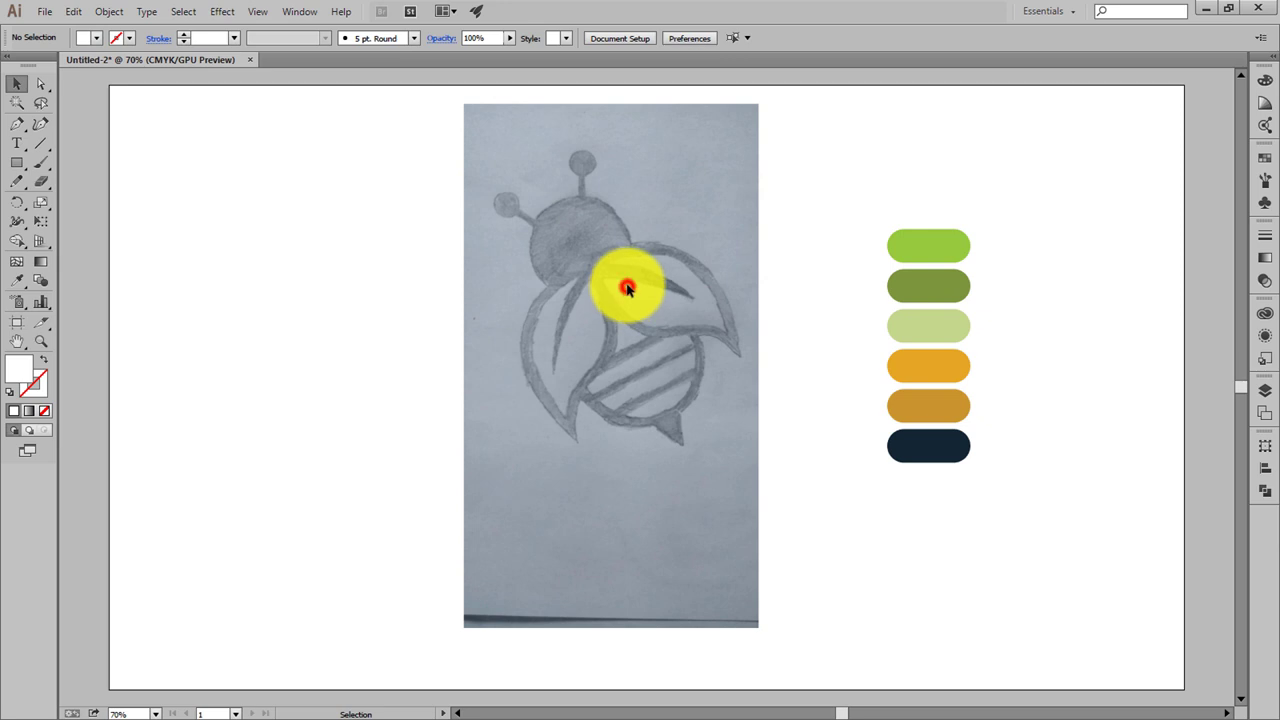
{"action": "left_click", "coordinate": [627, 288]}
{"action": "scroll", "coordinate": [629, 251], "scroll_direction": "up", "scroll_amount": 5}
Draw a white circle with the Ellipse Tool over the sketched bee head
{"action": "scroll", "coordinate": [645, 263], "scroll_direction": "up", "scroll_amount": 1}
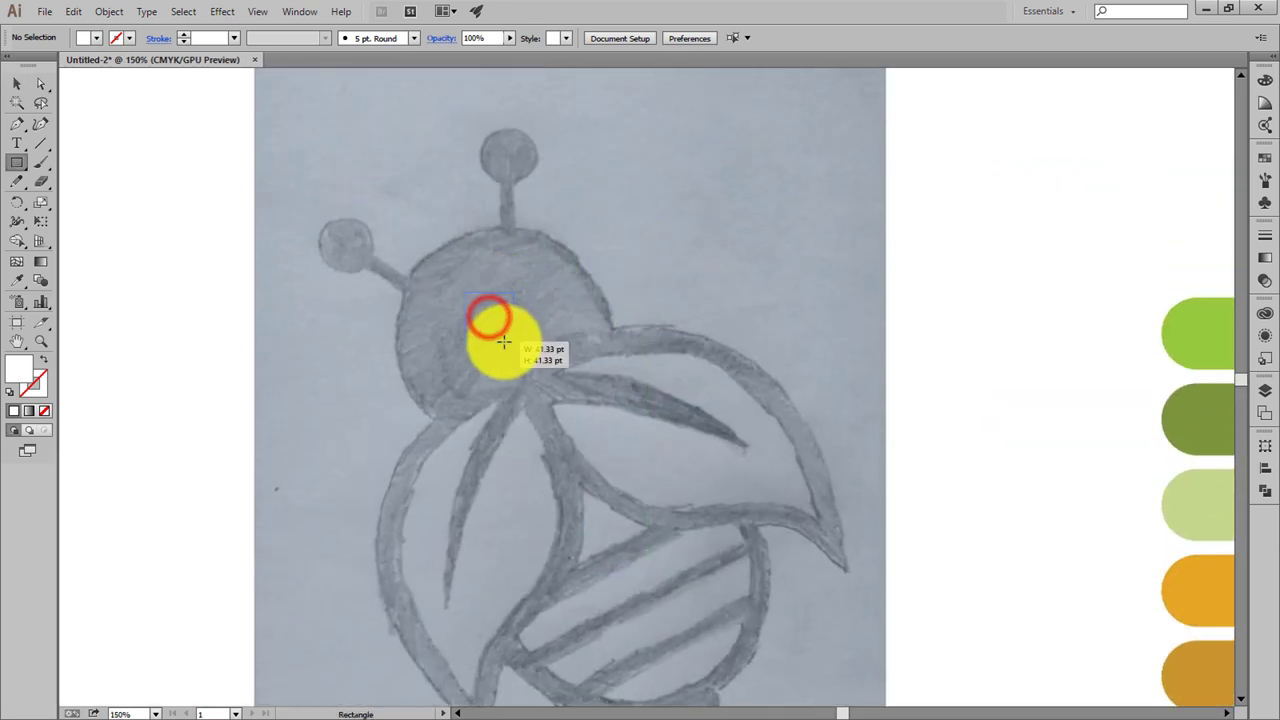
{"action": "left_click_drag", "start_coordinate": [503, 342], "coordinate": [498, 333]}
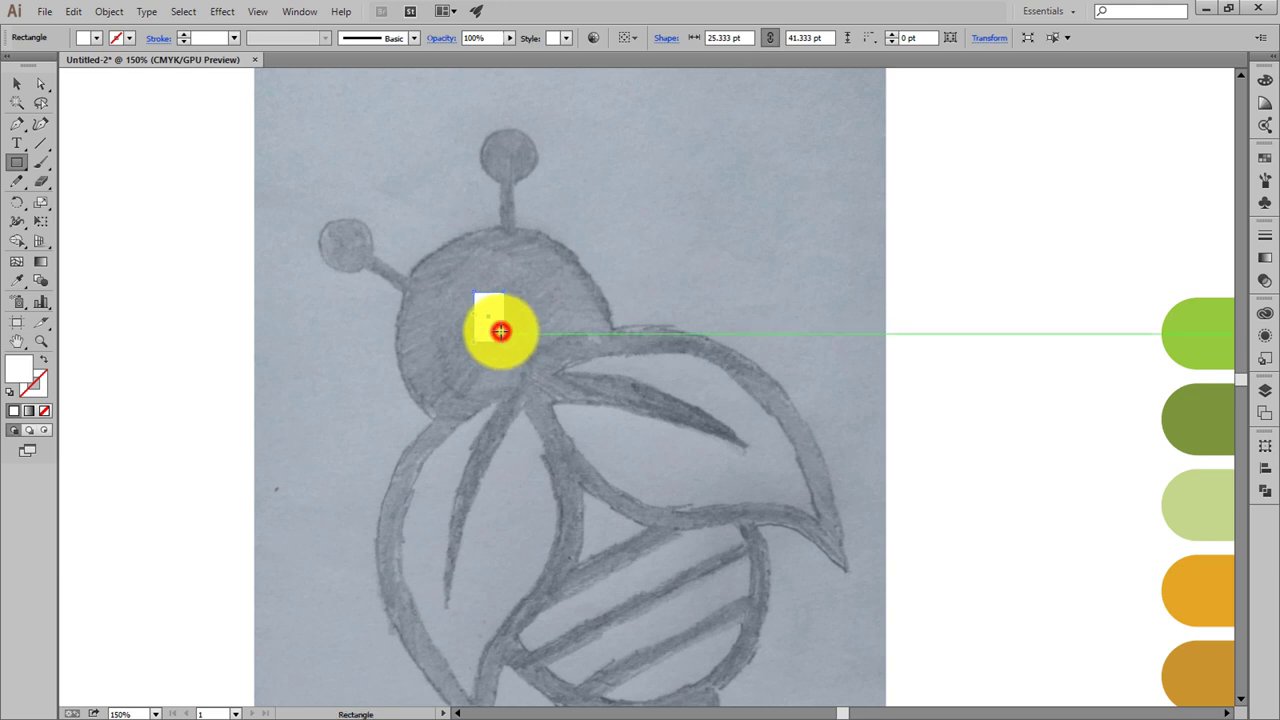
{"action": "left_click", "coordinate": [13, 88]}
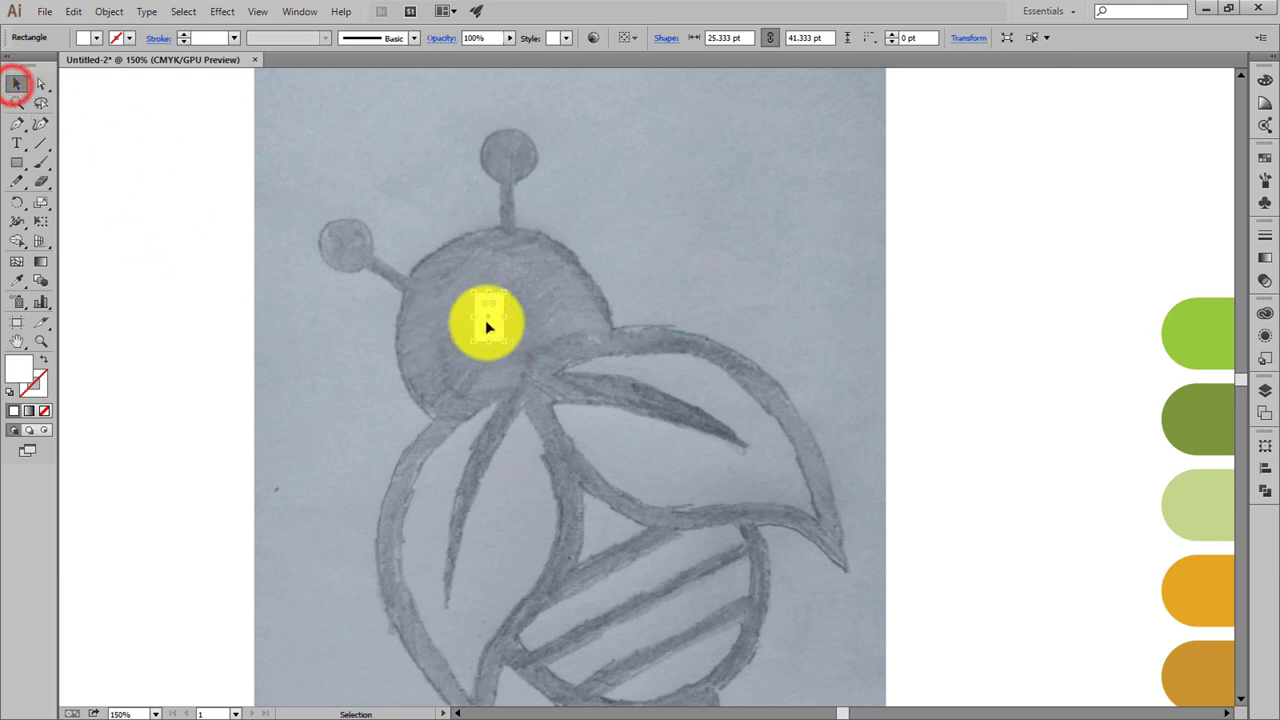
{"action": "left_click", "coordinate": [493, 325]}
{"action": "left_click", "coordinate": [557, 448]}
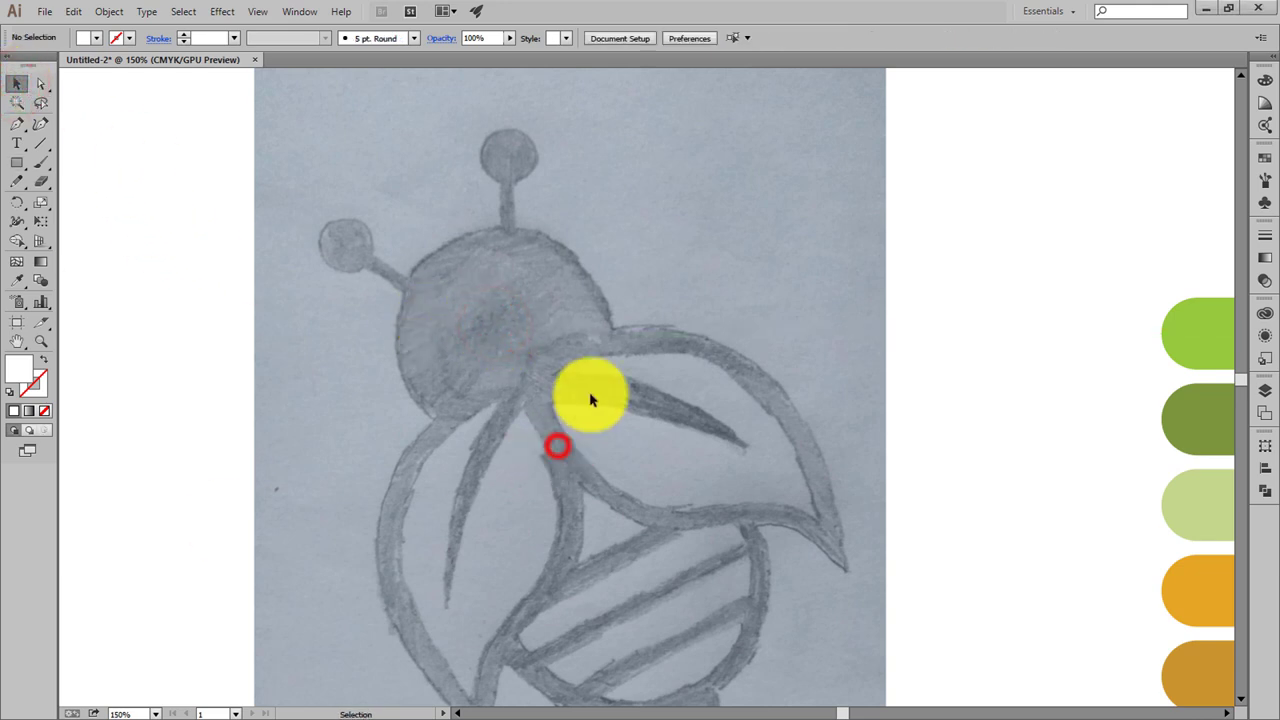
{"action": "left_click_drag", "start_coordinate": [49, 185], "coordinate": [86, 200]}
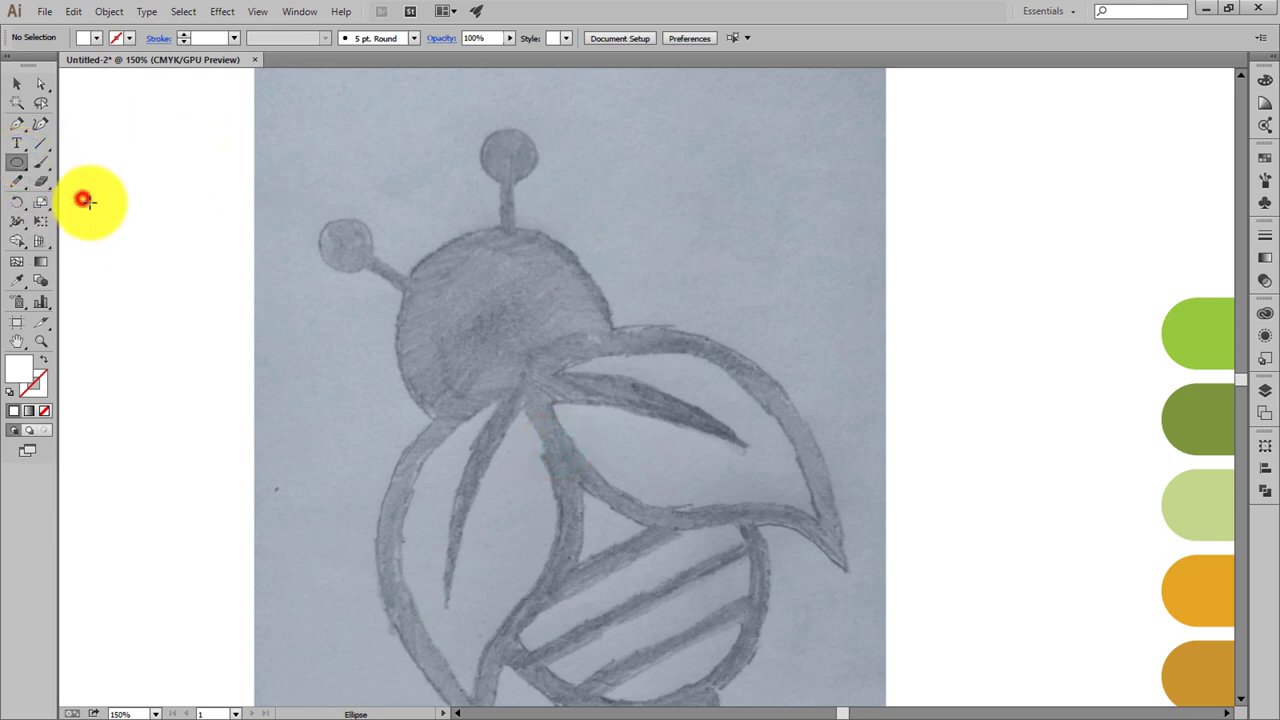
{"action": "left_click_drag", "start_coordinate": [493, 322], "coordinate": [589, 413]}
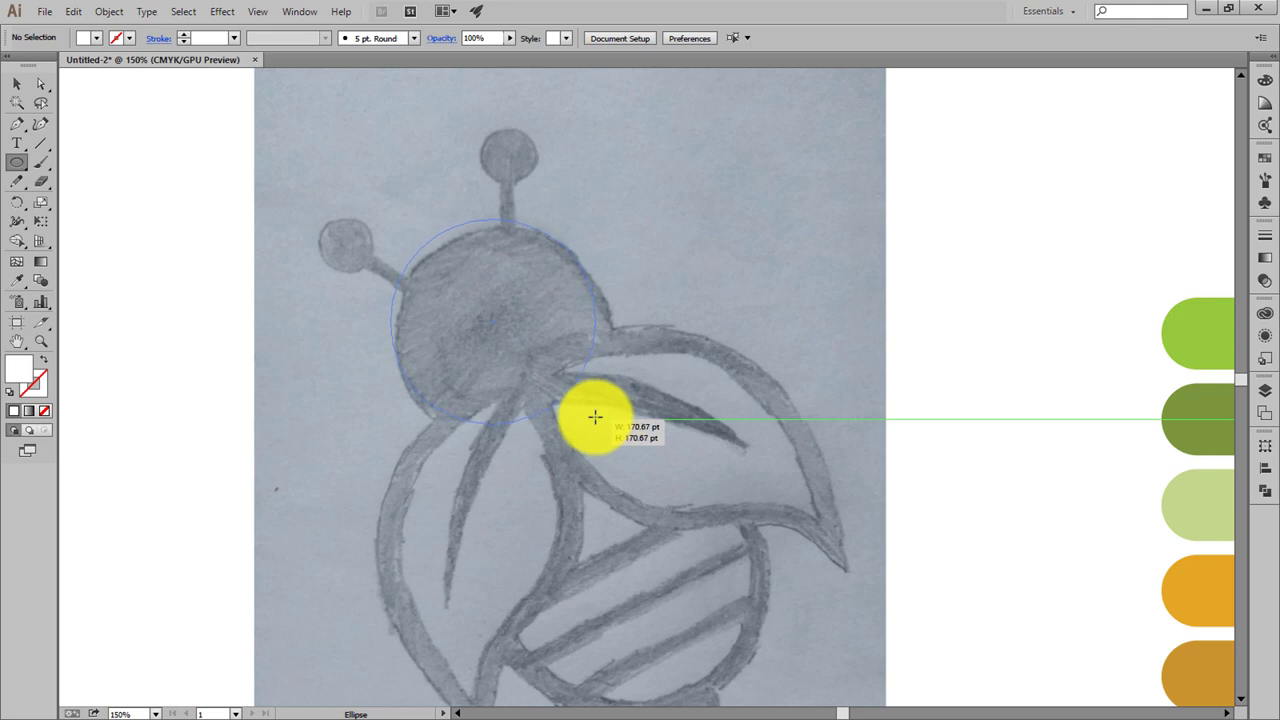
{"action": "left_click_drag", "start_coordinate": [596, 418], "coordinate": [606, 436]}
Resize and align the circle to 182.73 pt so it matches the sketched head
{"action": "left_click", "coordinate": [16, 84]}
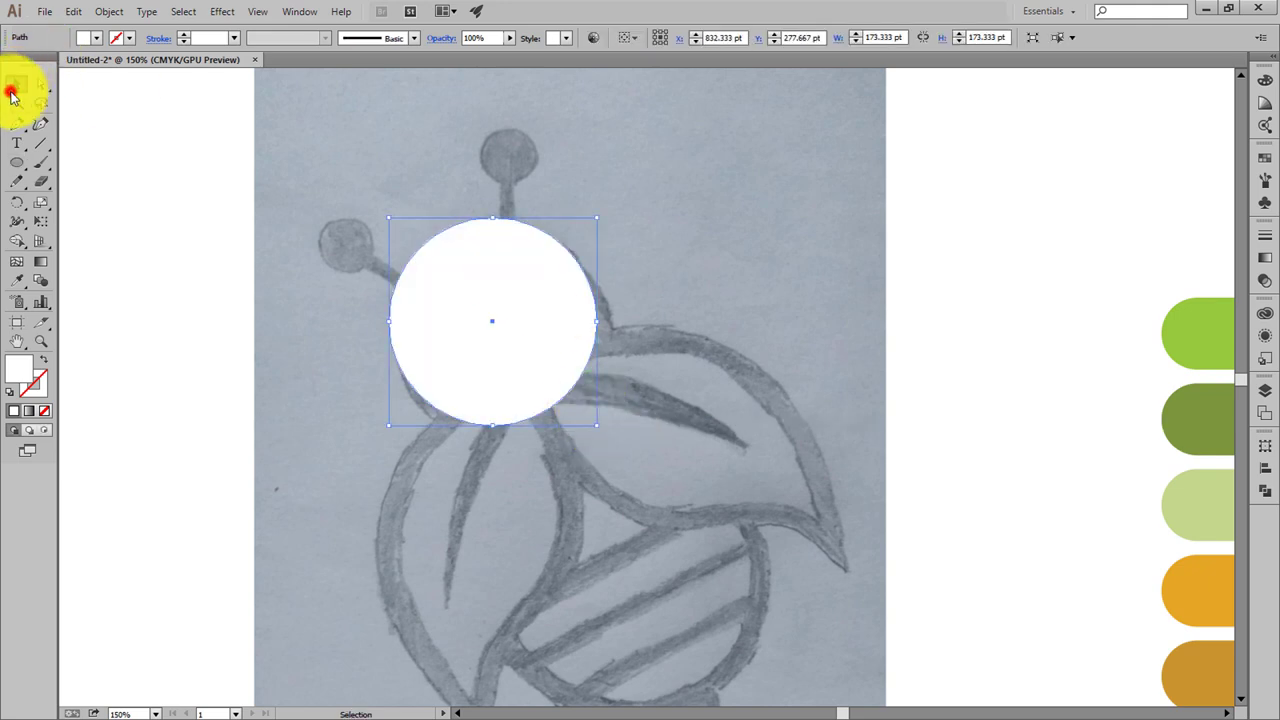
{"action": "left_click", "coordinate": [531, 384]}
{"action": "left_click_drag", "start_coordinate": [541, 383], "coordinate": [543, 374]}
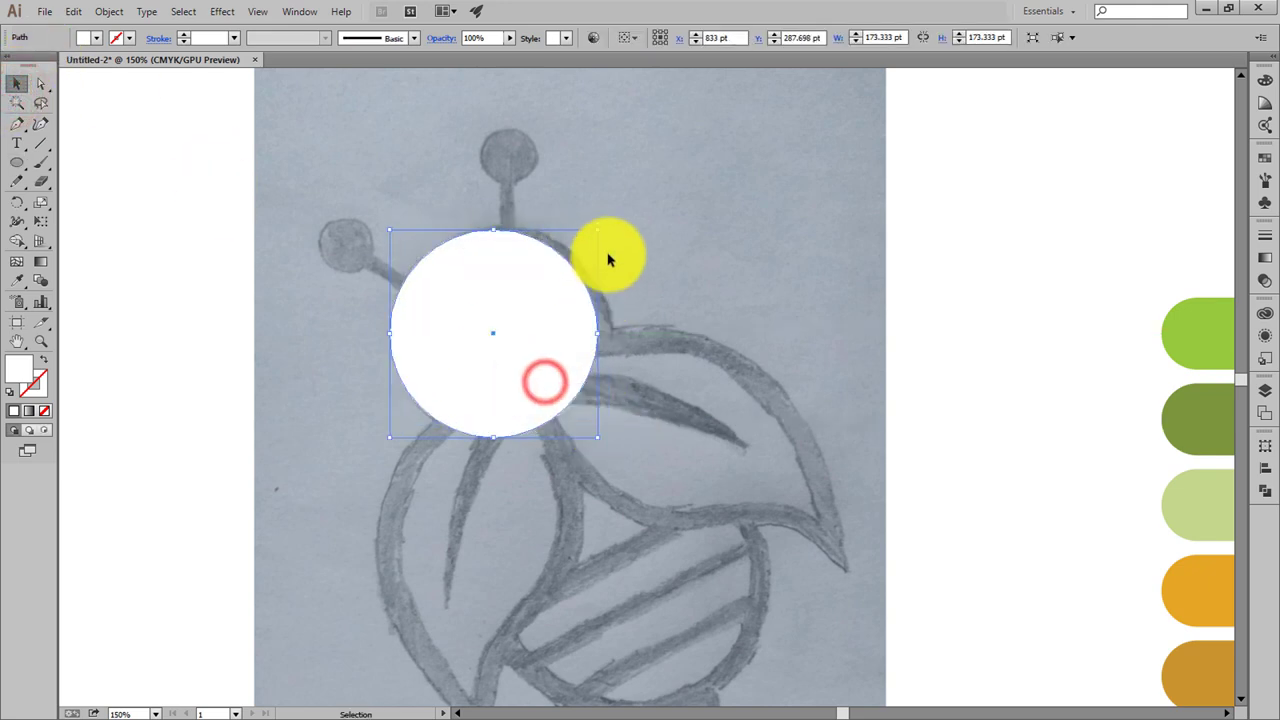
{"action": "left_click", "coordinate": [552, 298]}
{"action": "left_click_drag", "start_coordinate": [606, 229], "coordinate": [611, 224]}
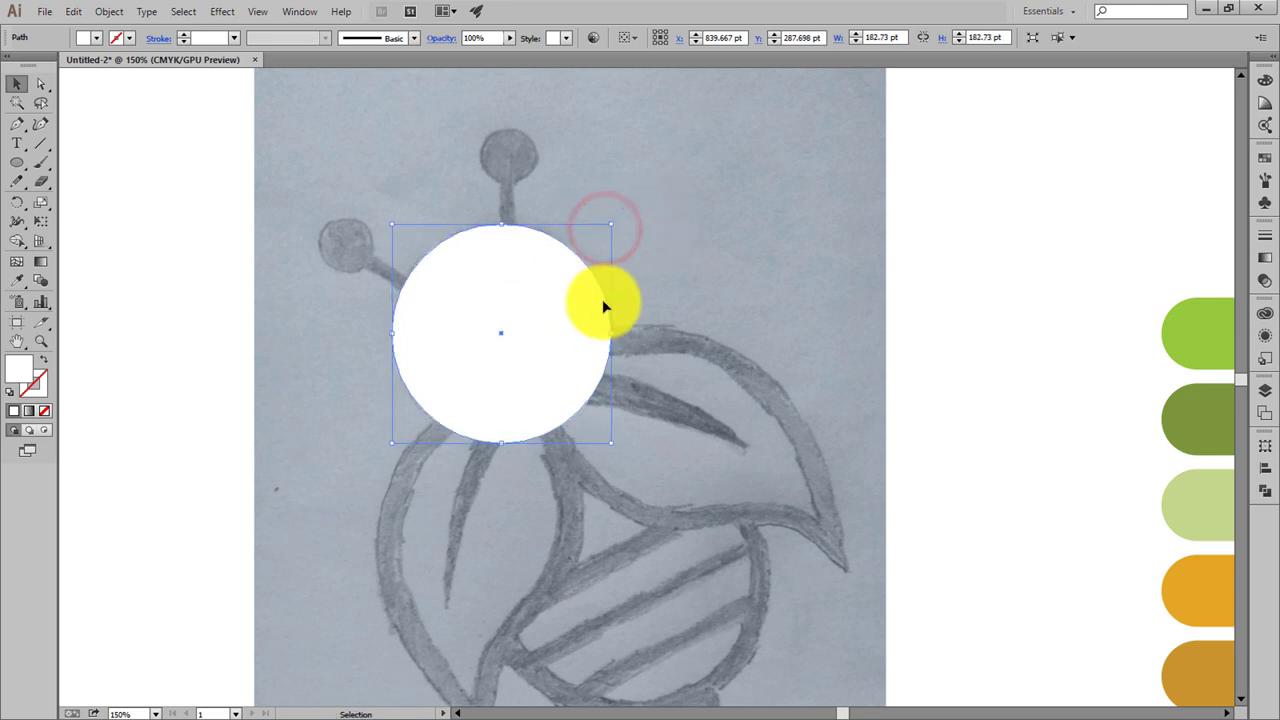
{"action": "left_click_drag", "start_coordinate": [582, 312], "coordinate": [578, 313]}
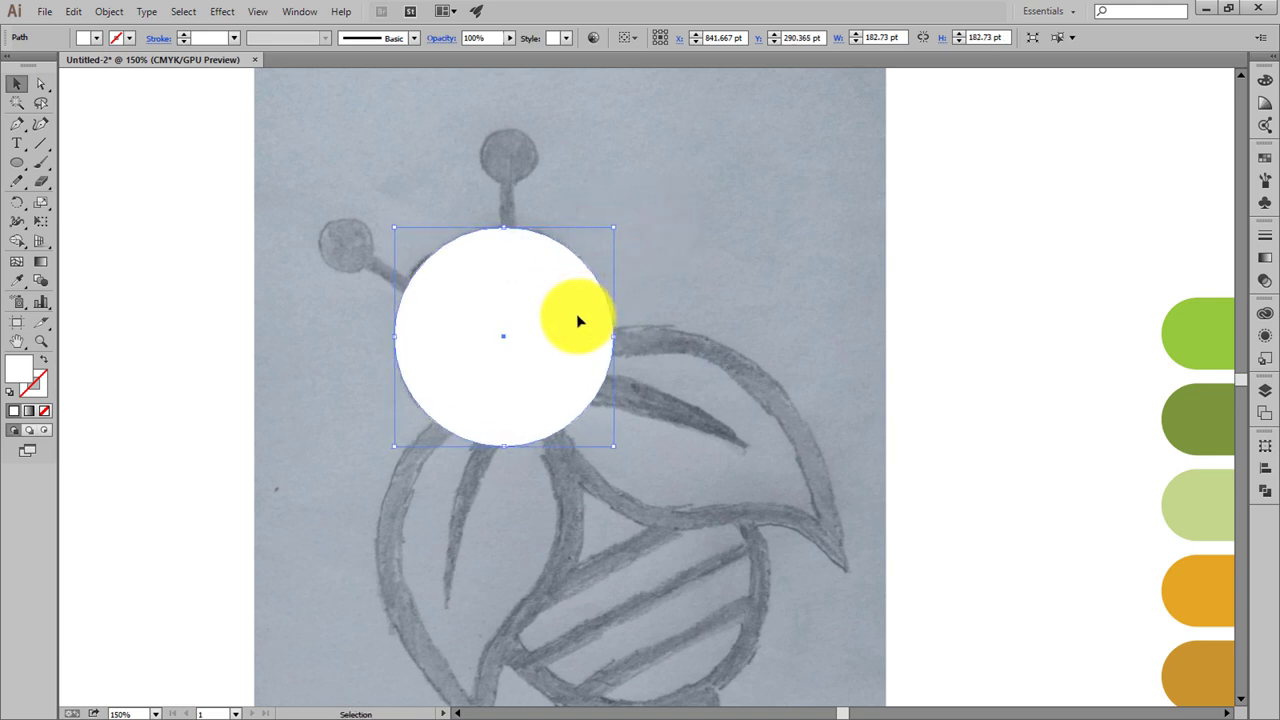
Move the white circle off to the right of the sketch
{"action": "left_click", "coordinate": [804, 315]}
{"action": "left_click", "coordinate": [563, 380]}
{"action": "left_click_drag", "start_coordinate": [503, 380], "coordinate": [913, 239]}
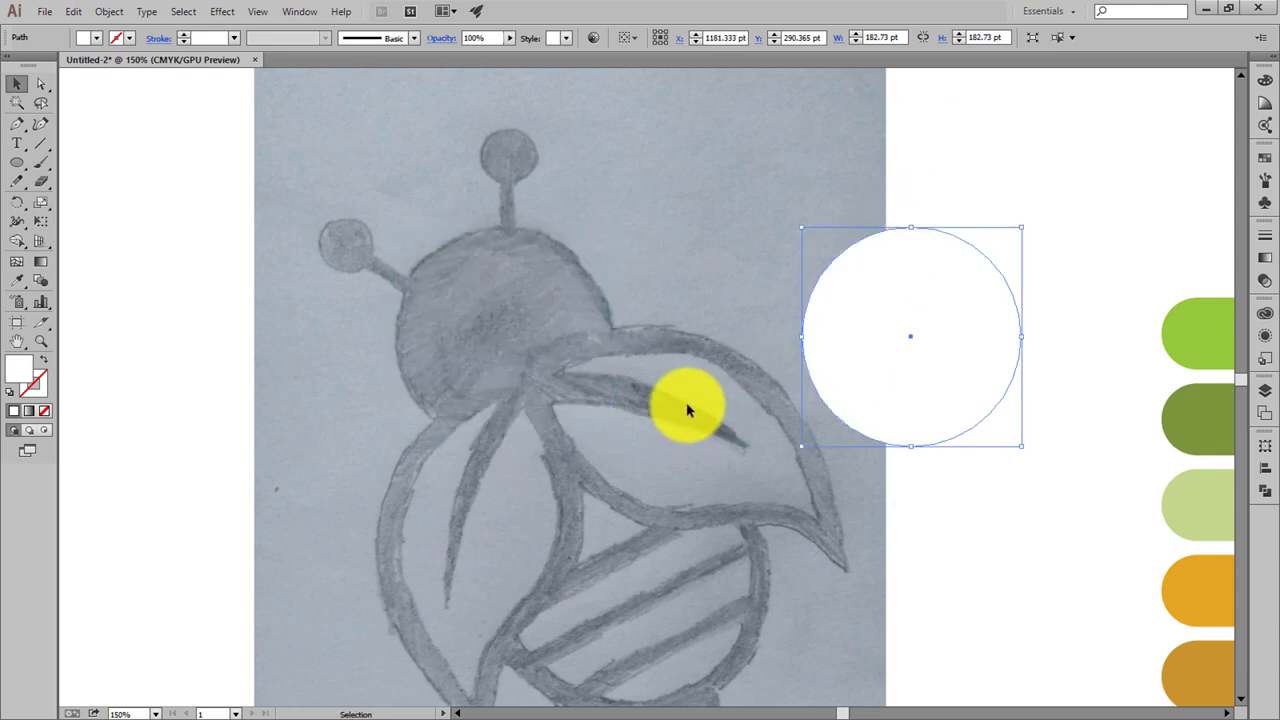
Start a Pen path at the head's edge, curving around the right wing's inner notch
{"action": "left_click_drag", "start_coordinate": [695, 485], "coordinate": [611, 474]}
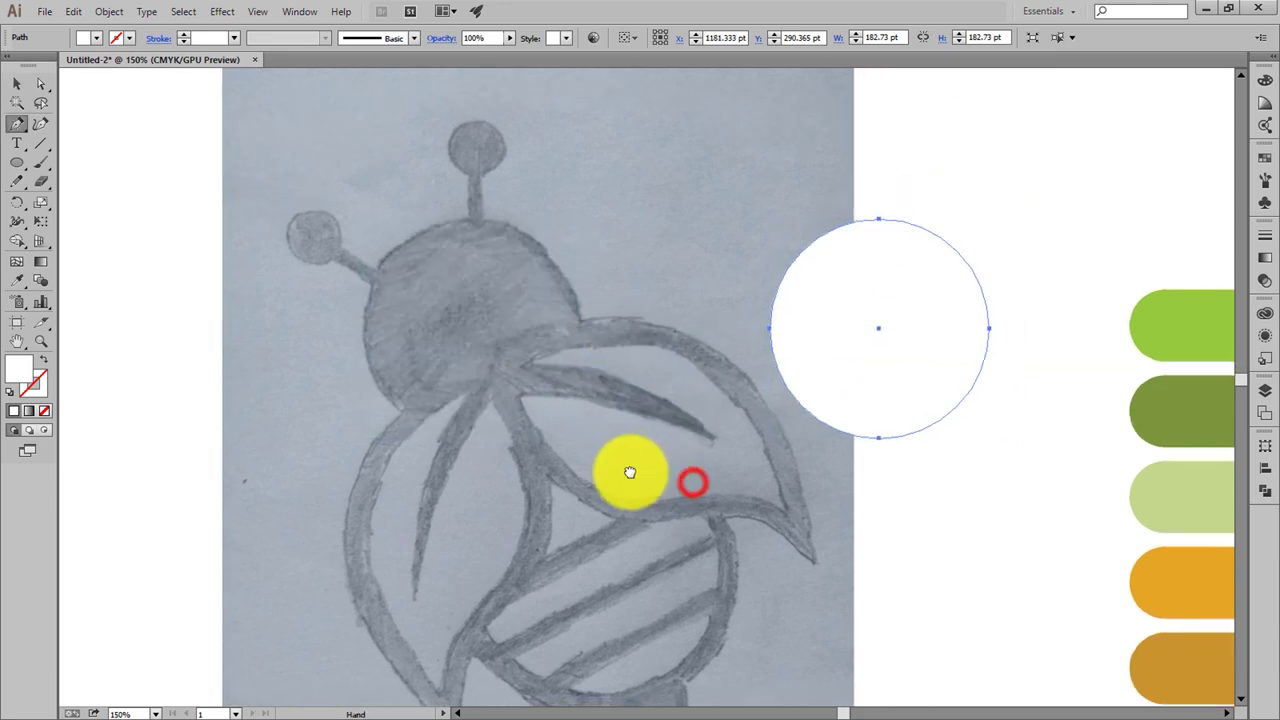
{"action": "left_click", "coordinate": [463, 359]}
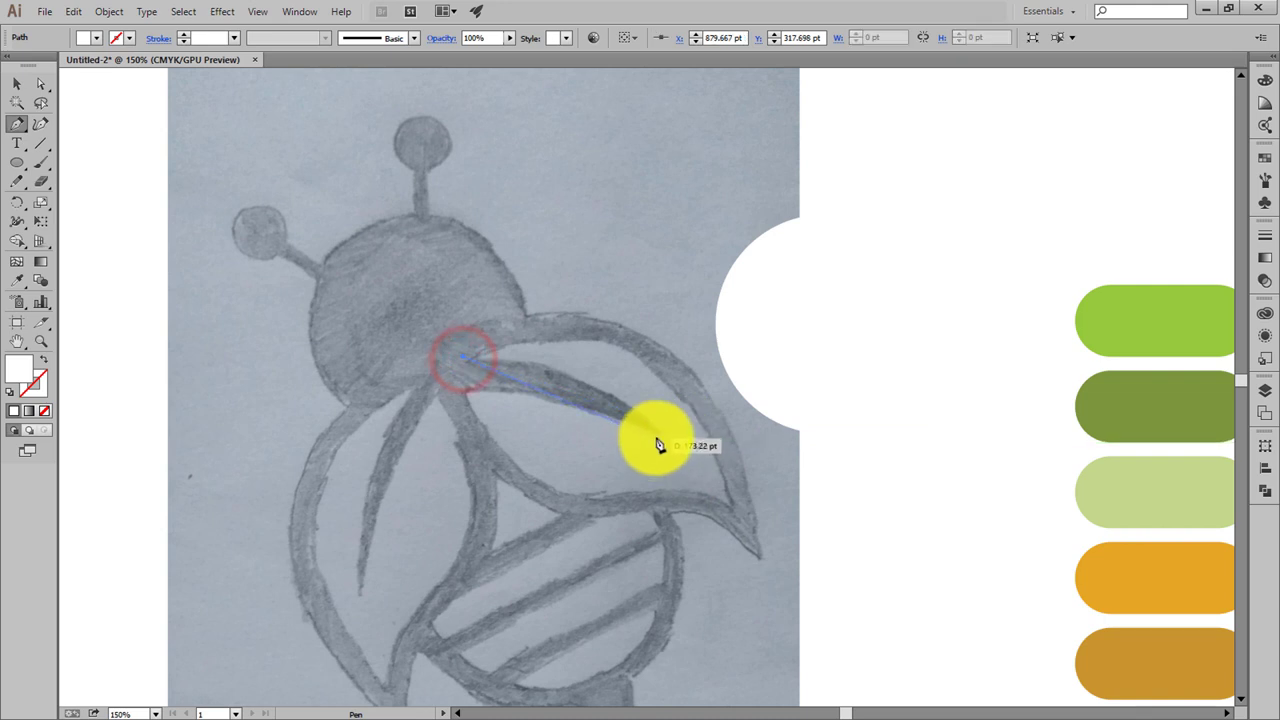
{"action": "mouse_move", "coordinate": [657, 434]}
{"action": "left_mouse_down"}
{"action": "mouse_move", "coordinate": [718, 509]}
{"action": "mouse_move", "coordinate": [671, 434]}
{"action": "left_mouse_up"}
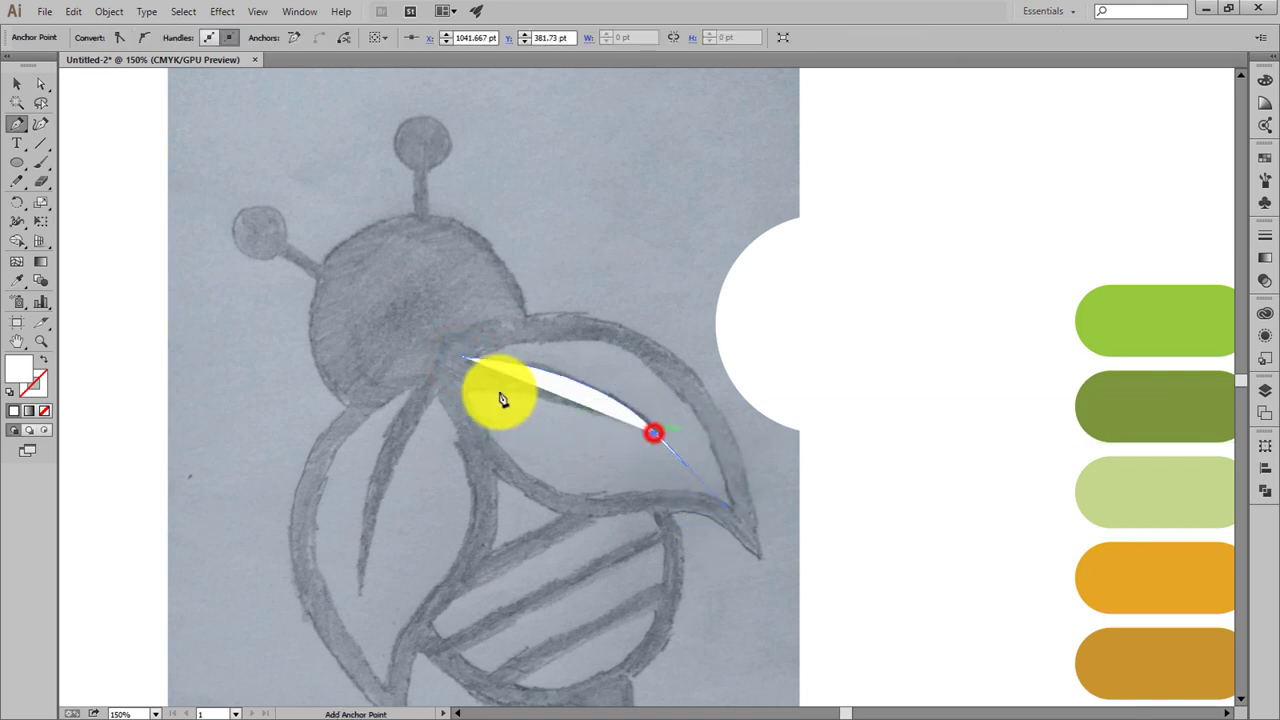
{"action": "left_click_drag", "start_coordinate": [466, 392], "coordinate": [418, 413]}
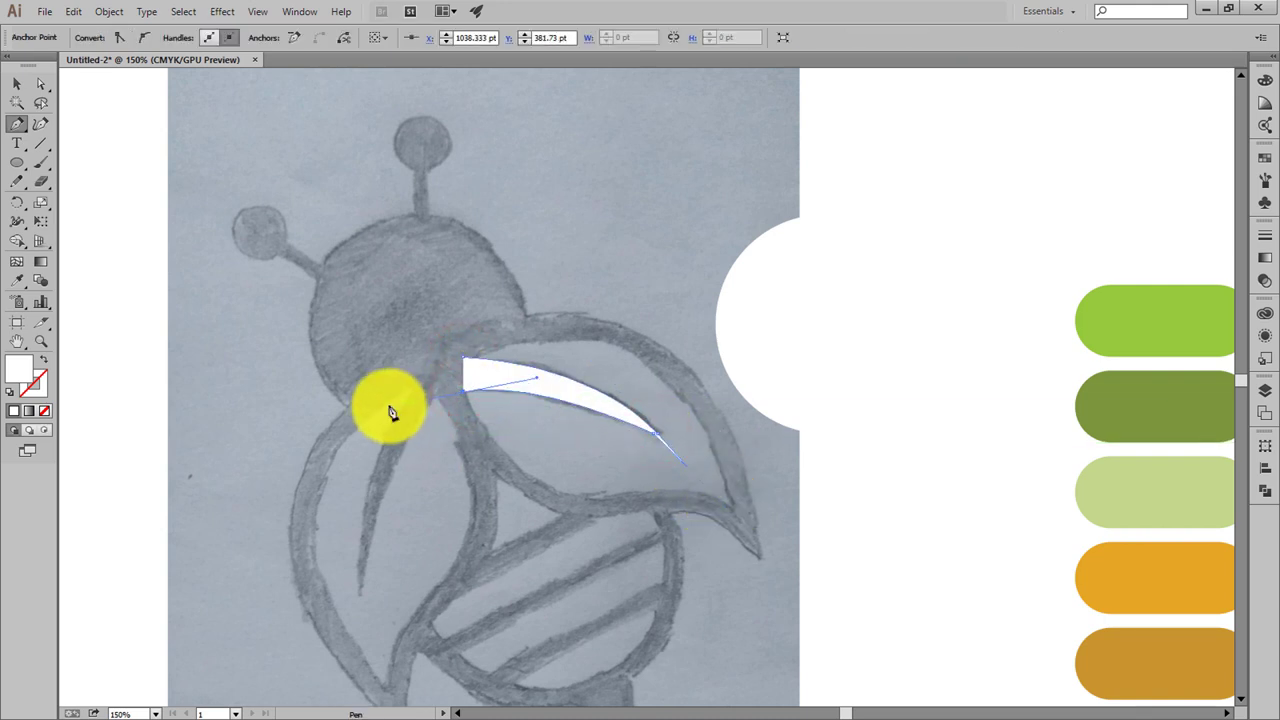
{"action": "key", "text": "ctrl+z"}
{"action": "key", "text": "ctrl+z"}
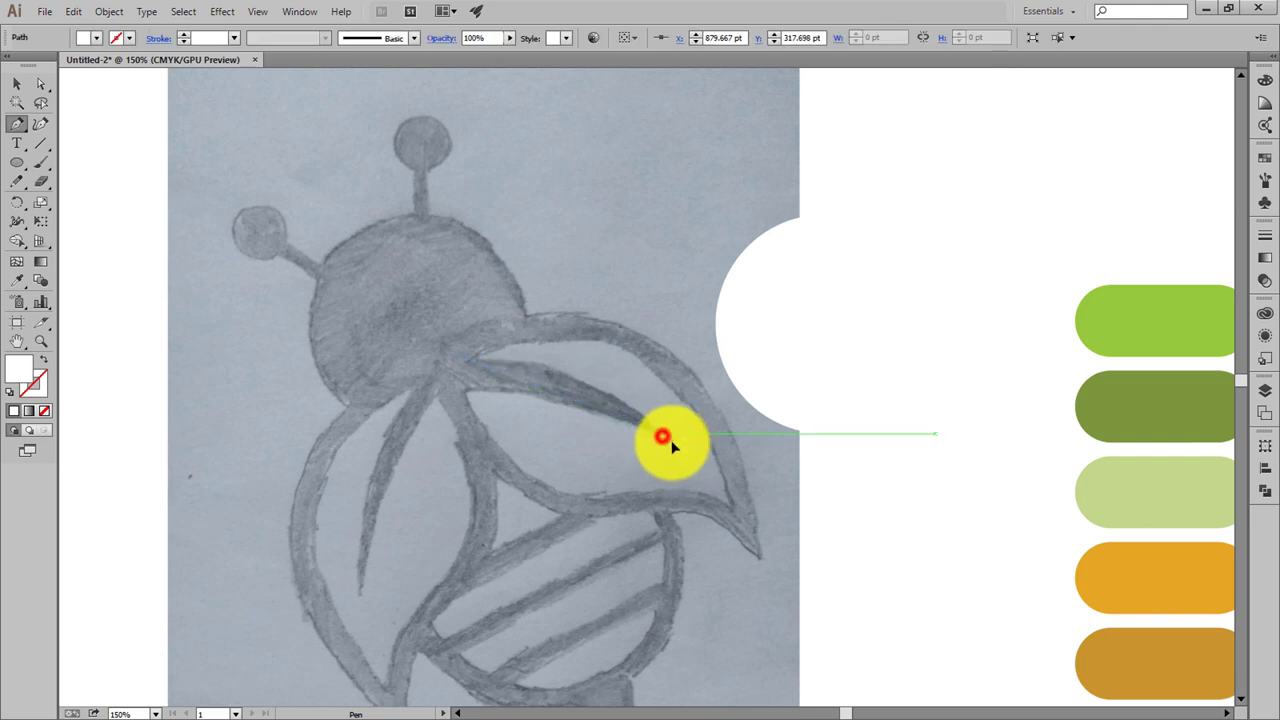
{"action": "mouse_move", "coordinate": [769, 531]}
{"action": "left_mouse_down"}
{"action": "mouse_move", "coordinate": [657, 434]}
{"action": "mouse_move", "coordinate": [428, 401]}
{"action": "mouse_move", "coordinate": [467, 401]}
{"action": "left_mouse_up"}
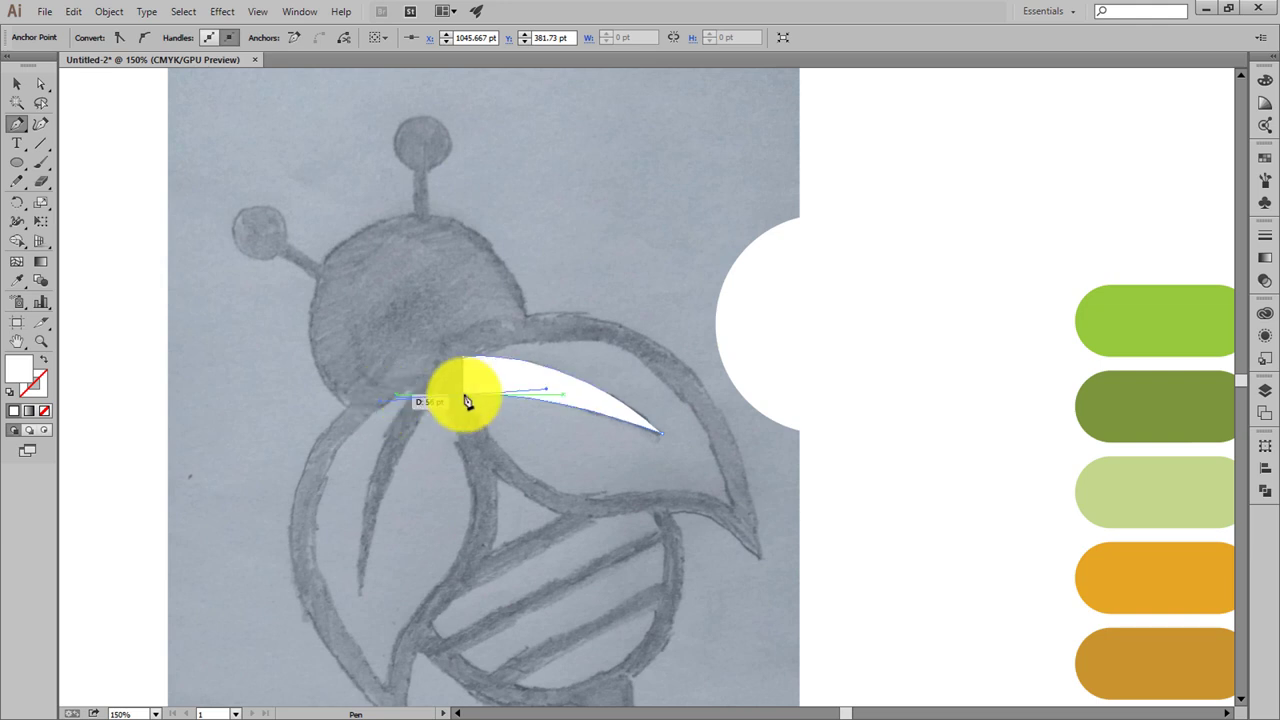
Set Fill to None, close the wing outline along its lower edge, and select it
{"action": "left_click", "coordinate": [43, 358]}
{"action": "mouse_move", "coordinate": [604, 500]}
{"action": "left_mouse_down"}
{"action": "mouse_move", "coordinate": [680, 492]}
{"action": "mouse_move", "coordinate": [733, 507]}
{"action": "left_mouse_up"}
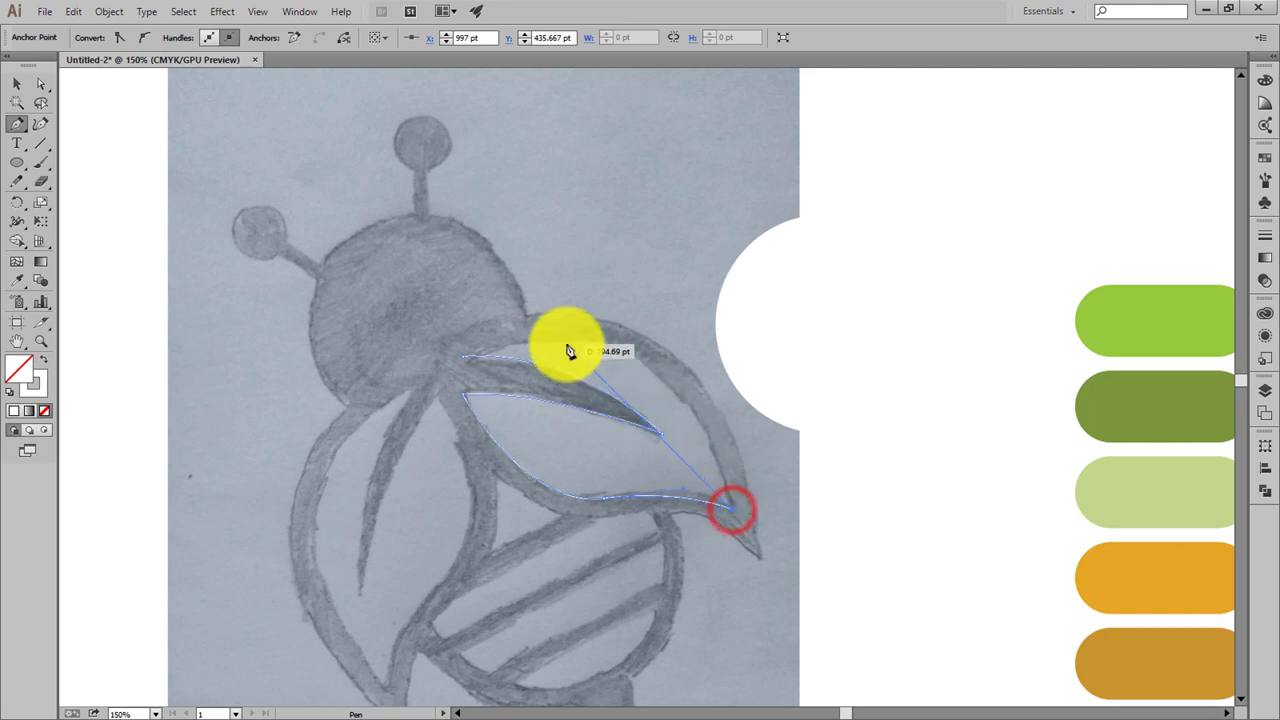
{"action": "left_click", "coordinate": [565, 343]}
{"action": "key", "text": "ctrl+z"}
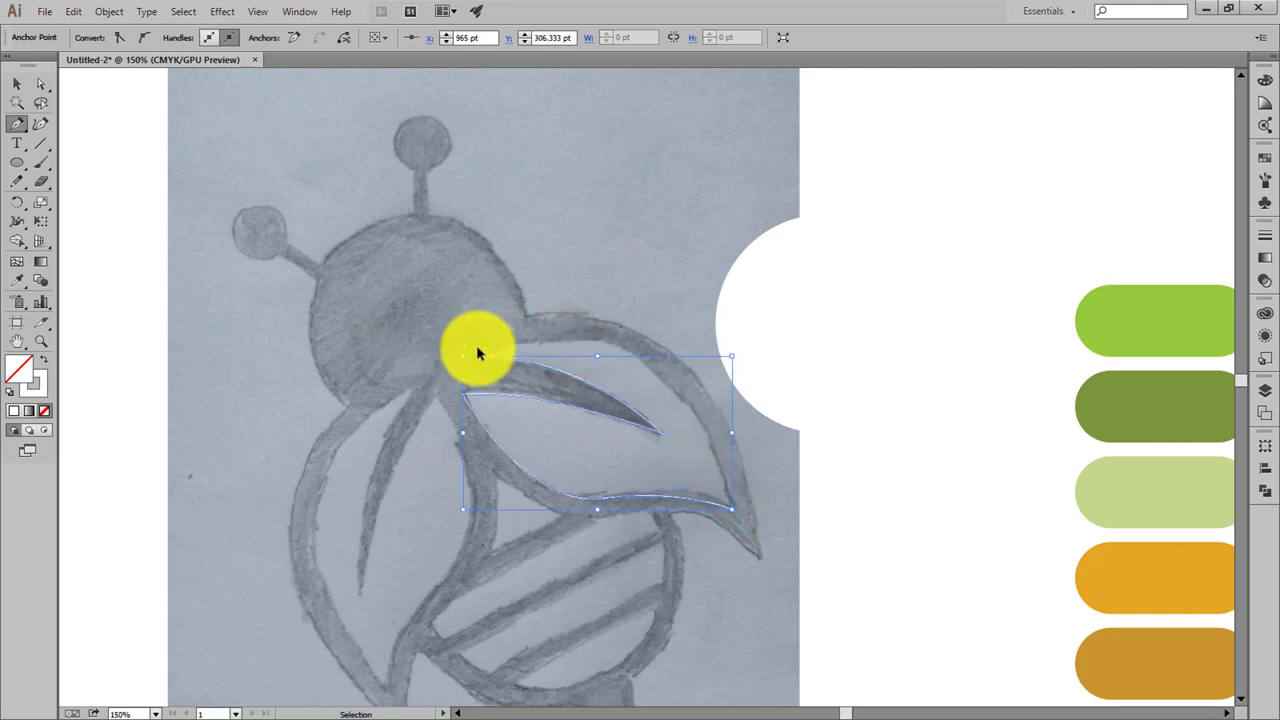
{"action": "left_click", "coordinate": [464, 360]}
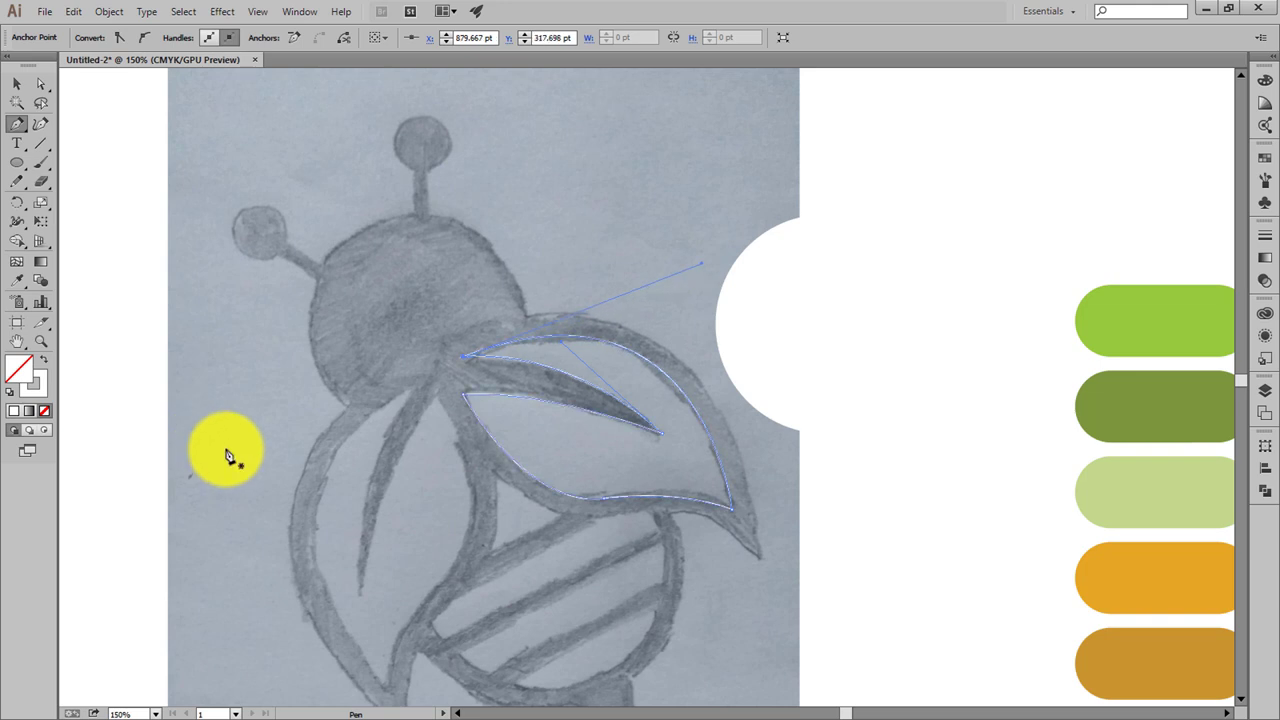
{"action": "left_click", "coordinate": [22, 84]}
{"action": "left_click", "coordinate": [499, 198]}
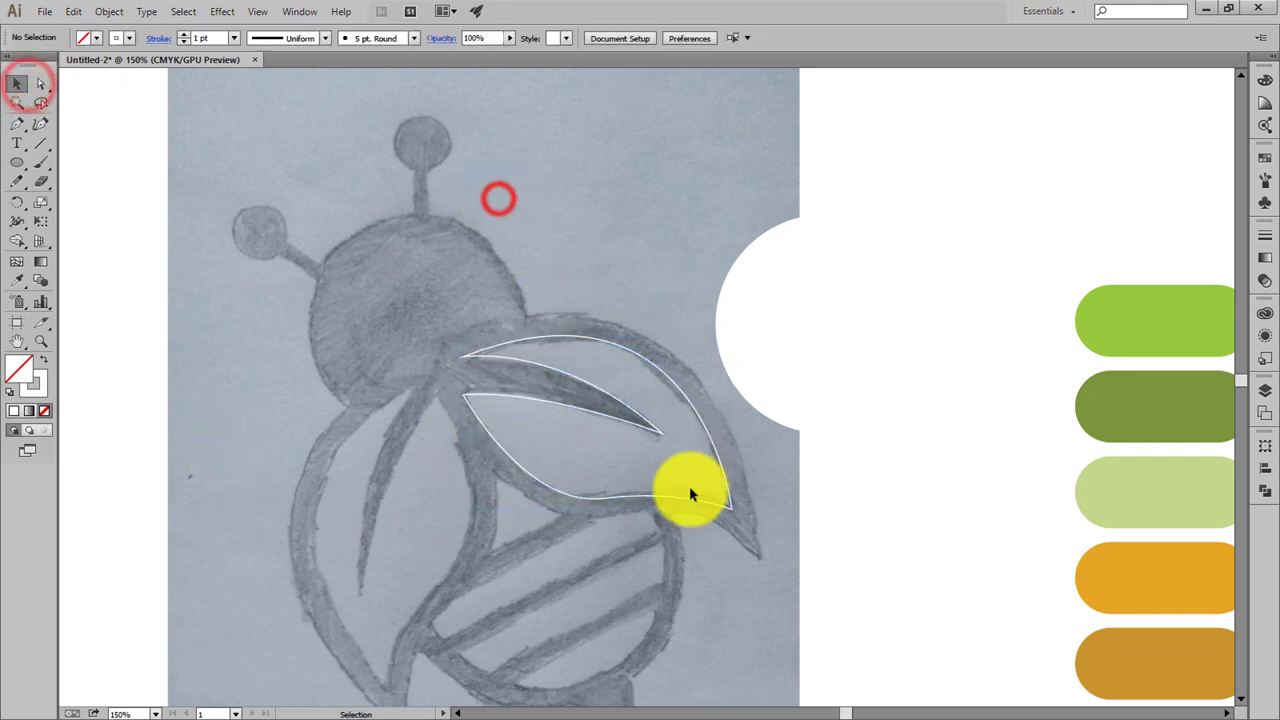
{"action": "left_click", "coordinate": [685, 500]}
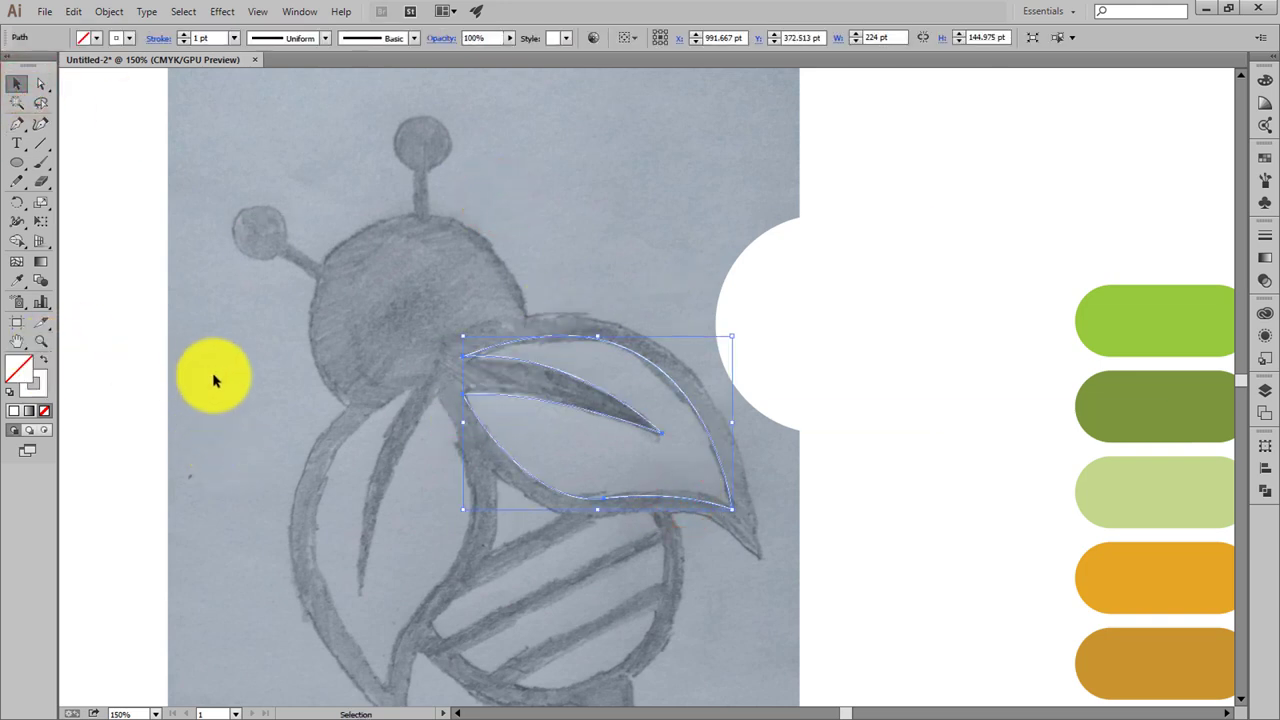
Fill the wing path with the bright green swatch colour
{"action": "key", "text": "i"}
{"action": "left_click", "coordinate": [1160, 330]}
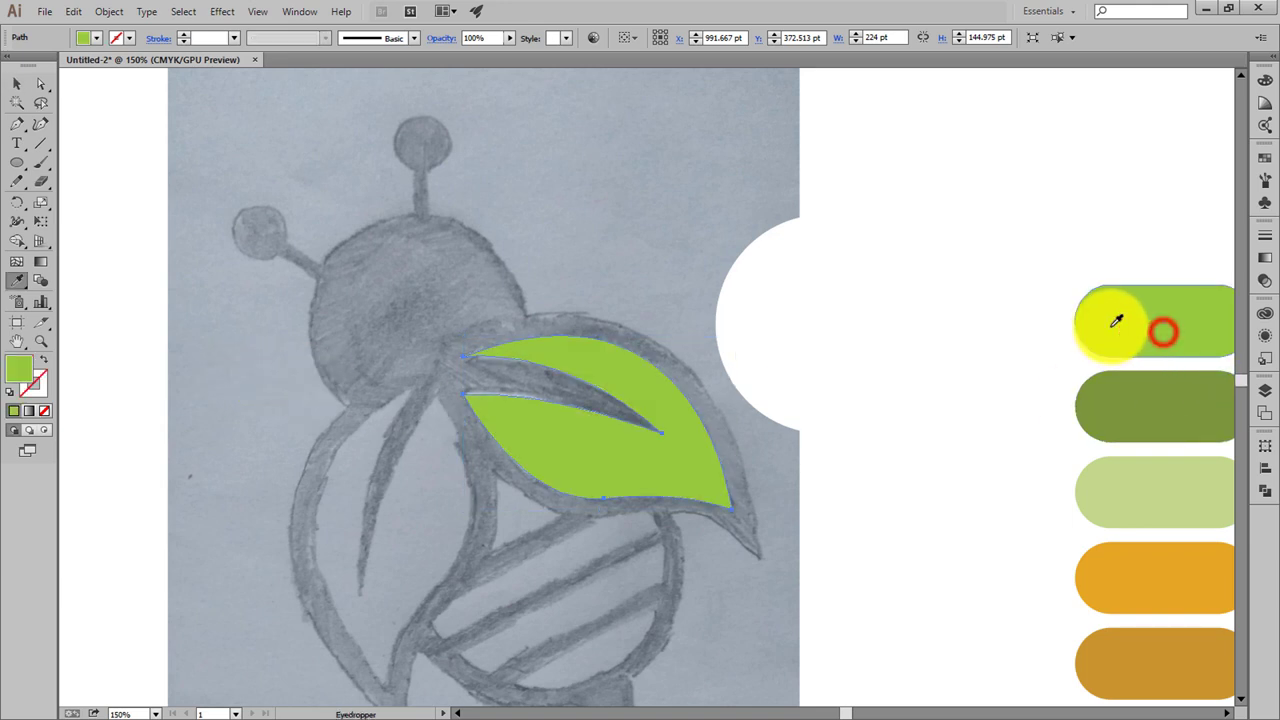
{"action": "left_click", "coordinate": [18, 83]}
{"action": "left_click", "coordinate": [560, 325]}
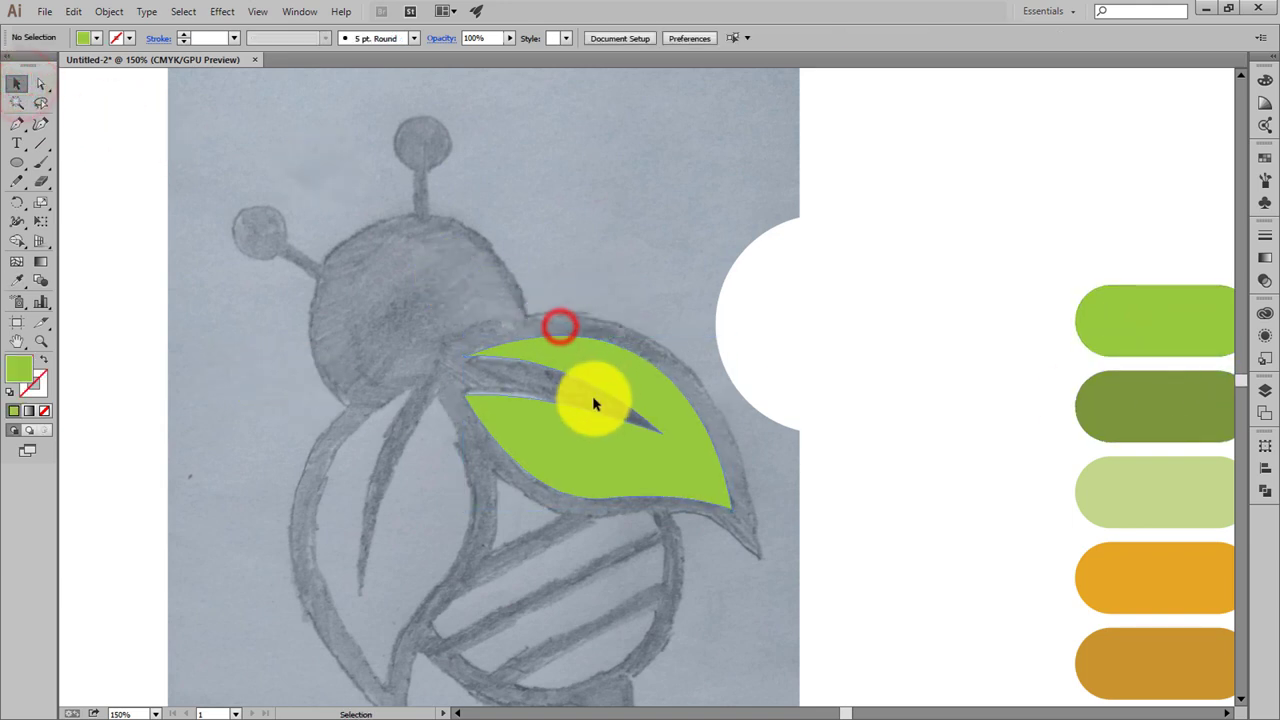
{"action": "left_click", "coordinate": [575, 415]}
Drag the leaf's inner vein anchor to reshape the slit
{"action": "left_click", "coordinate": [41, 83]}
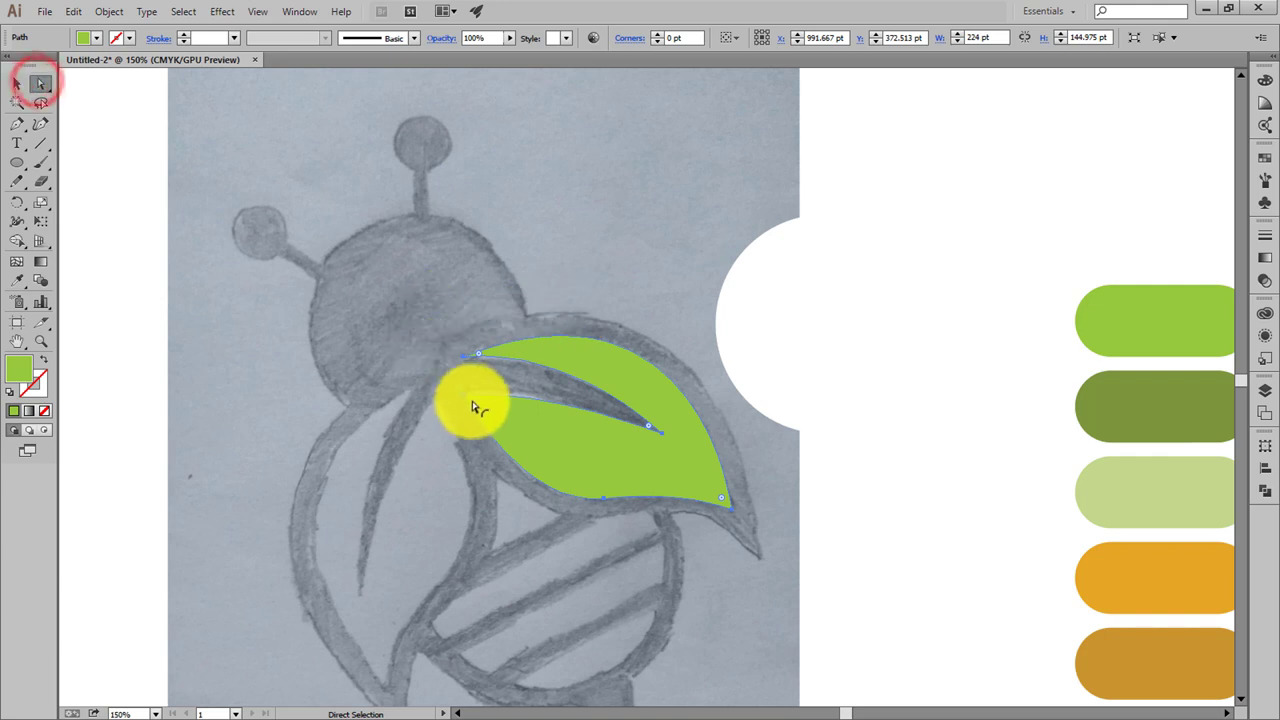
{"action": "left_click", "coordinate": [466, 398]}
{"action": "mouse_move", "coordinate": [466, 398]}
{"action": "left_mouse_down"}
{"action": "mouse_move", "coordinate": [548, 393]}
{"action": "mouse_move", "coordinate": [541, 382]}
{"action": "left_mouse_up"}
{"action": "left_click", "coordinate": [17, 83]}
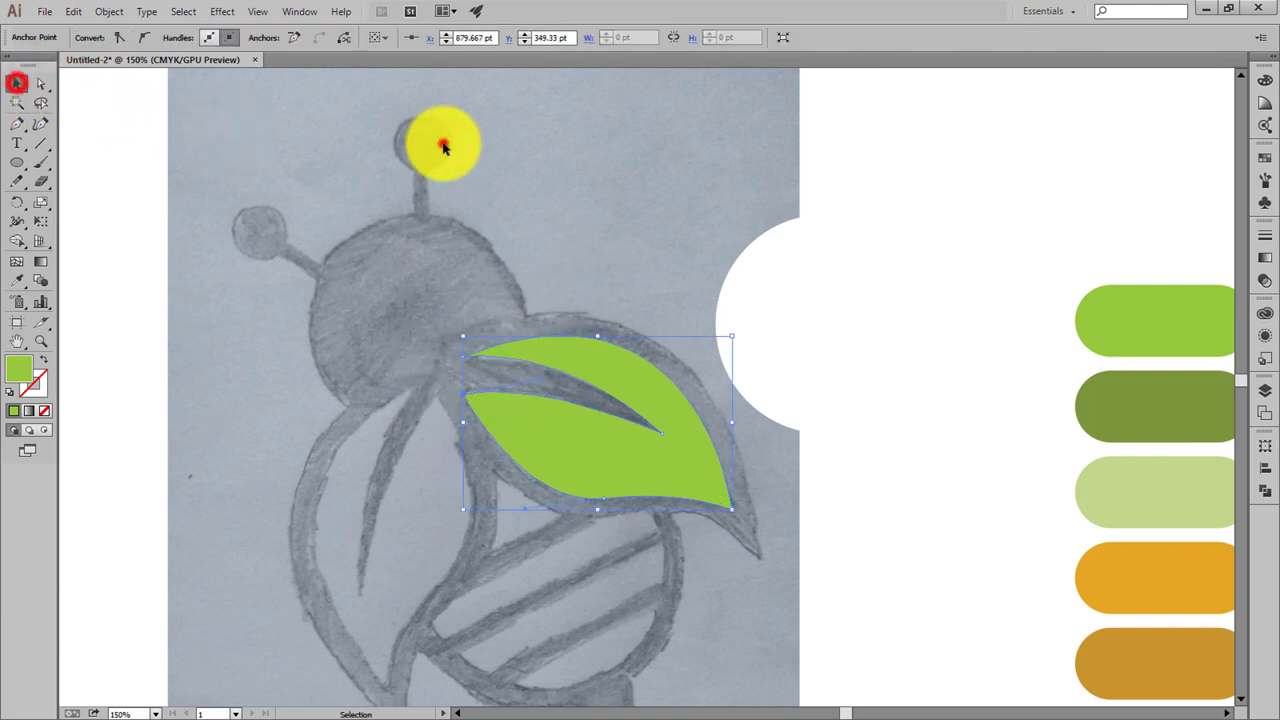
{"action": "left_click", "coordinate": [443, 137]}
Make a mirrored copy of the green leaf with Transform > Reflect and select it
{"action": "right_click", "coordinate": [641, 448]}
{"action": "mouse_move", "coordinate": [700, 656]}
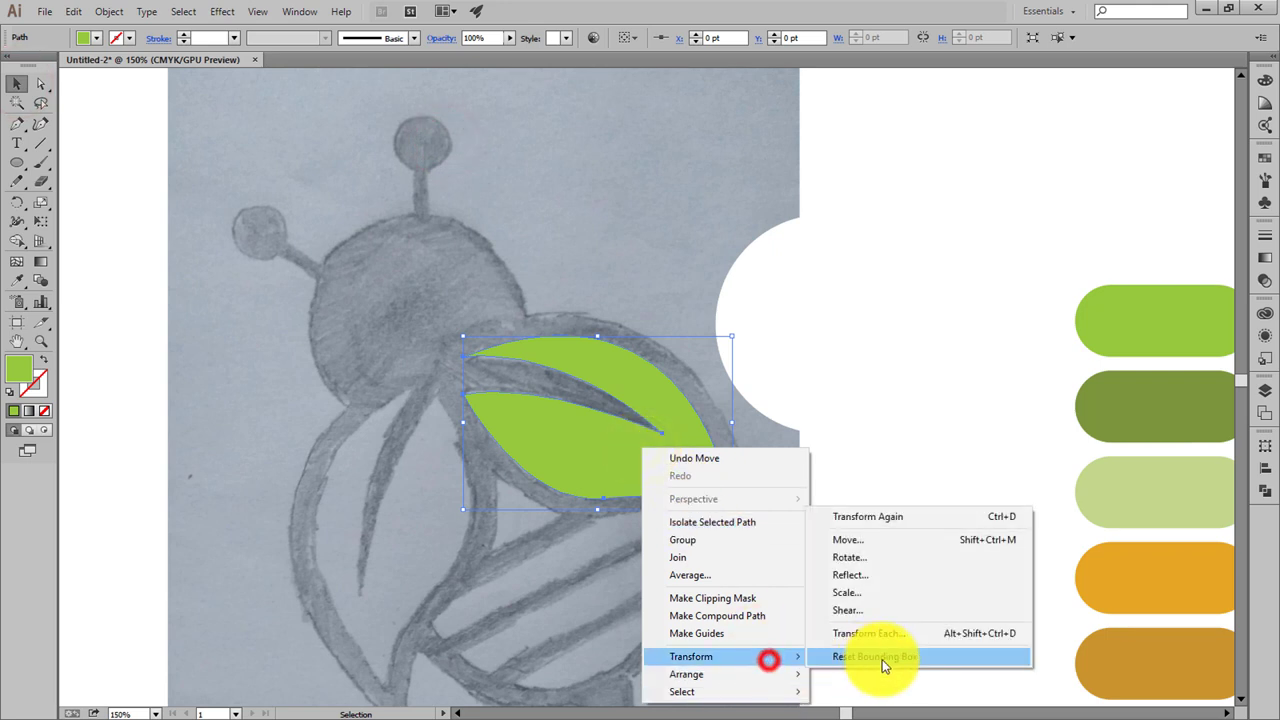
{"action": "left_click", "coordinate": [880, 583]}
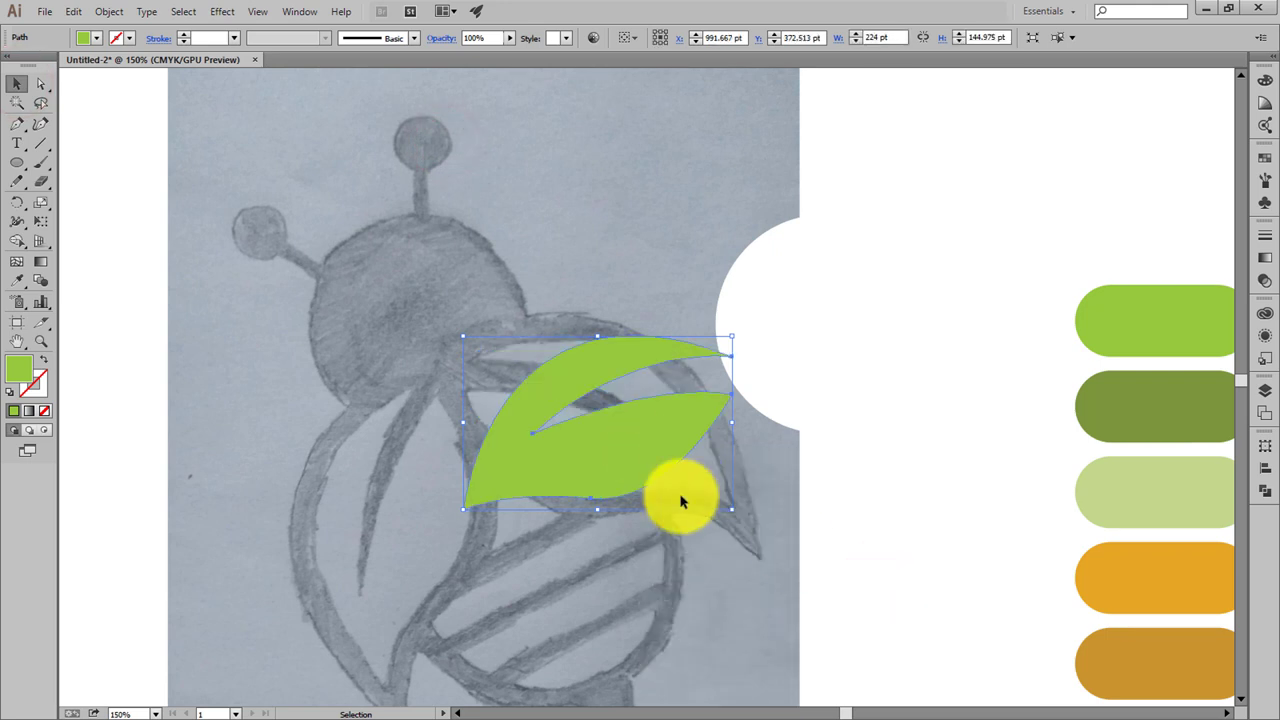
{"action": "key", "text": "ctrl+z"}
{"action": "right_click", "coordinate": [645, 468]}
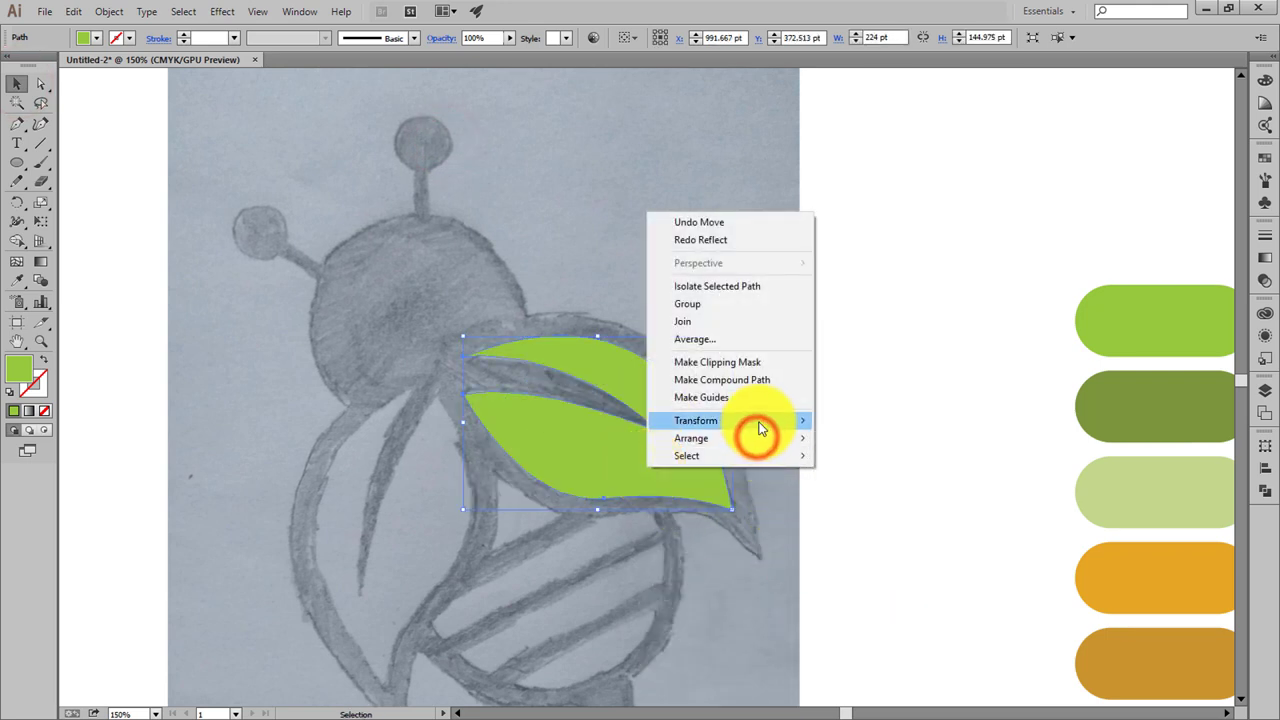
{"action": "mouse_move", "coordinate": [696, 420]}
{"action": "left_click", "coordinate": [838, 480]}
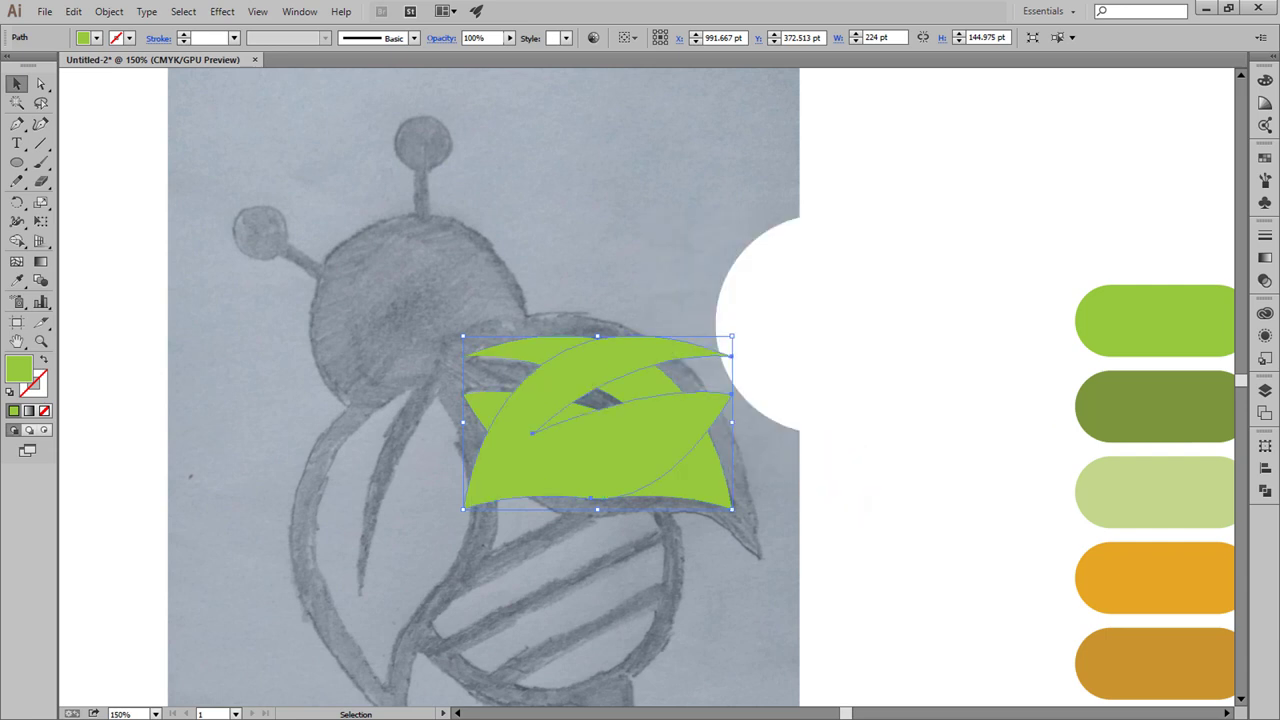
{"action": "left_click", "coordinate": [597, 481]}
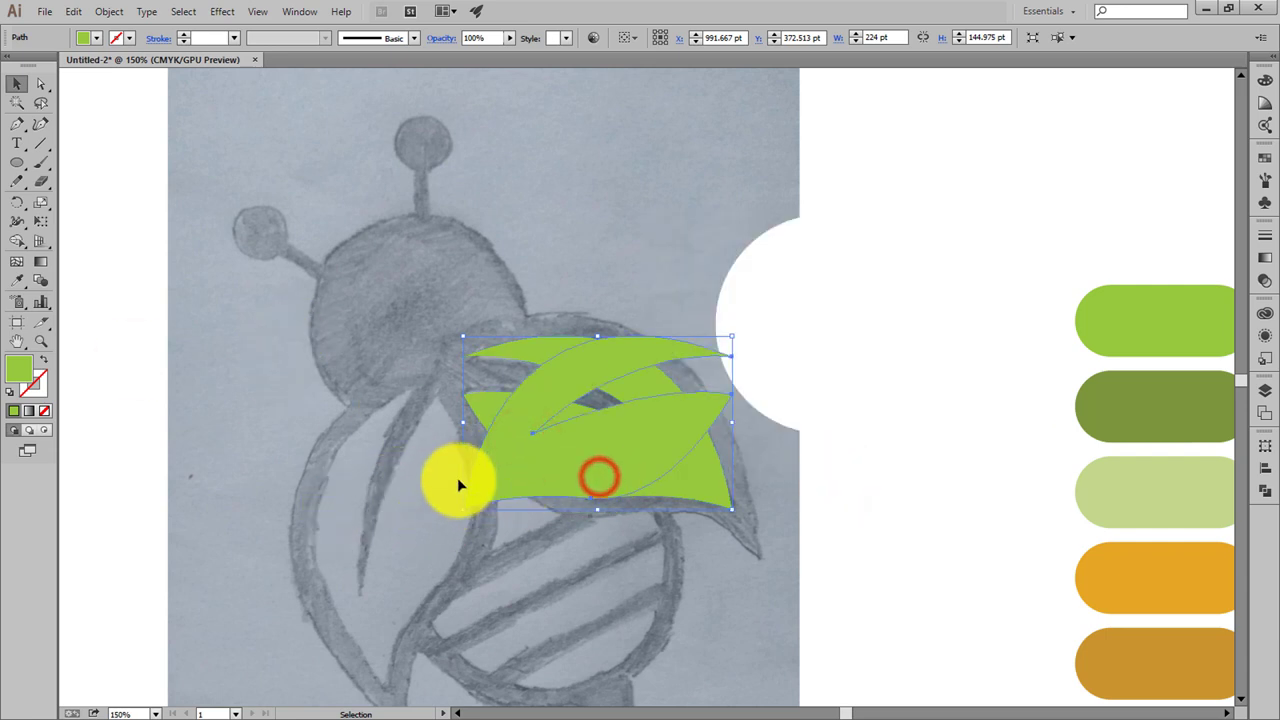
{"action": "left_click", "coordinate": [40, 103]}
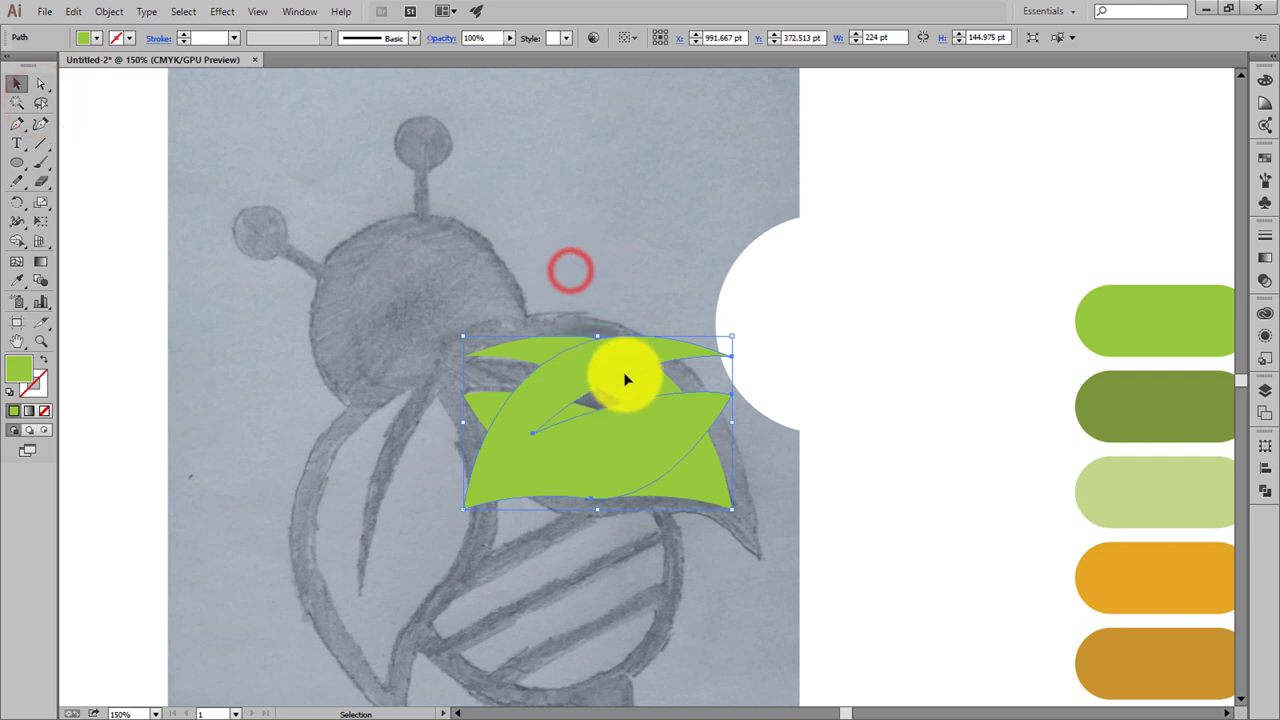
{"action": "key", "text": "q"}
{"action": "left_click", "coordinate": [509, 279]}
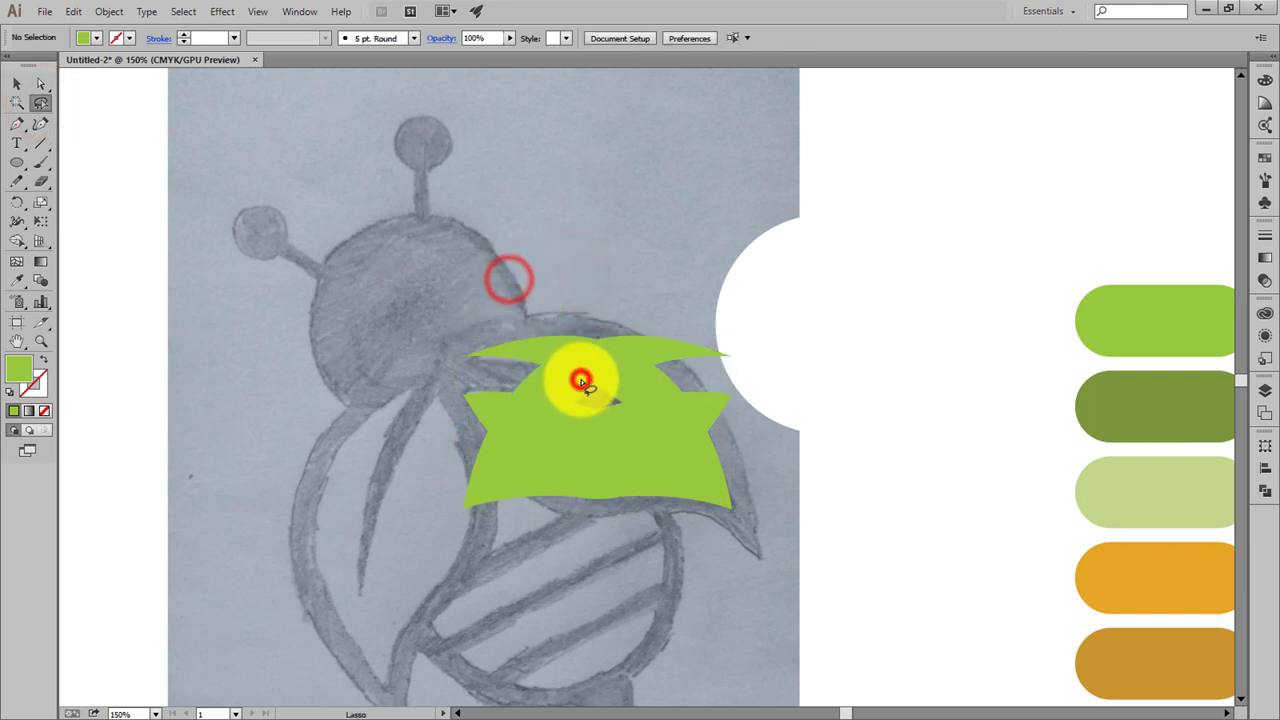
{"action": "left_click", "coordinate": [17, 83]}
{"action": "left_click", "coordinate": [537, 226]}
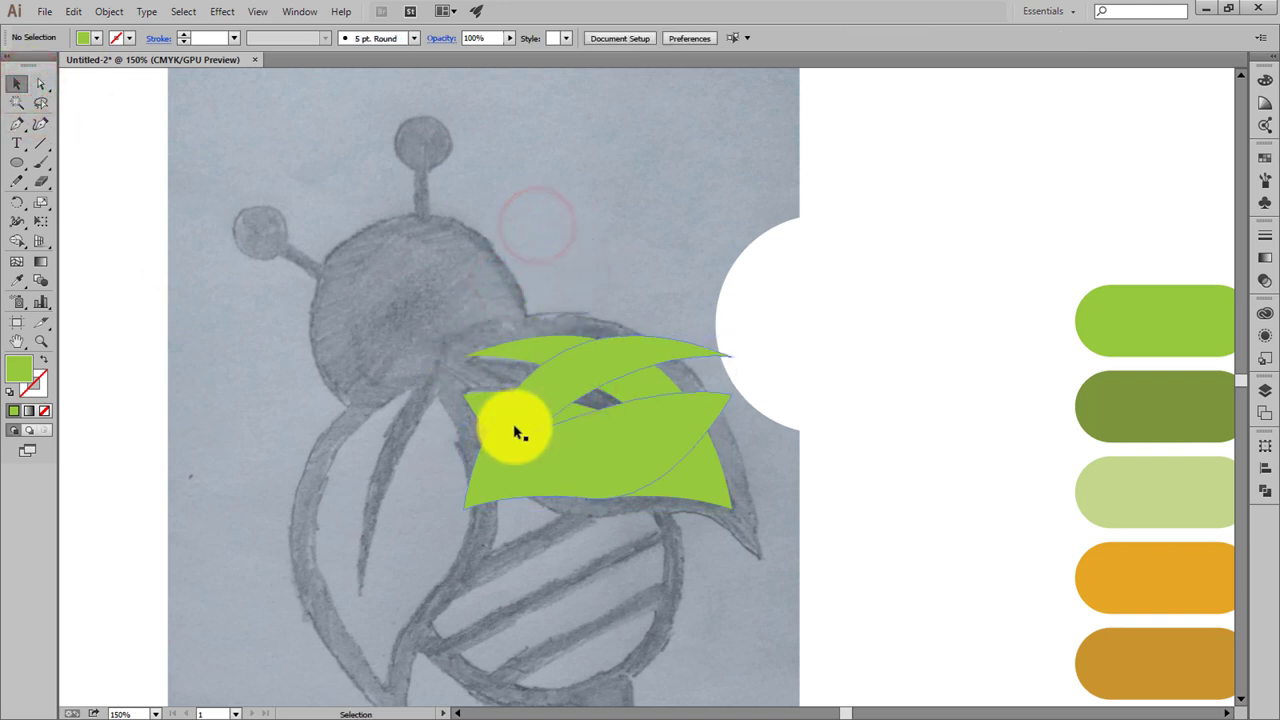
Move the mirrored leaf lower-left and rotate it upright over the sketch's left wing
{"action": "left_click_drag", "start_coordinate": [515, 432], "coordinate": [324, 534]}
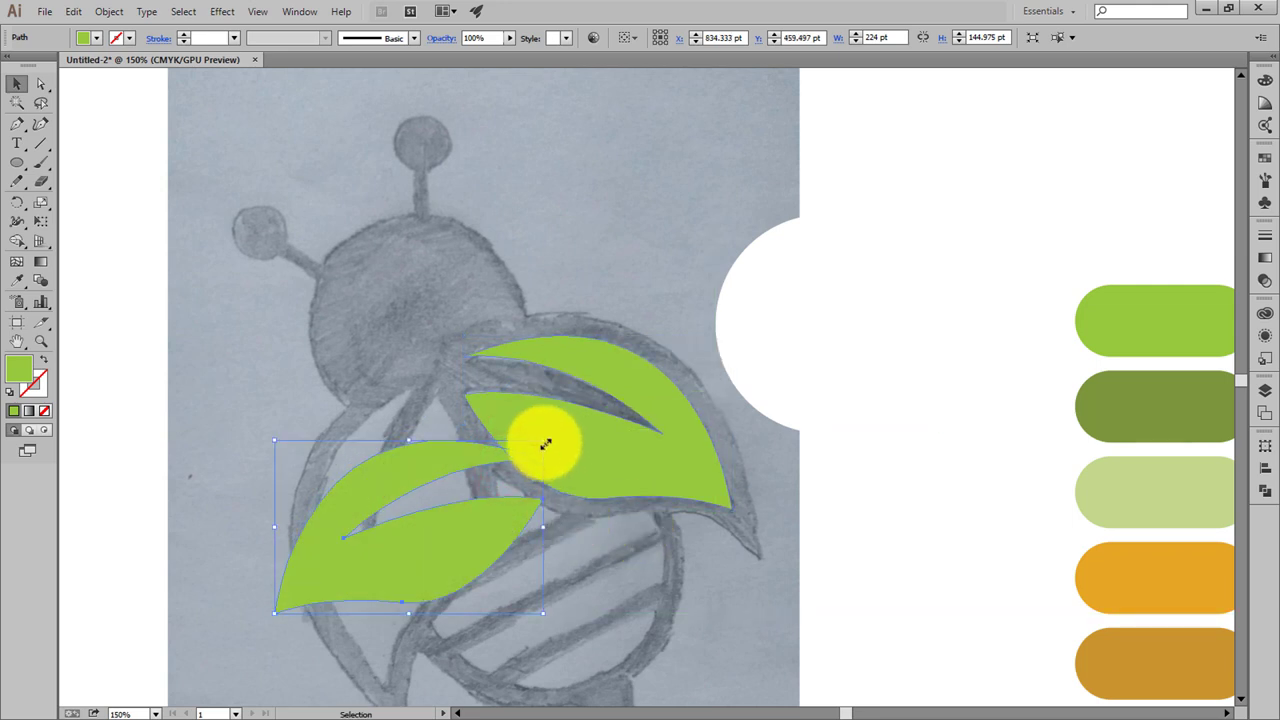
{"action": "left_click_drag", "start_coordinate": [550, 440], "coordinate": [428, 380]}
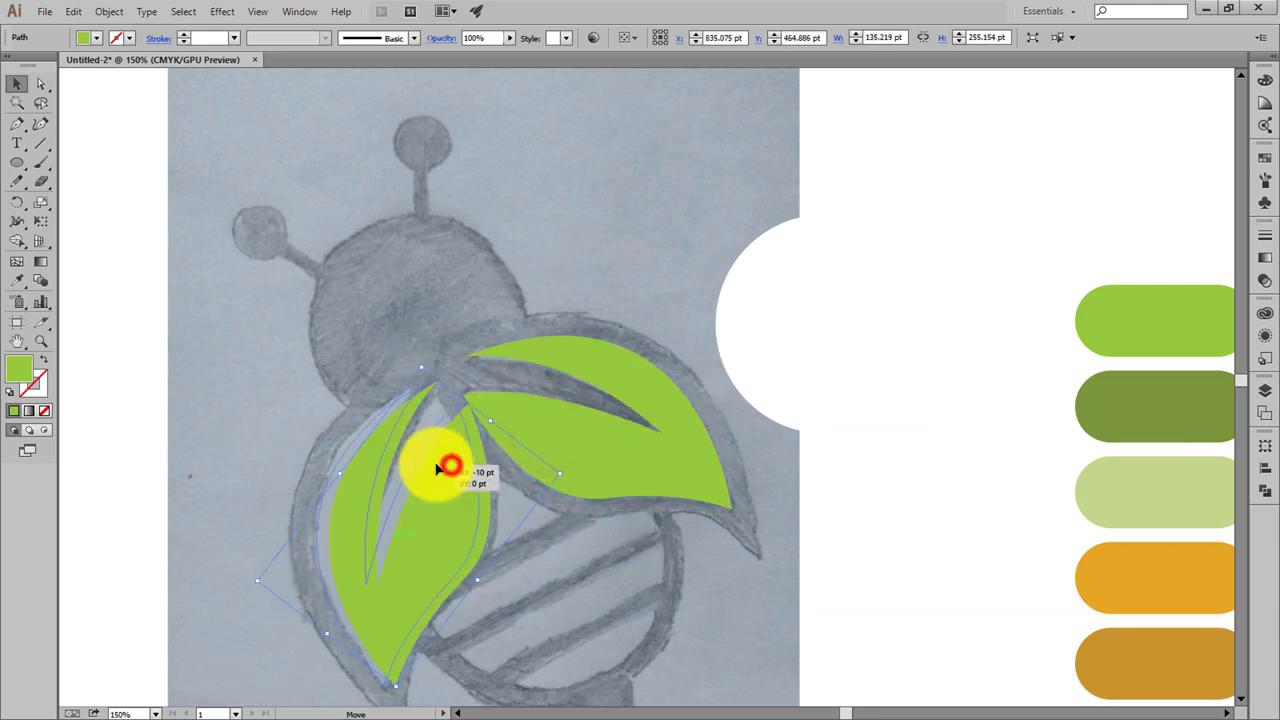
{"action": "left_click_drag", "start_coordinate": [443, 457], "coordinate": [454, 404]}
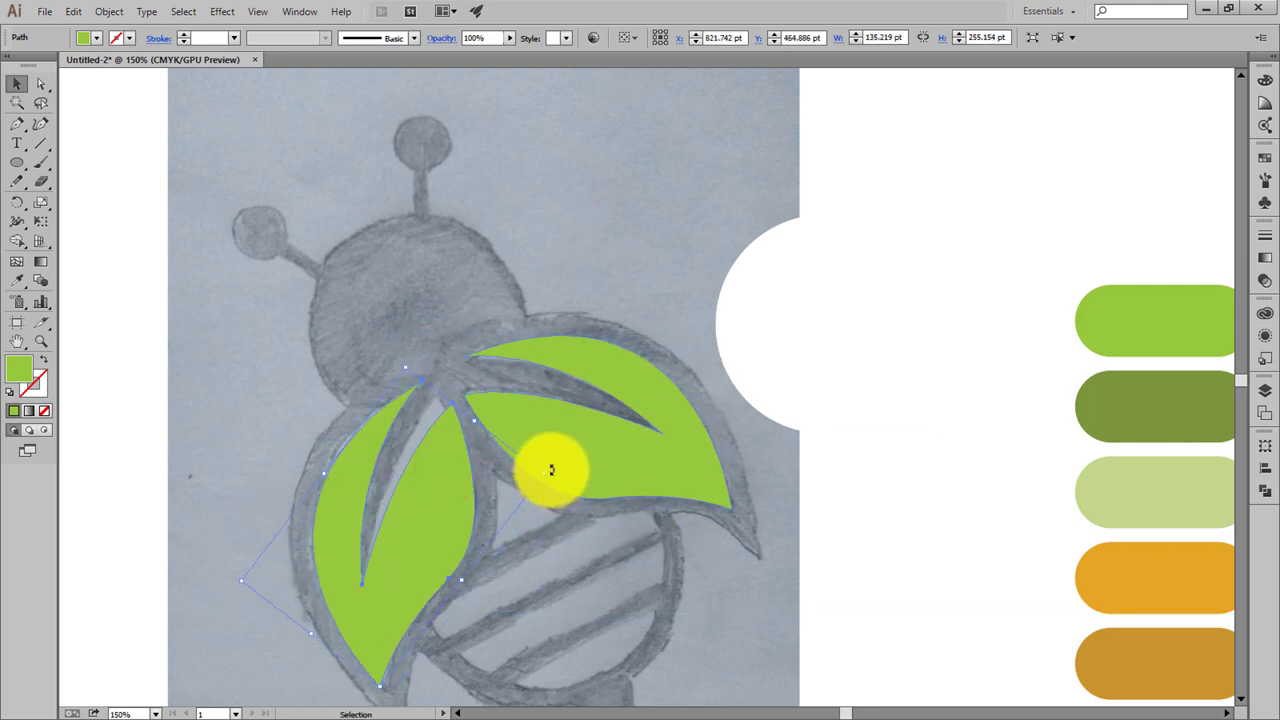
{"action": "left_click", "coordinate": [486, 491]}
{"action": "left_click", "coordinate": [453, 480]}
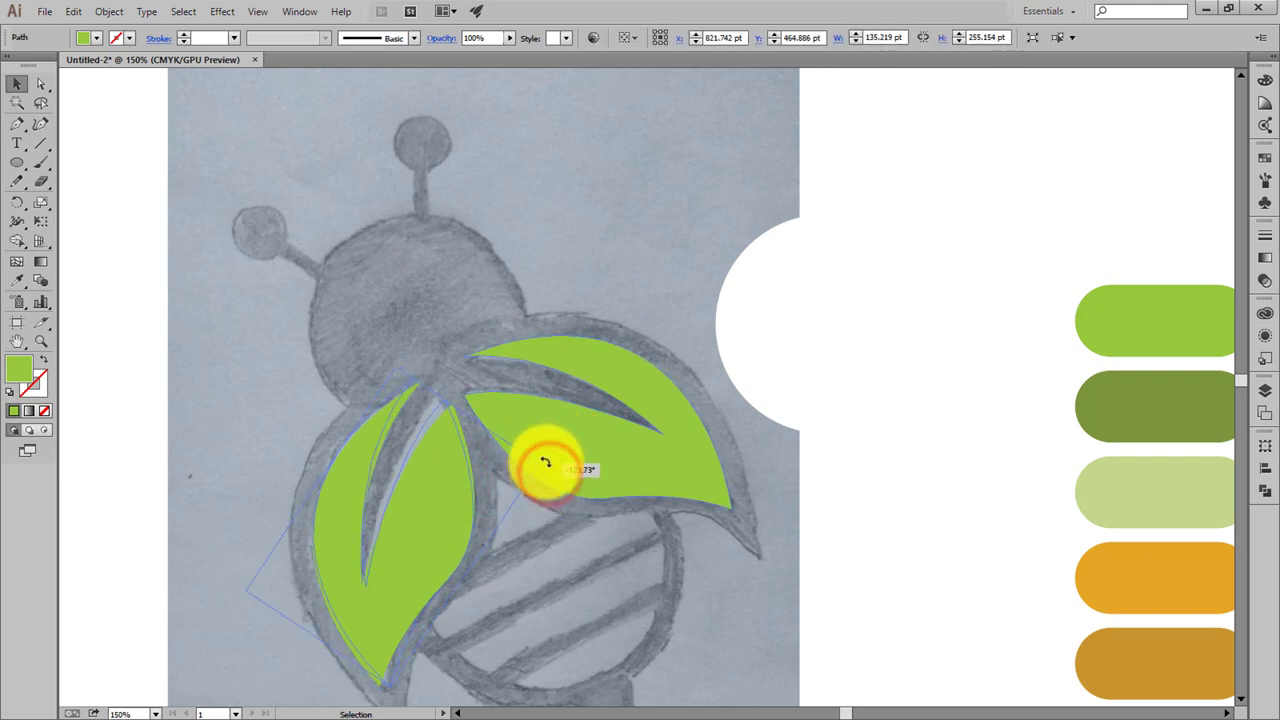
{"action": "left_click", "coordinate": [465, 485]}
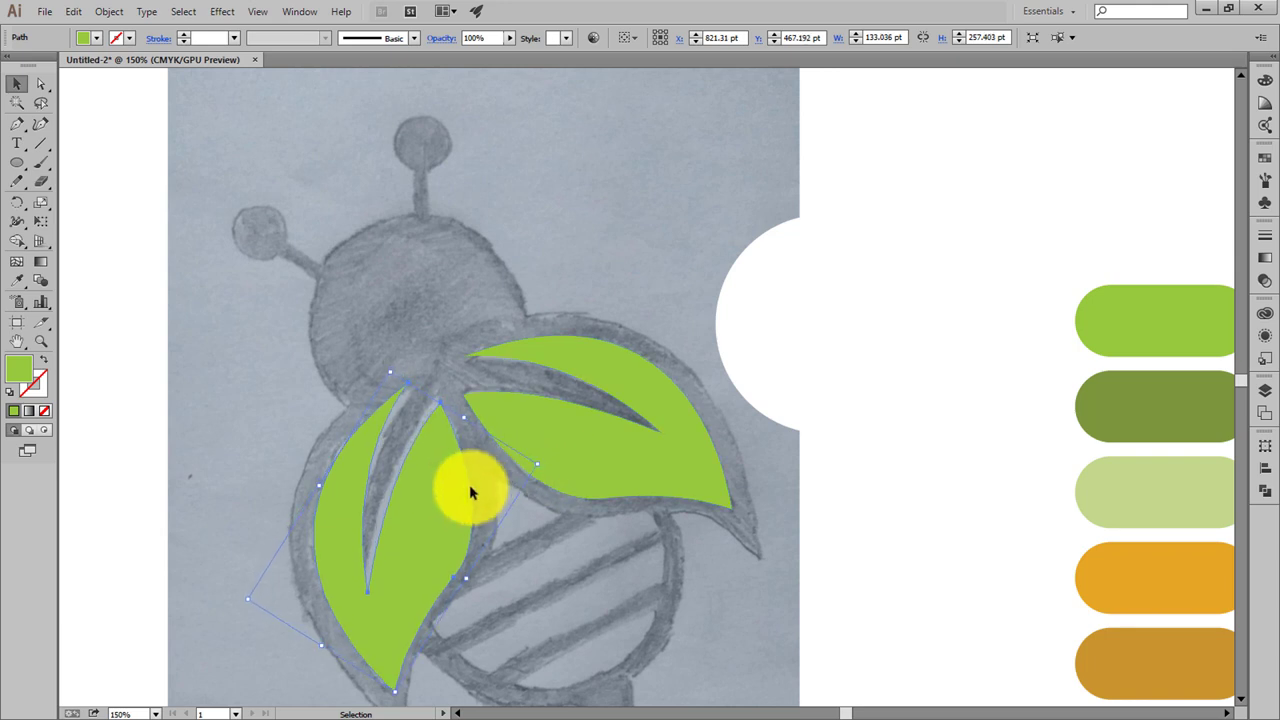
{"action": "left_click", "coordinate": [471, 371]}
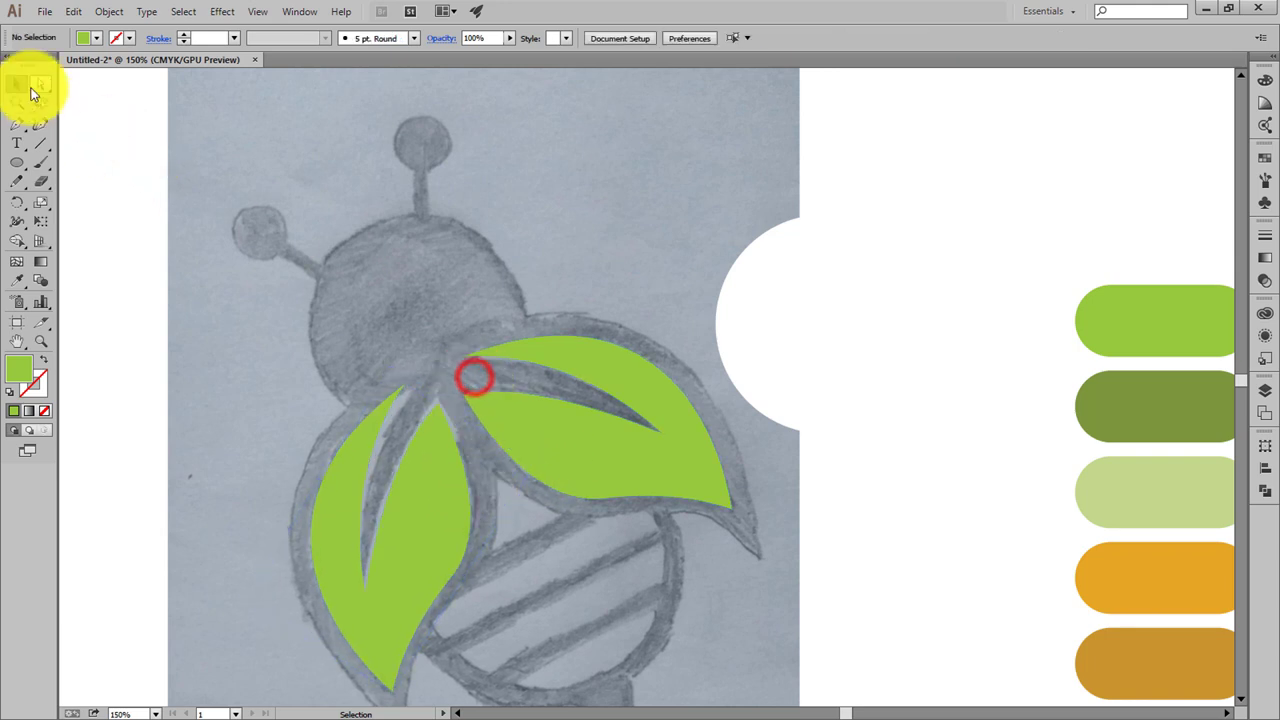
Adjust the left leaf's top, lower and vein anchors to fit the sketch
{"action": "left_click", "coordinate": [38, 82]}
{"action": "left_click", "coordinate": [441, 409]}
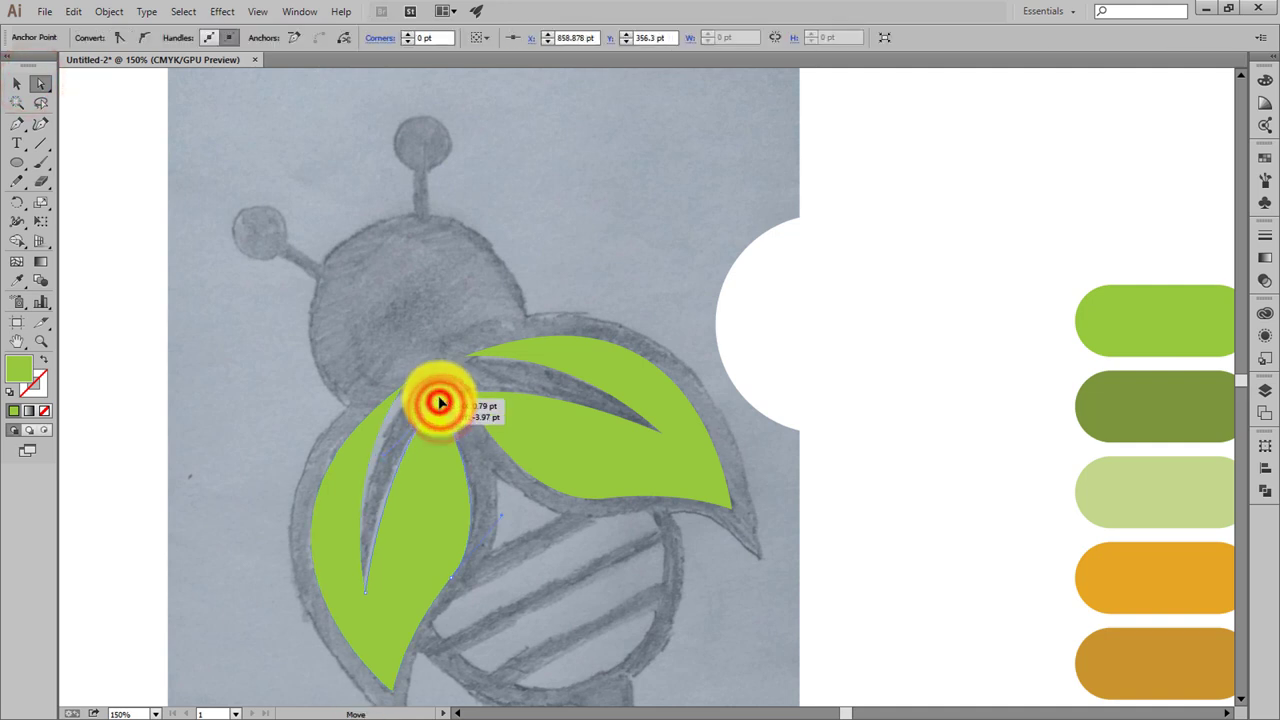
{"action": "left_click_drag", "start_coordinate": [440, 403], "coordinate": [436, 400]}
{"action": "left_click", "coordinate": [364, 591]}
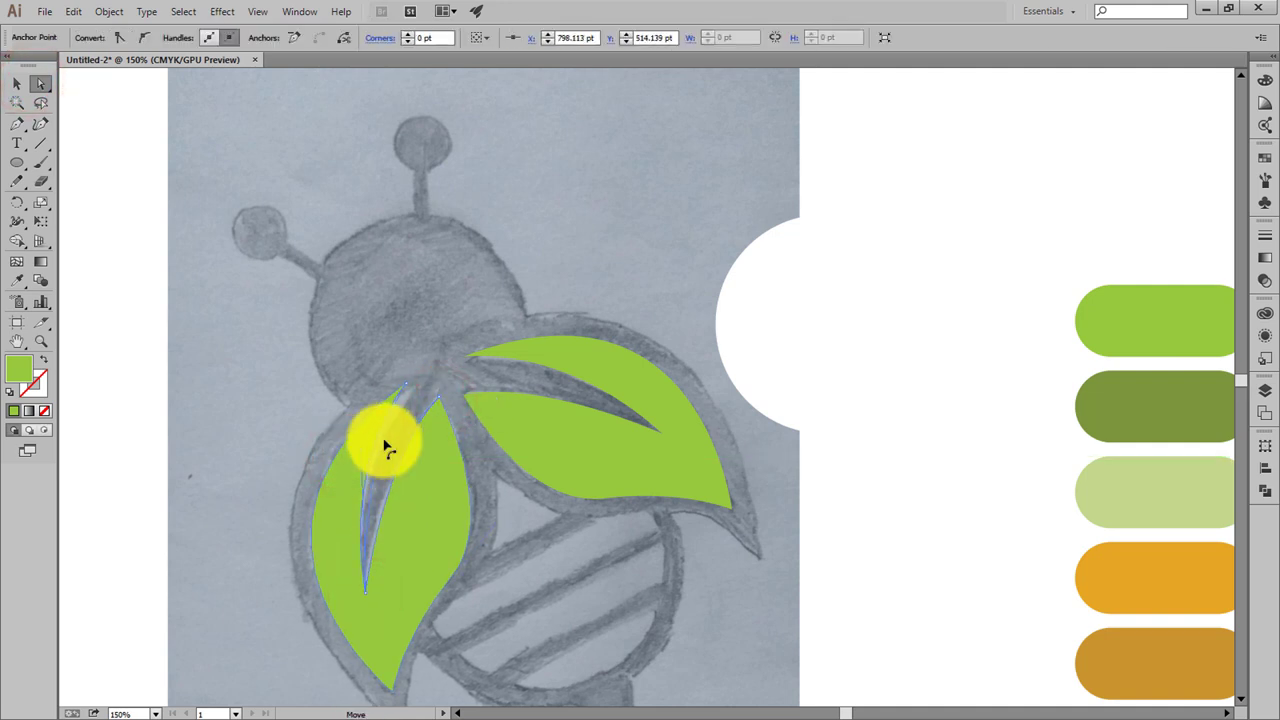
{"action": "left_click_drag", "start_coordinate": [387, 447], "coordinate": [361, 450]}
{"action": "left_click_drag", "start_coordinate": [410, 392], "coordinate": [399, 401]}
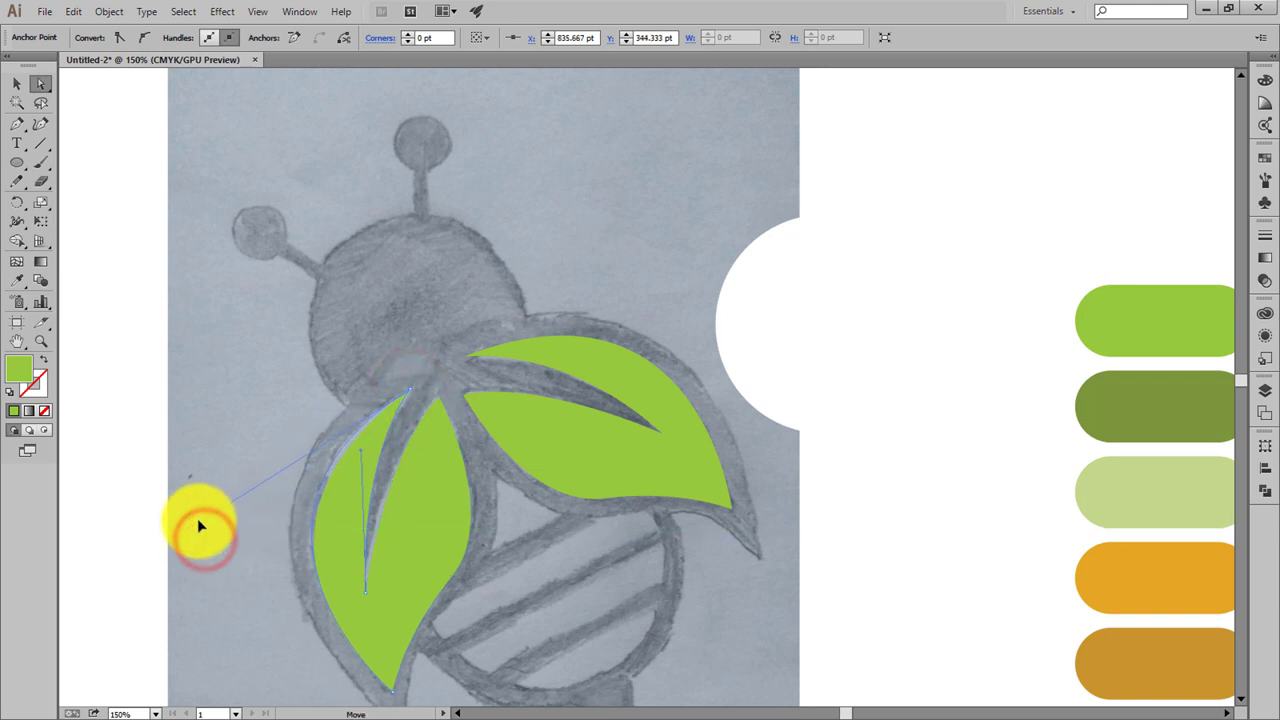
{"action": "left_click_drag", "start_coordinate": [199, 526], "coordinate": [438, 400]}
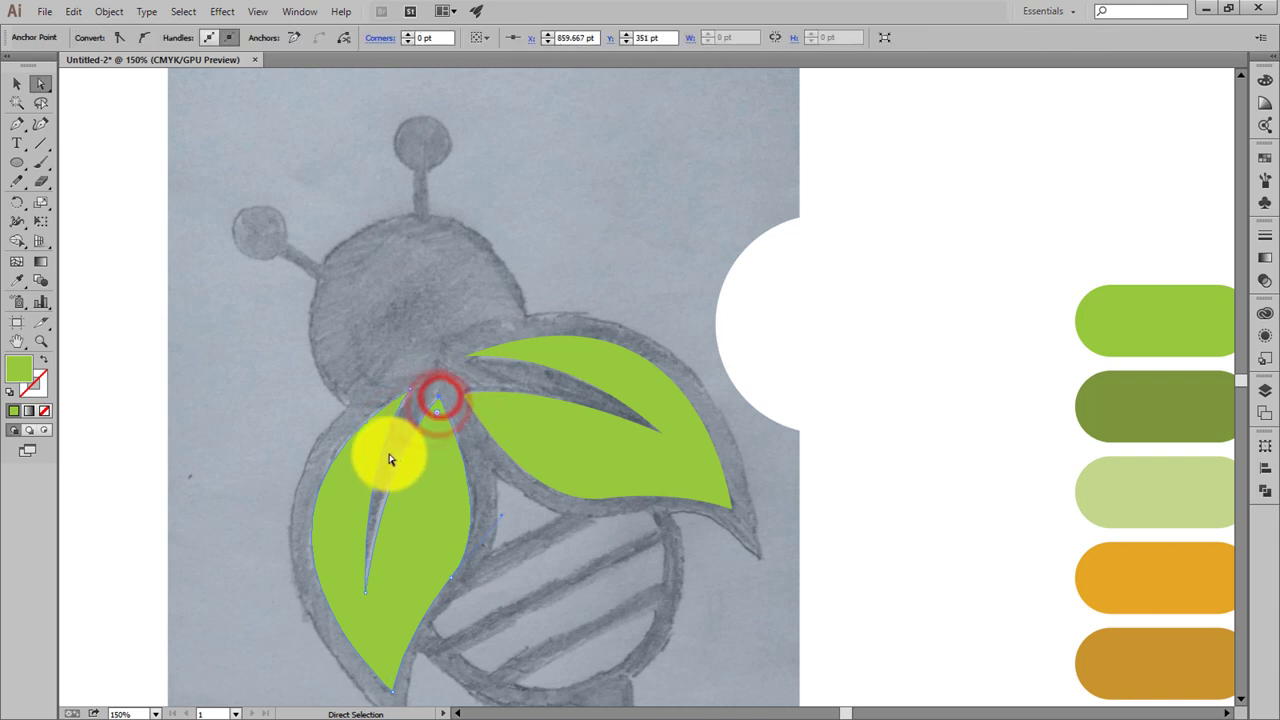
Select and check the finished left leaf, then clear the selection
{"action": "left_click", "coordinate": [463, 383]}
{"action": "scroll", "coordinate": [486, 537], "scroll_direction": "down", "scroll_amount": 1}
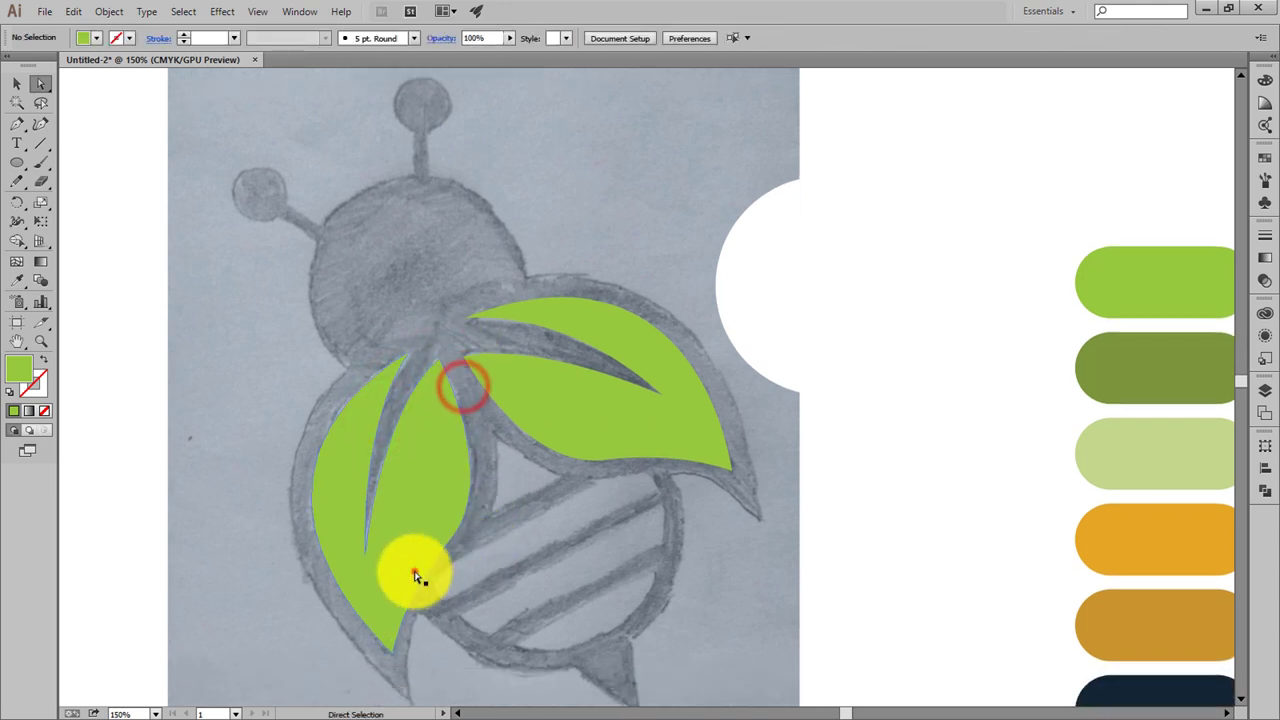
{"action": "left_click", "coordinate": [414, 566]}
{"action": "left_click", "coordinate": [16, 83]}
{"action": "left_click", "coordinate": [335, 520]}
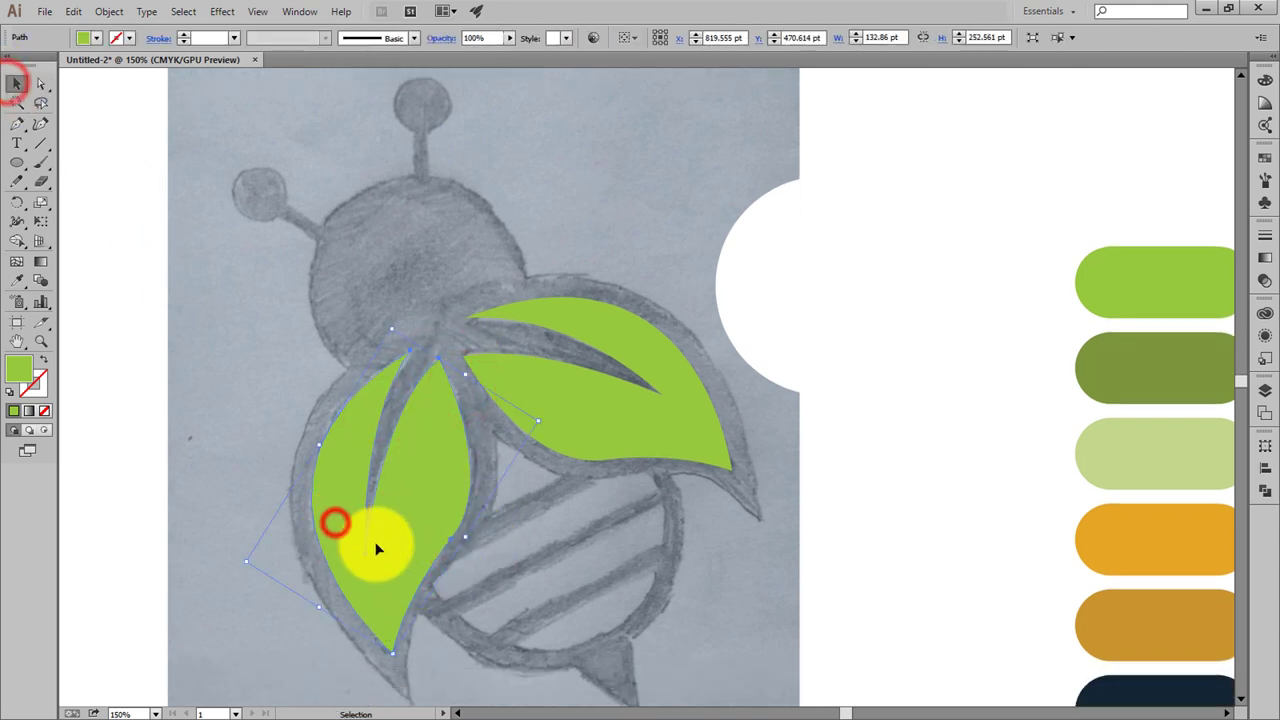
{"action": "left_click", "coordinate": [622, 608]}
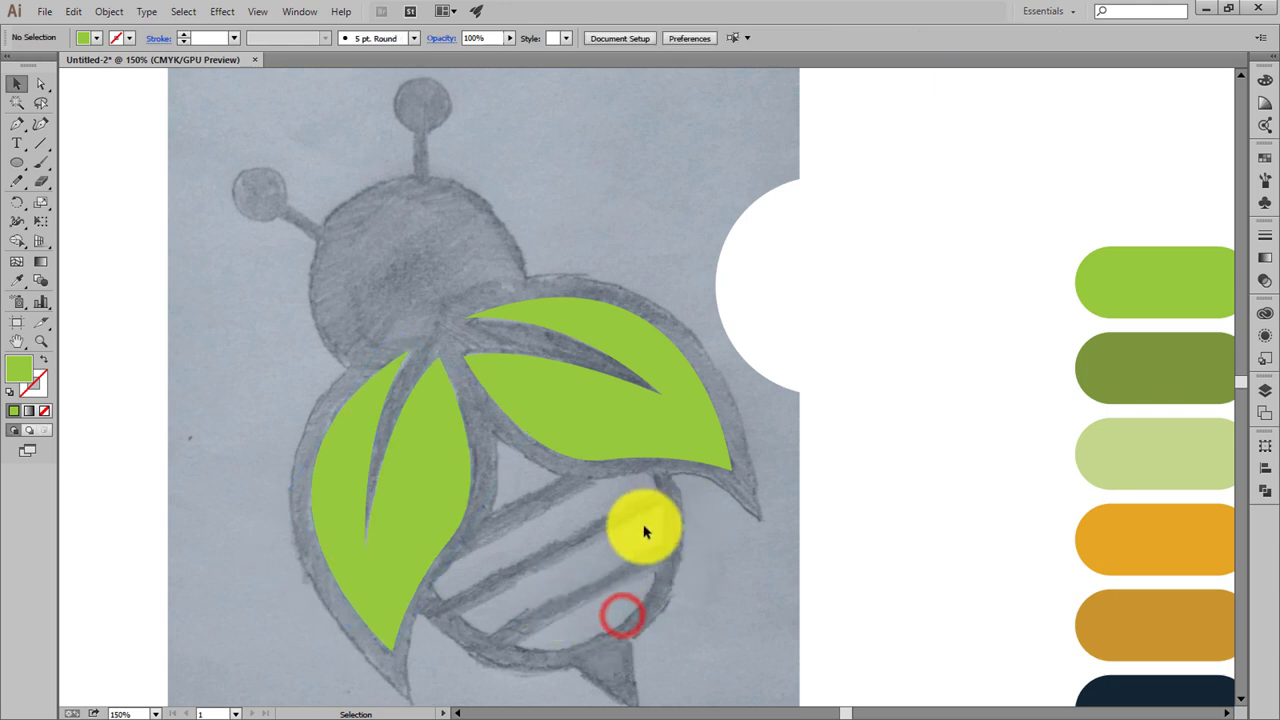
Move the white circle onto the sketched head and fill it with the navy swatch
{"action": "scroll", "coordinate": [649, 529], "scroll_direction": "down", "scroll_amount": 2}
{"action": "left_click", "coordinate": [22, 168]}
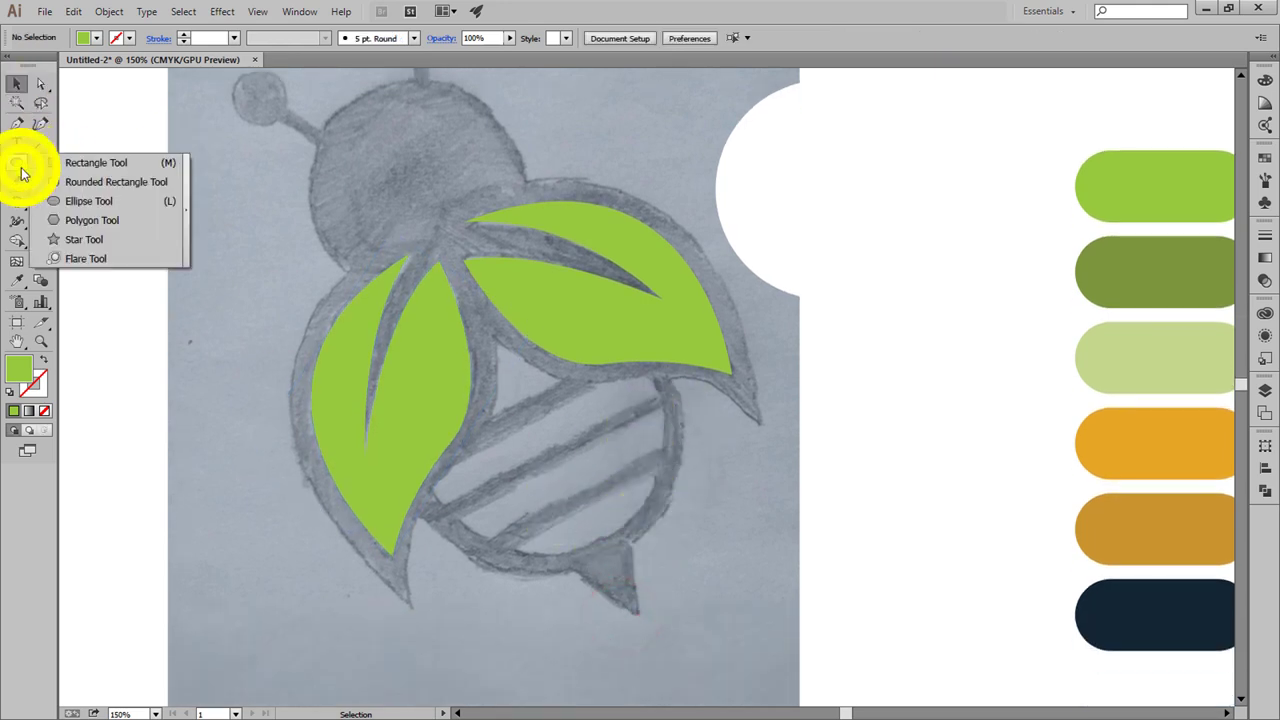
{"action": "left_click", "coordinate": [88, 164]}
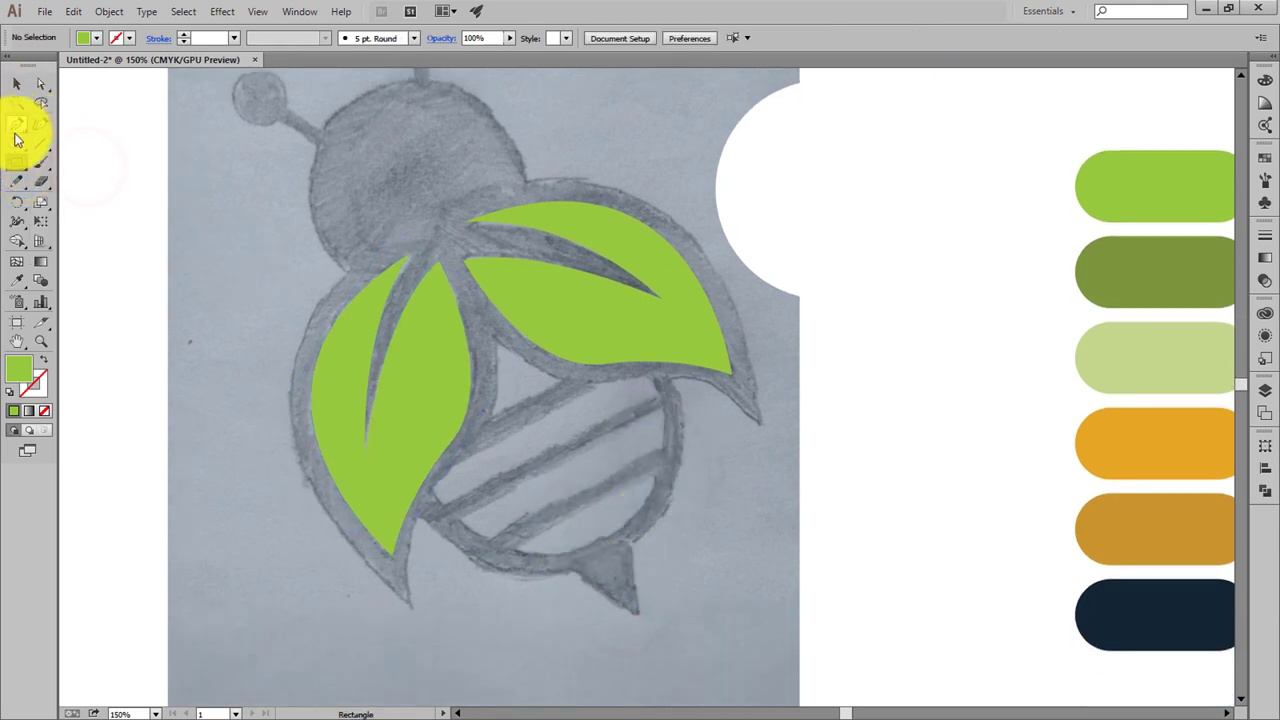
{"action": "left_click", "coordinate": [16, 84]}
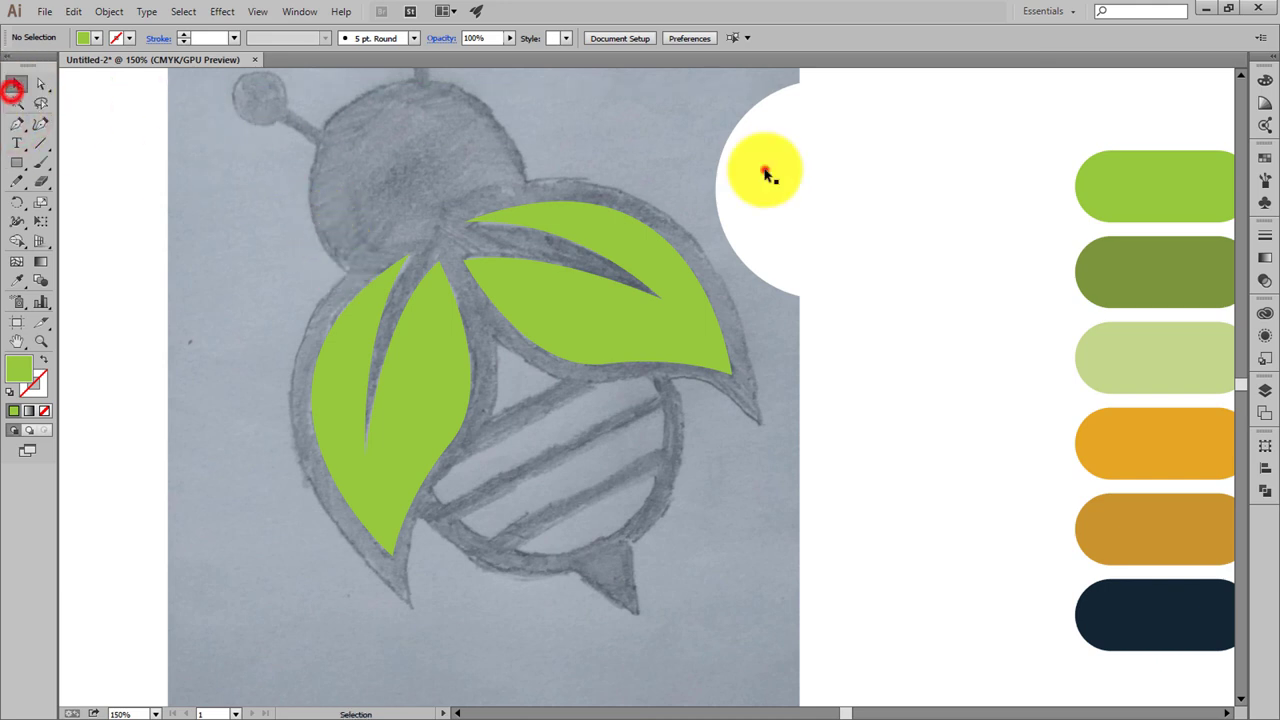
{"action": "left_click", "coordinate": [765, 170]}
{"action": "mouse_move", "coordinate": [785, 255]}
{"action": "left_mouse_down"}
{"action": "mouse_move", "coordinate": [393, 233]}
{"action": "mouse_move", "coordinate": [374, 249]}
{"action": "left_mouse_up"}
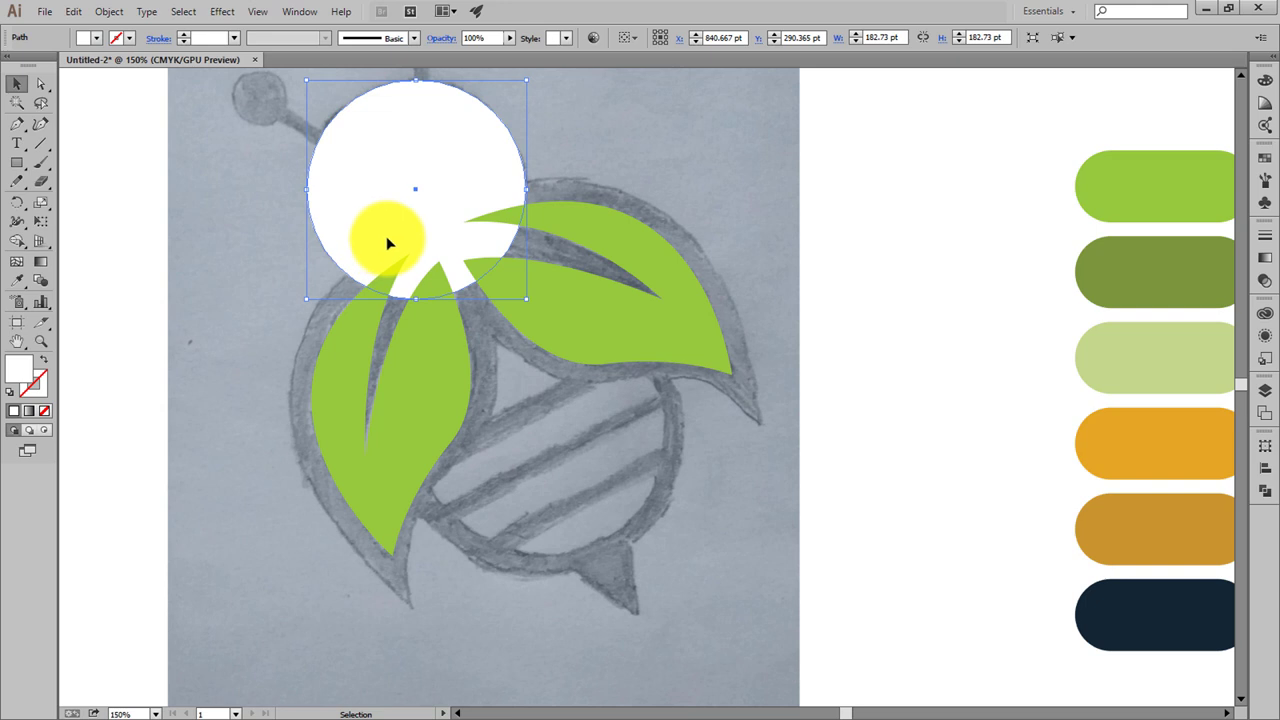
{"action": "key", "text": "i"}
{"action": "left_click", "coordinate": [1123, 610]}
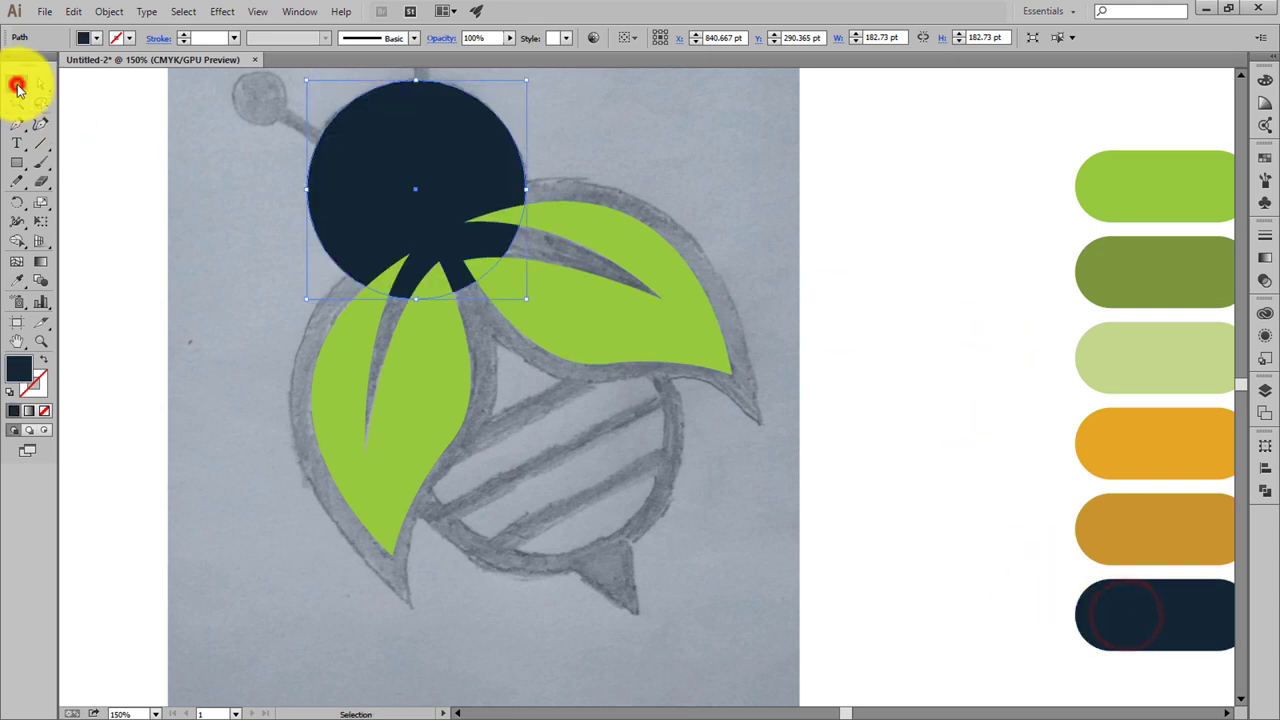
{"action": "left_click", "coordinate": [16, 82]}
{"action": "left_click", "coordinate": [806, 137]}
{"action": "scroll", "coordinate": [754, 245], "scroll_direction": "up", "scroll_amount": 1}
Start a Pen outline at the left wing's upper edge, curving along the left wing
{"action": "key", "text": "p"}
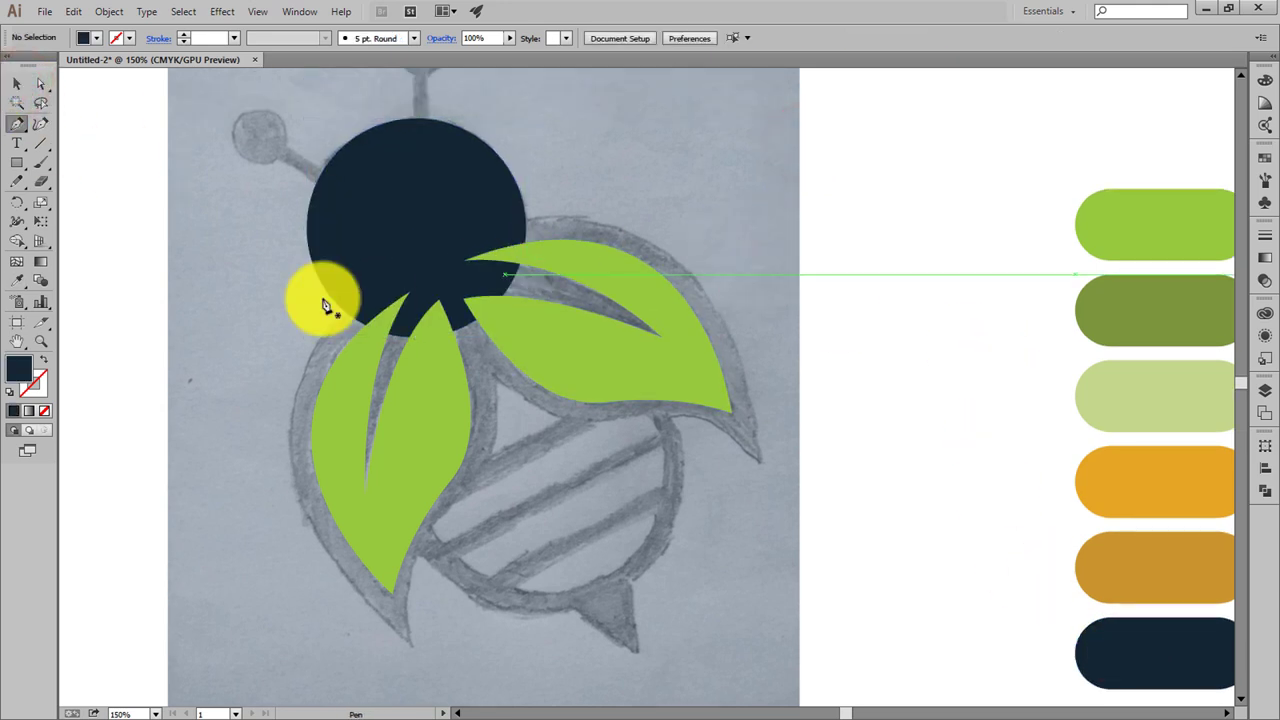
{"action": "scroll", "coordinate": [343, 311], "scroll_direction": "down", "scroll_amount": 1}
{"action": "left_click", "coordinate": [347, 278]}
{"action": "scroll", "coordinate": [300, 440], "scroll_direction": "down", "scroll_amount": 2}
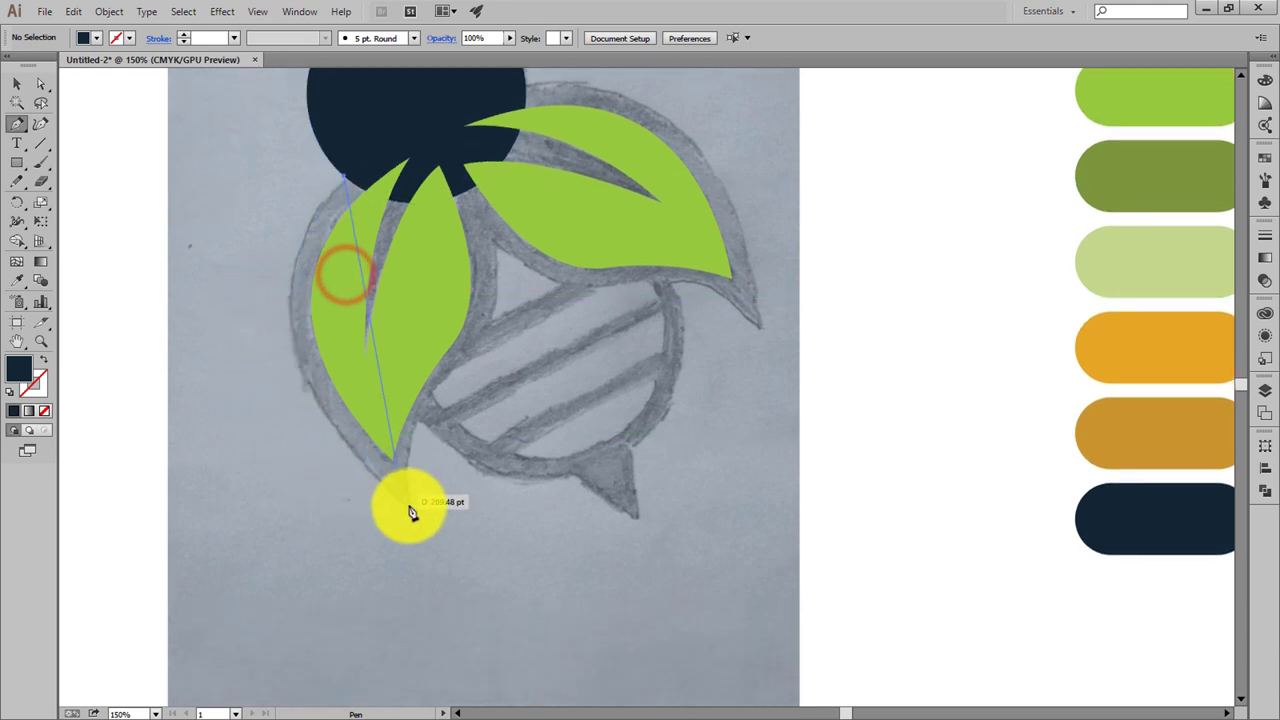
{"action": "mouse_move", "coordinate": [408, 512]}
{"action": "left_mouse_down"}
{"action": "mouse_move", "coordinate": [607, 610]}
{"action": "mouse_move", "coordinate": [630, 690]}
{"action": "left_mouse_up"}
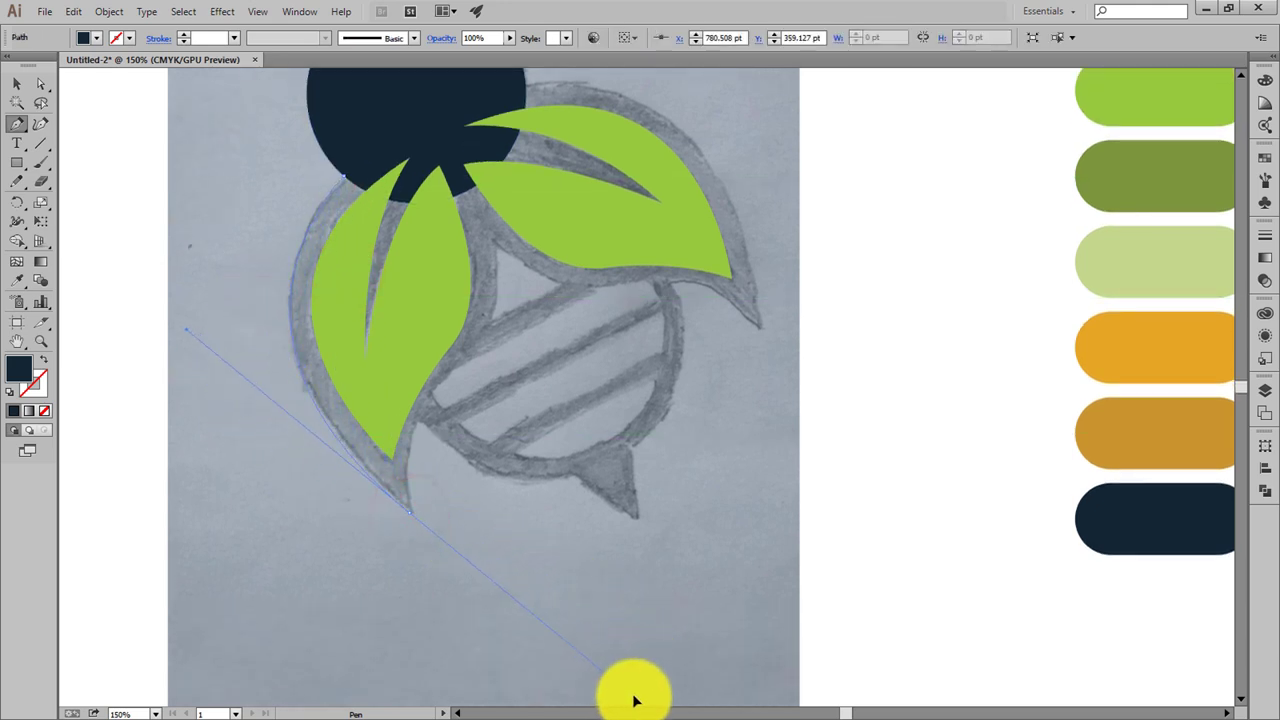
{"action": "left_click", "coordinate": [409, 514]}
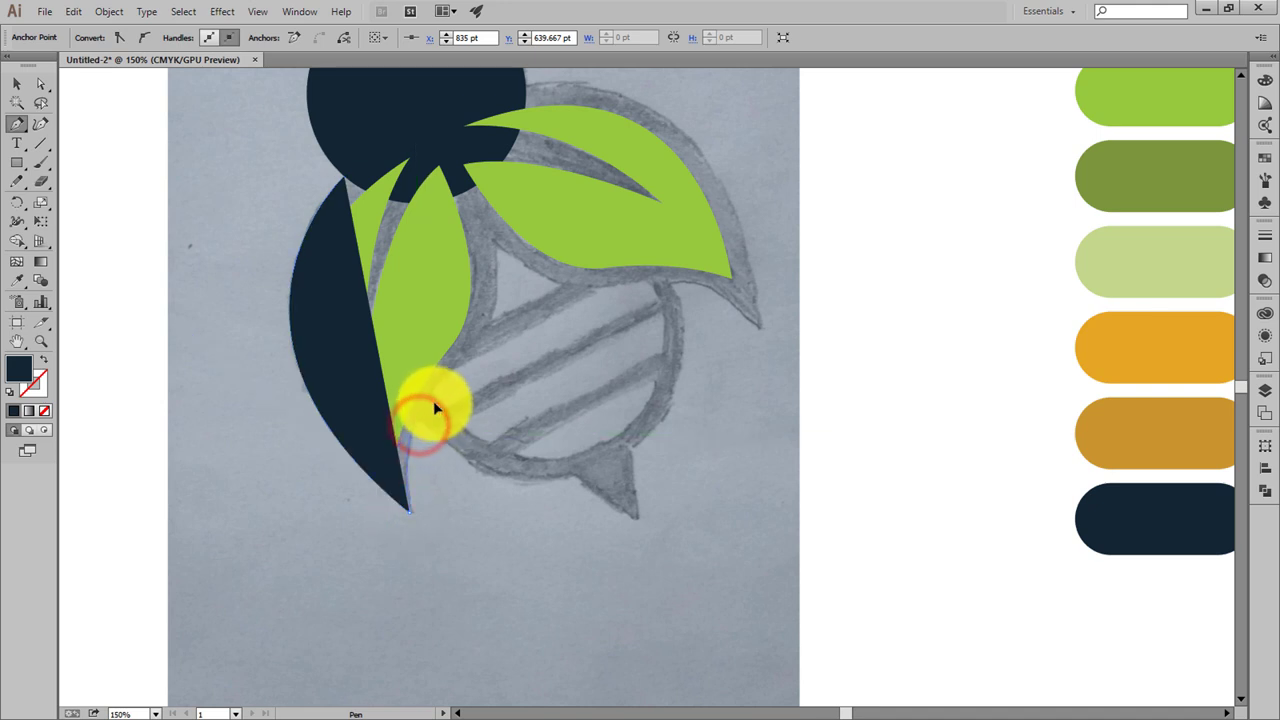
{"action": "left_click_drag", "start_coordinate": [417, 426], "coordinate": [423, 432]}
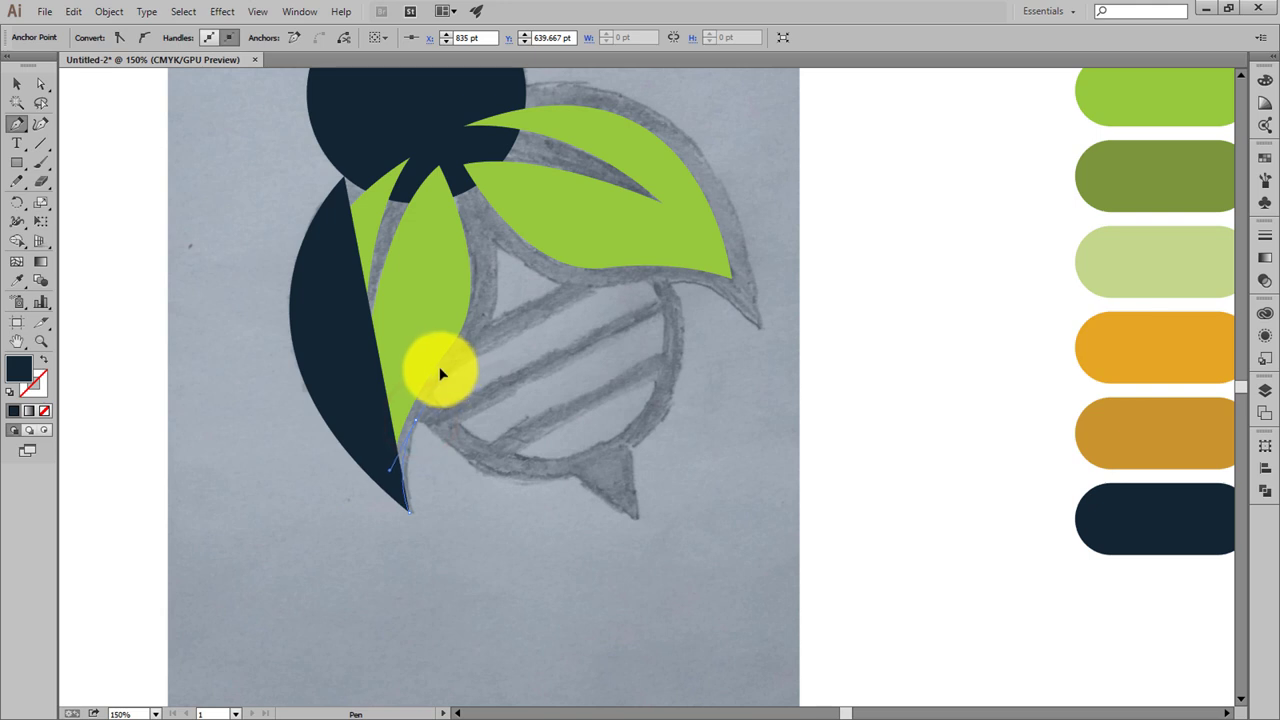
{"action": "left_click_drag", "start_coordinate": [440, 374], "coordinate": [427, 437]}
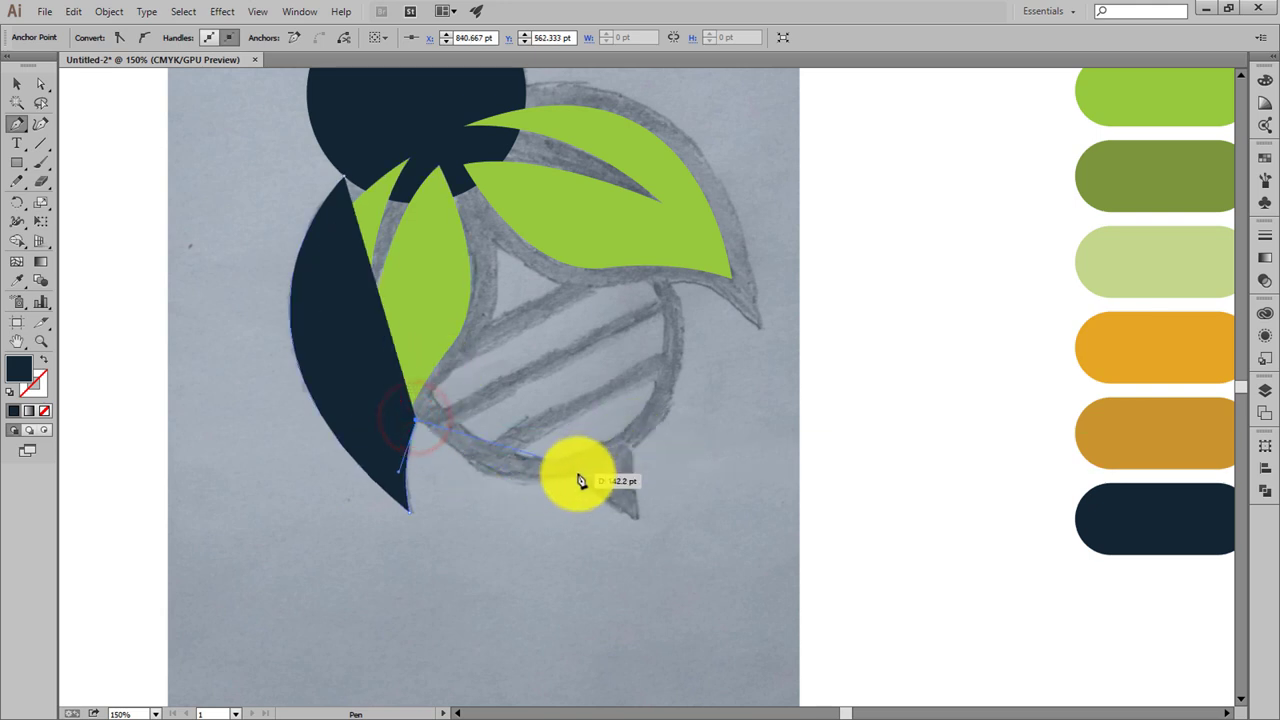
Continue the outline along the body's bottom, right side and upper wing tip, closing it
{"action": "left_click_drag", "start_coordinate": [570, 475], "coordinate": [650, 445]}
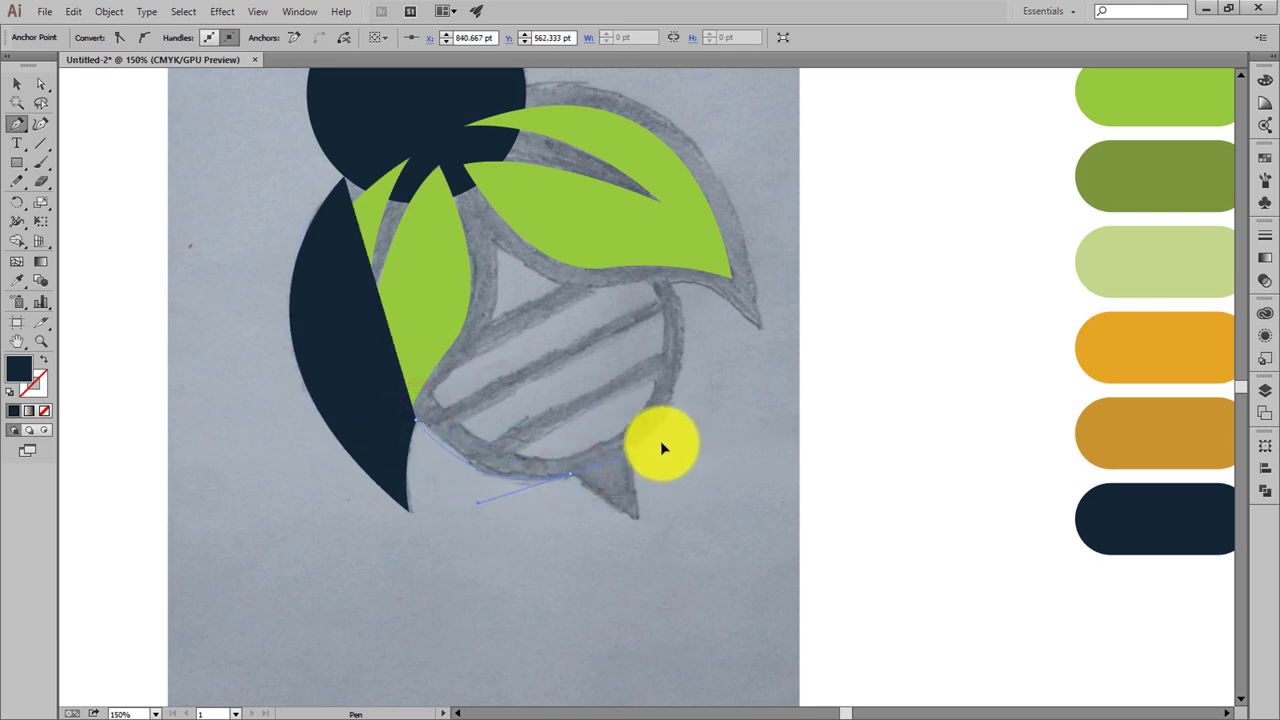
{"action": "left_click_drag", "start_coordinate": [680, 358], "coordinate": [678, 322]}
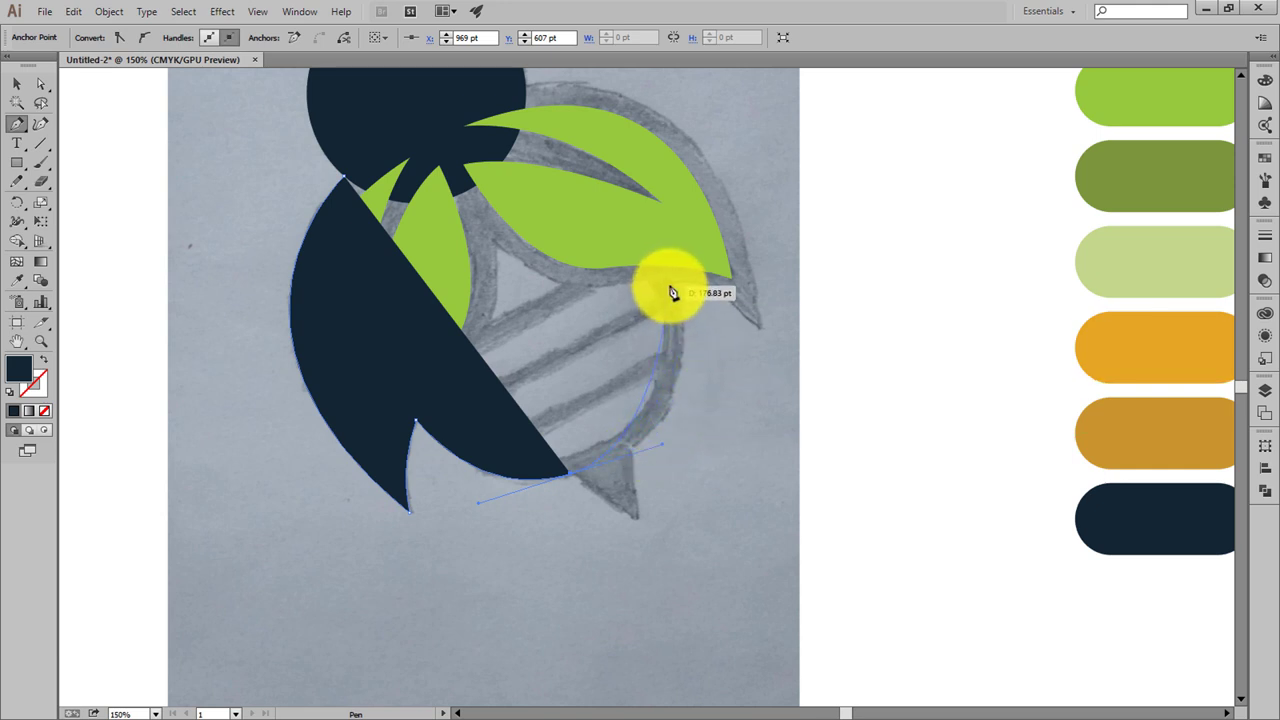
{"action": "left_click_drag", "start_coordinate": [625, 190], "coordinate": [634, 192]}
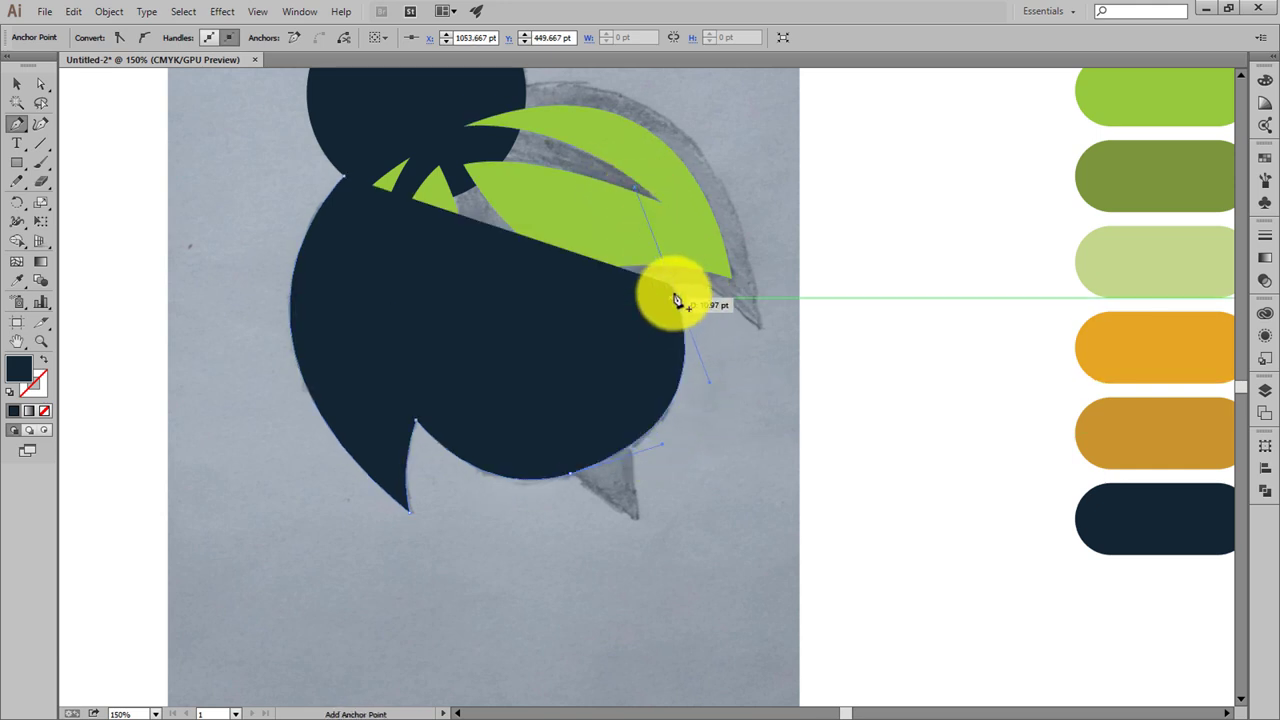
{"action": "left_click_drag", "start_coordinate": [673, 285], "coordinate": [764, 337]}
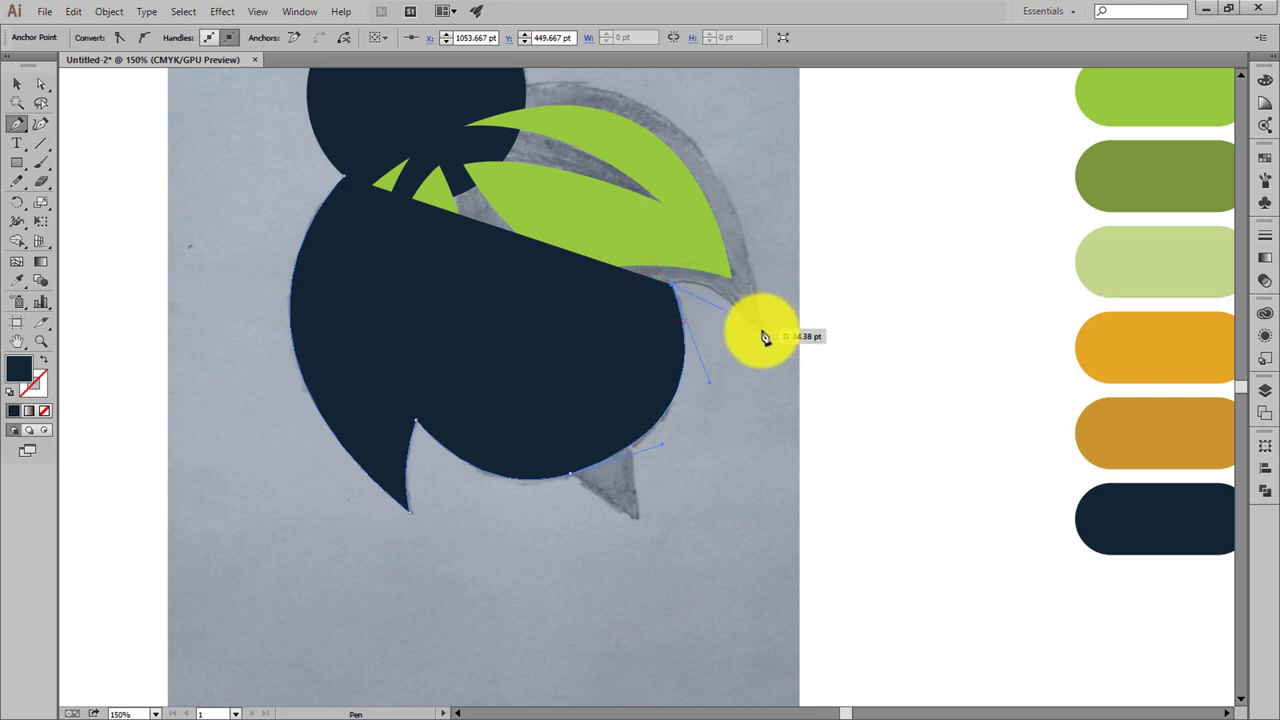
{"action": "left_click", "coordinate": [757, 329]}
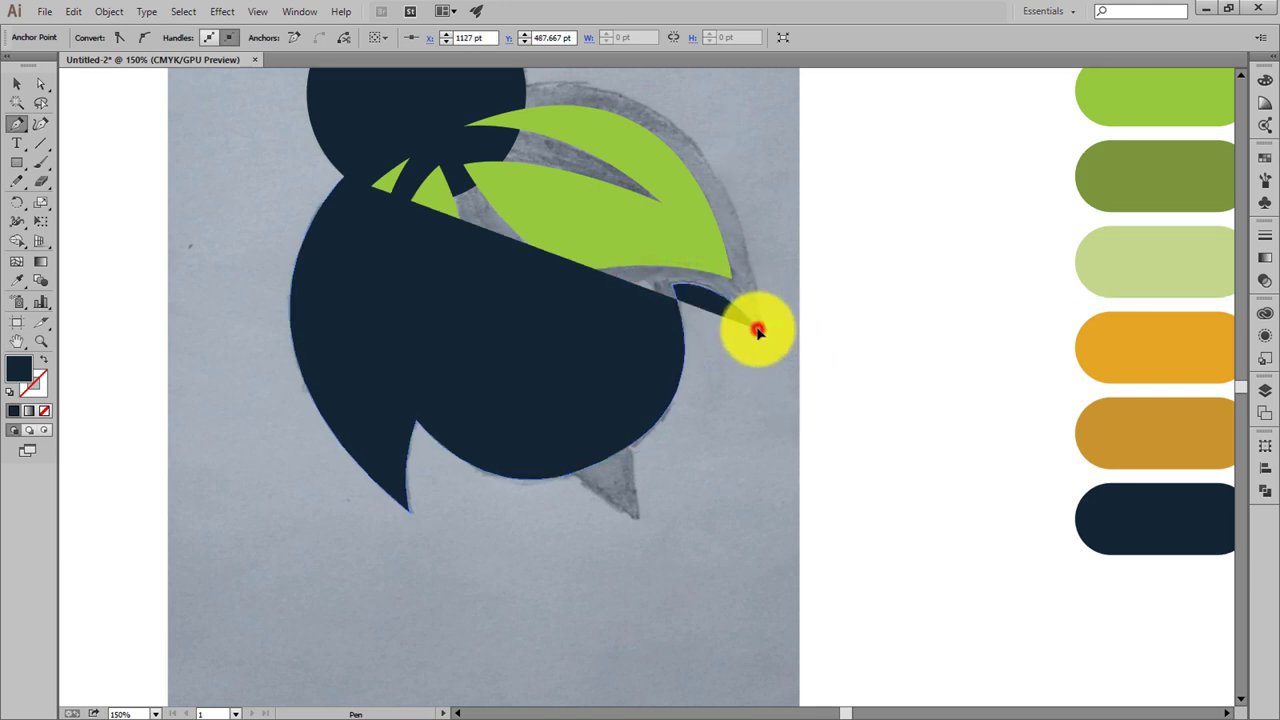
{"action": "scroll", "coordinate": [714, 286], "scroll_direction": "up", "scroll_amount": 2}
{"action": "left_click_drag", "start_coordinate": [527, 183], "coordinate": [286, 190]}
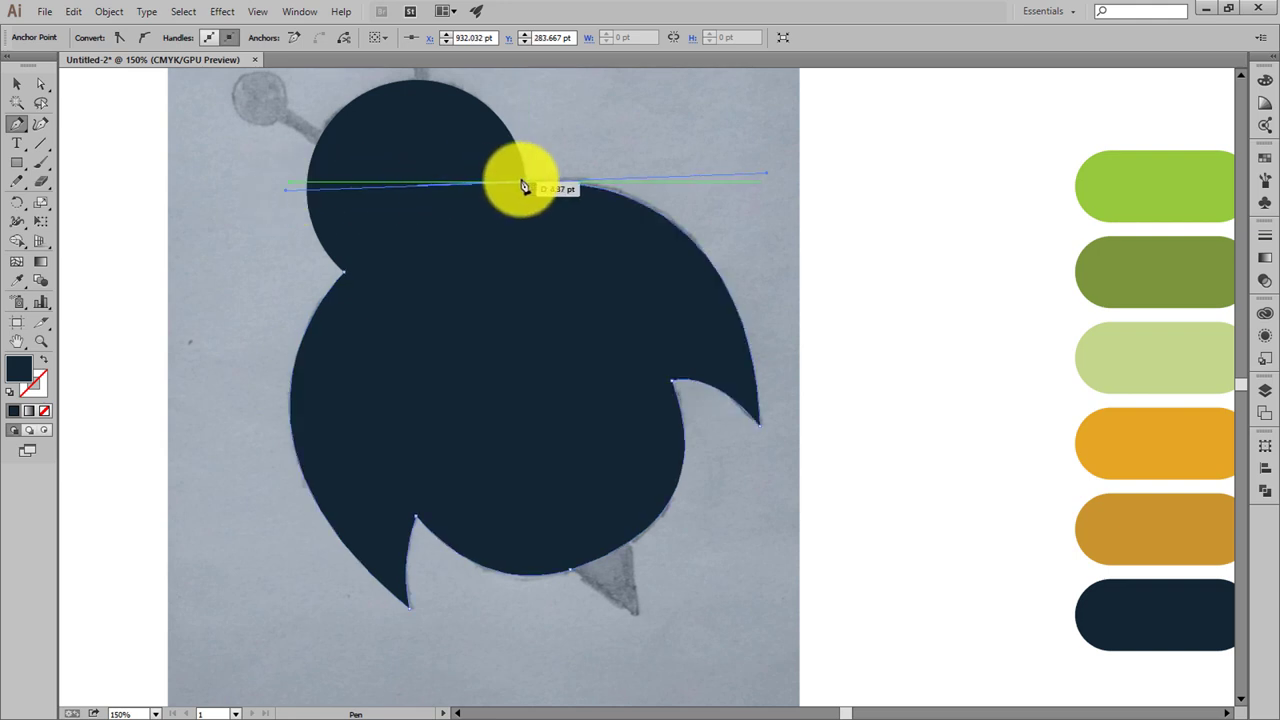
{"action": "left_click", "coordinate": [524, 183]}
{"action": "left_click", "coordinate": [343, 270]}
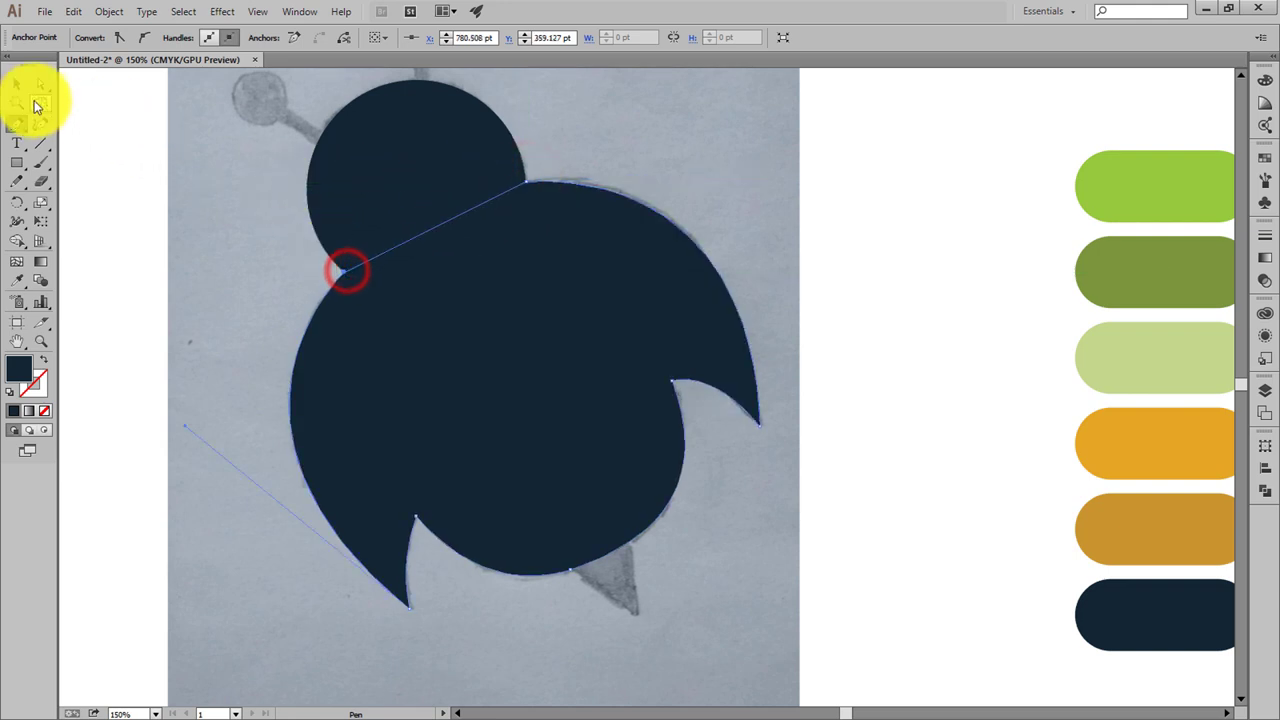
Send the navy outline shape behind the green wings
{"action": "left_click", "coordinate": [17, 83]}
{"action": "left_click", "coordinate": [698, 186]}
{"action": "left_click", "coordinate": [754, 313]}
{"action": "left_click", "coordinate": [668, 316]}
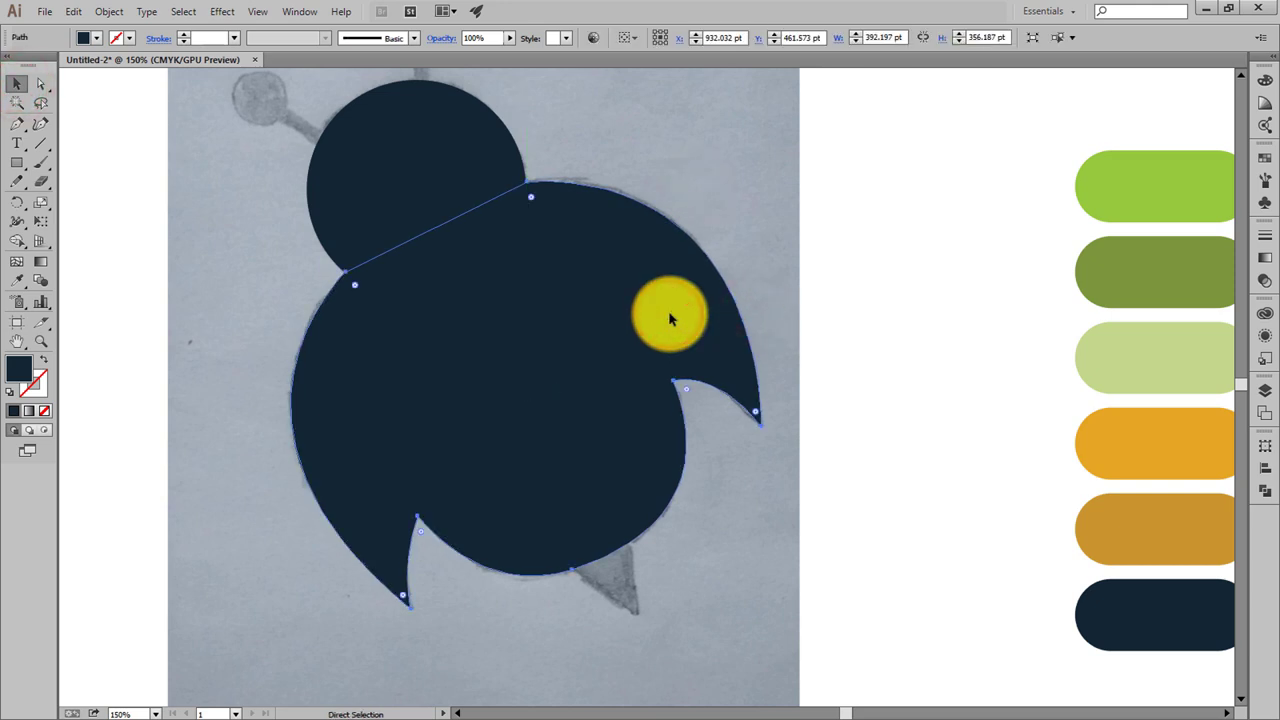
{"action": "key", "text": "ctrl+shift+bracketleft"}
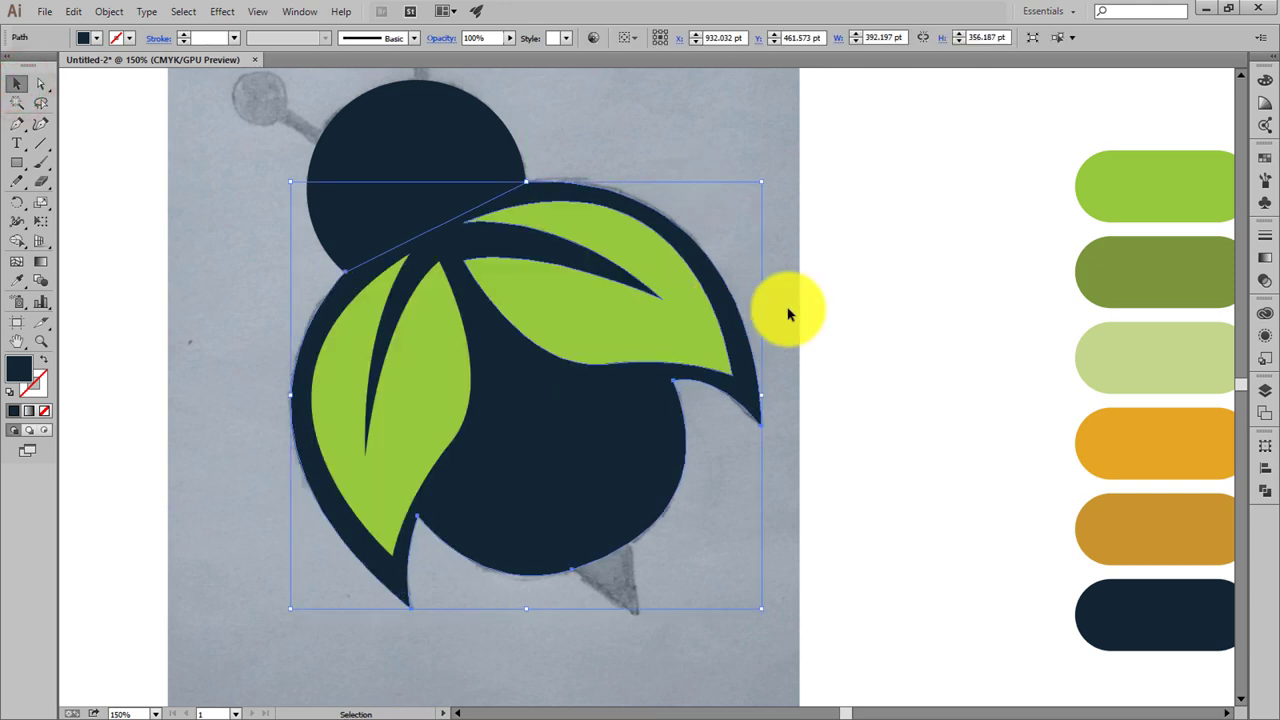
Lower the navy outline shape's opacity to 12%
{"action": "left_click", "coordinate": [822, 292]}
{"action": "left_click", "coordinate": [641, 427]}
{"action": "left_click", "coordinate": [509, 36]}
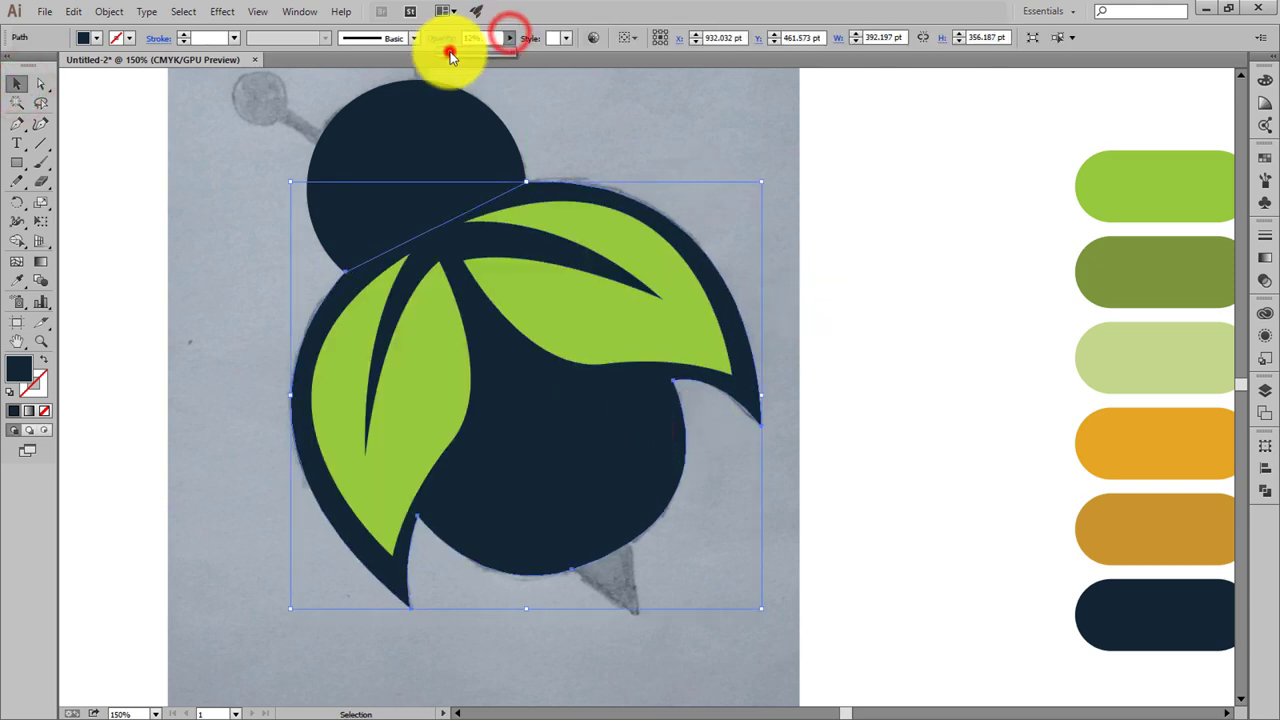
{"action": "left_click_drag", "start_coordinate": [505, 50], "coordinate": [451, 48]}
{"action": "left_click", "coordinate": [645, 84]}
{"action": "left_click", "coordinate": [862, 290]}
{"action": "key", "text": "a"}
{"action": "left_click", "coordinate": [573, 425]}
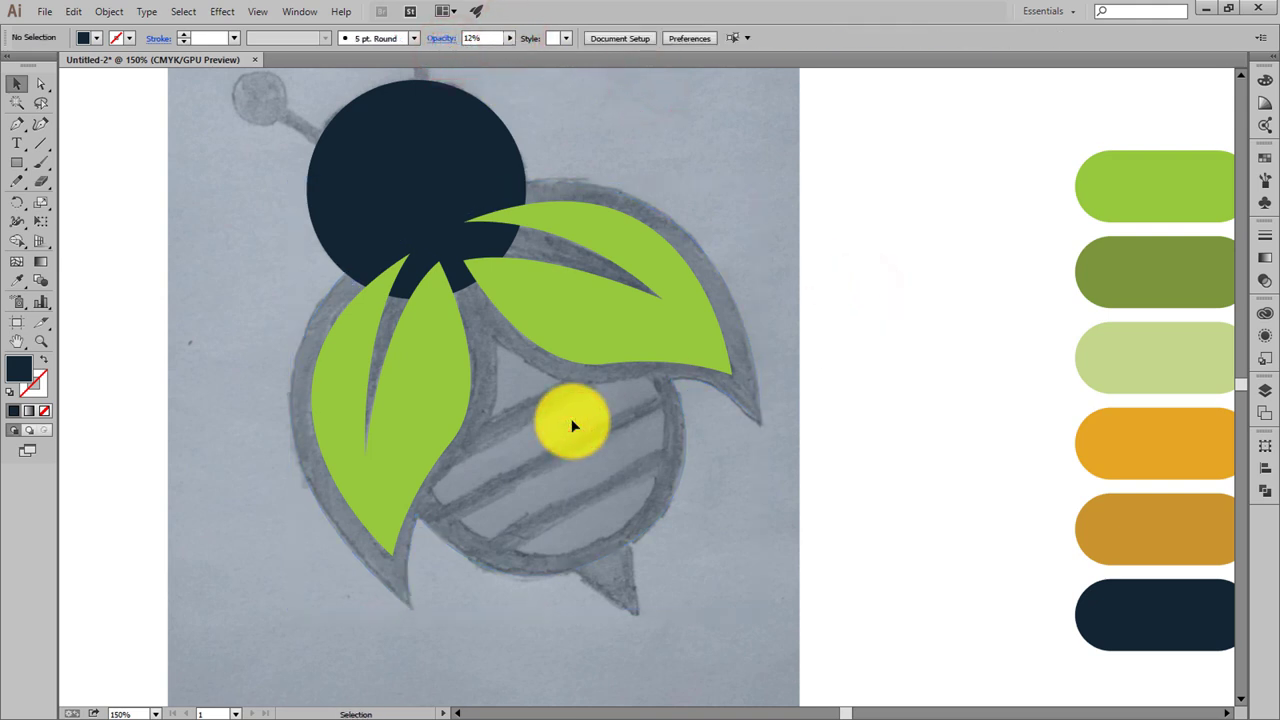
Pen-trace a closed navy shape from the left wing, under the upper wing, down the body's right side
{"action": "key", "text": "p"}
{"action": "scroll", "coordinate": [526, 404], "scroll_direction": "down", "scroll_amount": 1}
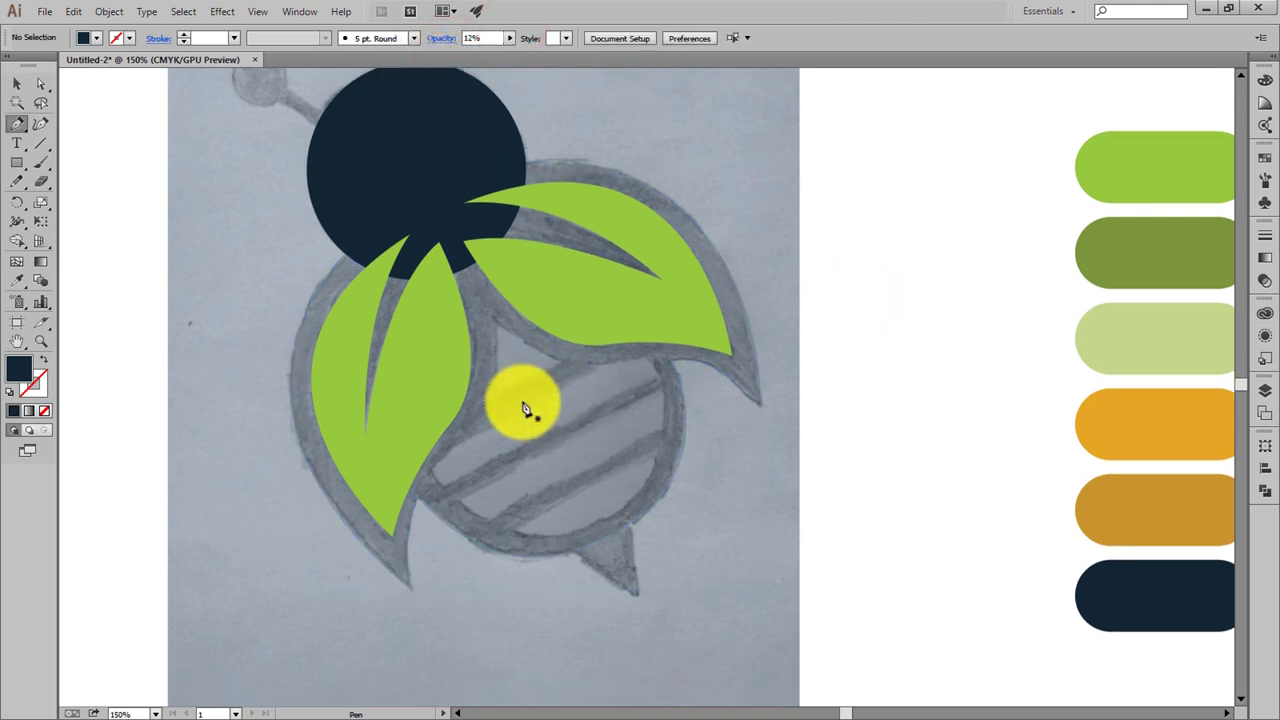
{"action": "left_click", "coordinate": [430, 470]}
{"action": "left_click_drag", "start_coordinate": [491, 318], "coordinate": [481, 266]}
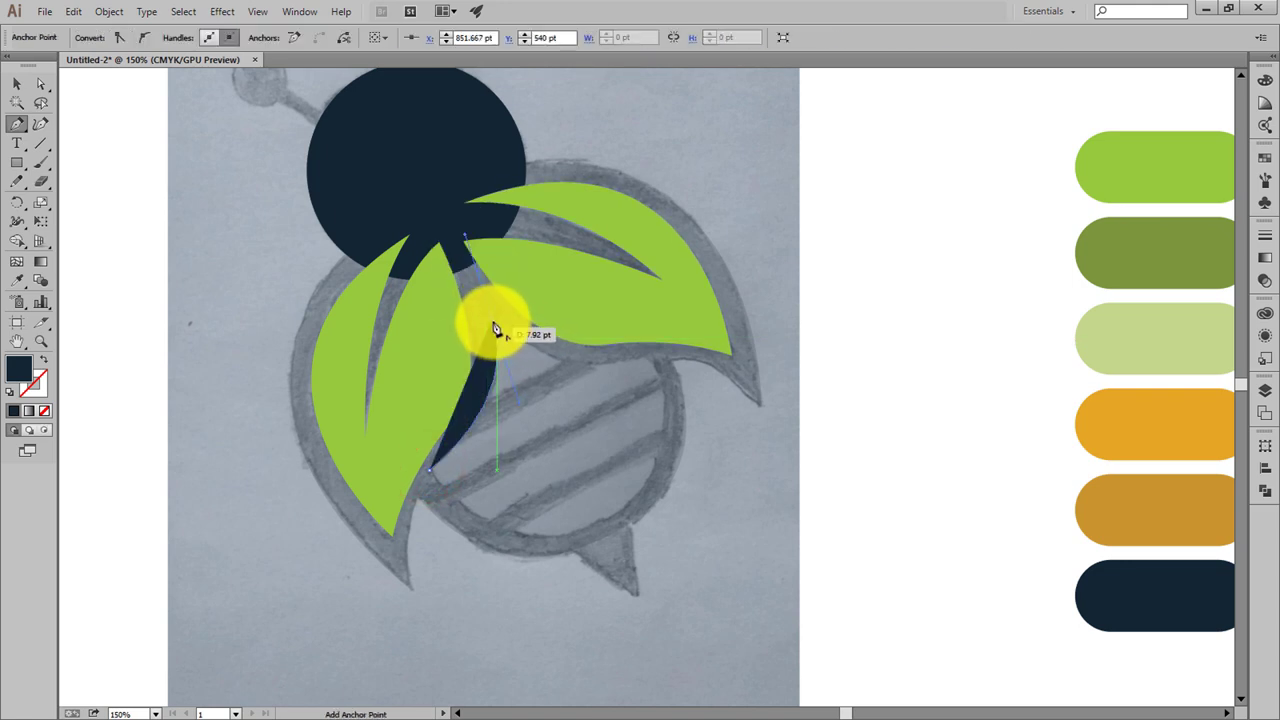
{"action": "left_click", "coordinate": [491, 318]}
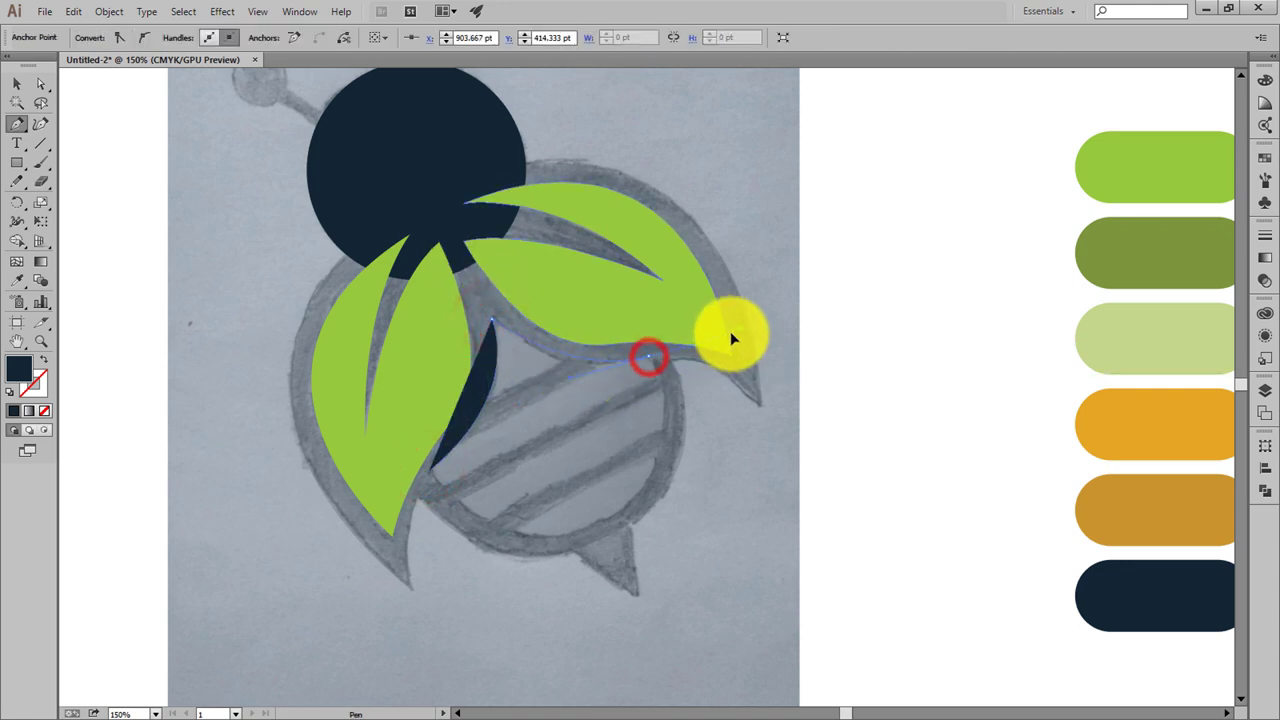
{"action": "left_click_drag", "start_coordinate": [648, 358], "coordinate": [750, 331]}
{"action": "left_click", "coordinate": [648, 357]}
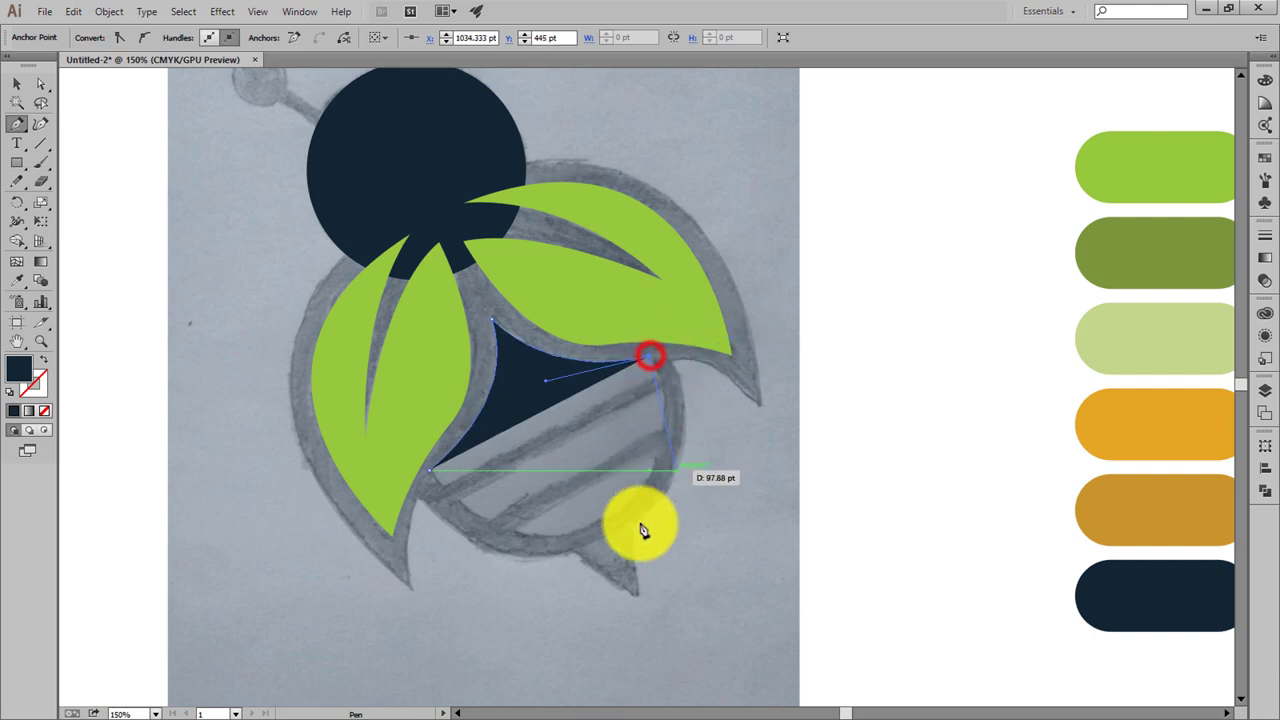
{"action": "left_click_drag", "start_coordinate": [606, 519], "coordinate": [513, 580]}
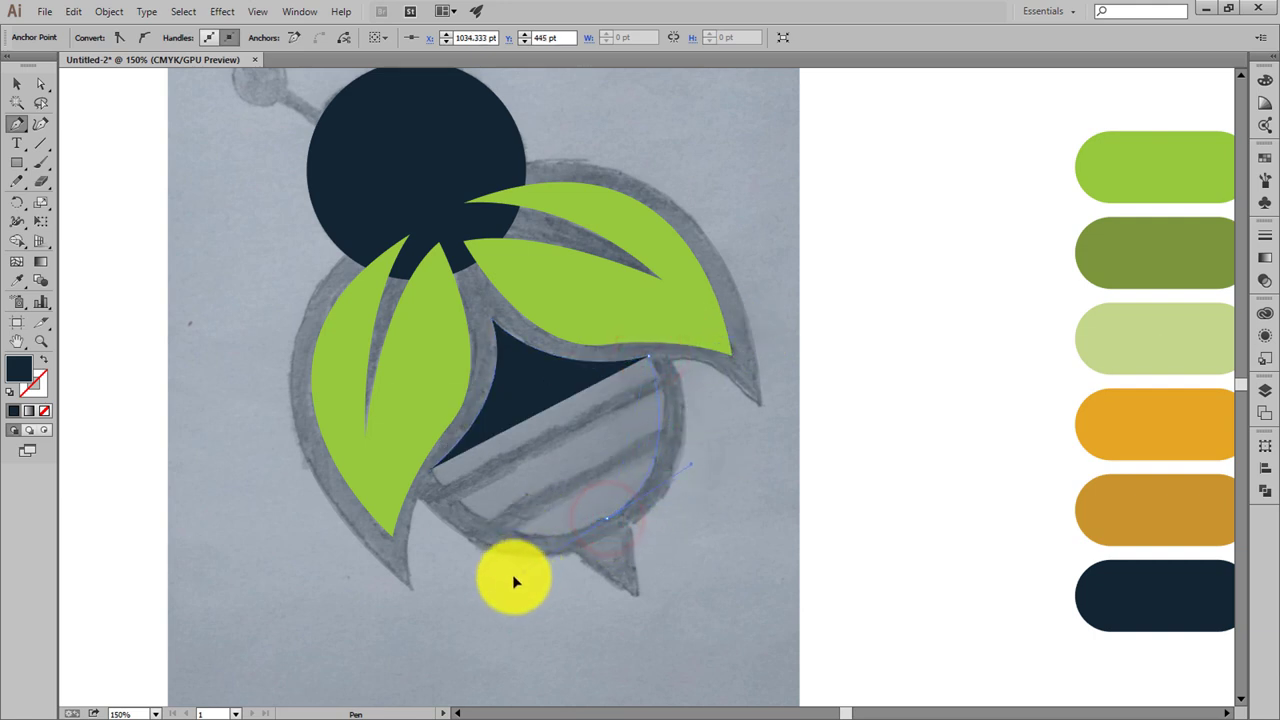
{"action": "left_click", "coordinate": [606, 518]}
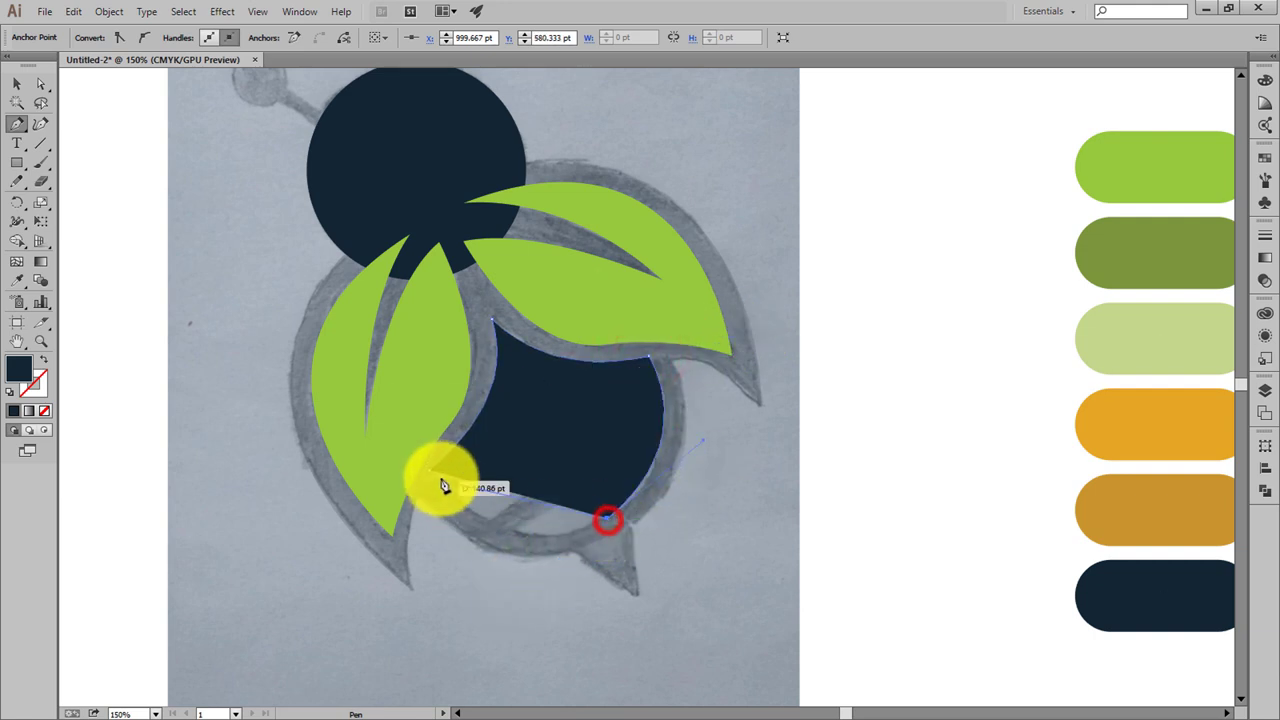
{"action": "left_click", "coordinate": [427, 472]}
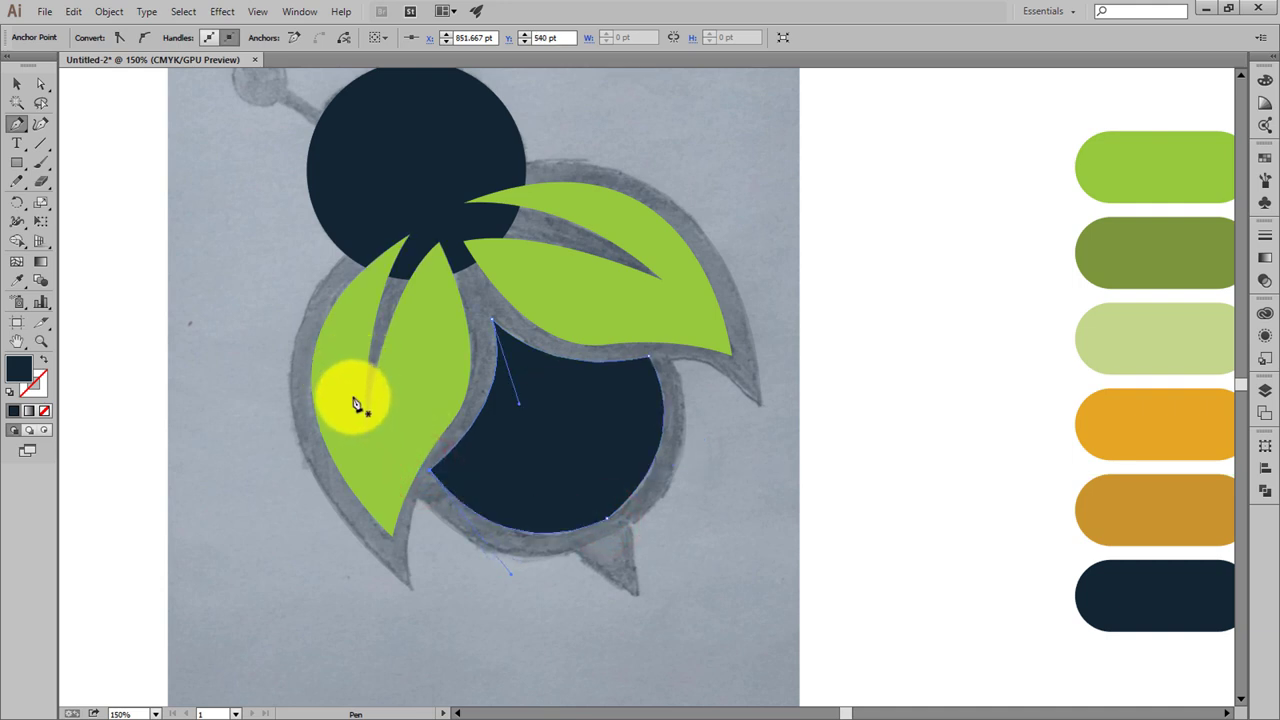
Select the new navy body section, about 195 × 179 pt
{"action": "left_click", "coordinate": [17, 82]}
{"action": "left_click", "coordinate": [997, 229]}
{"action": "left_click", "coordinate": [564, 481]}
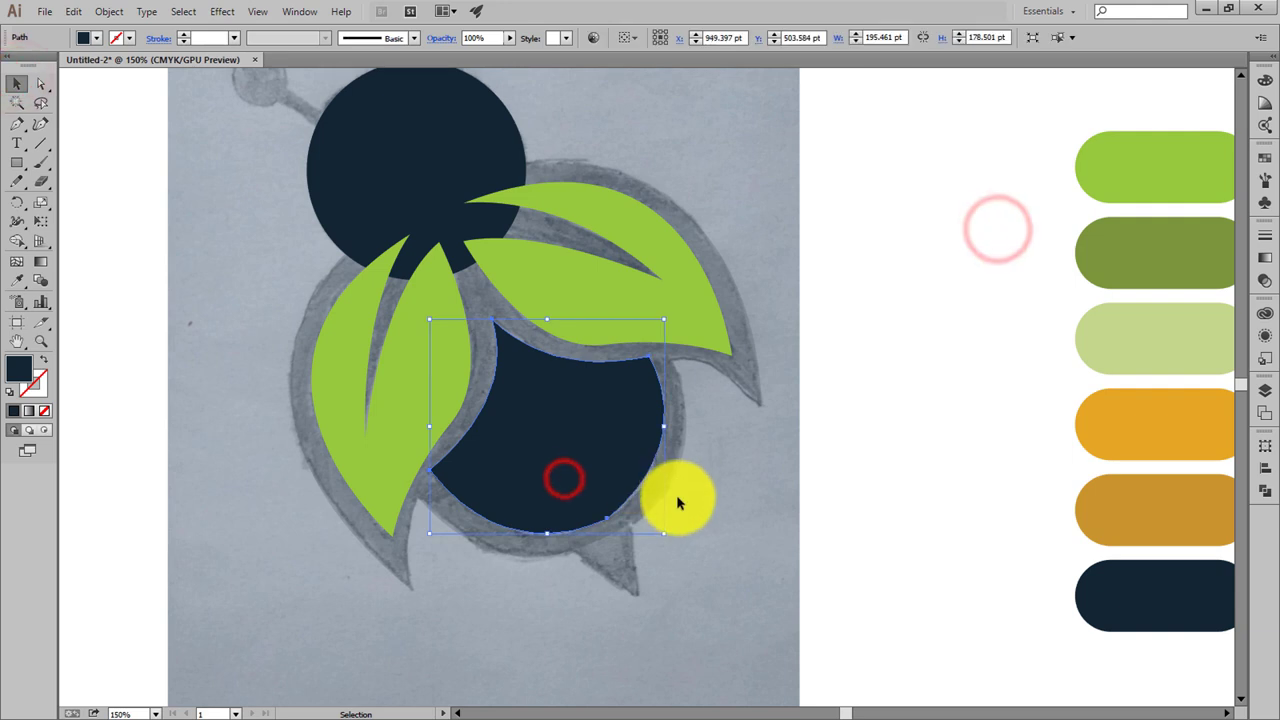
Try redrawing the body's bottom edge freehand, then undo the change
{"action": "key", "text": "ctrl+plus"}
{"action": "key", "text": "ctrl+plus"}
{"action": "key", "text": "ctrl+plus"}
{"action": "scroll", "coordinate": [650, 510], "scroll_direction": "down", "scroll_amount": 2}
{"action": "left_click", "coordinate": [606, 497]}
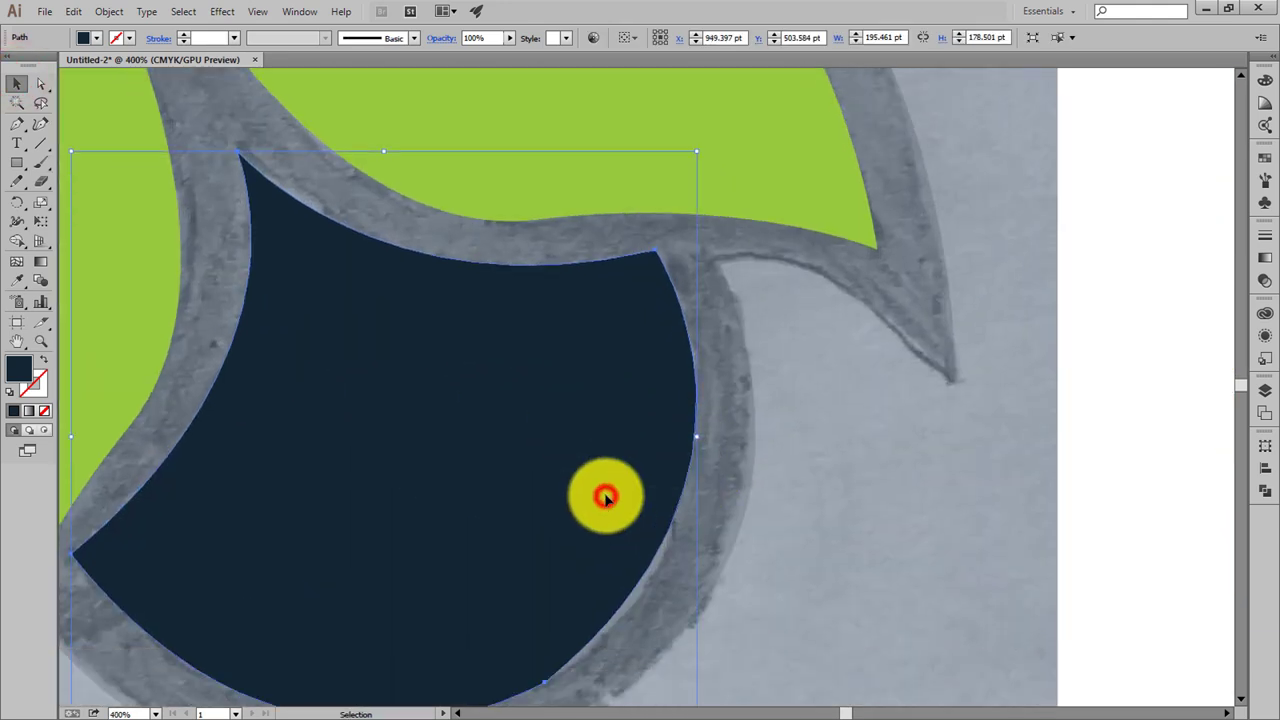
{"action": "scroll", "coordinate": [606, 497], "scroll_direction": "down", "scroll_amount": 1}
{"action": "left_click", "coordinate": [17, 184]}
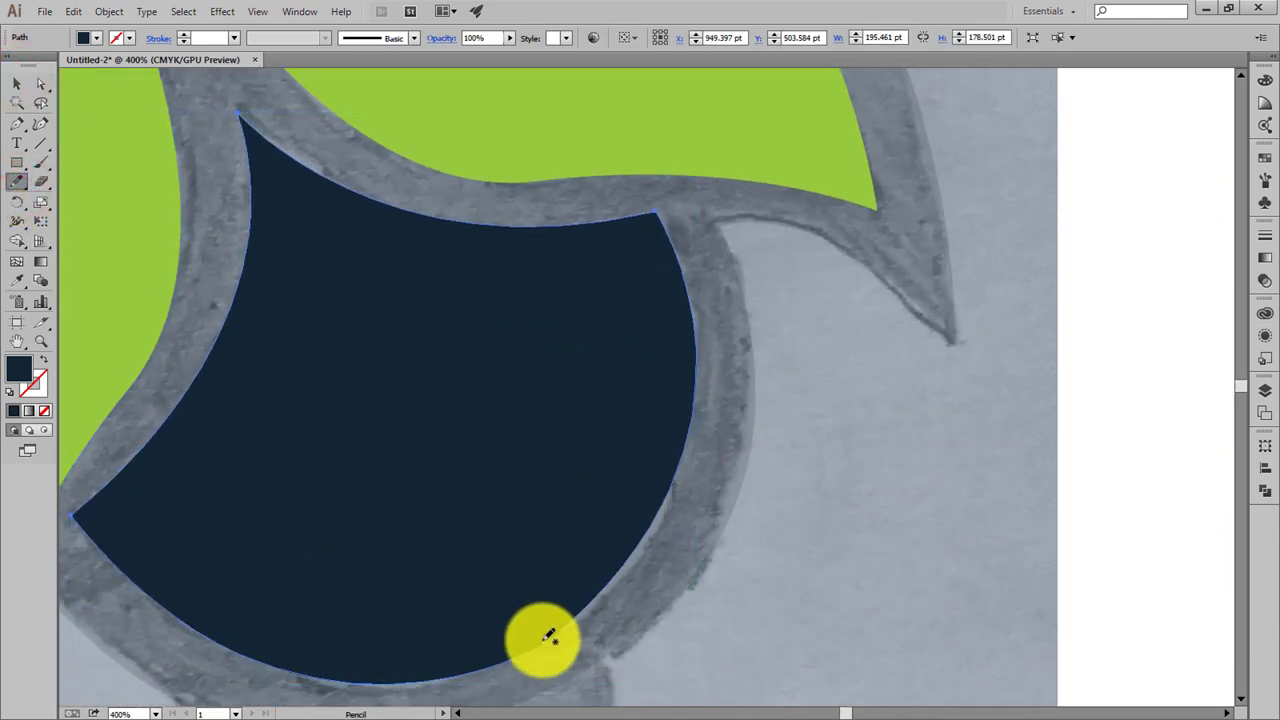
{"action": "left_click_drag", "start_coordinate": [546, 640], "coordinate": [580, 617]}
{"action": "left_click", "coordinate": [17, 83]}
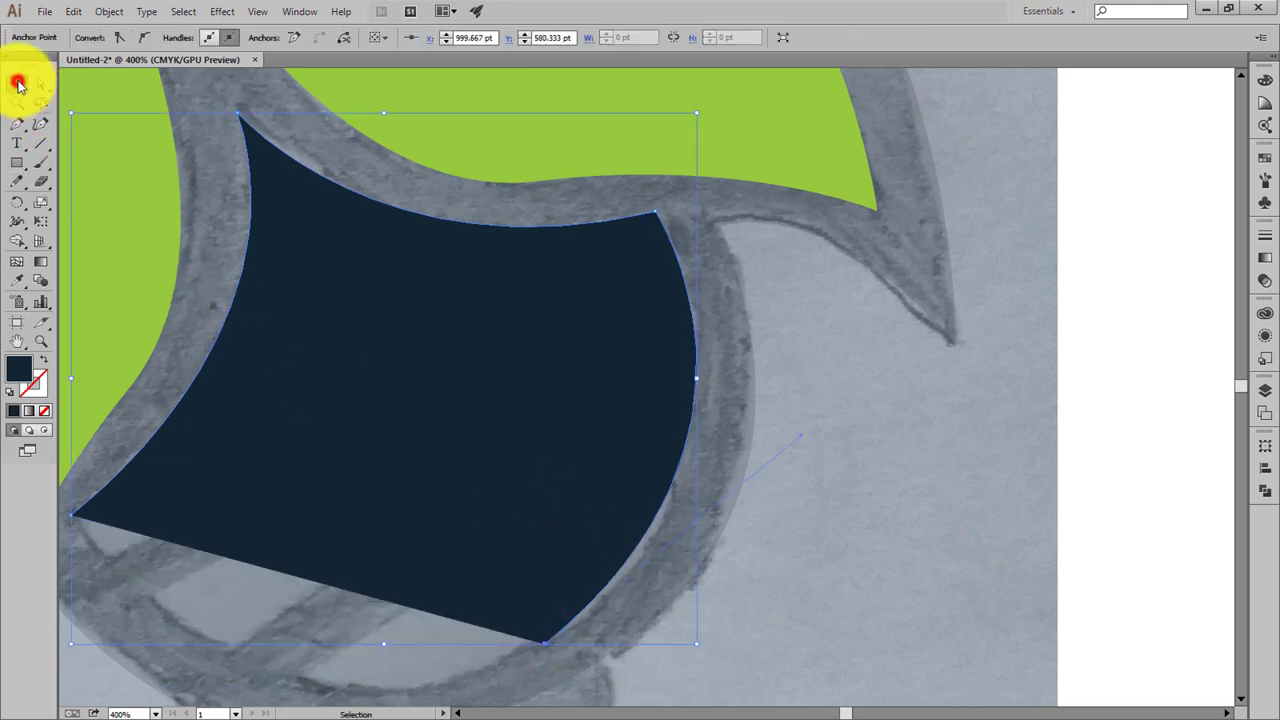
{"action": "key", "text": "ctrl+z"}
{"action": "key", "text": "ctrl+minus"}
{"action": "key", "text": "ctrl+minus"}
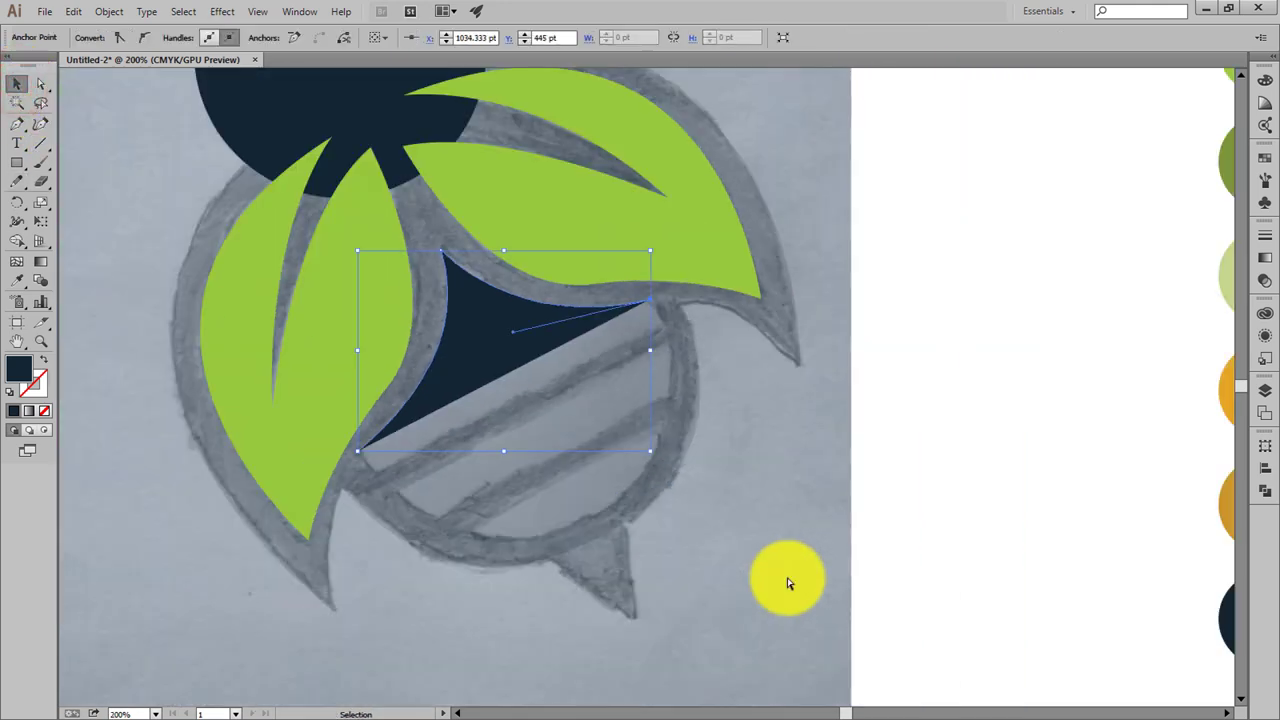
Redraw the navy body's rounded lower curve with the Pen tool
{"action": "key", "text": "p"}
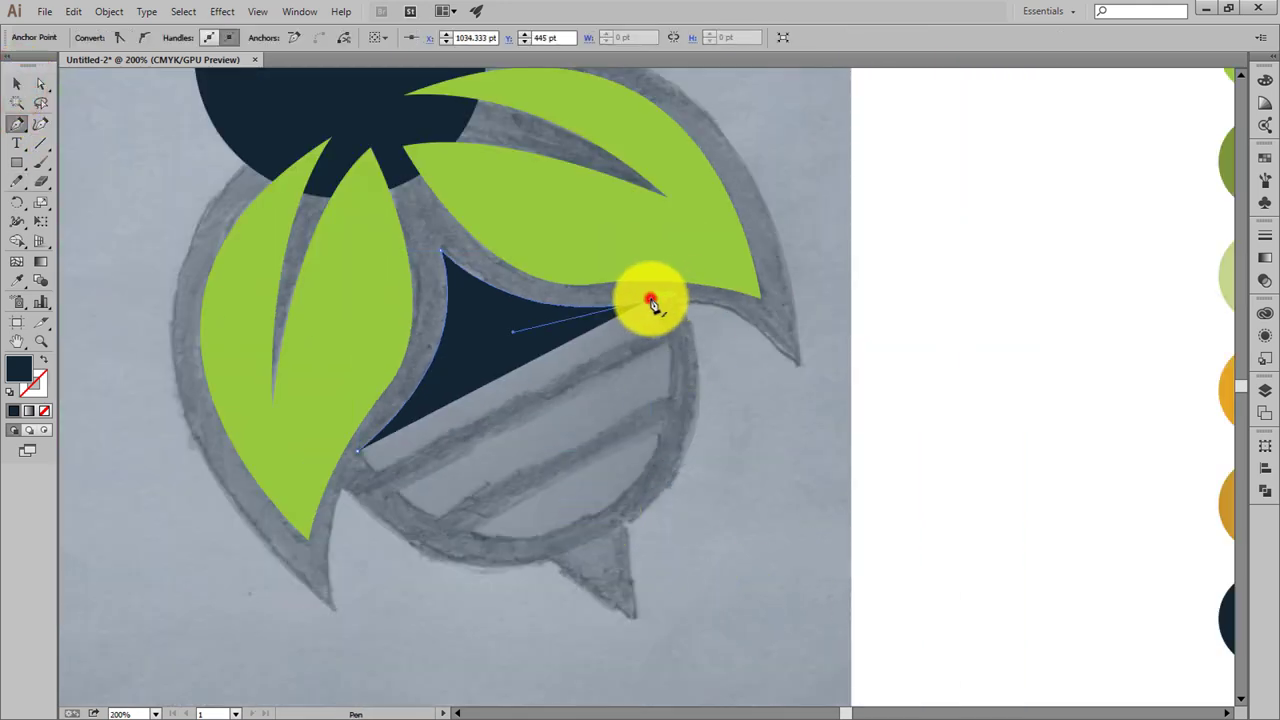
{"action": "mouse_move", "coordinate": [651, 303]}
{"action": "left_mouse_down"}
{"action": "mouse_move", "coordinate": [596, 527]}
{"action": "mouse_move", "coordinate": [449, 580]}
{"action": "left_mouse_up"}
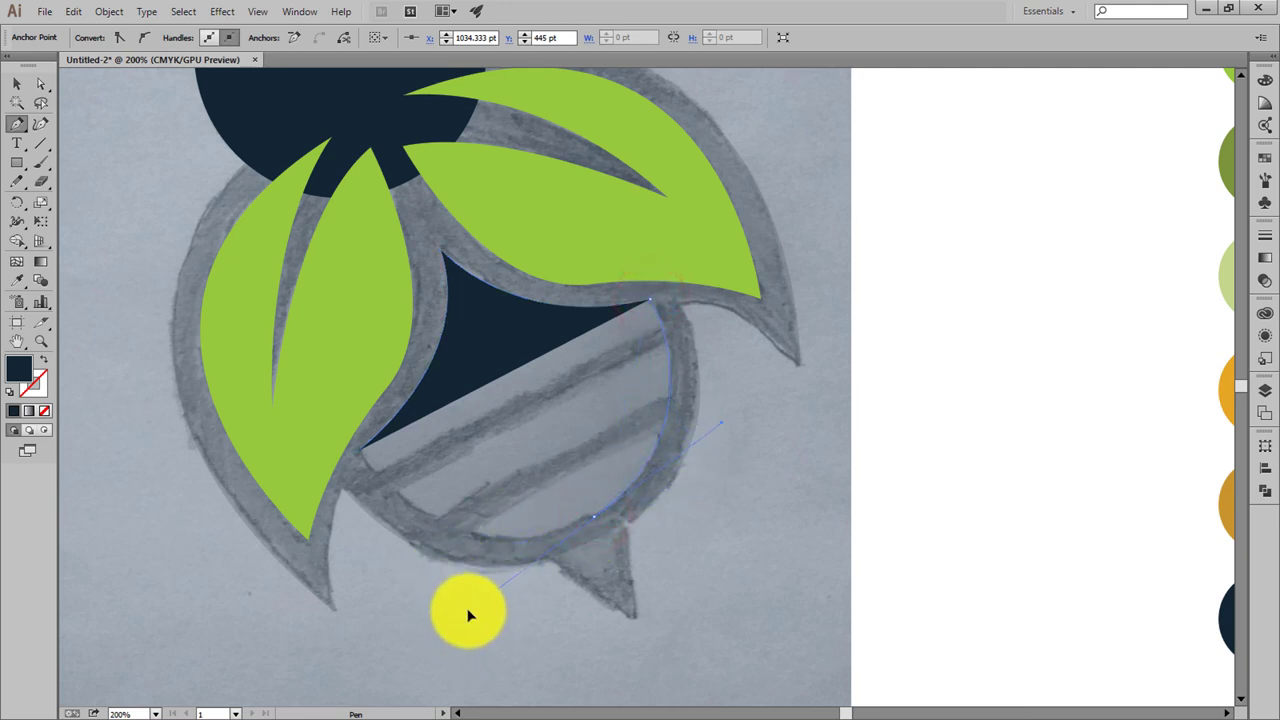
{"action": "left_click", "coordinate": [593, 516]}
{"action": "left_click", "coordinate": [357, 452]}
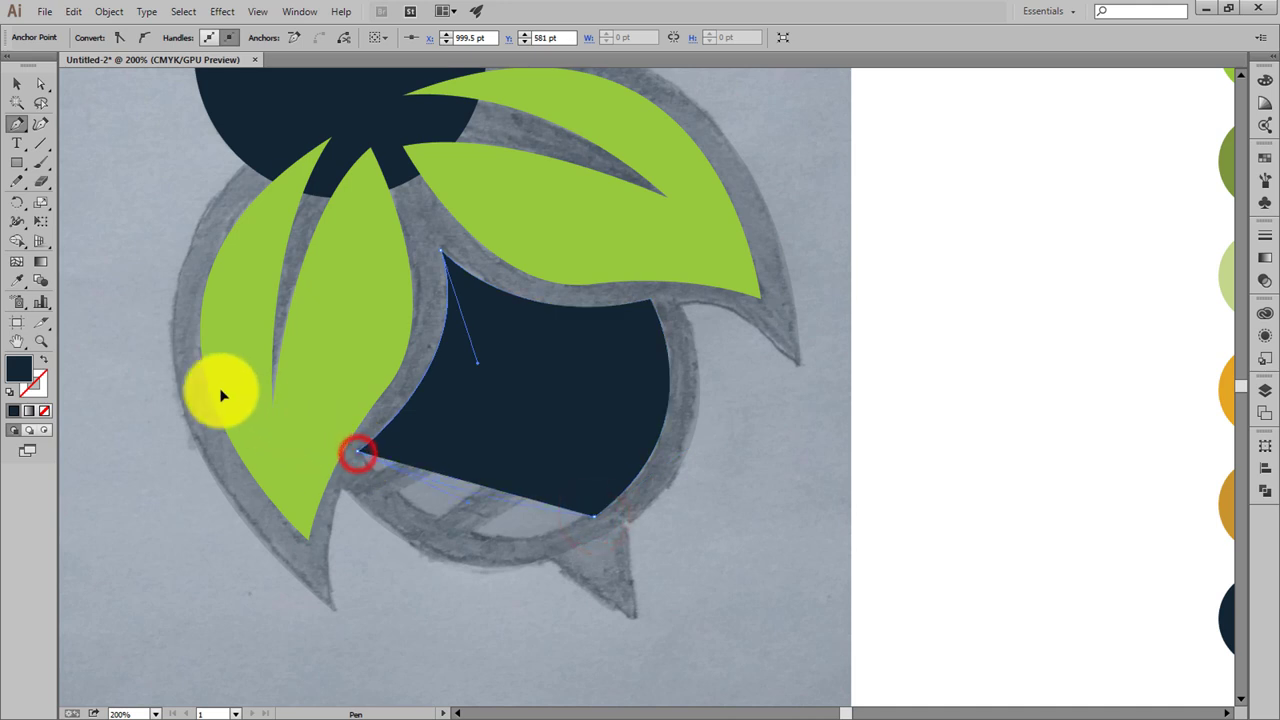
{"action": "left_click_drag", "start_coordinate": [222, 395], "coordinate": [233, 236]}
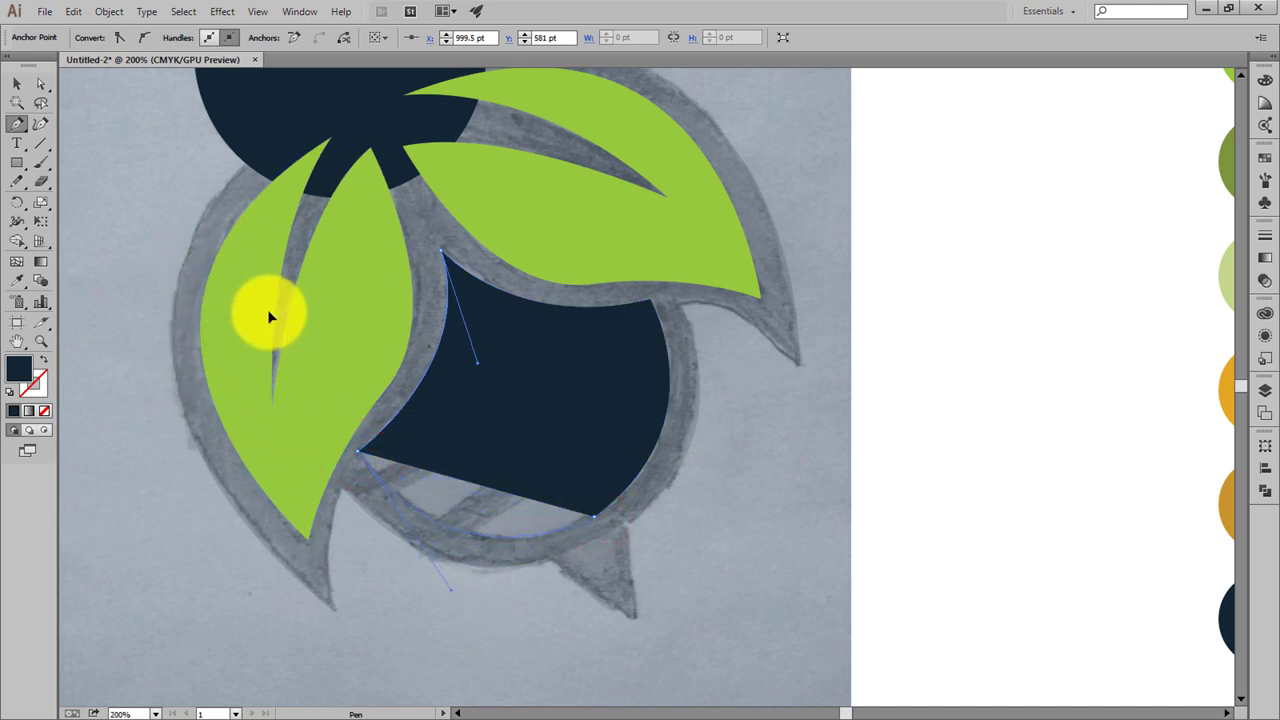
{"action": "left_click_drag", "start_coordinate": [268, 316], "coordinate": [267, 311]}
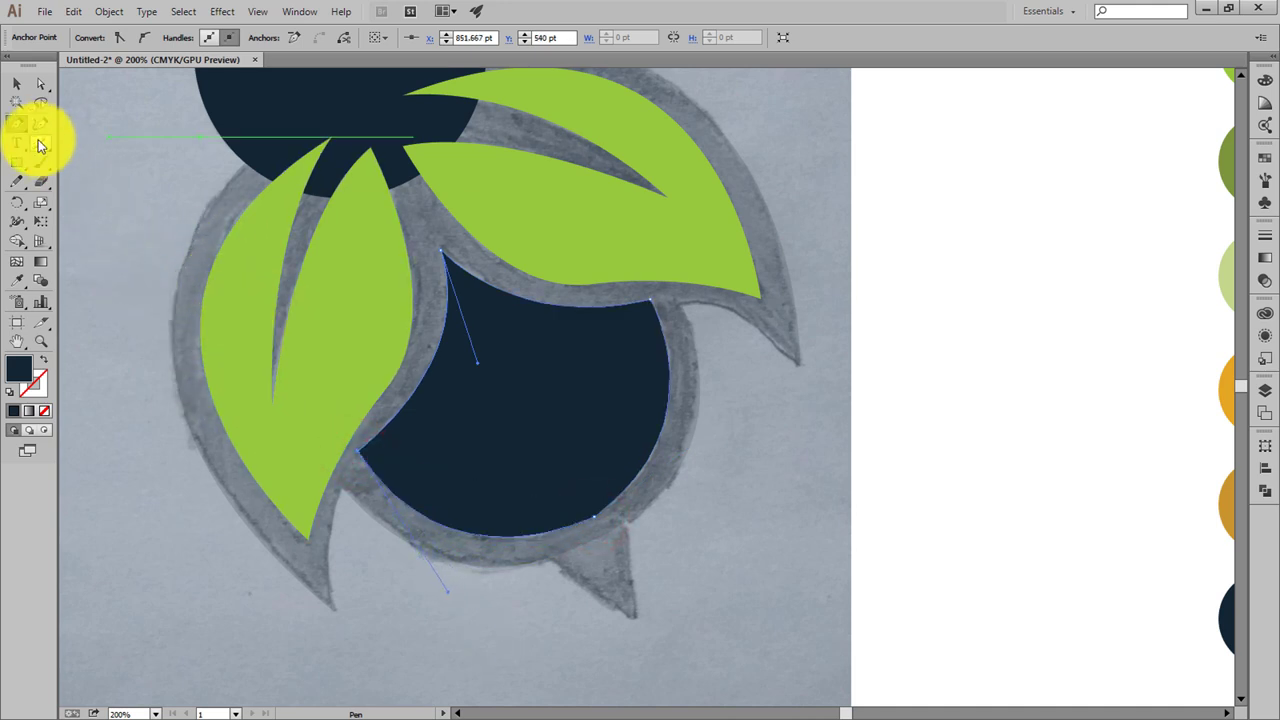
{"action": "left_click", "coordinate": [17, 180]}
Select the whole dark body shape and lower its opacity to 37%
{"action": "left_click", "coordinate": [594, 517]}
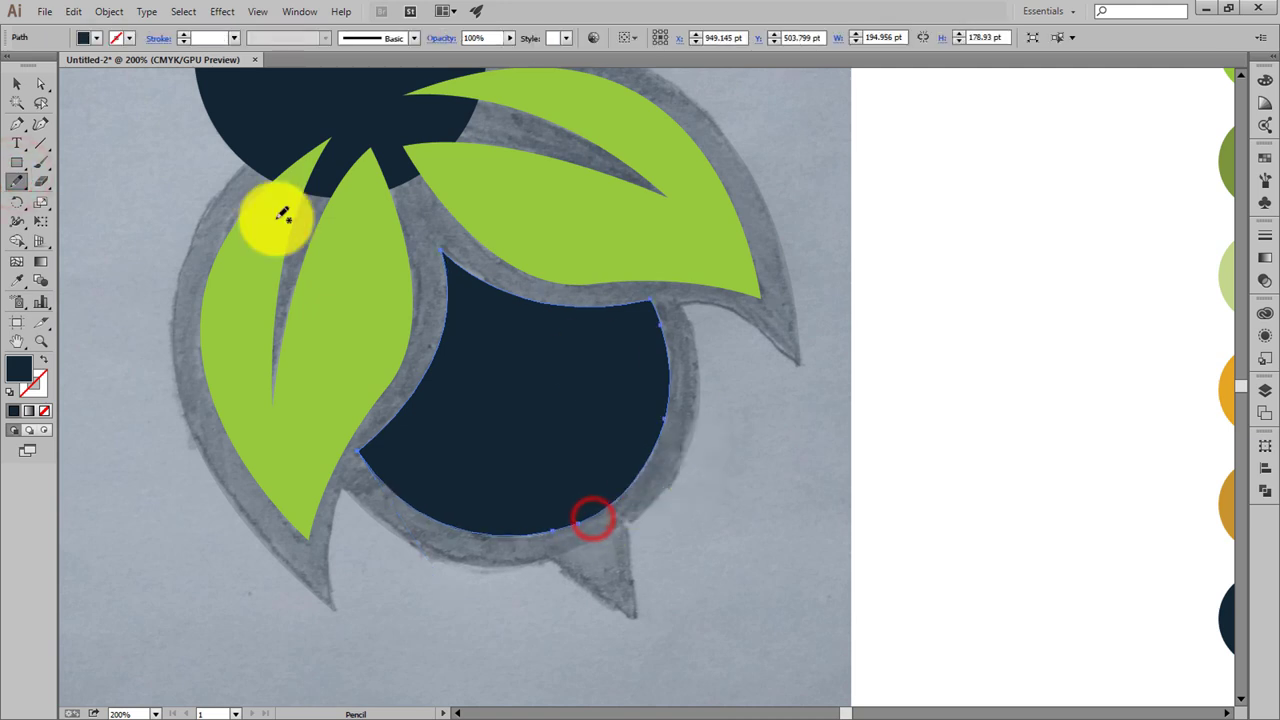
{"action": "left_click", "coordinate": [17, 84]}
{"action": "left_click", "coordinate": [652, 402]}
{"action": "left_click", "coordinate": [759, 513]}
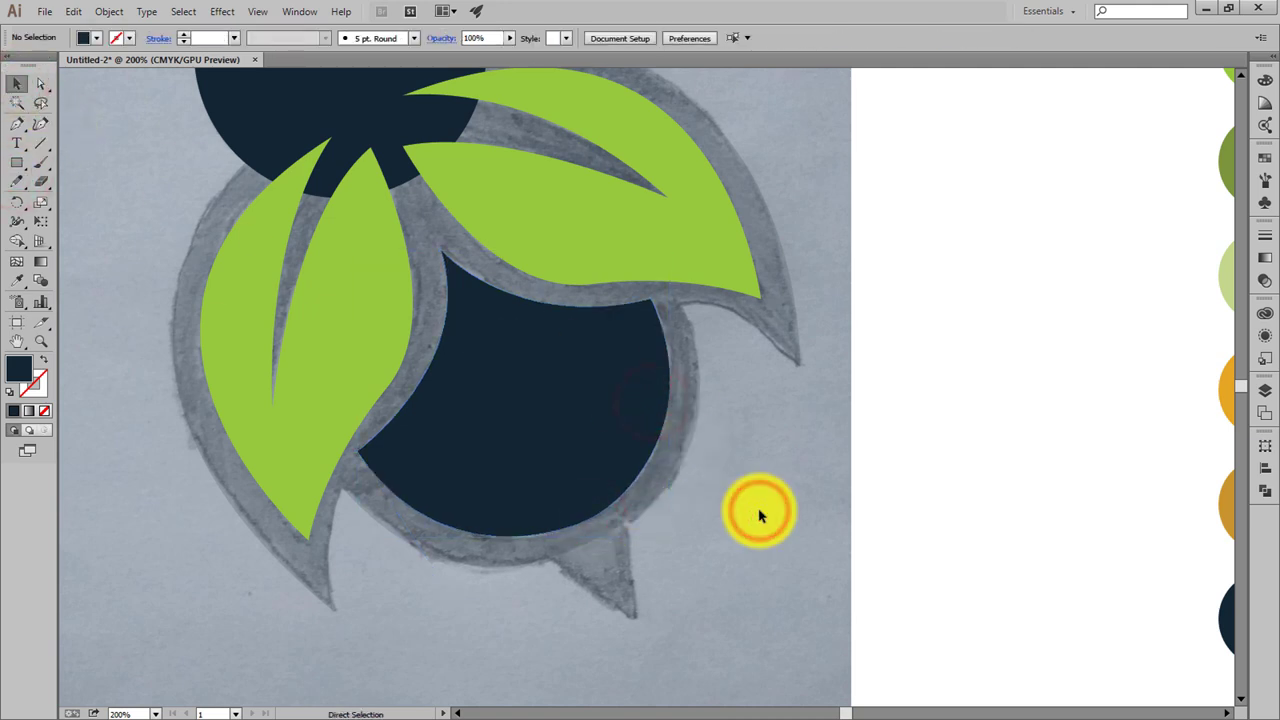
{"action": "key", "text": "ctrl+0"}
{"action": "left_click", "coordinate": [606, 366]}
{"action": "key", "text": "ctrl+plus"}
{"action": "key", "text": "ctrl+plus"}
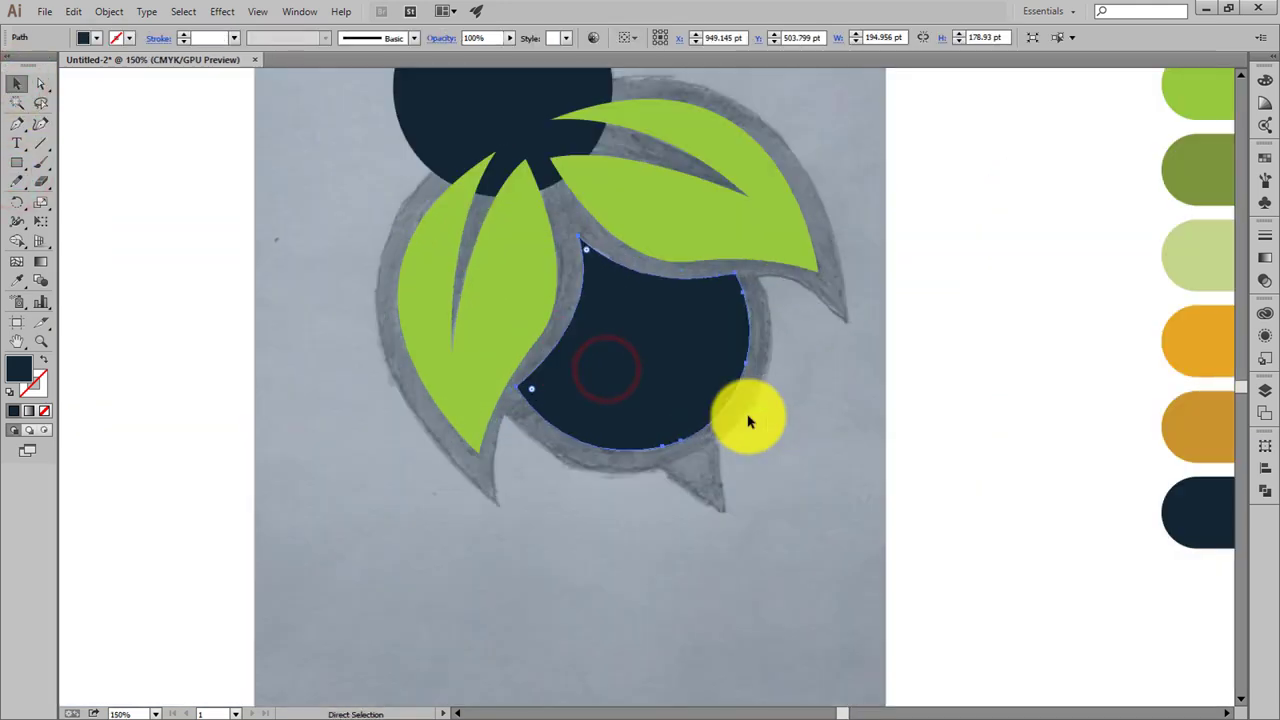
{"action": "key", "text": "v"}
{"action": "left_click", "coordinate": [714, 356]}
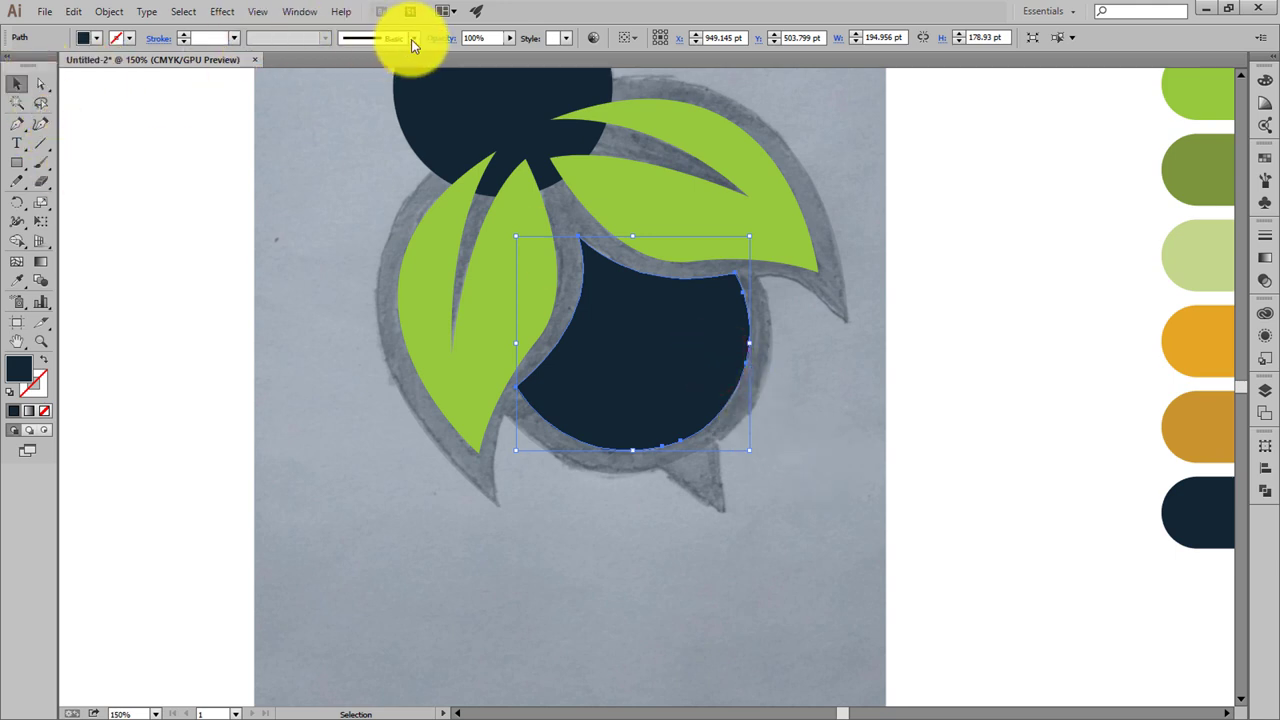
{"action": "left_click_drag", "start_coordinate": [490, 53], "coordinate": [467, 52]}
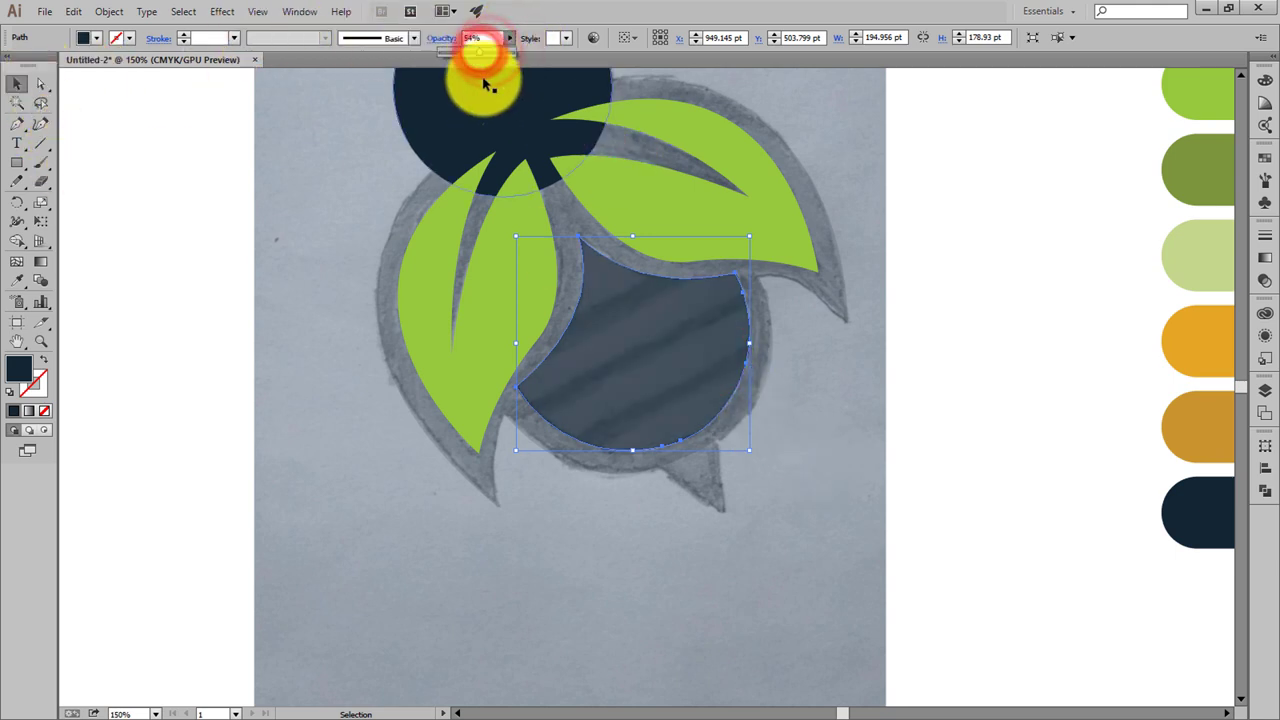
Apply the orange swatch to the body with the Eyedropper and set opacity to 39%
{"action": "left_click", "coordinate": [880, 395]}
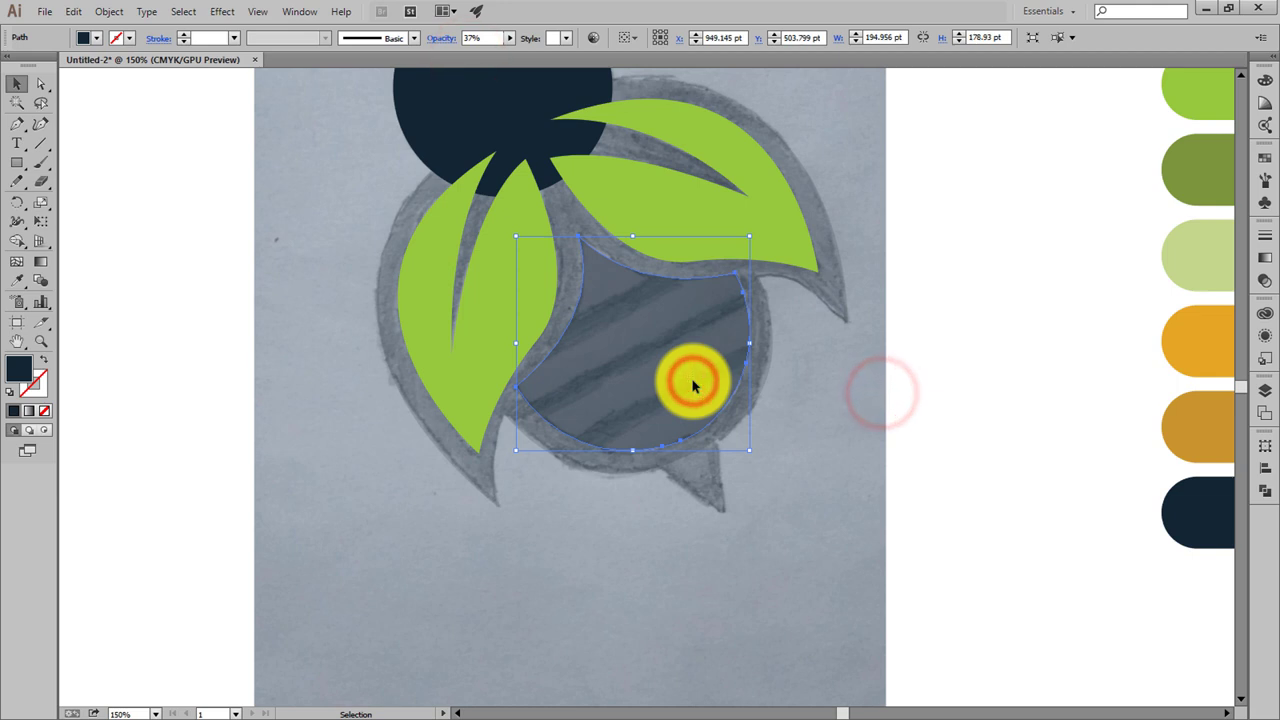
{"action": "key", "text": "i"}
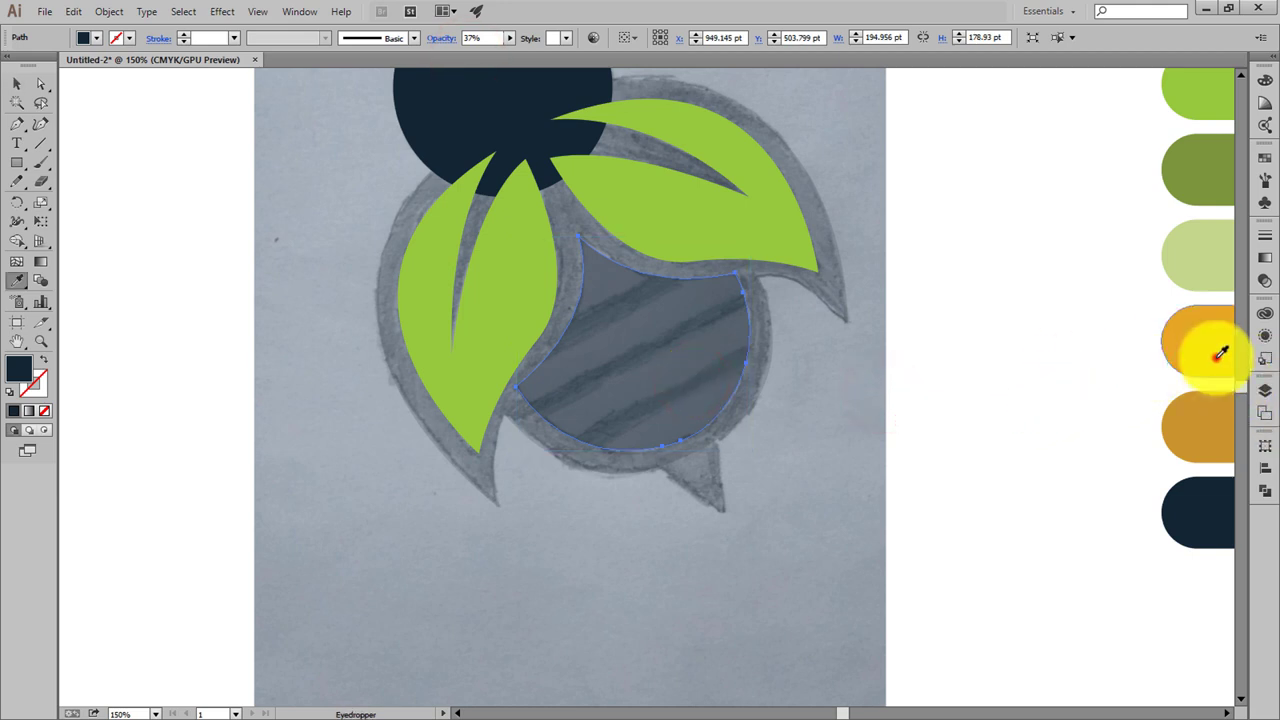
{"action": "left_click", "coordinate": [1212, 352]}
{"action": "left_click", "coordinate": [17, 84]}
{"action": "left_click", "coordinate": [508, 38]}
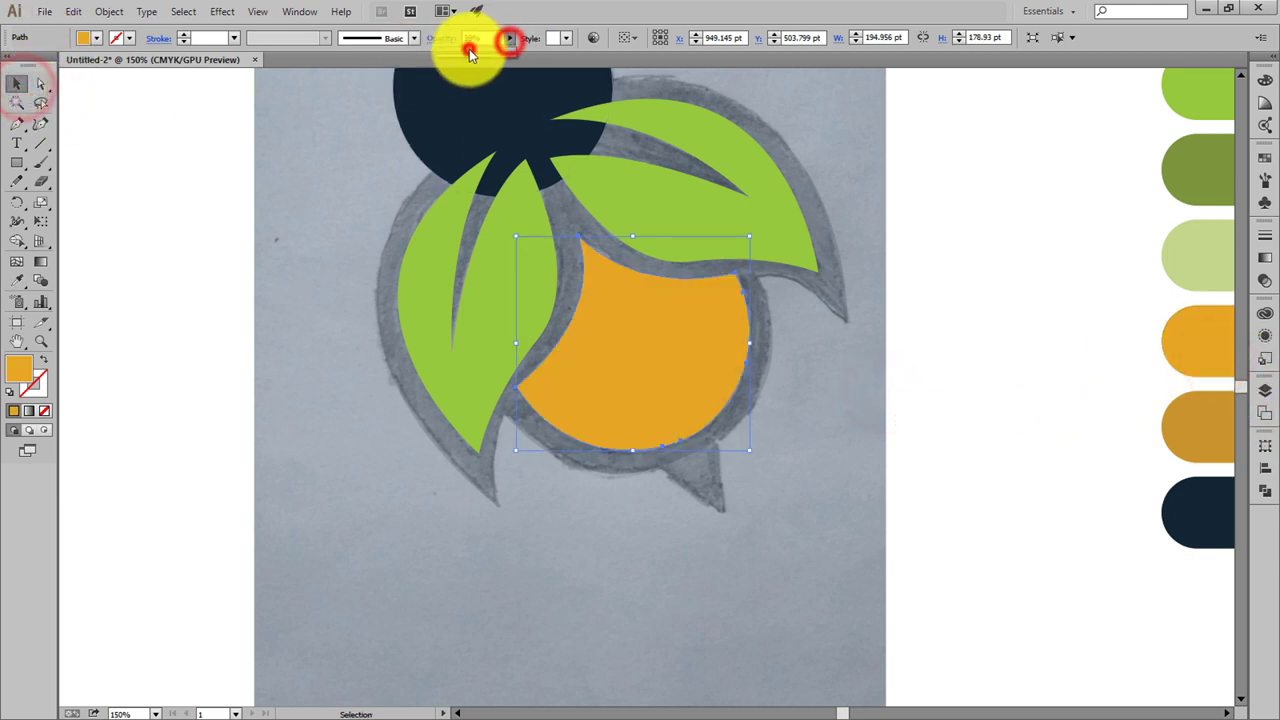
{"action": "left_click", "coordinate": [786, 277]}
Pen-draw the first diagonal orange stripe across the body's left side
{"action": "key", "text": "ctrl+plus"}
{"action": "key", "text": "ctrl+plus"}
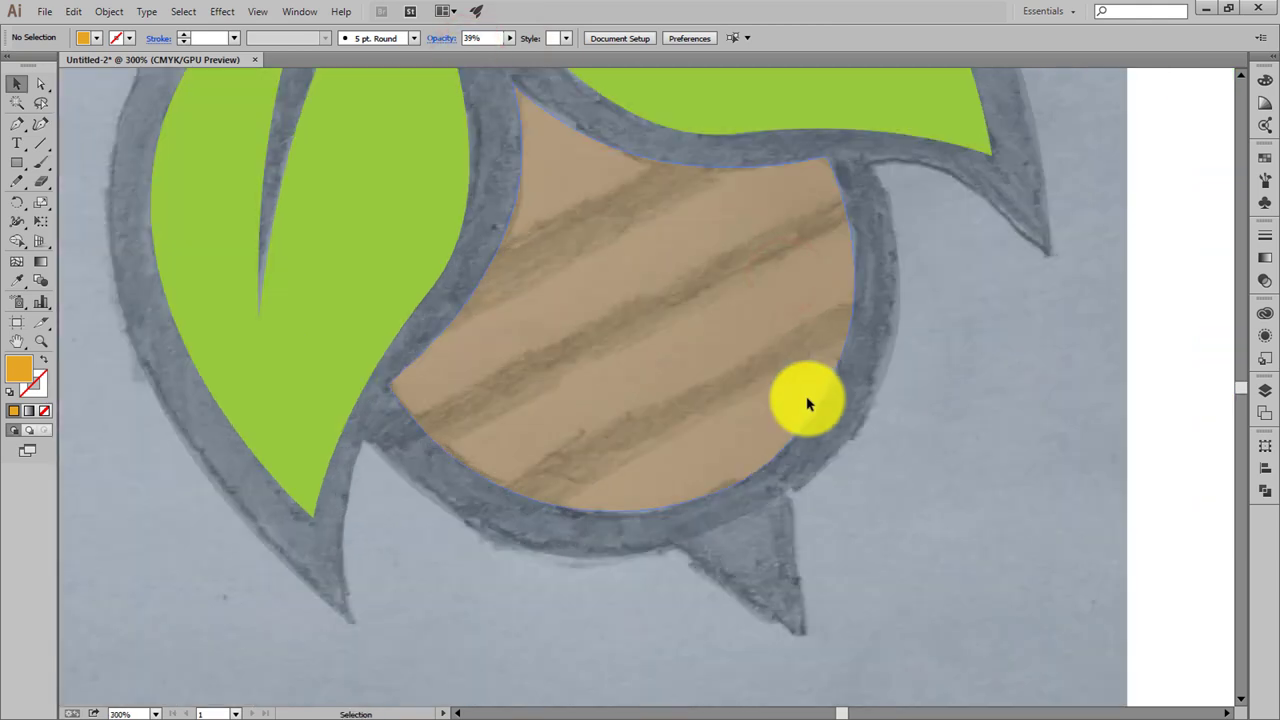
{"action": "scroll", "coordinate": [808, 400], "scroll_direction": "up", "scroll_amount": 3}
{"action": "key", "text": "p"}
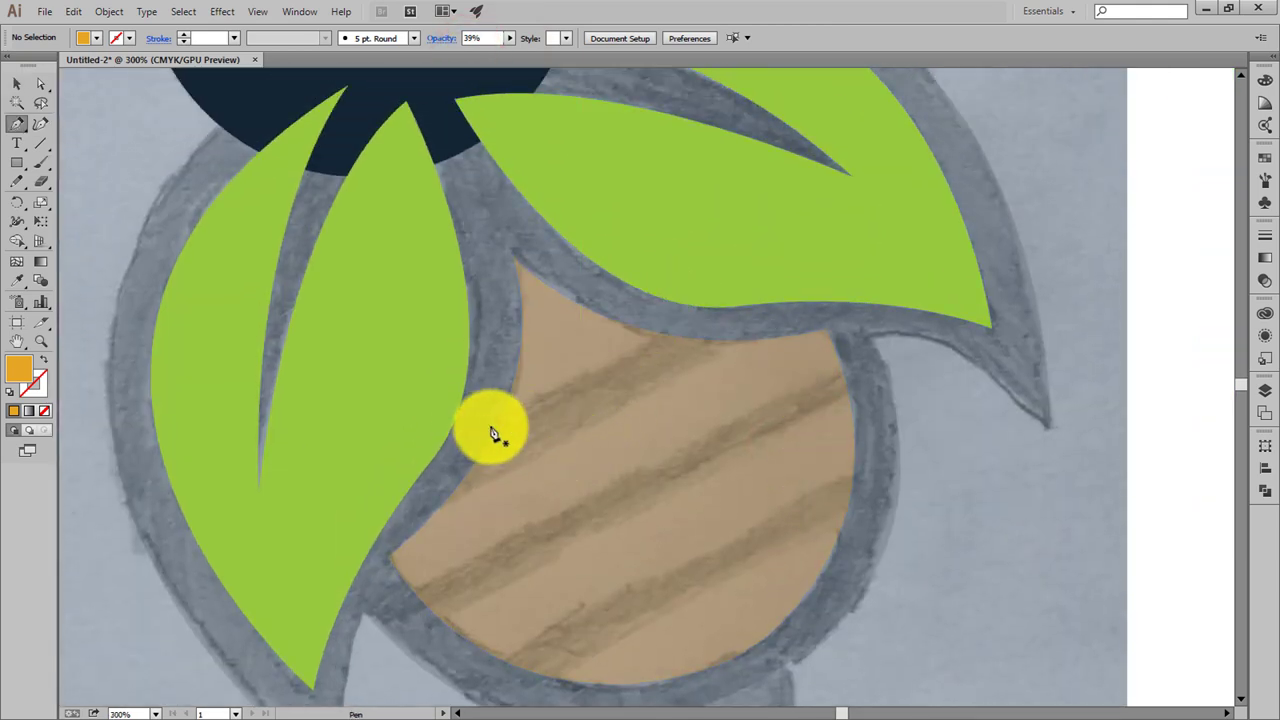
{"action": "left_click", "coordinate": [492, 430]}
{"action": "left_click", "coordinate": [668, 330]}
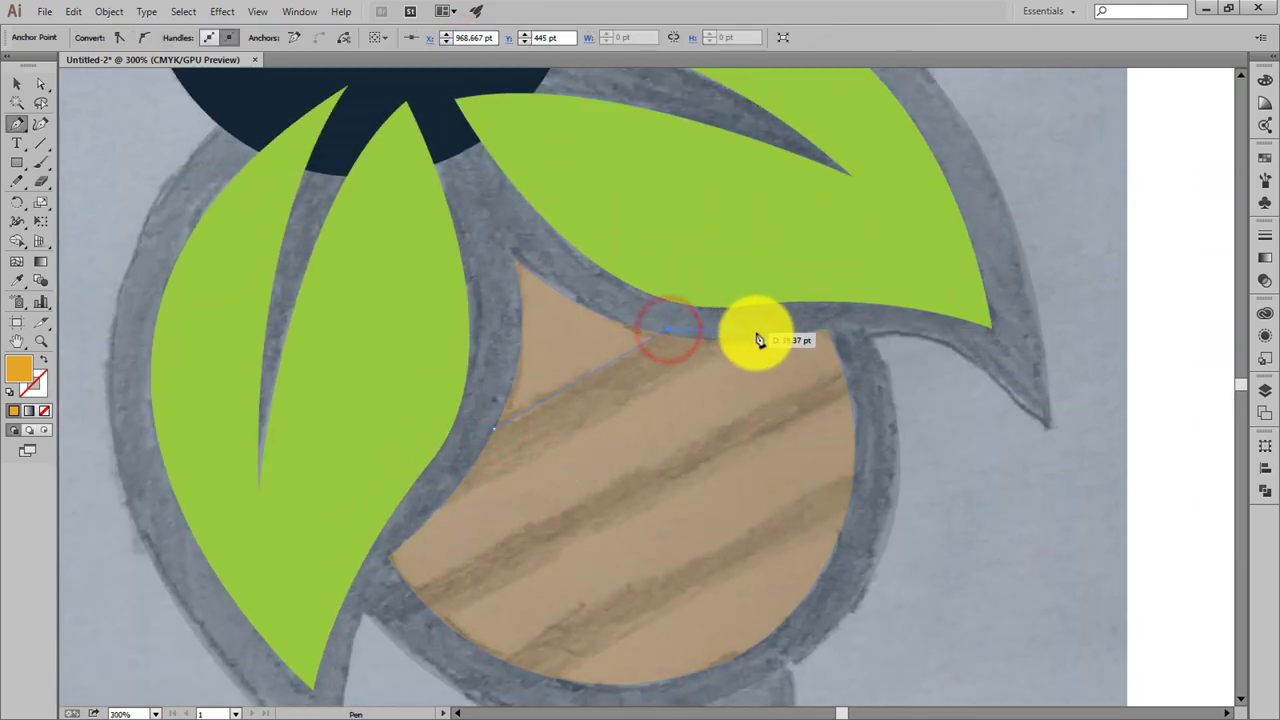
{"action": "left_click", "coordinate": [756, 335]}
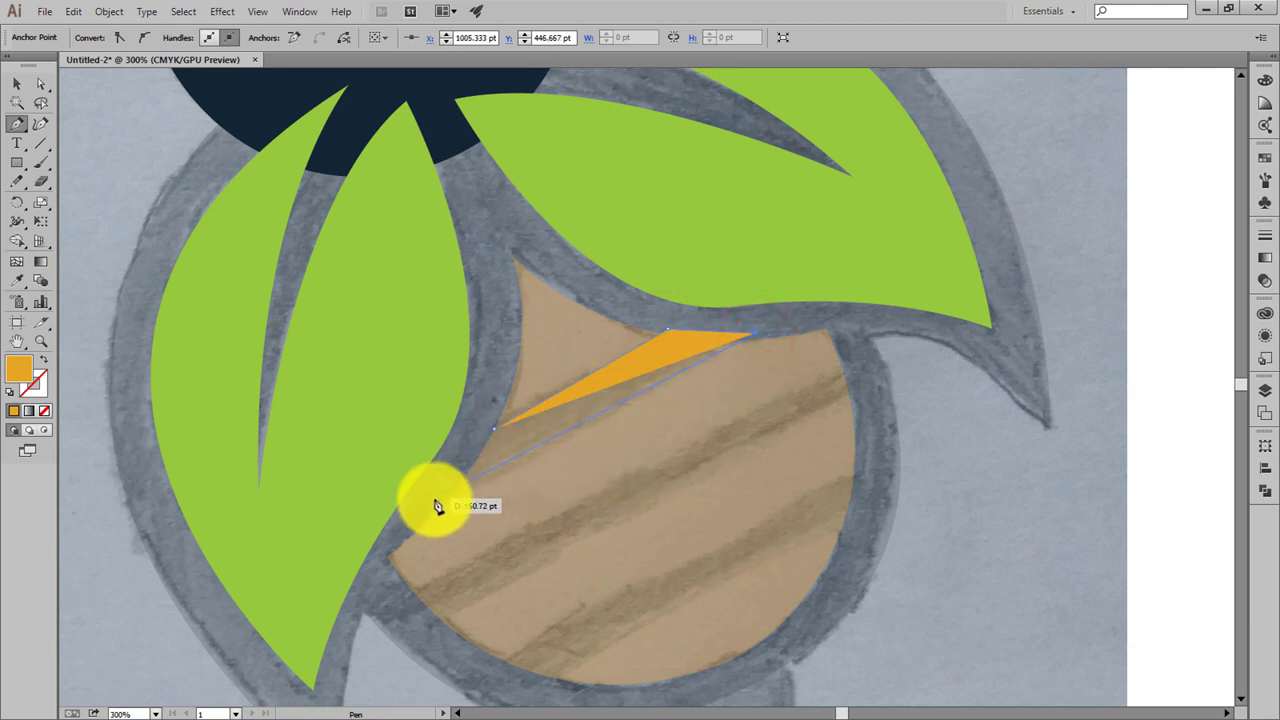
{"action": "left_click", "coordinate": [432, 505]}
{"action": "left_click", "coordinate": [451, 440]}
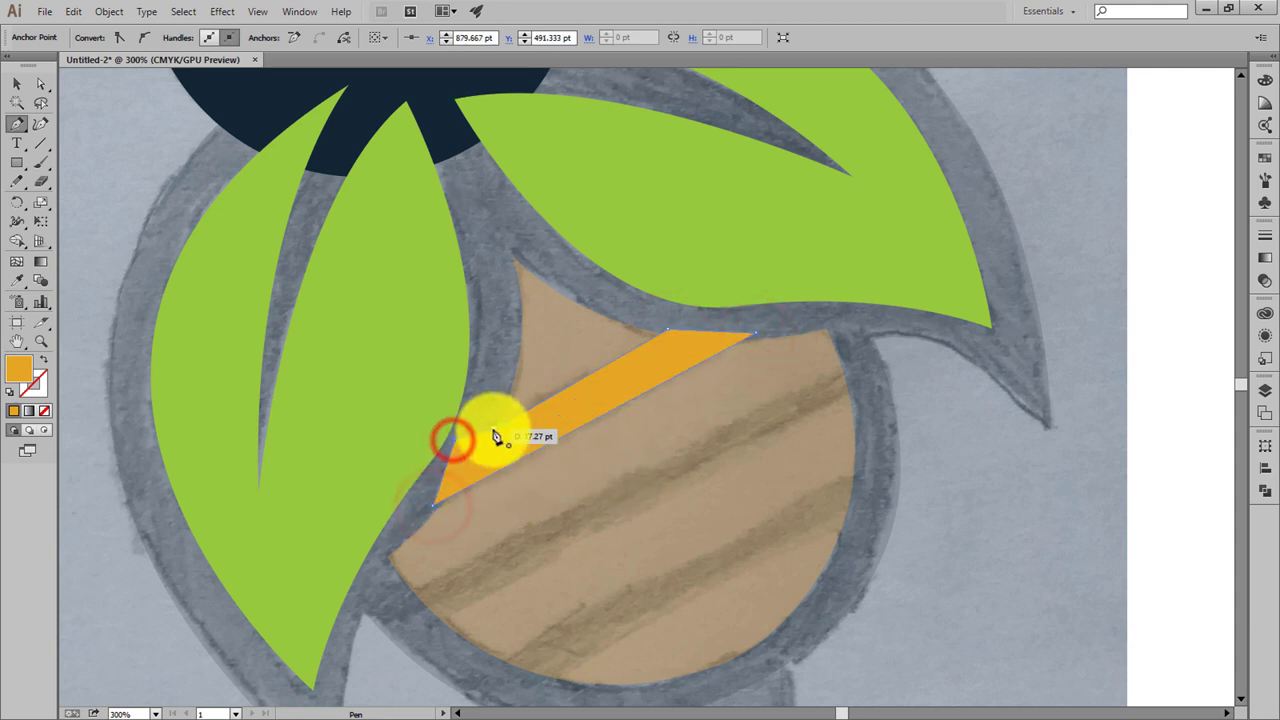
{"action": "left_click", "coordinate": [494, 429]}
Pen-draw the second and third diagonal orange stripes across the body
{"action": "scroll", "coordinate": [420, 560], "scroll_direction": "down", "scroll_amount": 2}
{"action": "left_click", "coordinate": [386, 527]}
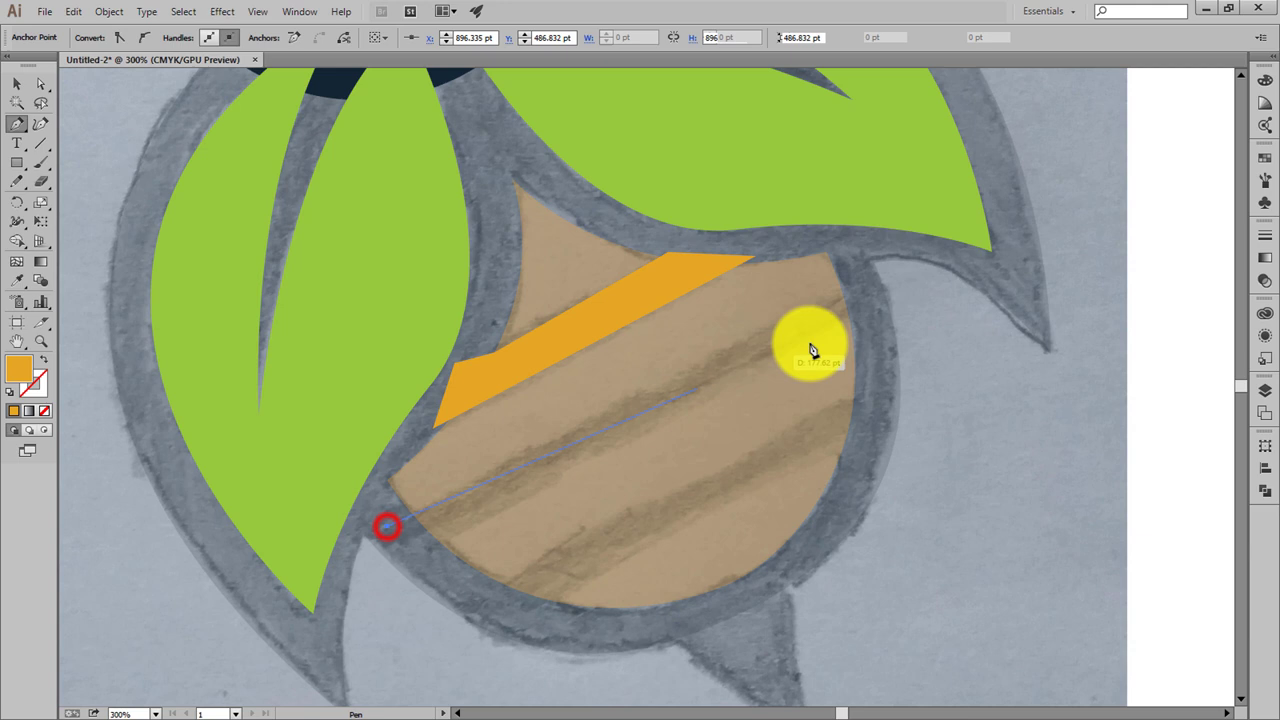
{"action": "left_click", "coordinate": [848, 288]}
{"action": "left_click", "coordinate": [859, 318]}
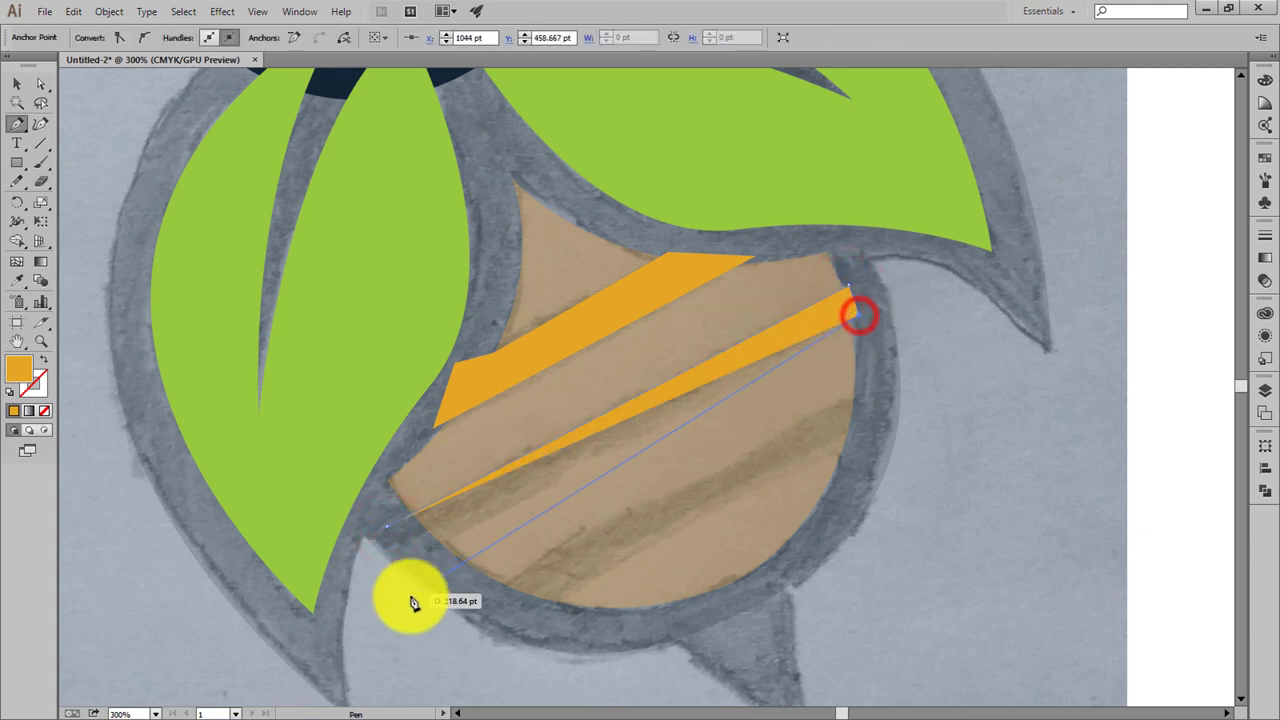
{"action": "left_click", "coordinate": [407, 553]}
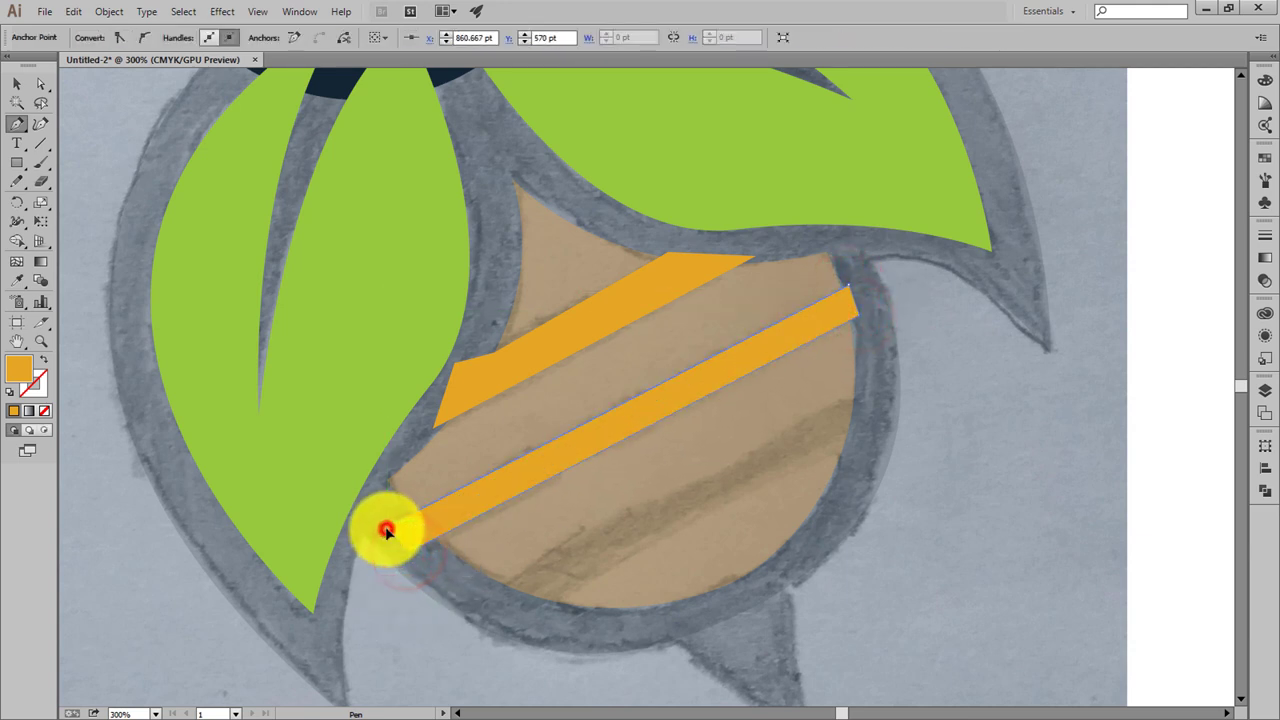
{"action": "left_click", "coordinate": [486, 594]}
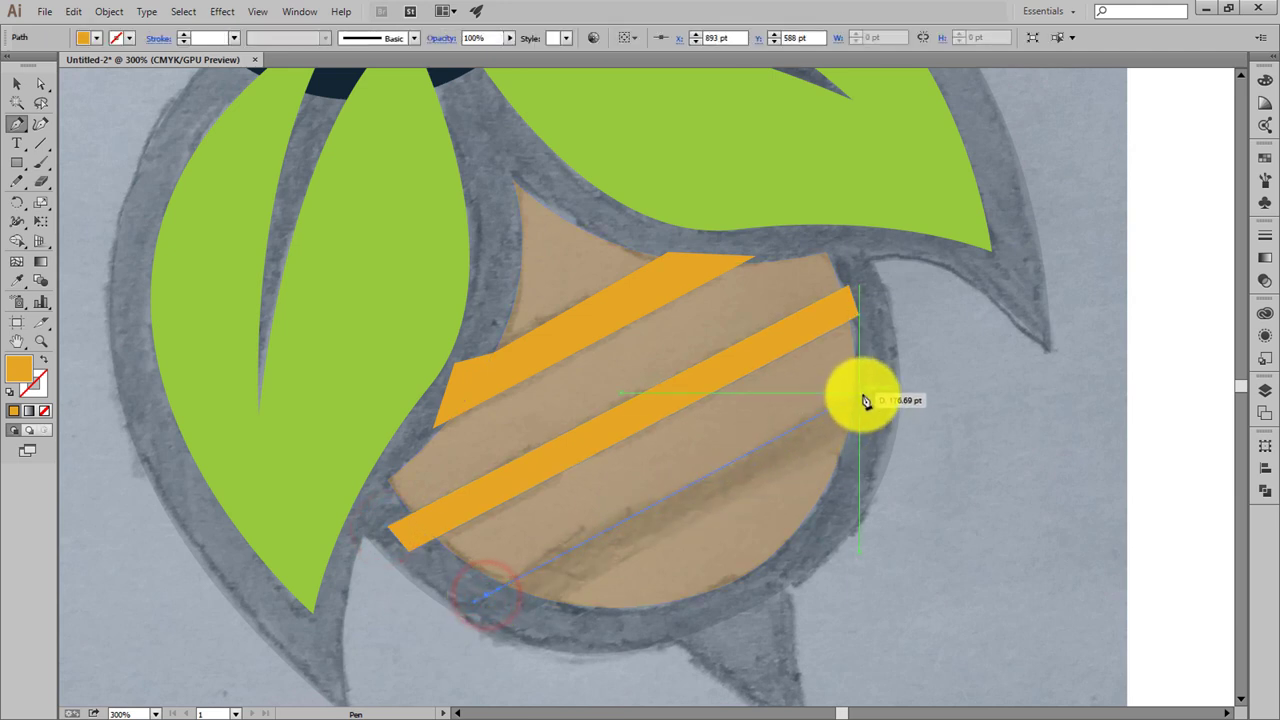
{"action": "left_click", "coordinate": [865, 395]}
{"action": "left_click", "coordinate": [874, 432]}
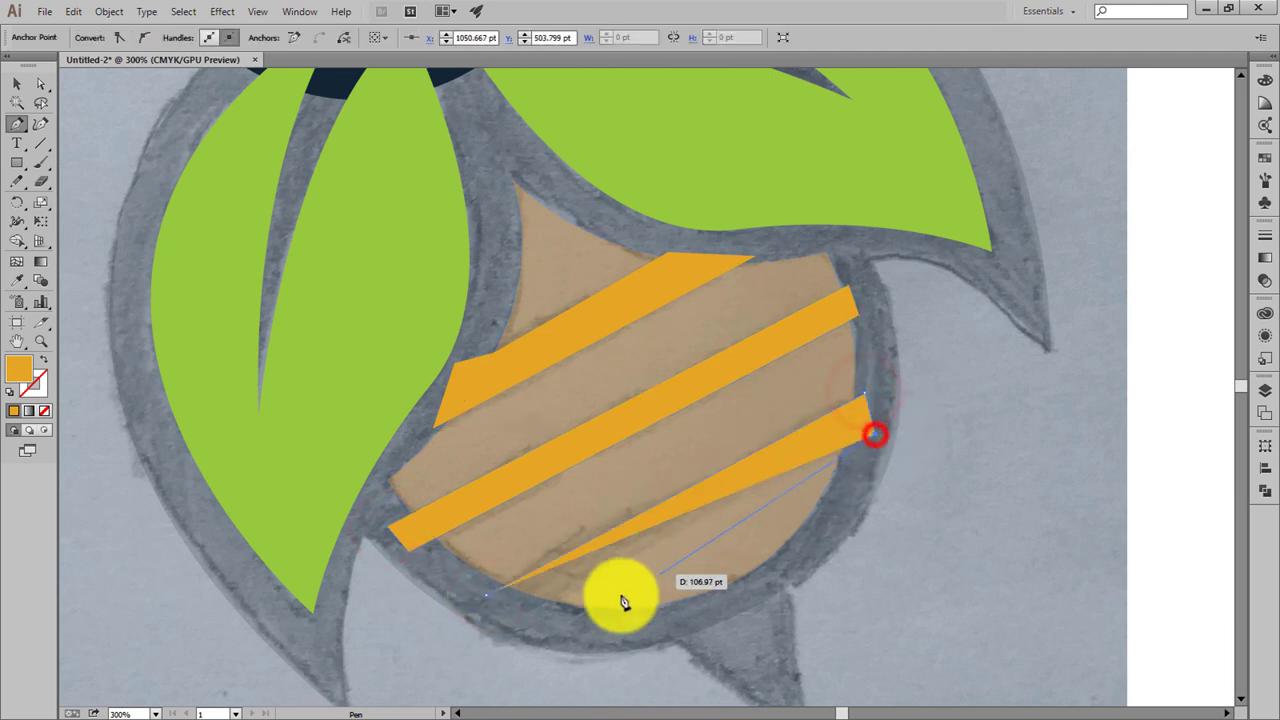
{"action": "left_click", "coordinate": [508, 624]}
{"action": "left_click", "coordinate": [486, 596]}
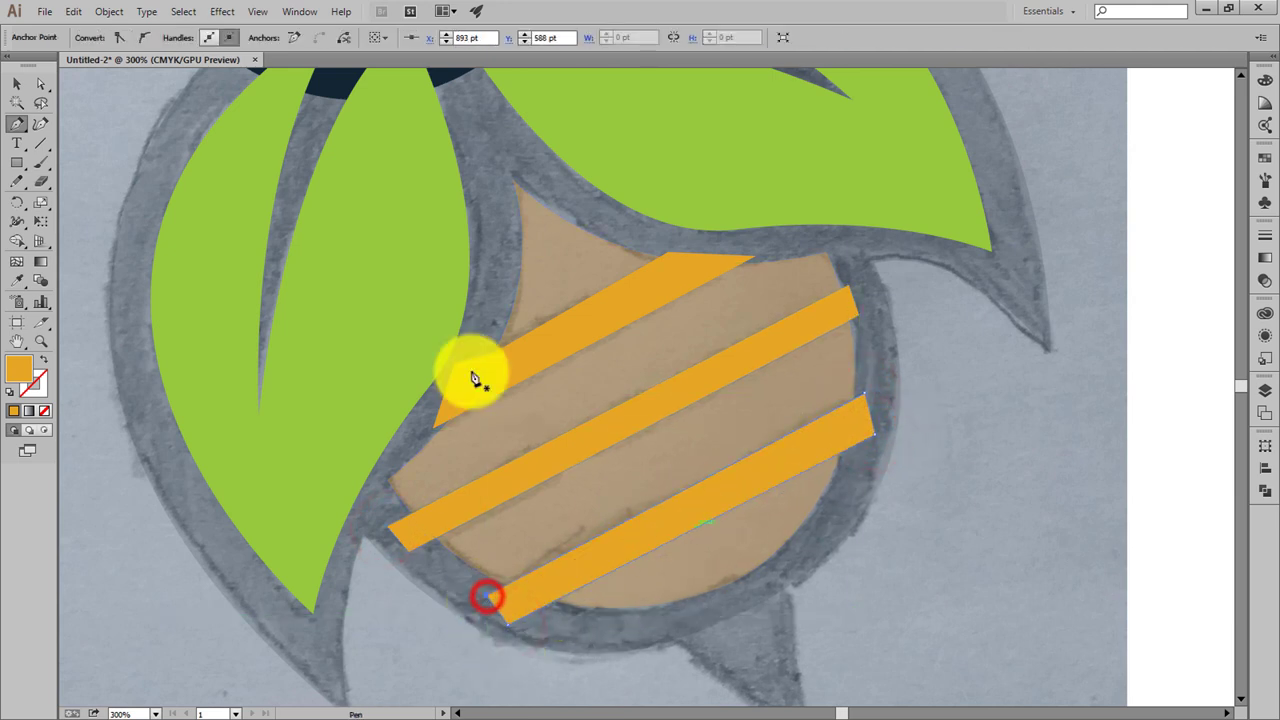
Draw a triangular stinger beneath the body's bottom edge
{"action": "scroll", "coordinate": [660, 500], "scroll_direction": "down", "scroll_amount": 4}
{"action": "left_click", "coordinate": [671, 466]}
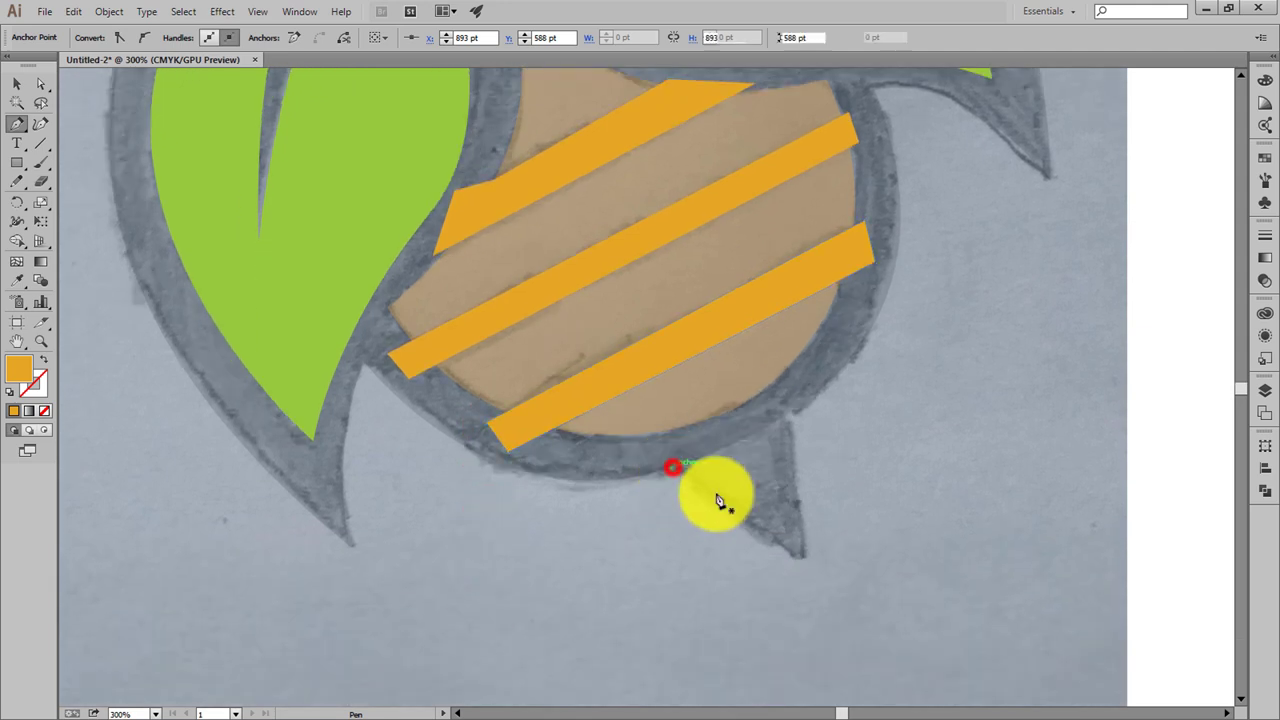
{"action": "left_click", "coordinate": [800, 552]}
{"action": "left_click", "coordinate": [790, 410]}
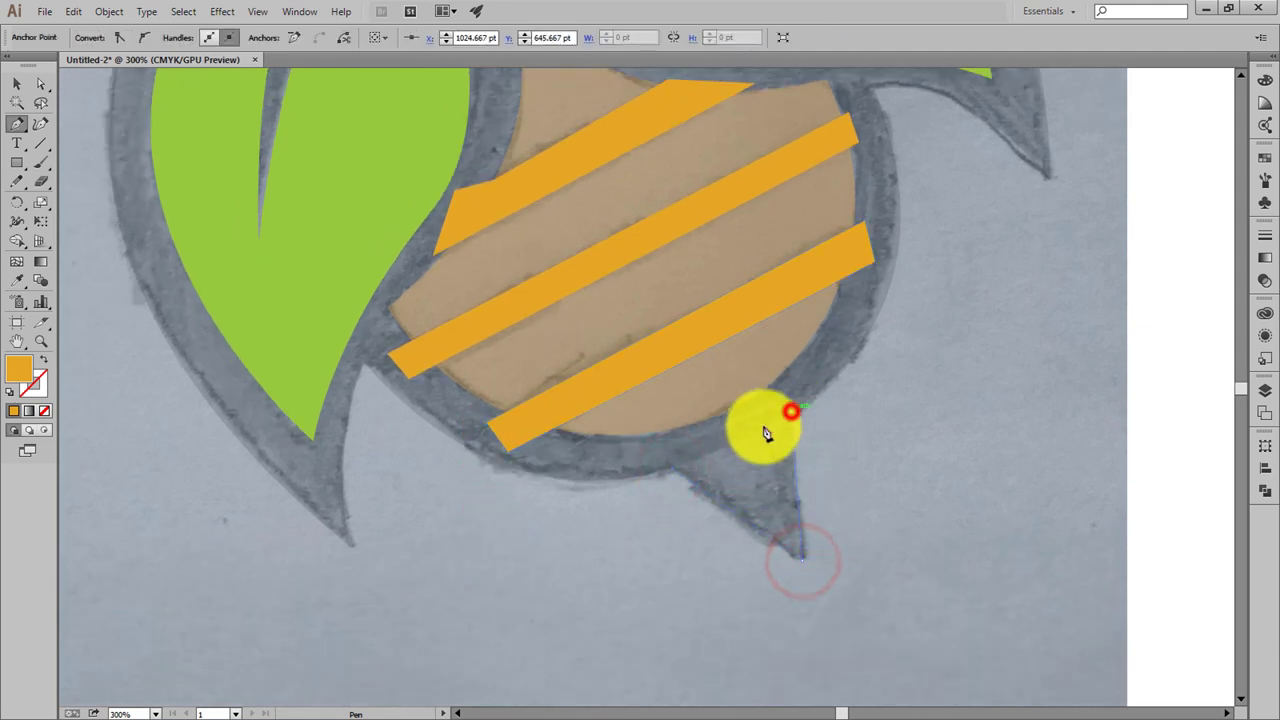
{"action": "left_click", "coordinate": [672, 466]}
{"action": "key", "text": "ctrl+0"}
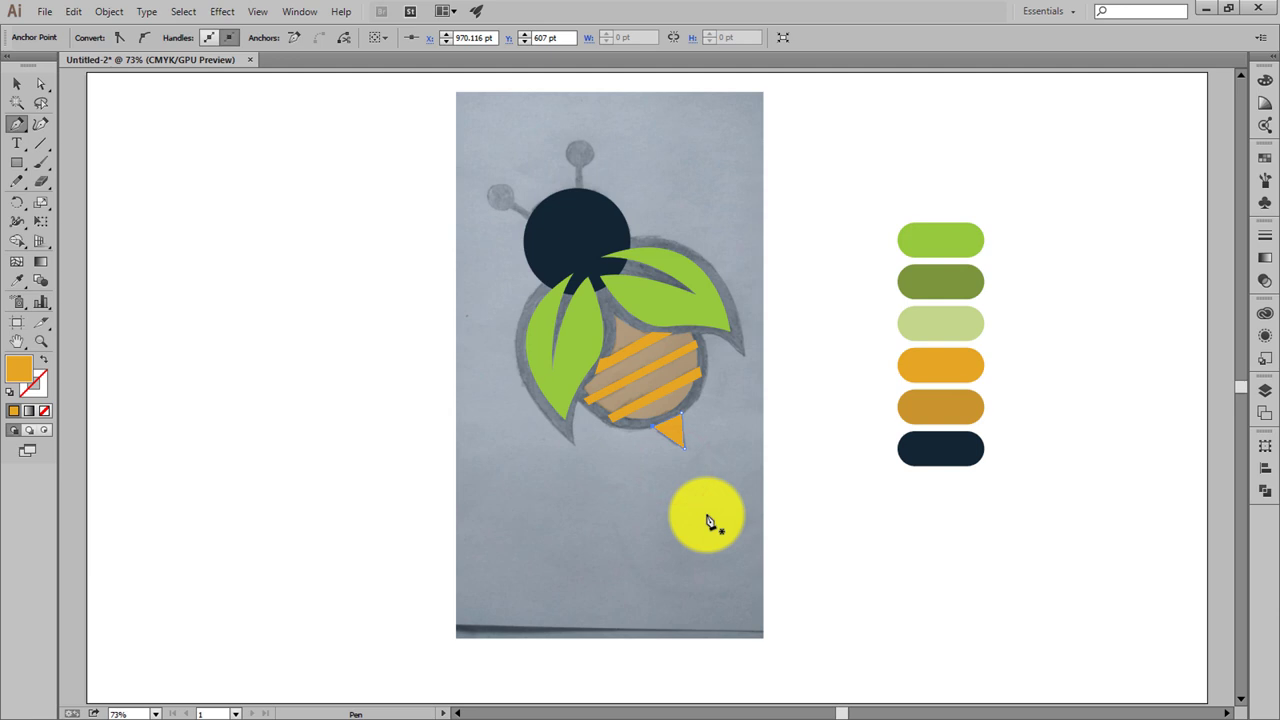
Fill the stinger with navy
{"action": "key", "text": "i"}
{"action": "left_click", "coordinate": [951, 451]}
{"action": "left_click", "coordinate": [16, 82]}
{"action": "left_click", "coordinate": [206, 170]}
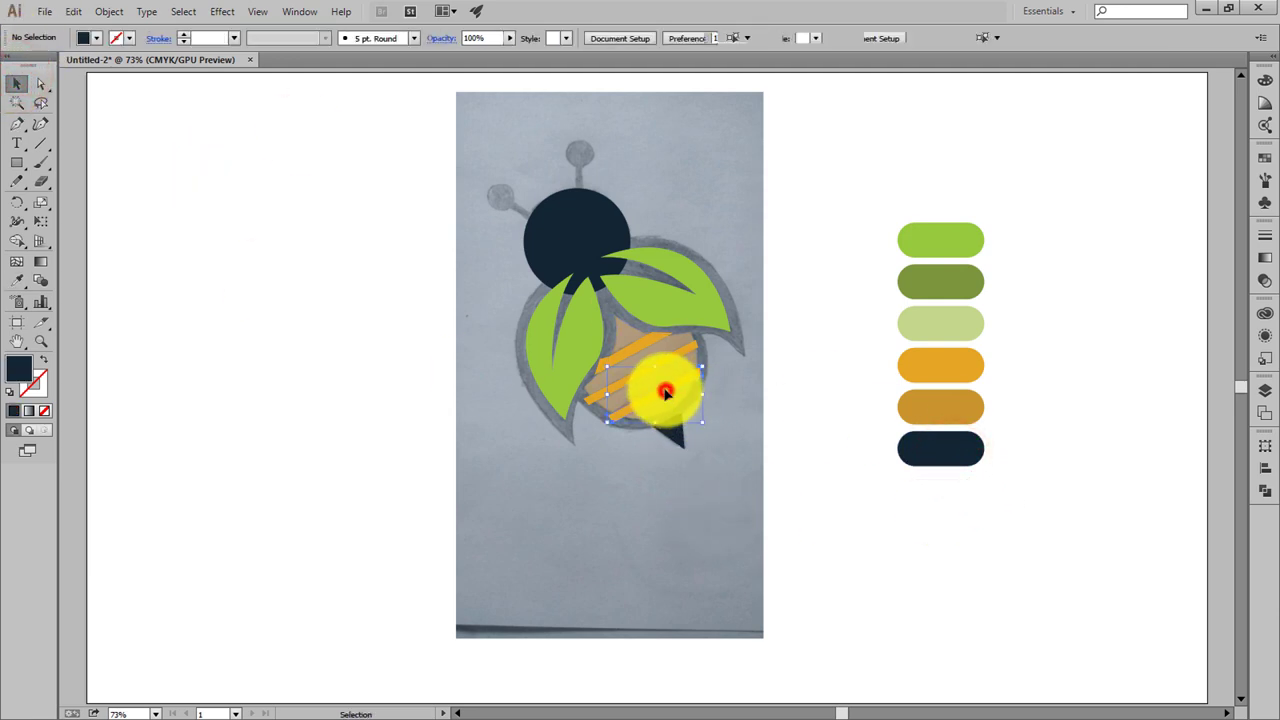
Select the three stripes and sample navy onto them with the Eyedropper
{"action": "left_click", "coordinate": [665, 391]}
{"action": "left_click", "coordinate": [642, 342], "text": "shift"}
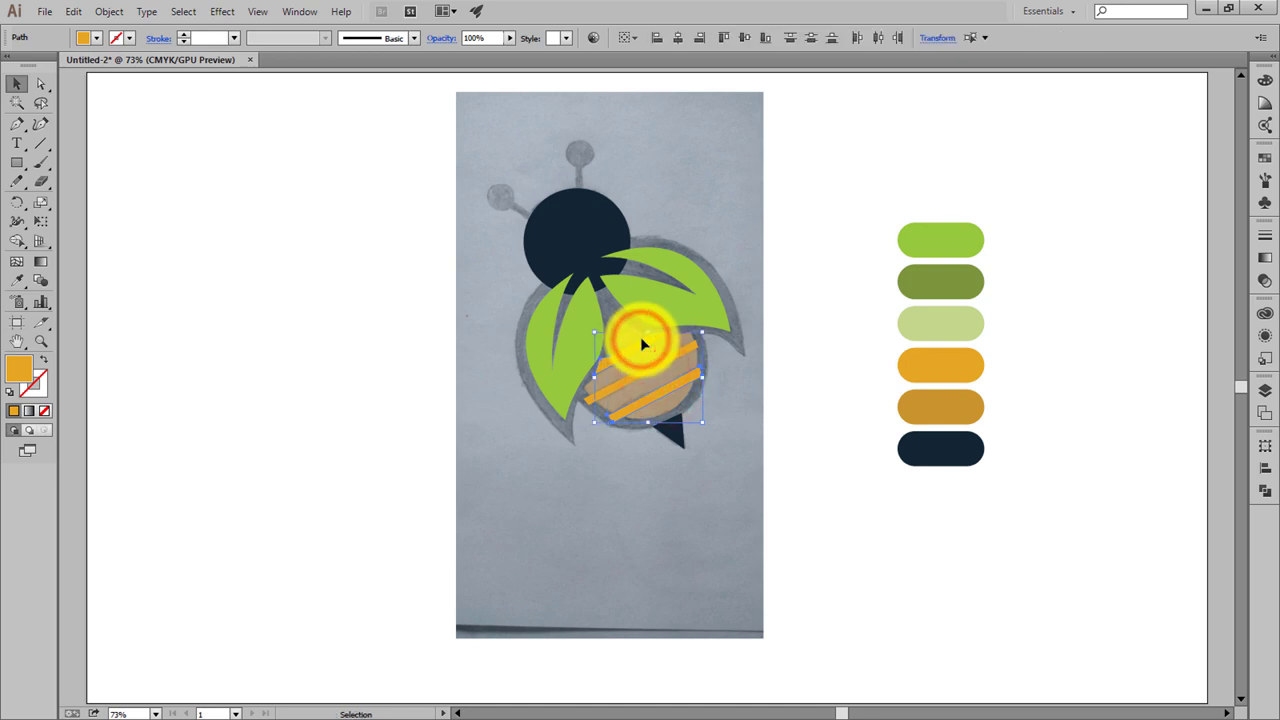
{"action": "key", "text": "i"}
{"action": "left_click", "coordinate": [952, 448]}
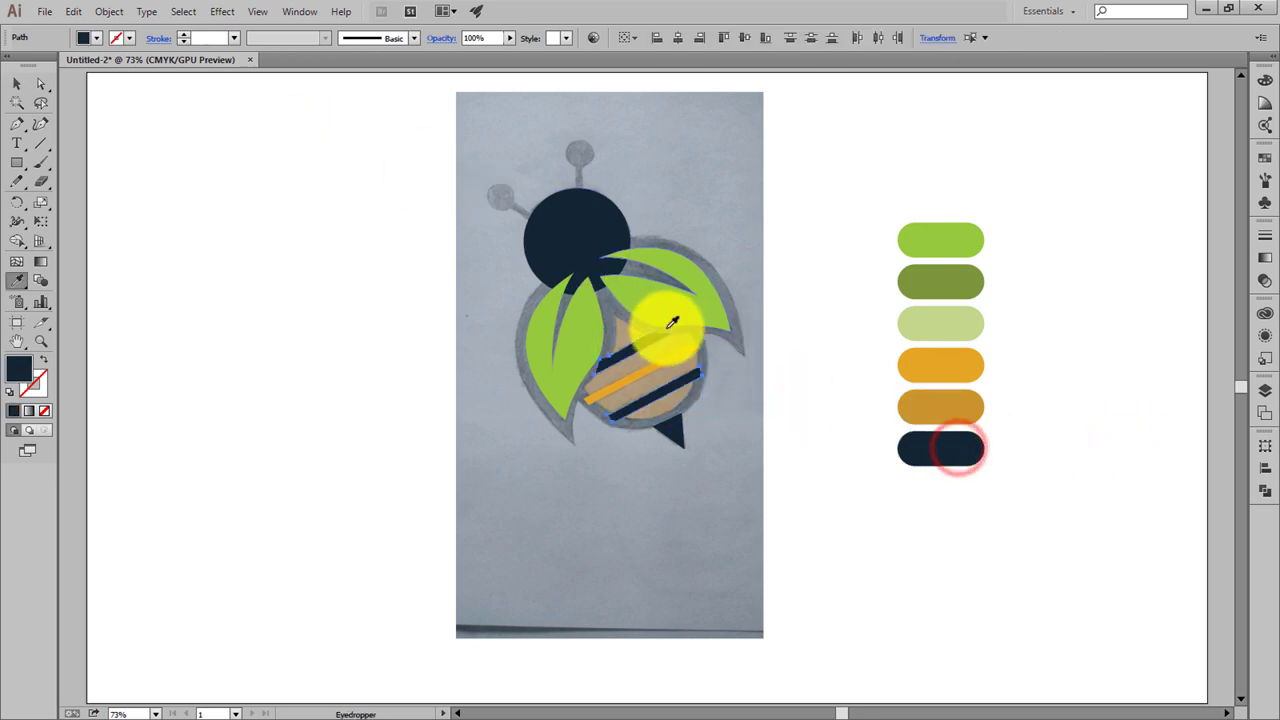
{"action": "left_click", "coordinate": [660, 364]}
{"action": "left_click", "coordinate": [923, 436]}
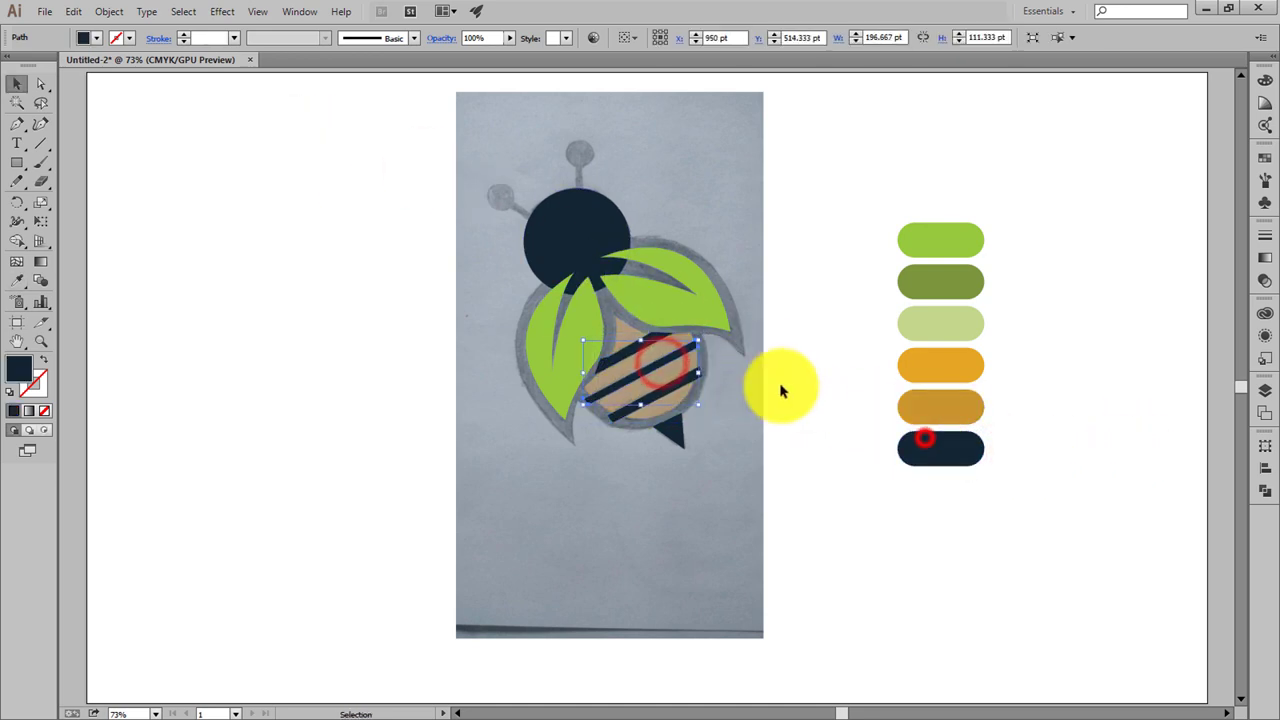
{"action": "left_click", "coordinate": [731, 364]}
{"action": "left_click", "coordinate": [681, 360]}
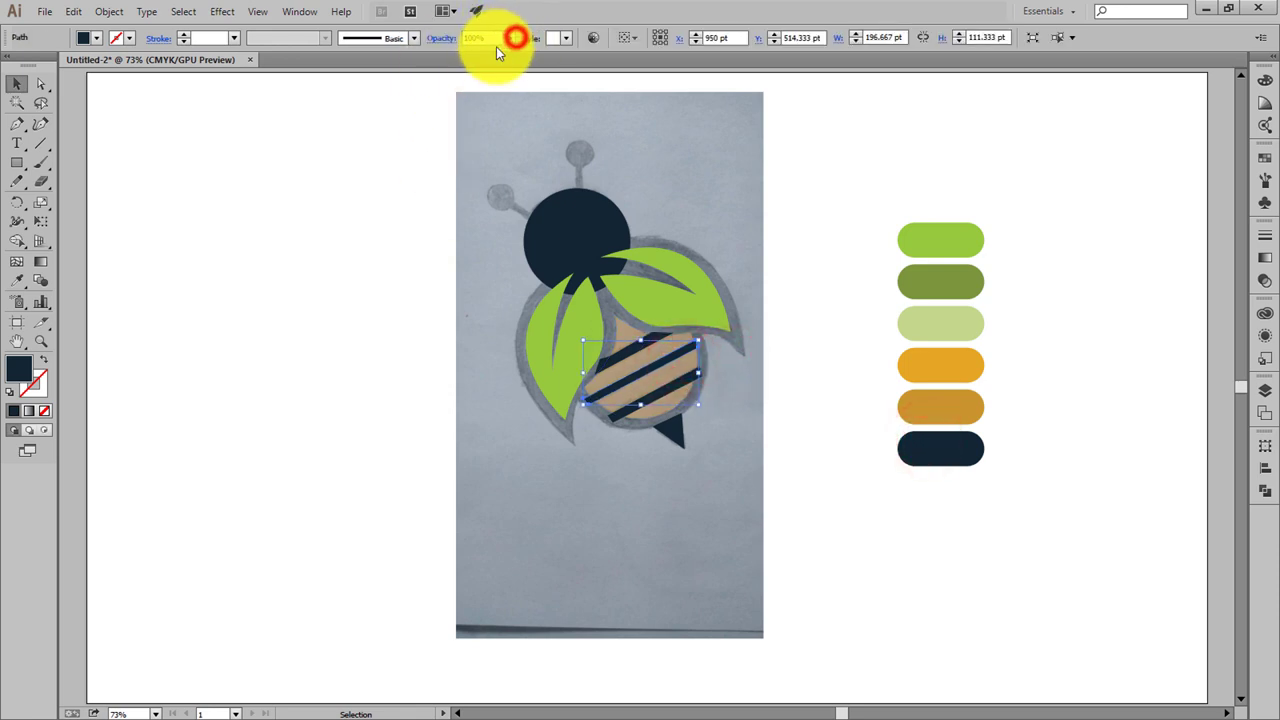
{"action": "left_click", "coordinate": [746, 257]}
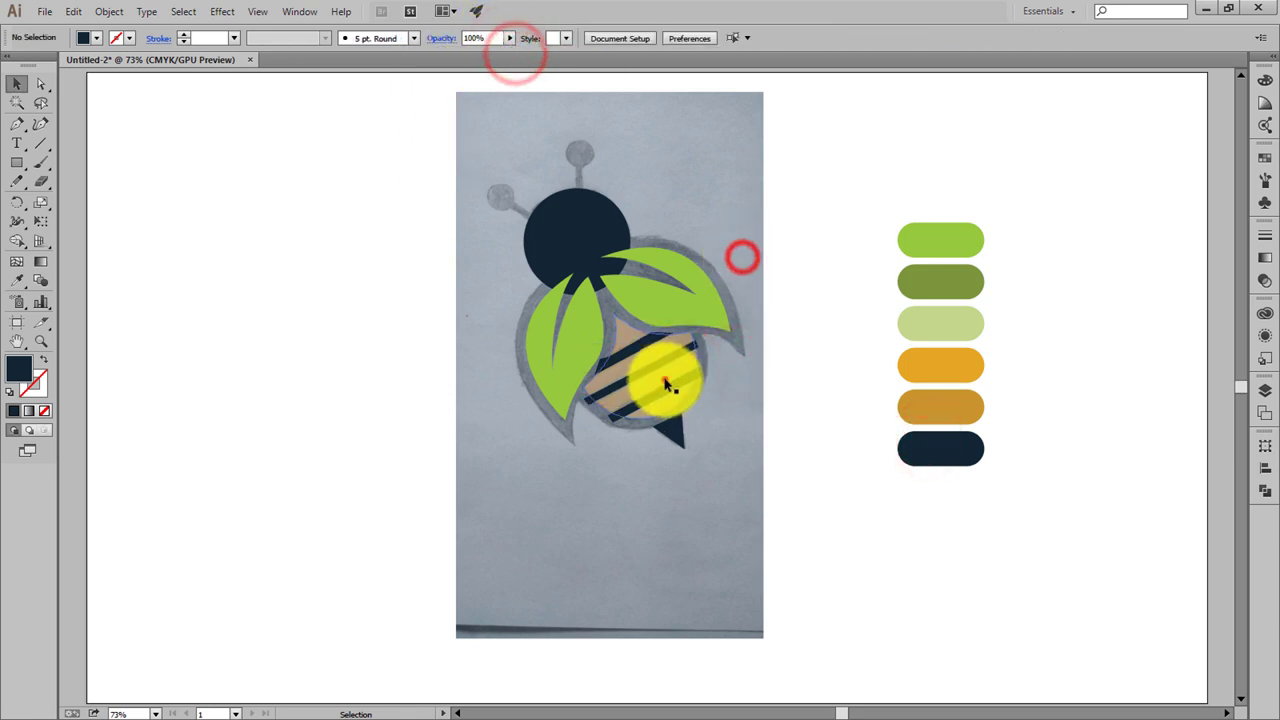
Set the body to full opacity, then raise the grey outline from 12% to 100%
{"action": "left_click", "coordinate": [662, 372]}
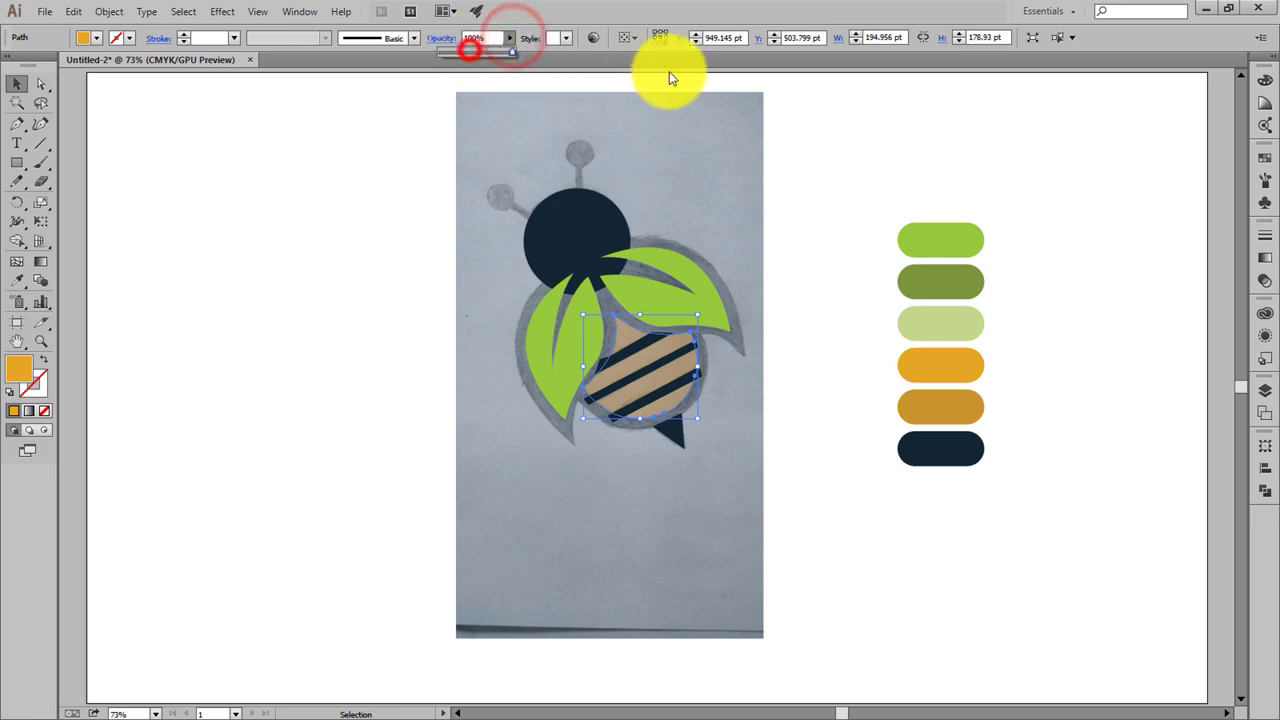
{"action": "left_click", "coordinate": [700, 137]}
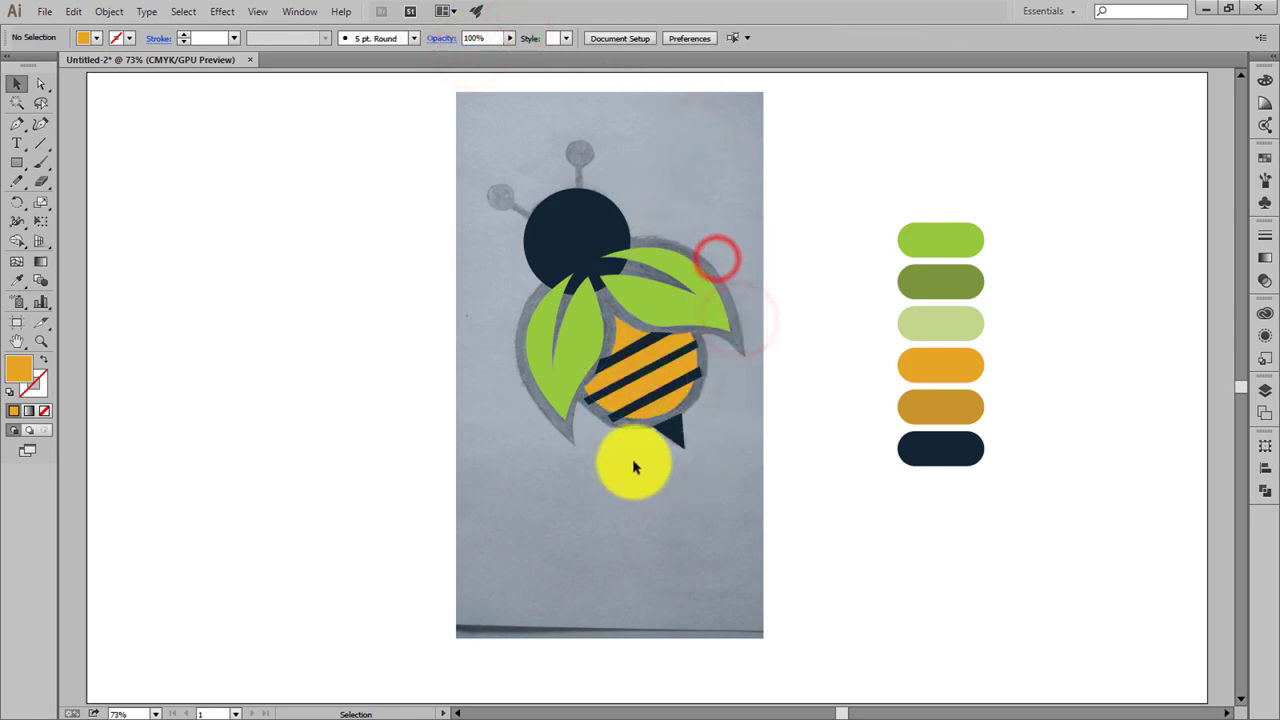
{"action": "left_click", "coordinate": [623, 432]}
{"action": "left_click", "coordinate": [843, 446]}
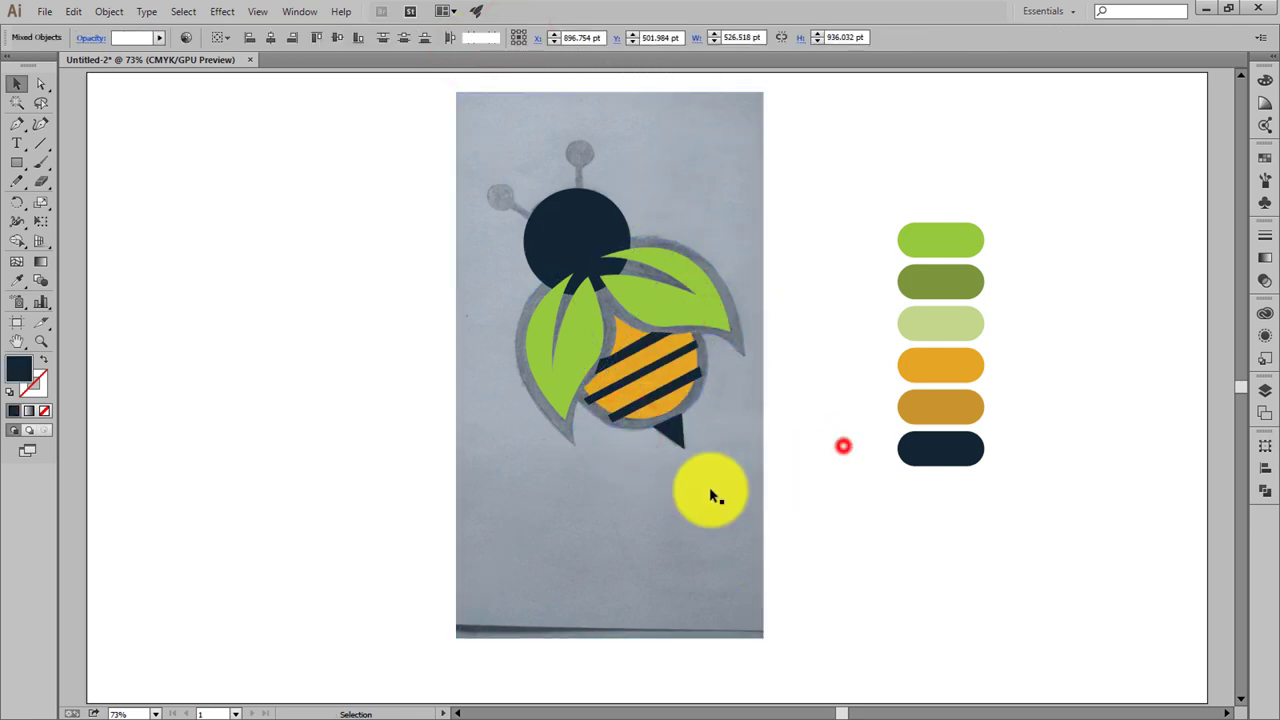
{"action": "left_click", "coordinate": [697, 489]}
{"action": "left_click", "coordinate": [651, 432]}
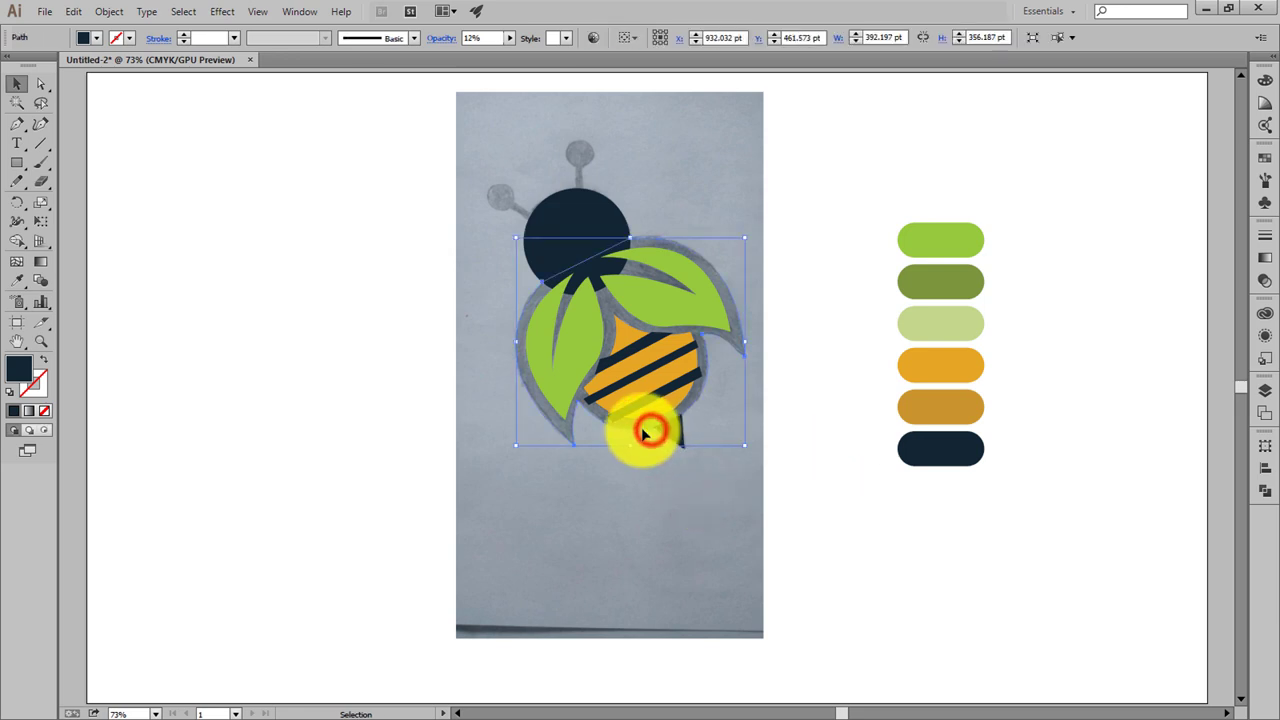
{"action": "left_click", "coordinate": [455, 57]}
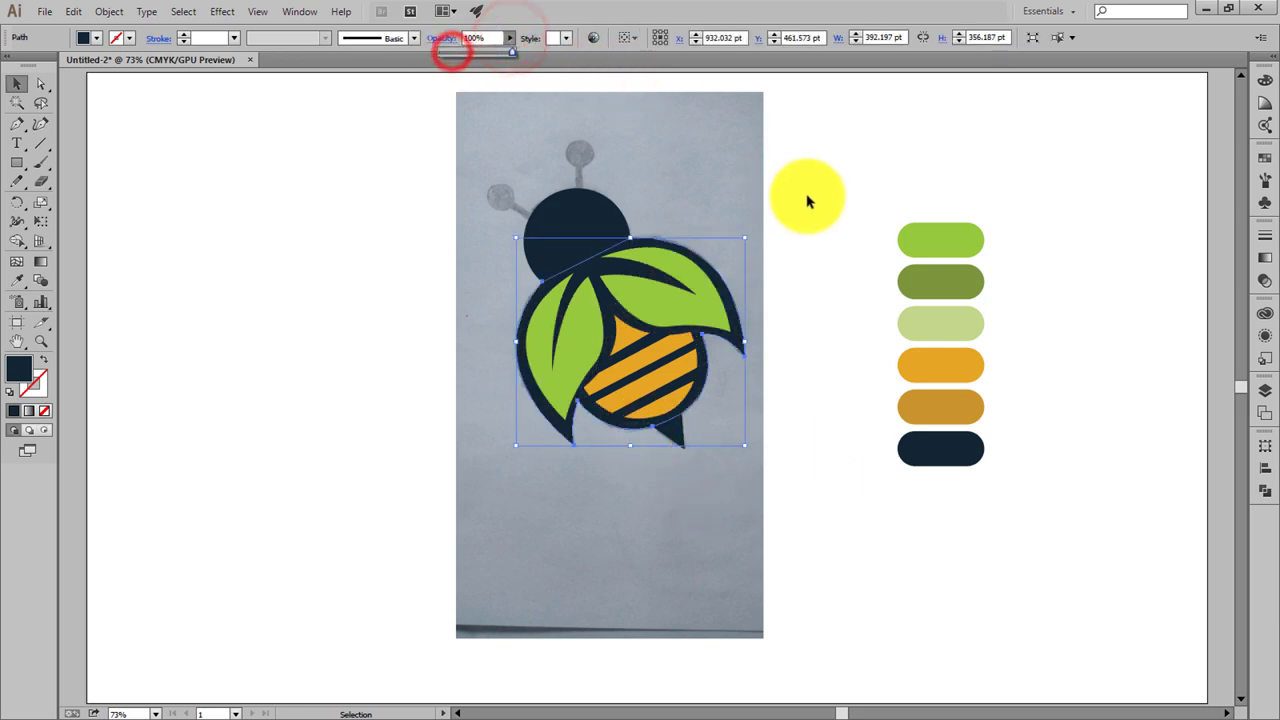
{"action": "left_click", "coordinate": [835, 197]}
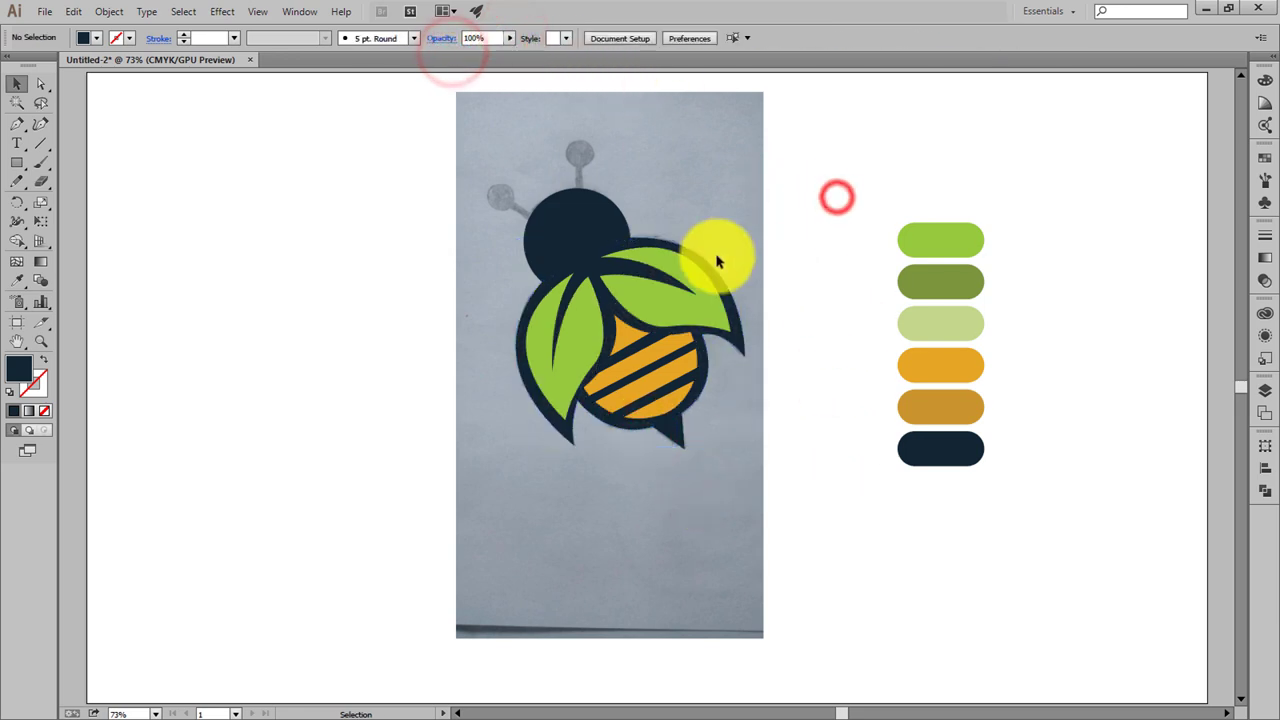
{"action": "left_click", "coordinate": [580, 165], "text": "ctrl"}
{"action": "left_click_drag", "start_coordinate": [580, 165], "coordinate": [618, 303]}
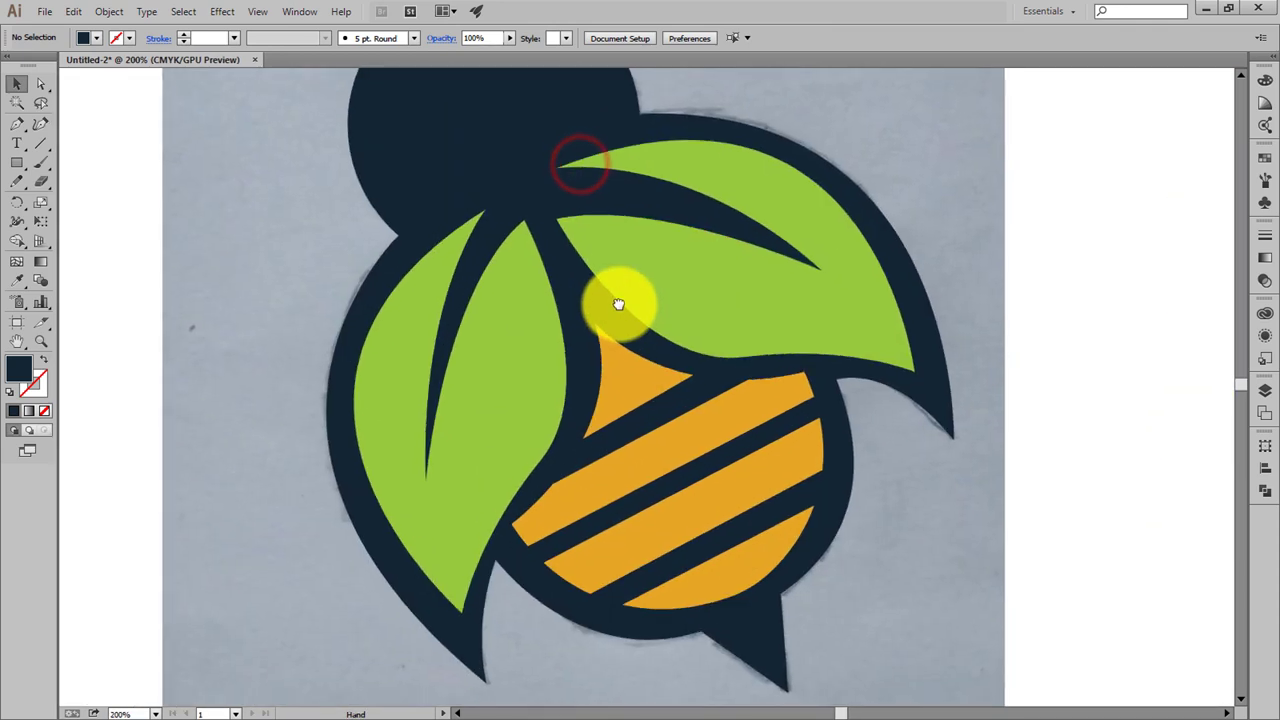
{"action": "left_click_drag", "start_coordinate": [974, 677], "coordinate": [930, 617]}
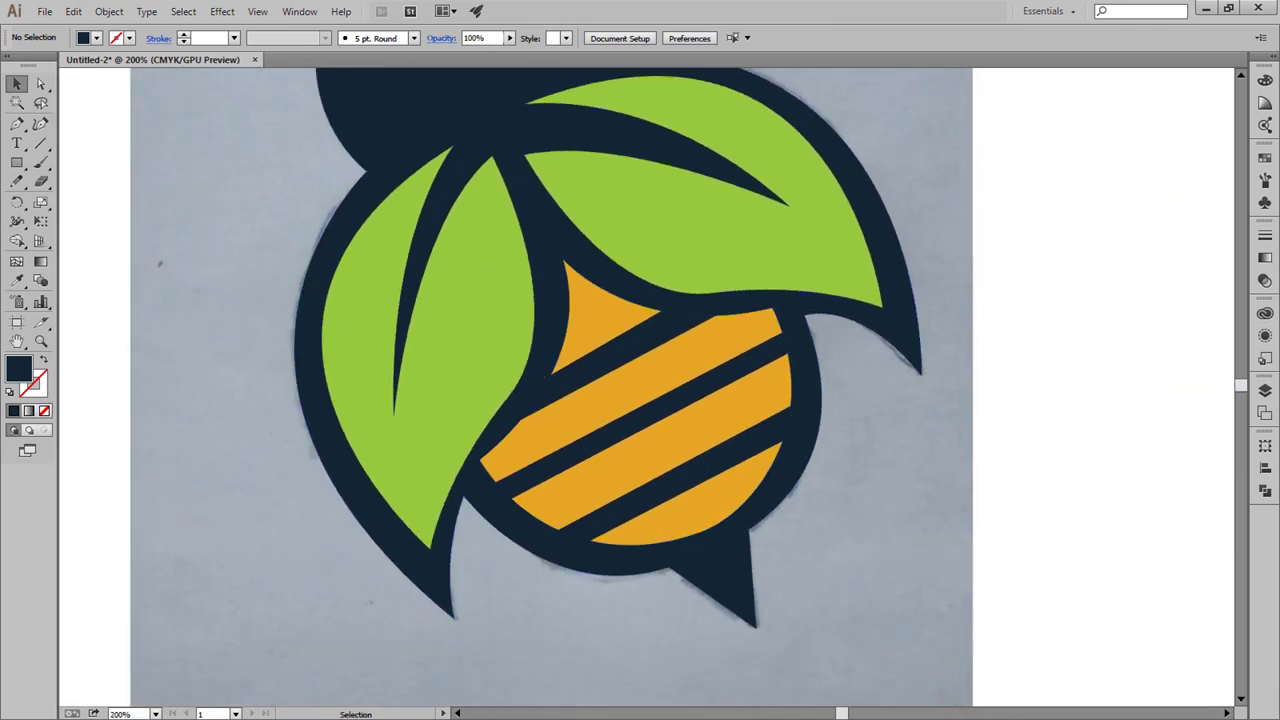
{"action": "left_click", "coordinate": [41, 83]}
{"action": "left_click", "coordinate": [670, 568]}
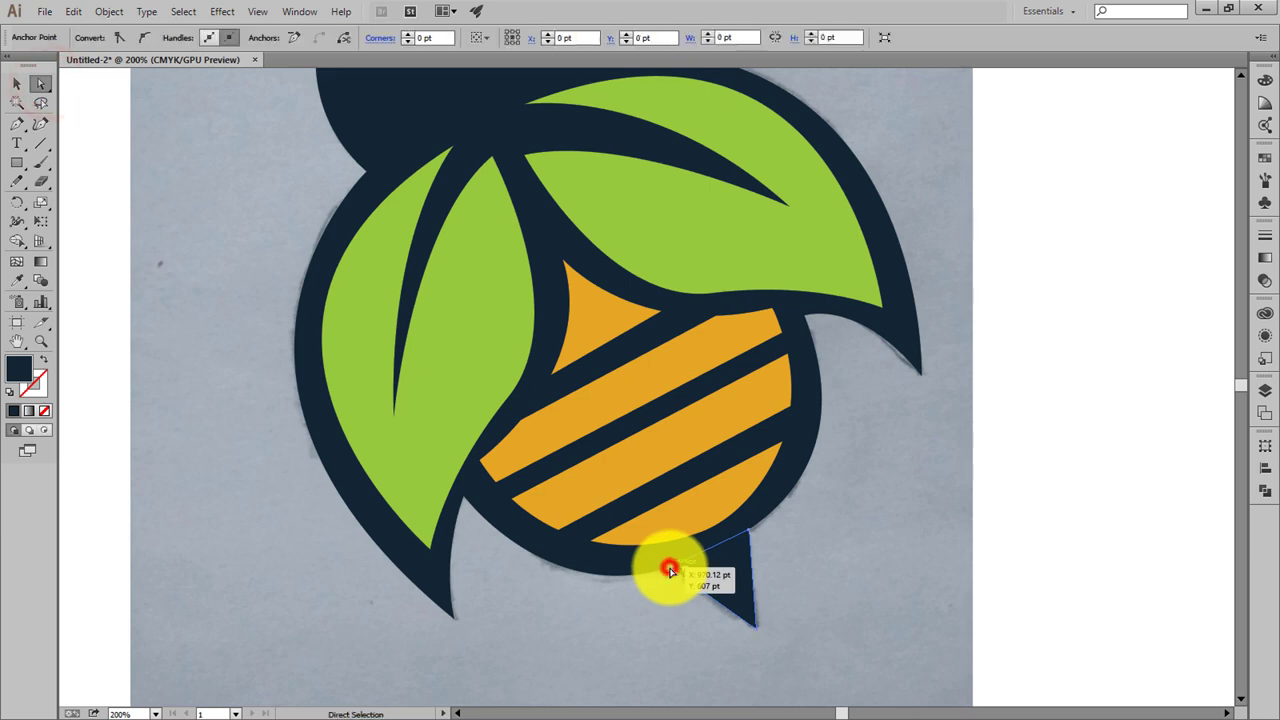
{"action": "left_click", "coordinate": [749, 525]}
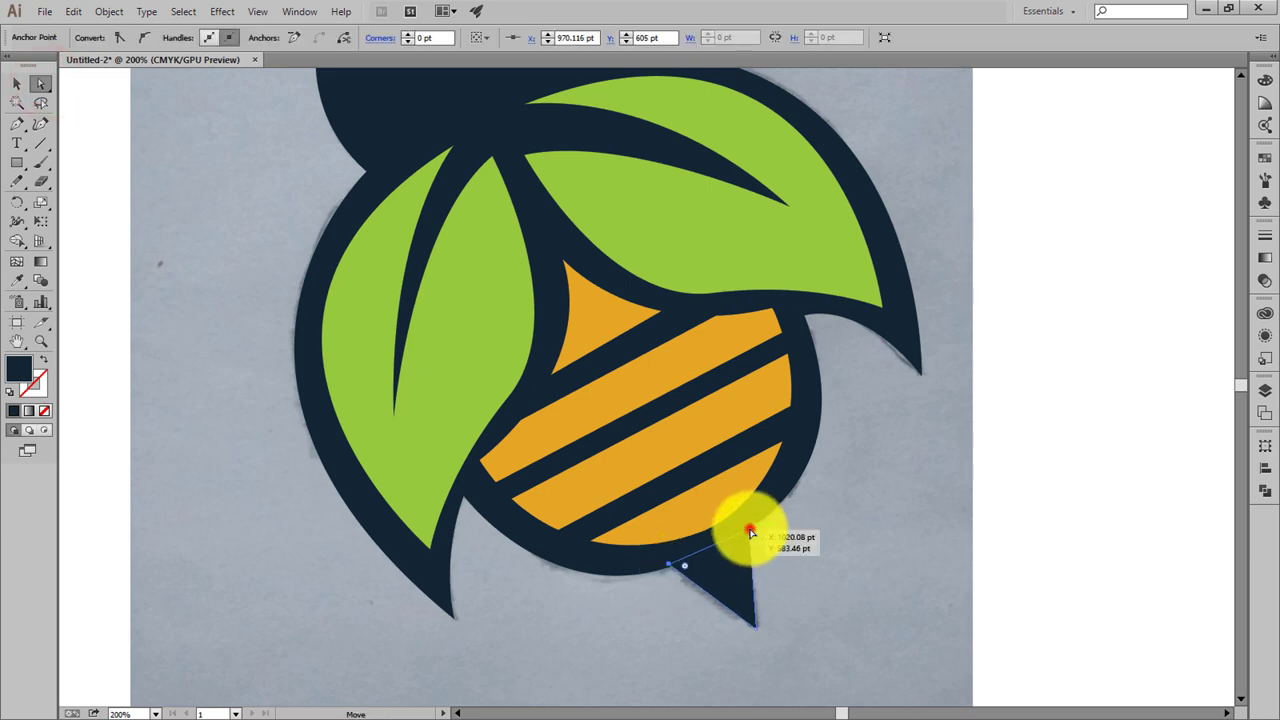
{"action": "left_click", "coordinate": [17, 83]}
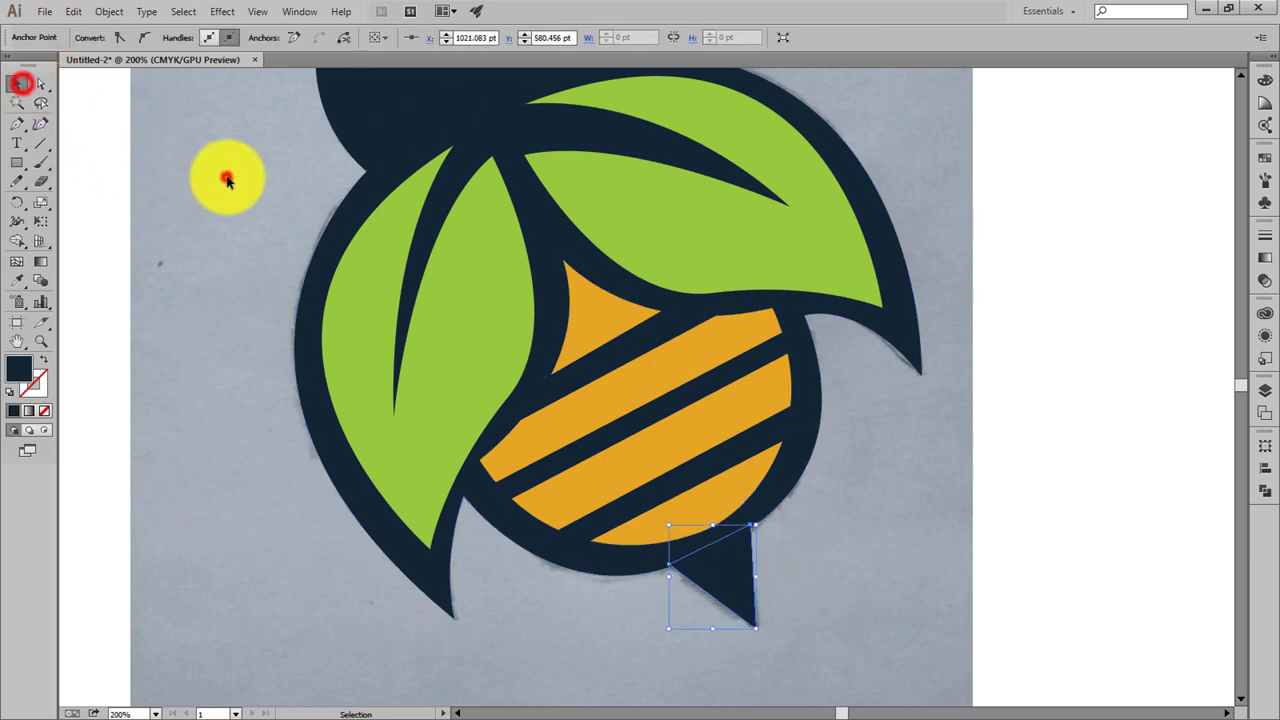
{"action": "left_click", "coordinate": [226, 177]}
{"action": "scroll", "coordinate": [1103, 513], "scroll_direction": "up", "scroll_amount": 1}
{"action": "scroll", "coordinate": [1103, 513], "scroll_direction": "up", "scroll_amount": 2}
{"action": "scroll", "coordinate": [1100, 508], "scroll_direction": "up", "scroll_amount": 3}
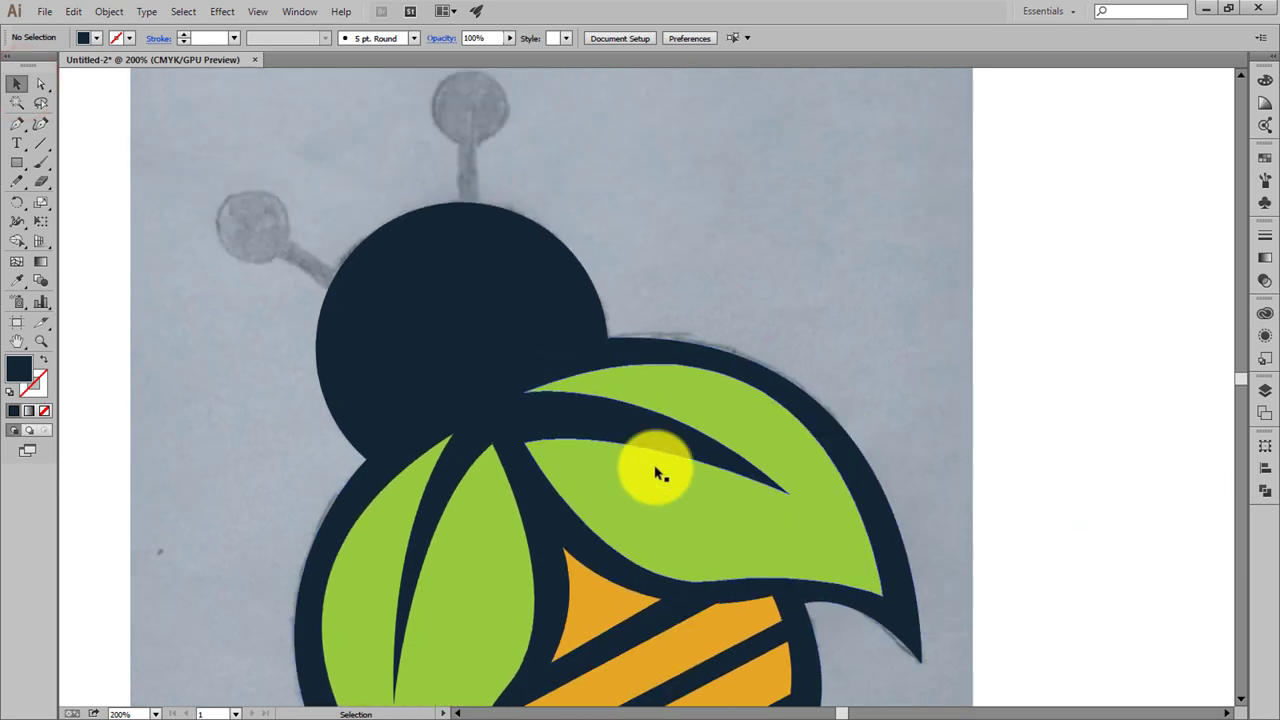
{"action": "scroll", "coordinate": [524, 320], "scroll_direction": "up", "scroll_amount": 2}
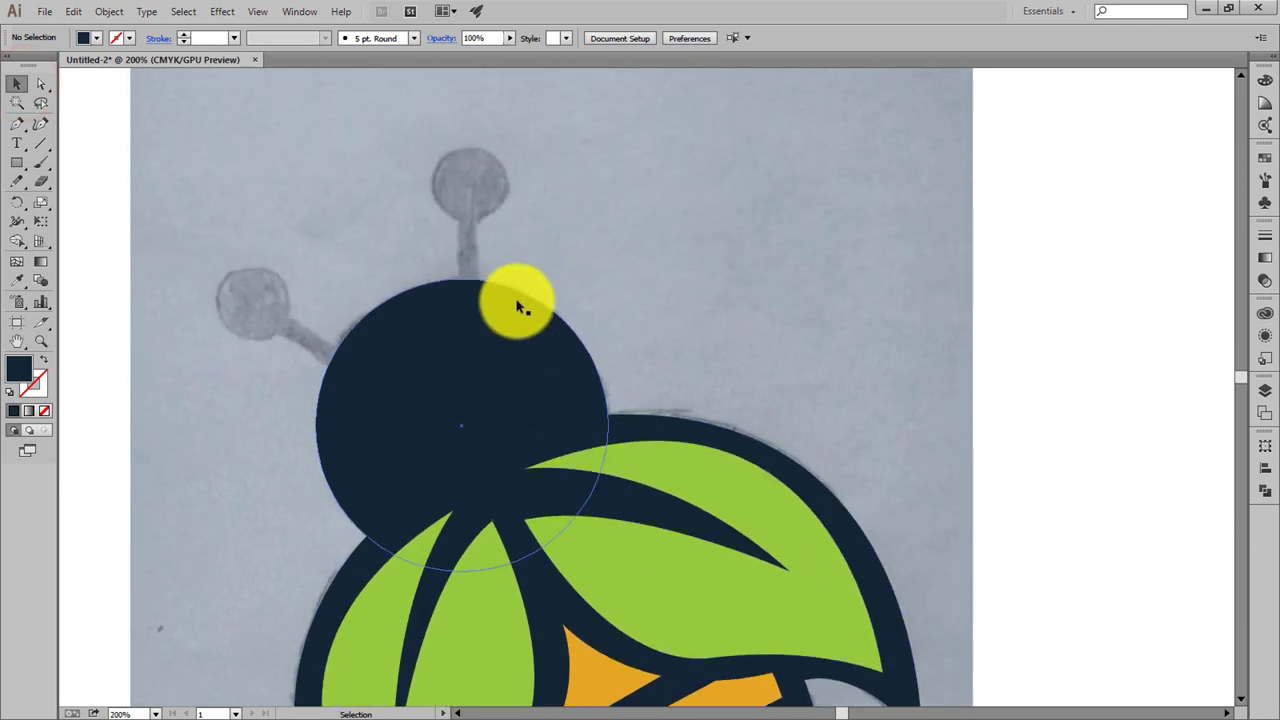
Draw a thin rectangle antenna stem, then copy and angle it for the left antenna
{"action": "left_click", "coordinate": [17, 165]}
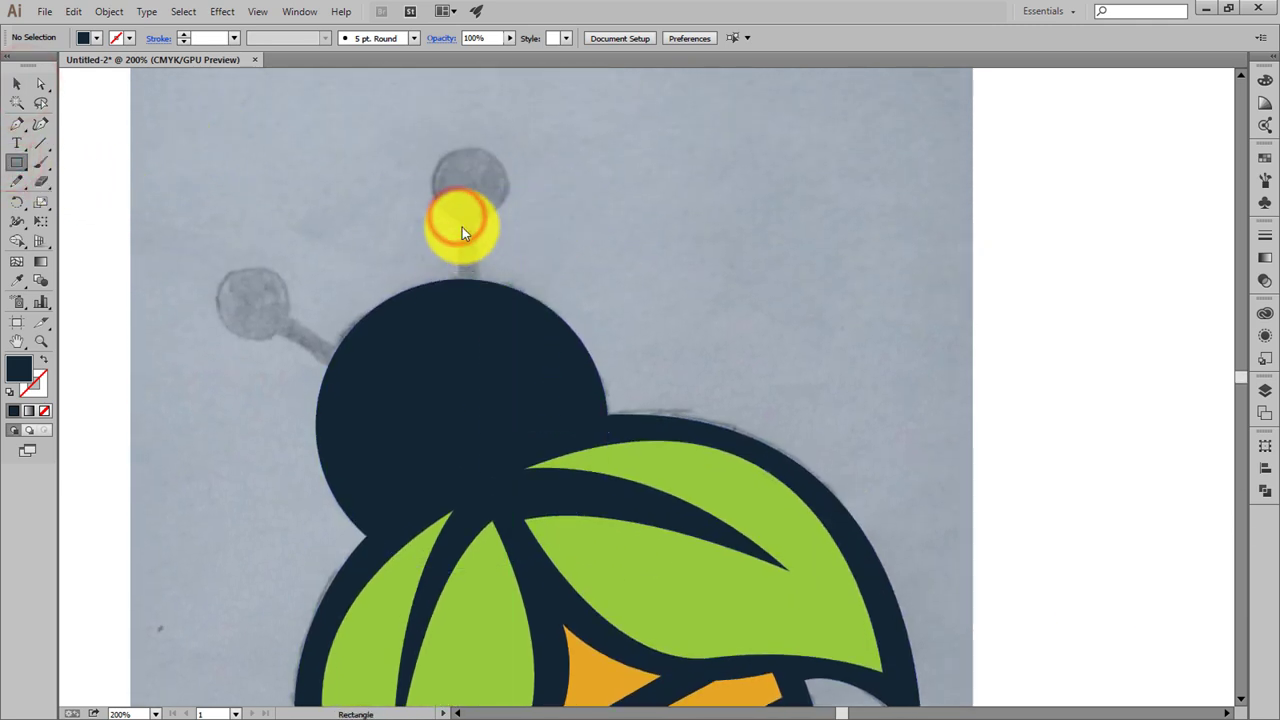
{"action": "left_click_drag", "start_coordinate": [460, 221], "coordinate": [478, 296]}
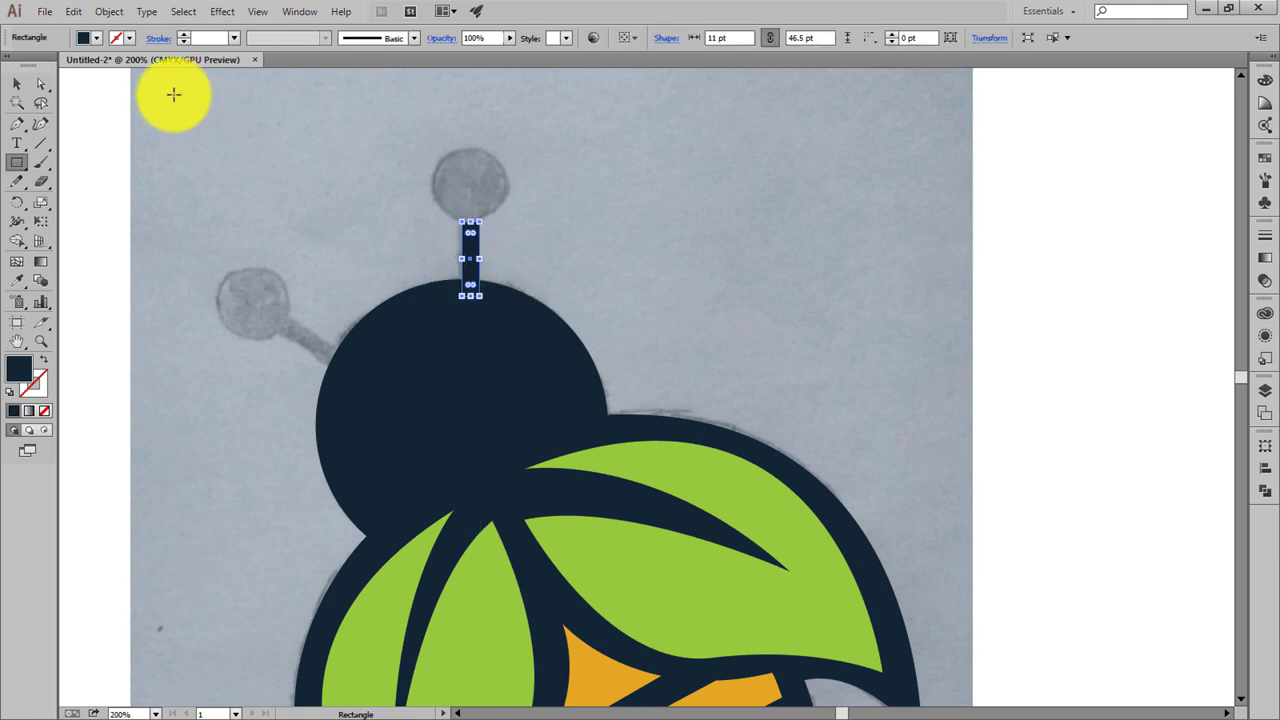
{"action": "left_click", "coordinate": [475, 280]}
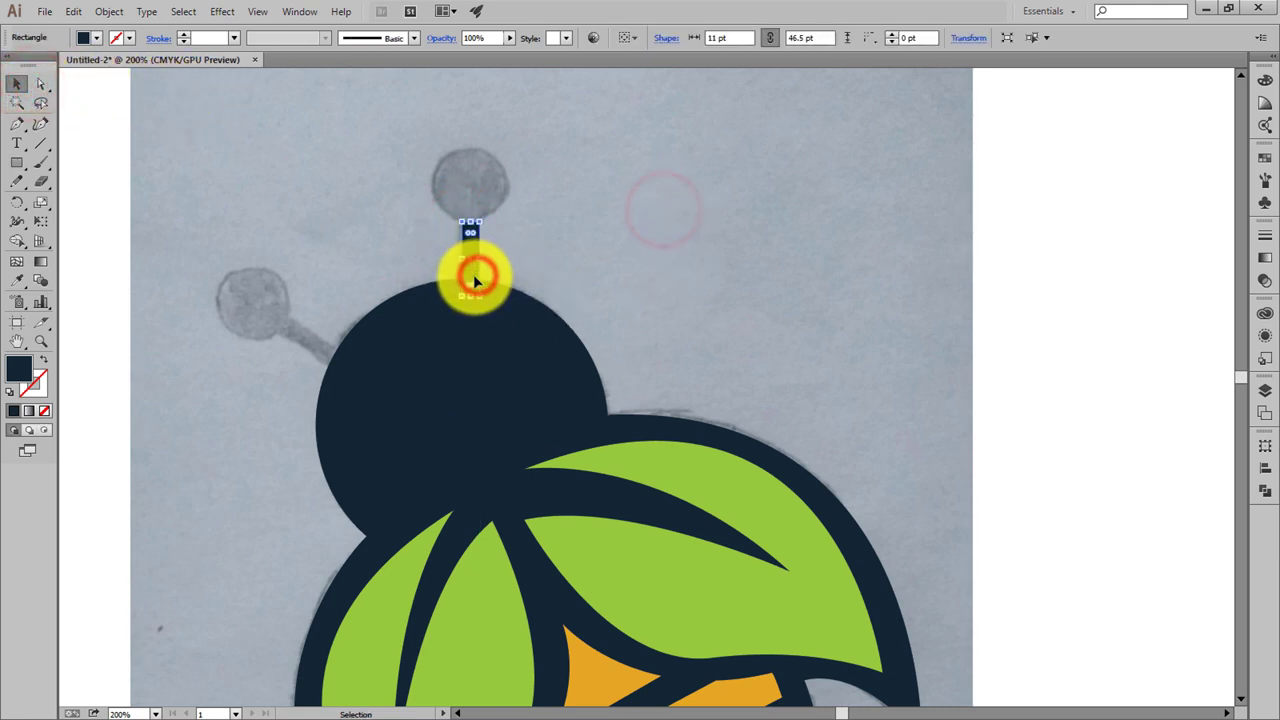
{"action": "left_click", "coordinate": [720, 285]}
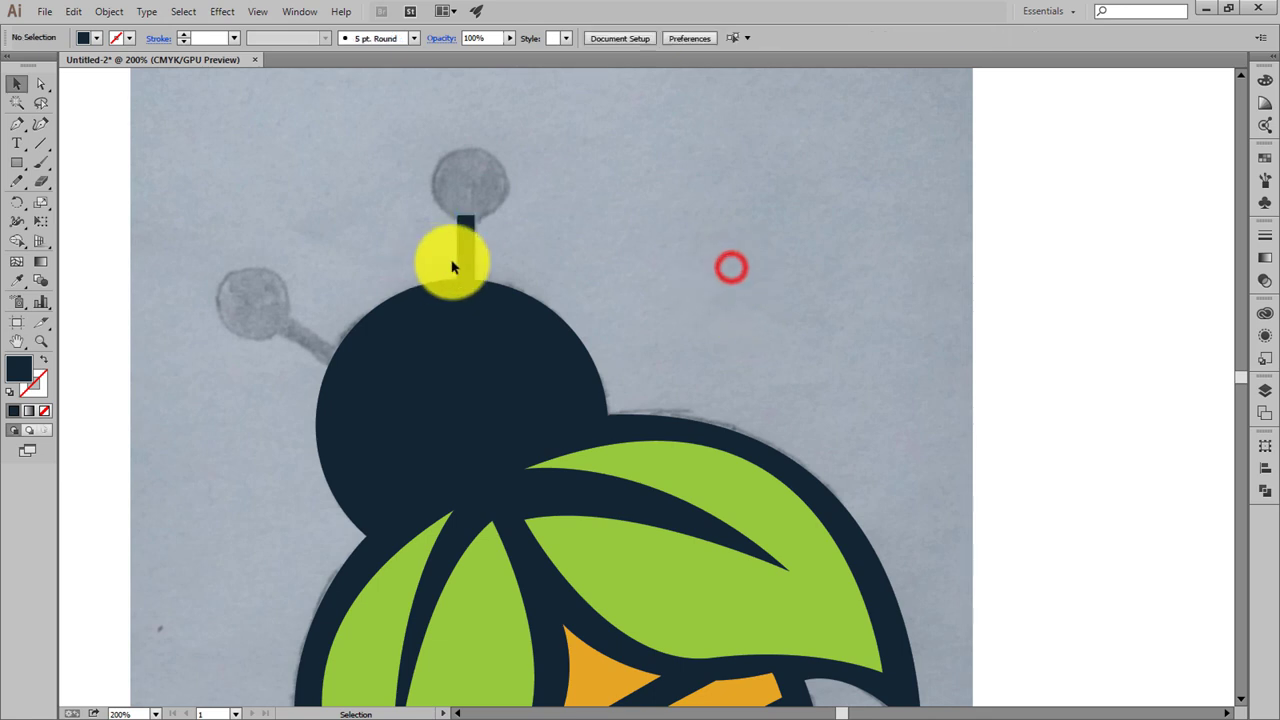
{"action": "left_click_drag", "start_coordinate": [460, 263], "coordinate": [318, 328]}
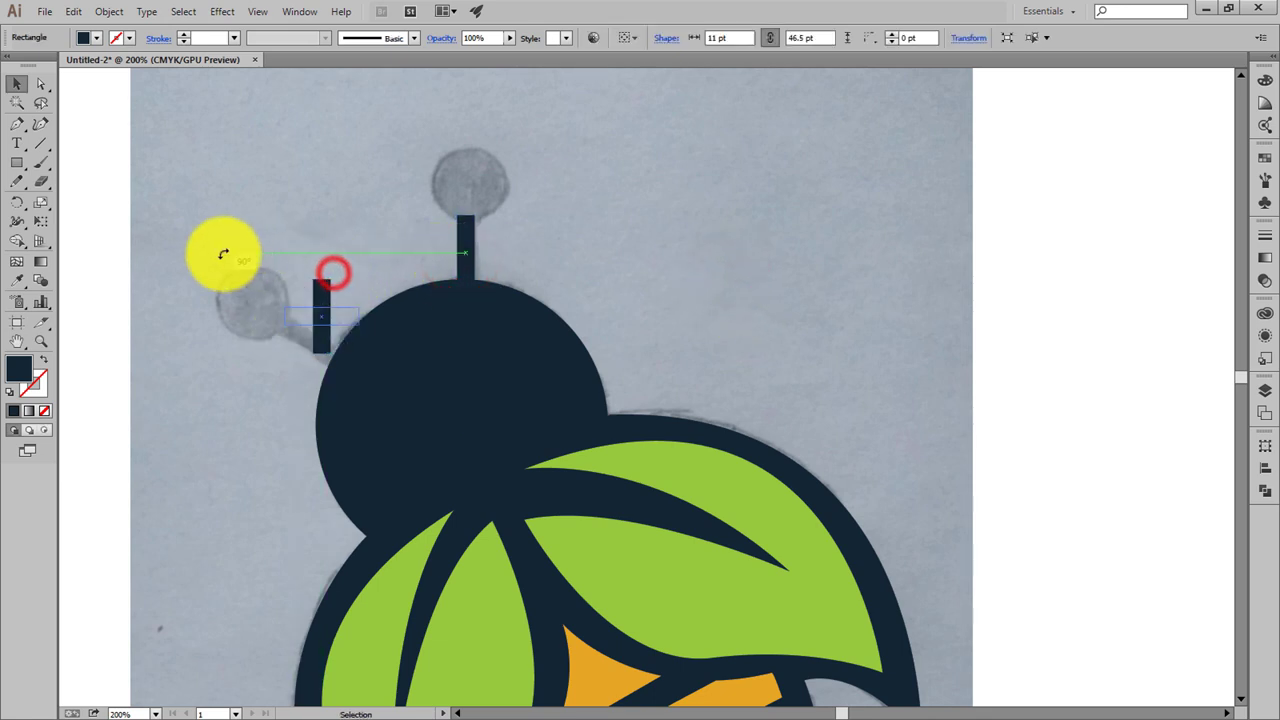
{"action": "mouse_move", "coordinate": [333, 273]}
{"action": "left_mouse_down"}
{"action": "mouse_move", "coordinate": [310, 320]}
{"action": "mouse_move", "coordinate": [322, 365]}
{"action": "left_mouse_up"}
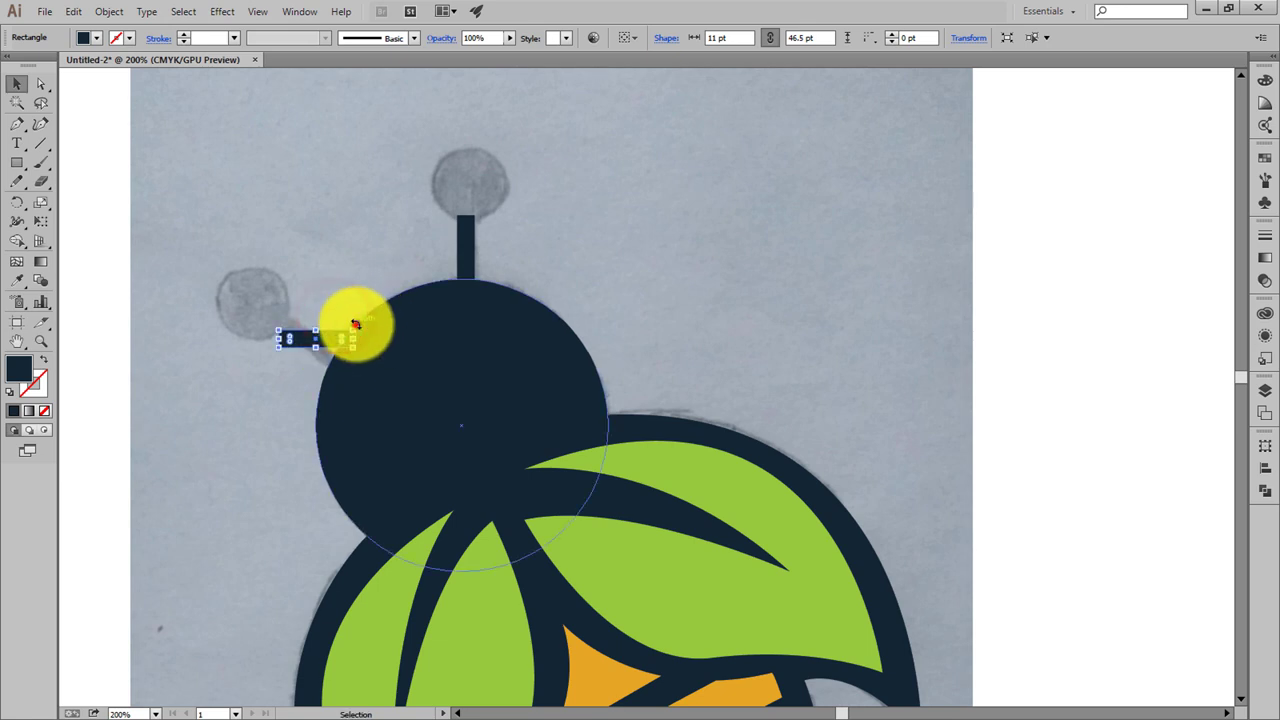
{"action": "left_click_drag", "start_coordinate": [355, 325], "coordinate": [349, 347]}
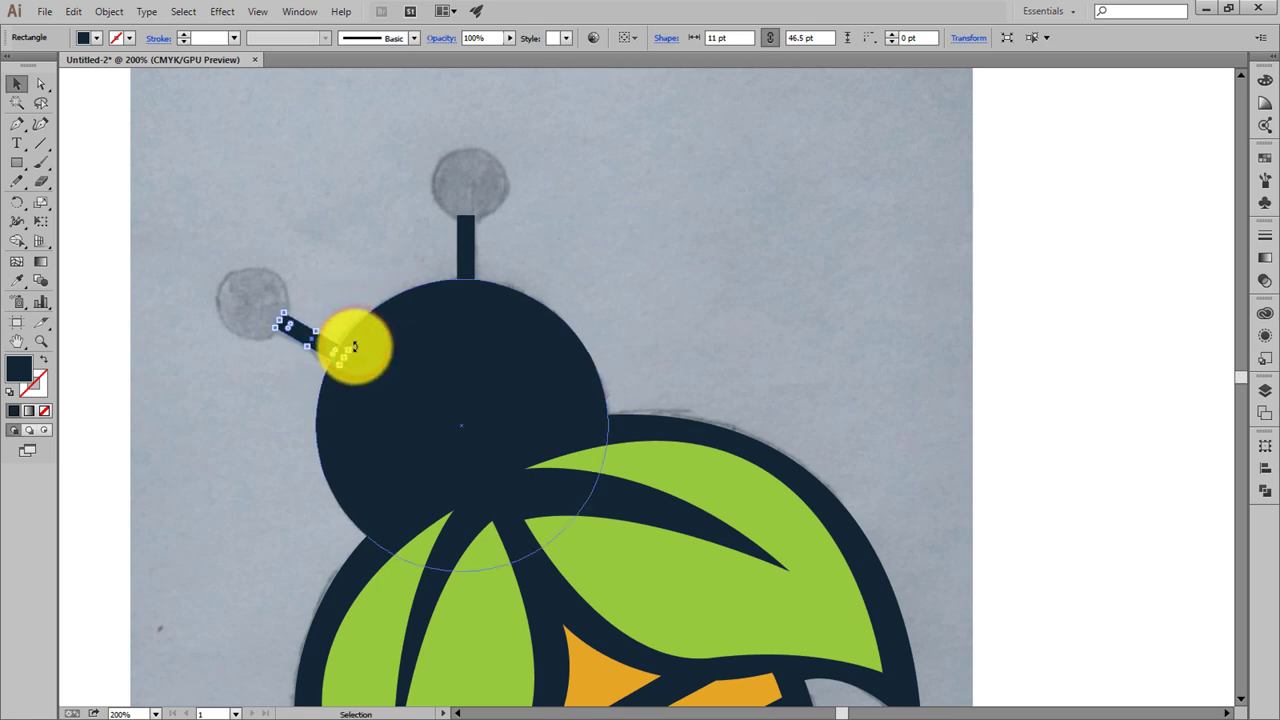
{"action": "left_click", "coordinate": [343, 271]}
Add round ball tips to both antennae with the Ellipse tool
{"action": "left_click", "coordinate": [24, 168]}
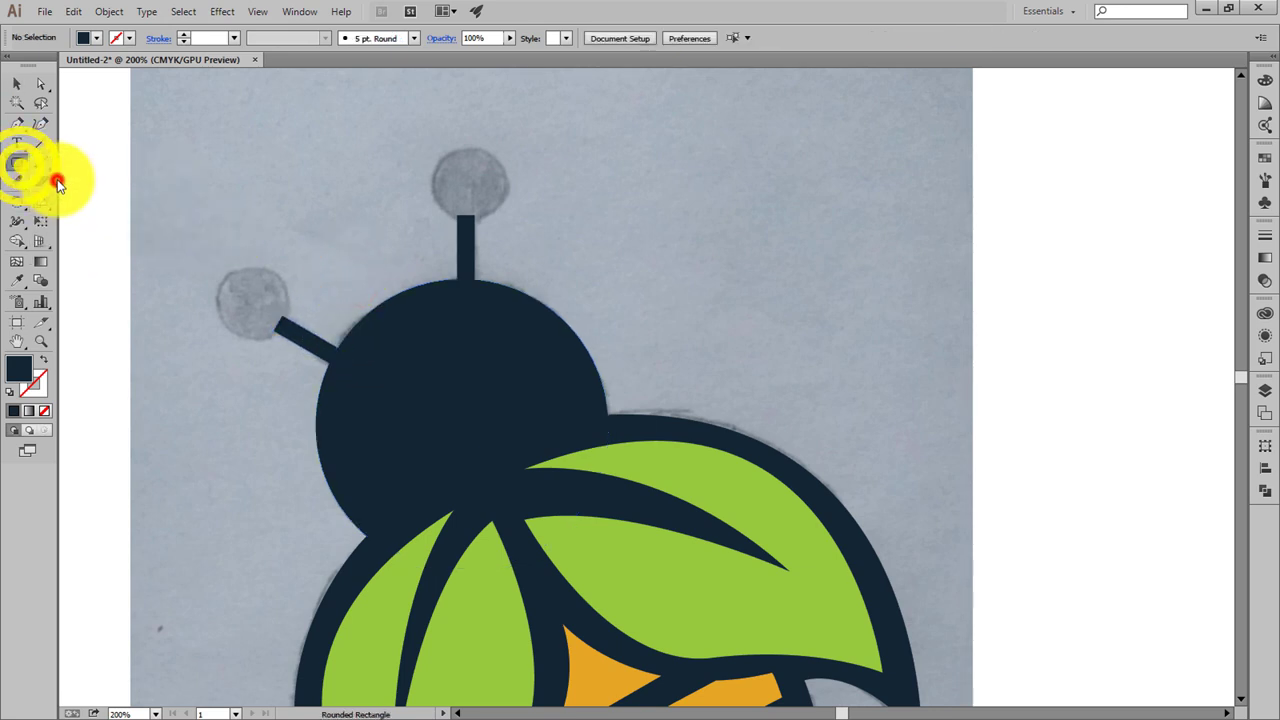
{"action": "left_click_drag", "start_coordinate": [17, 168], "coordinate": [88, 201]}
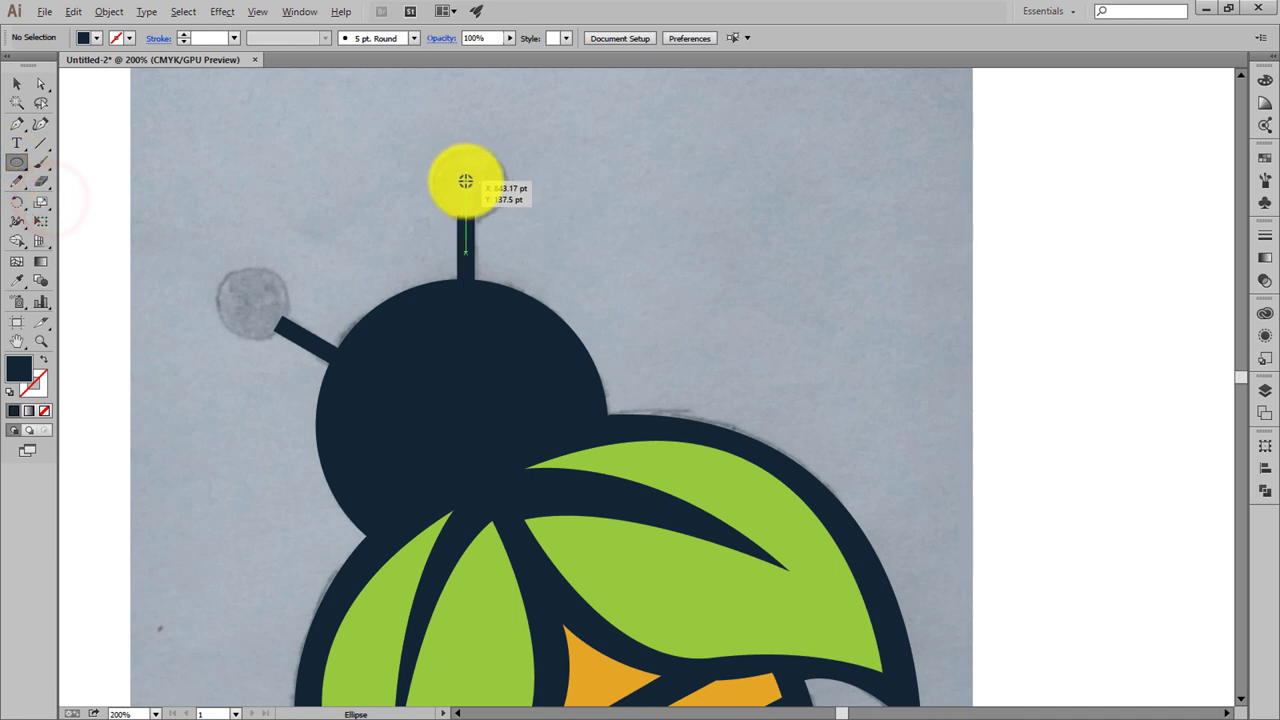
{"action": "left_click_drag", "start_coordinate": [465, 181], "coordinate": [500, 220]}
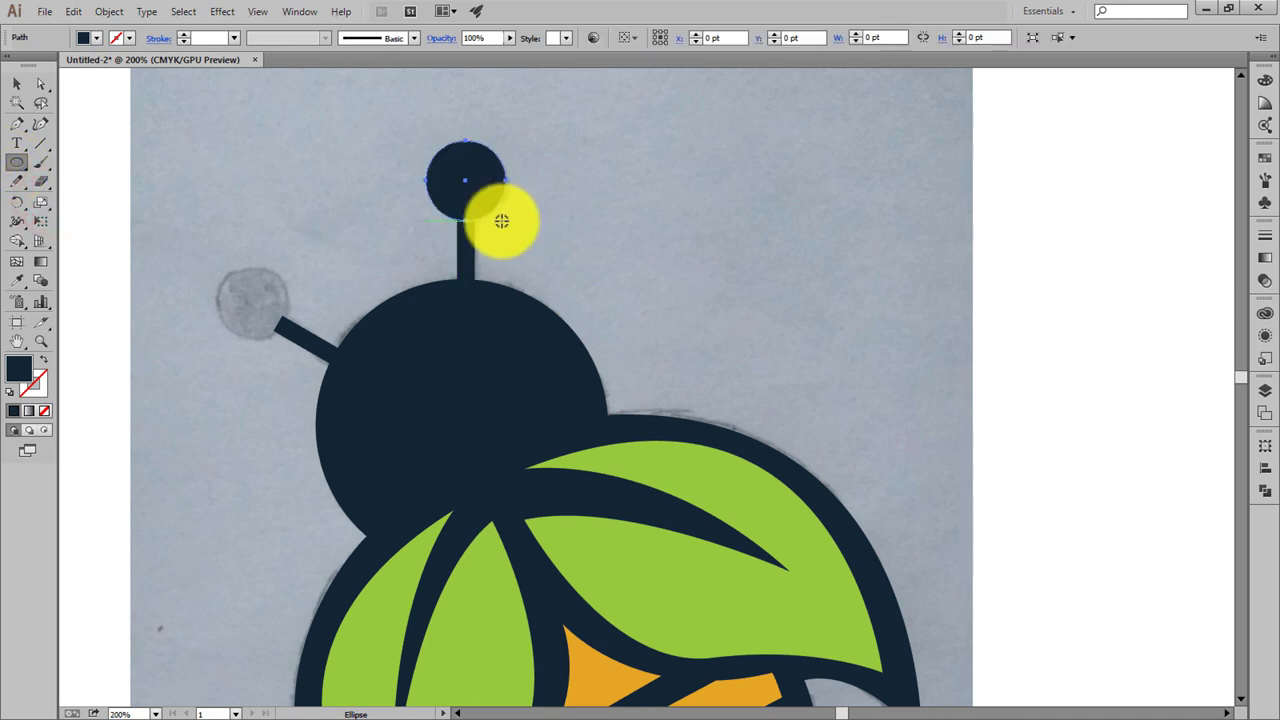
{"action": "left_click_drag", "start_coordinate": [245, 303], "coordinate": [286, 331]}
{"action": "left_click", "coordinate": [714, 258]}
{"action": "key", "text": "ctrl+0"}
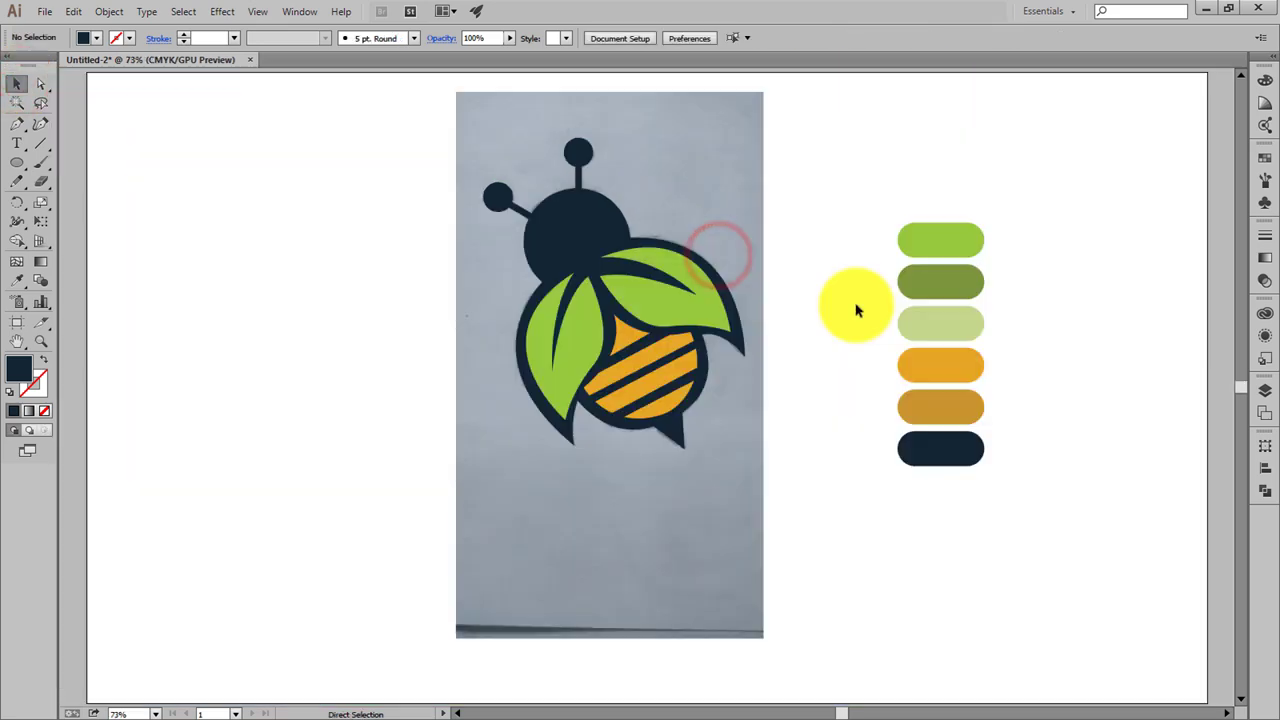
{"action": "scroll", "coordinate": [857, 310], "scroll_direction": "up", "scroll_amount": 1}
{"action": "scroll", "coordinate": [857, 310], "scroll_direction": "up", "scroll_amount": 1}
{"action": "scroll", "coordinate": [857, 310], "scroll_direction": "up", "scroll_amount": 1}
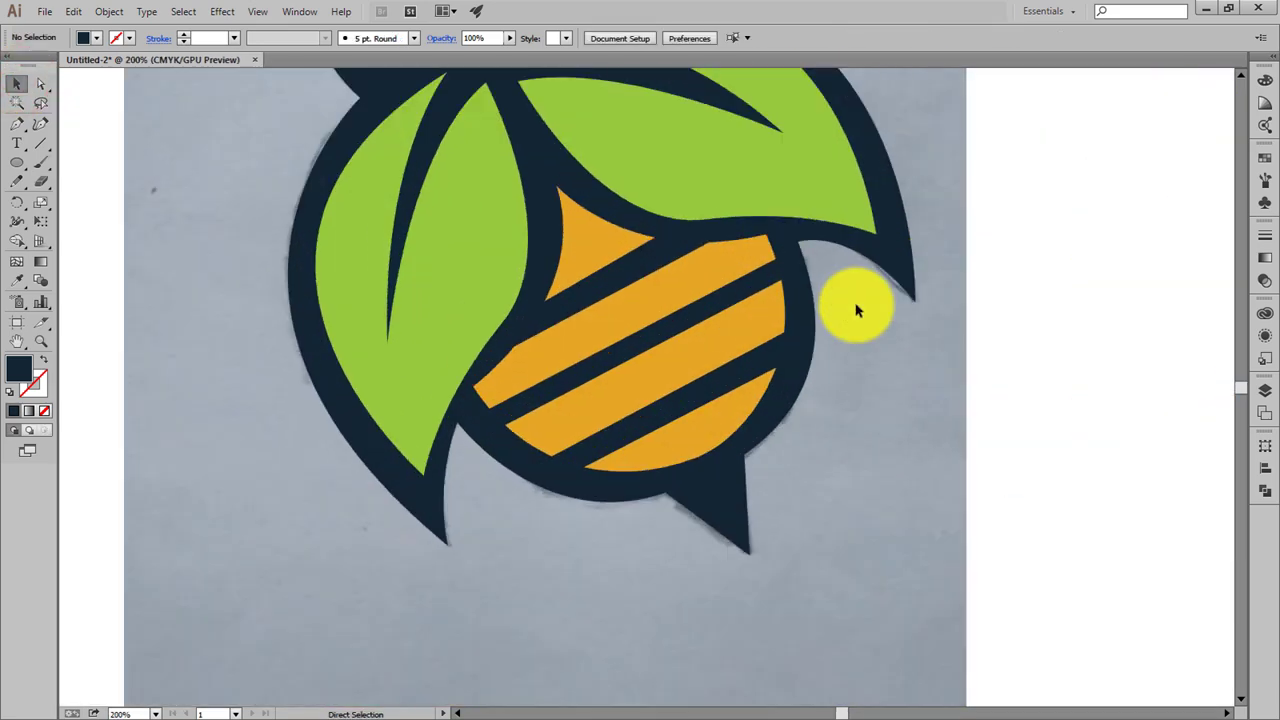
{"action": "scroll", "coordinate": [857, 305], "scroll_direction": "up", "scroll_amount": 1}
{"action": "left_click_drag", "start_coordinate": [929, 400], "coordinate": [873, 657]}
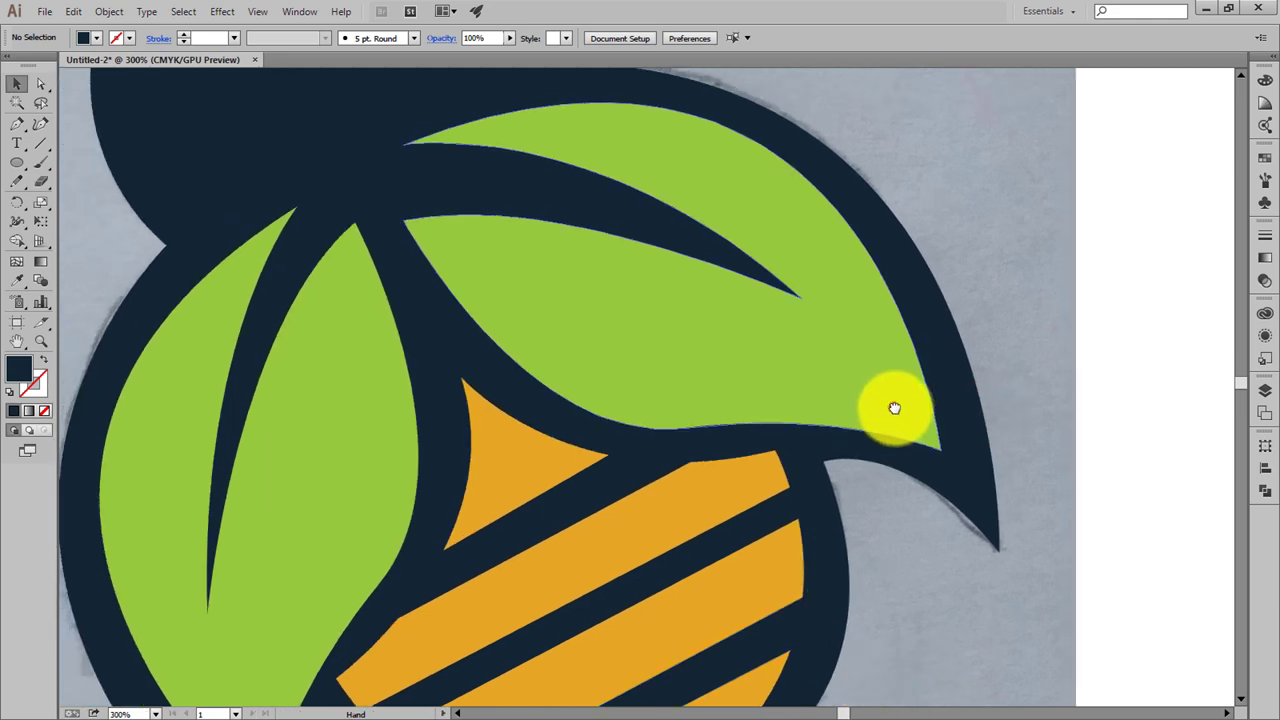
{"action": "mouse_move", "coordinate": [891, 407]}
{"action": "left_mouse_down"}
{"action": "mouse_move", "coordinate": [736, 585]}
{"action": "mouse_move", "coordinate": [786, 434]}
{"action": "mouse_move", "coordinate": [760, 600]}
{"action": "left_mouse_up"}
Shrink the spare navy circle to 146.73 pt and cut out an inner circle to form a ring
{"action": "mouse_move", "coordinate": [594, 420]}
{"action": "left_mouse_down"}
{"action": "mouse_move", "coordinate": [706, 420]}
{"action": "mouse_move", "coordinate": [827, 218]}
{"action": "mouse_move", "coordinate": [984, 243]}
{"action": "left_mouse_up"}
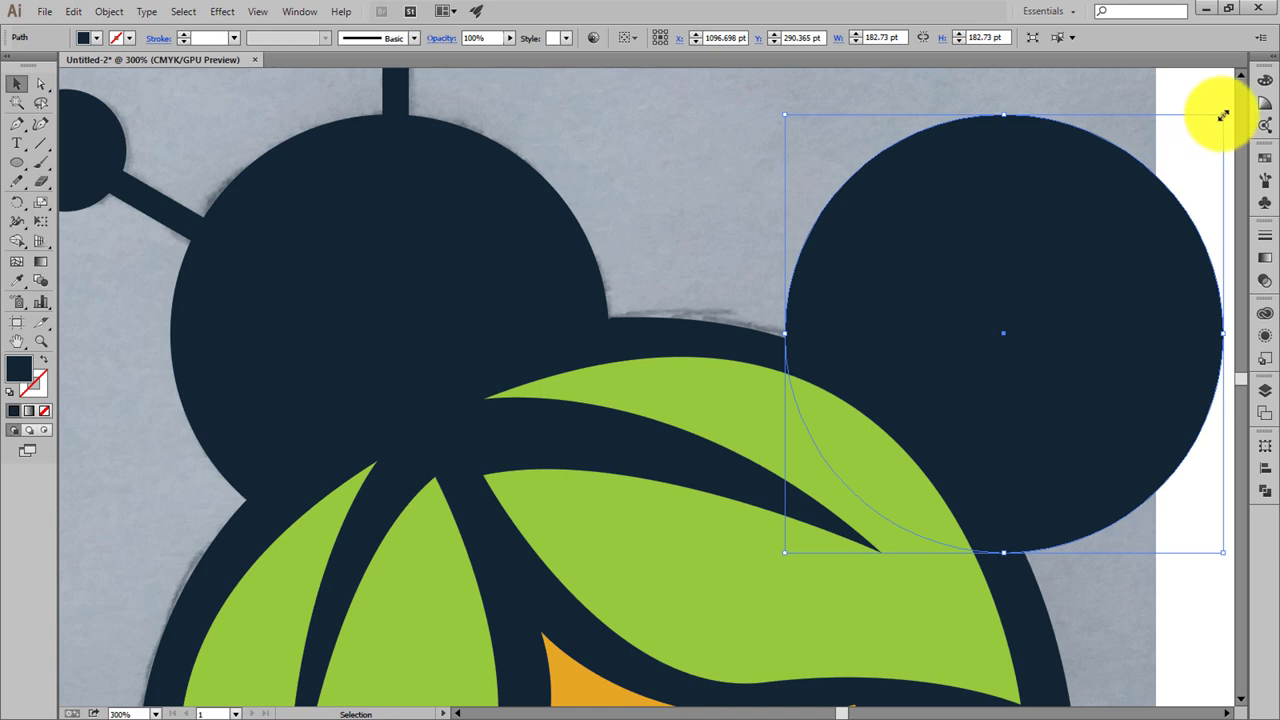
{"action": "left_click_drag", "start_coordinate": [1222, 116], "coordinate": [1180, 158]}
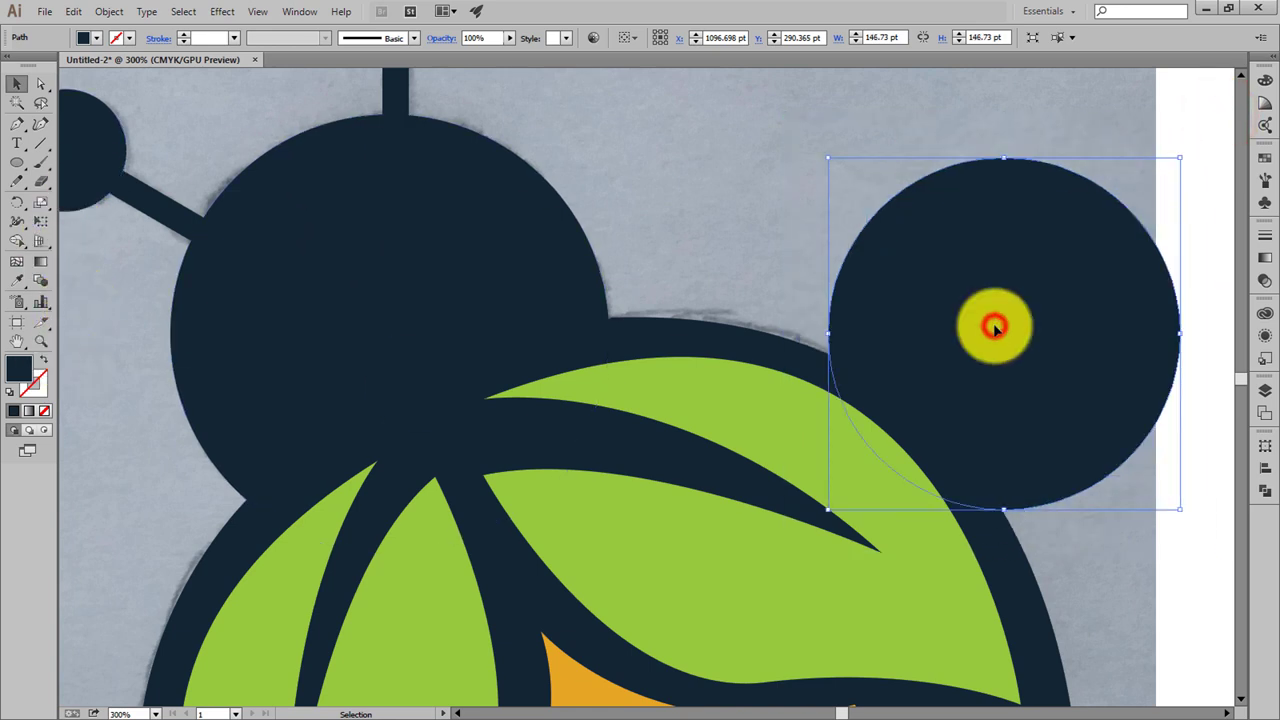
{"action": "key", "text": "ctrl+shift+b"}
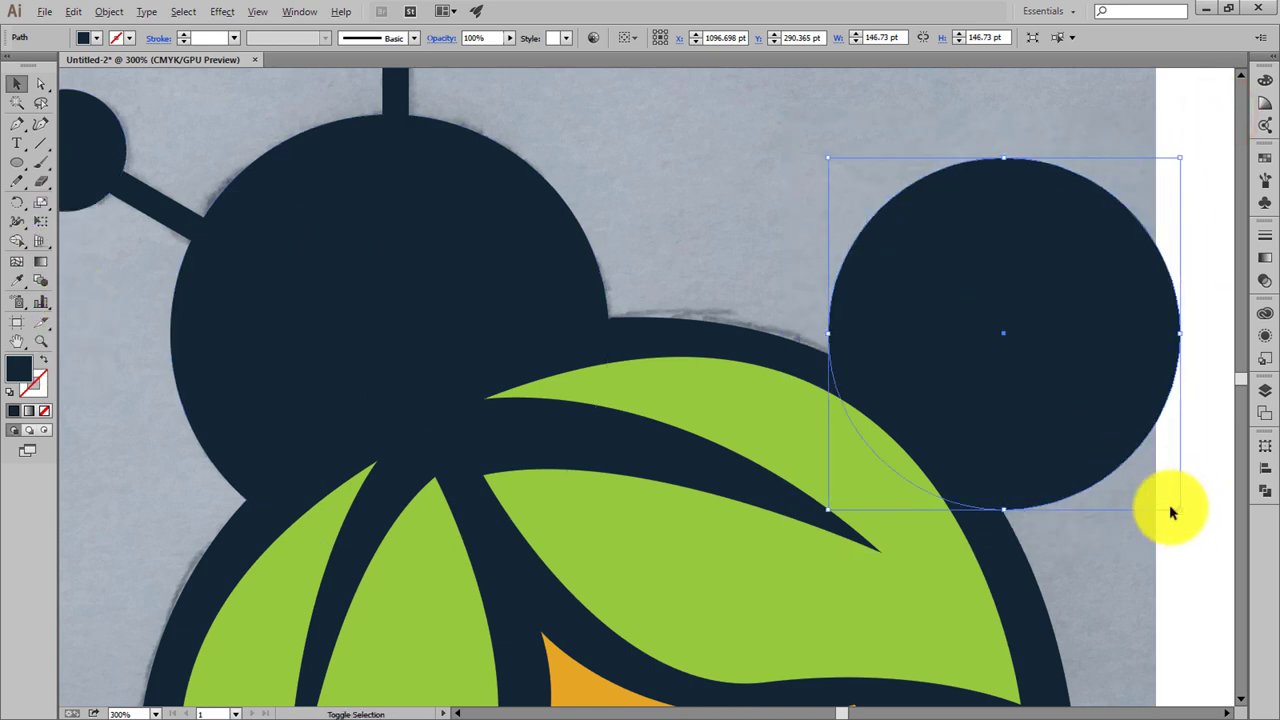
{"action": "left_click_drag", "start_coordinate": [1182, 510], "coordinate": [1148, 478]}
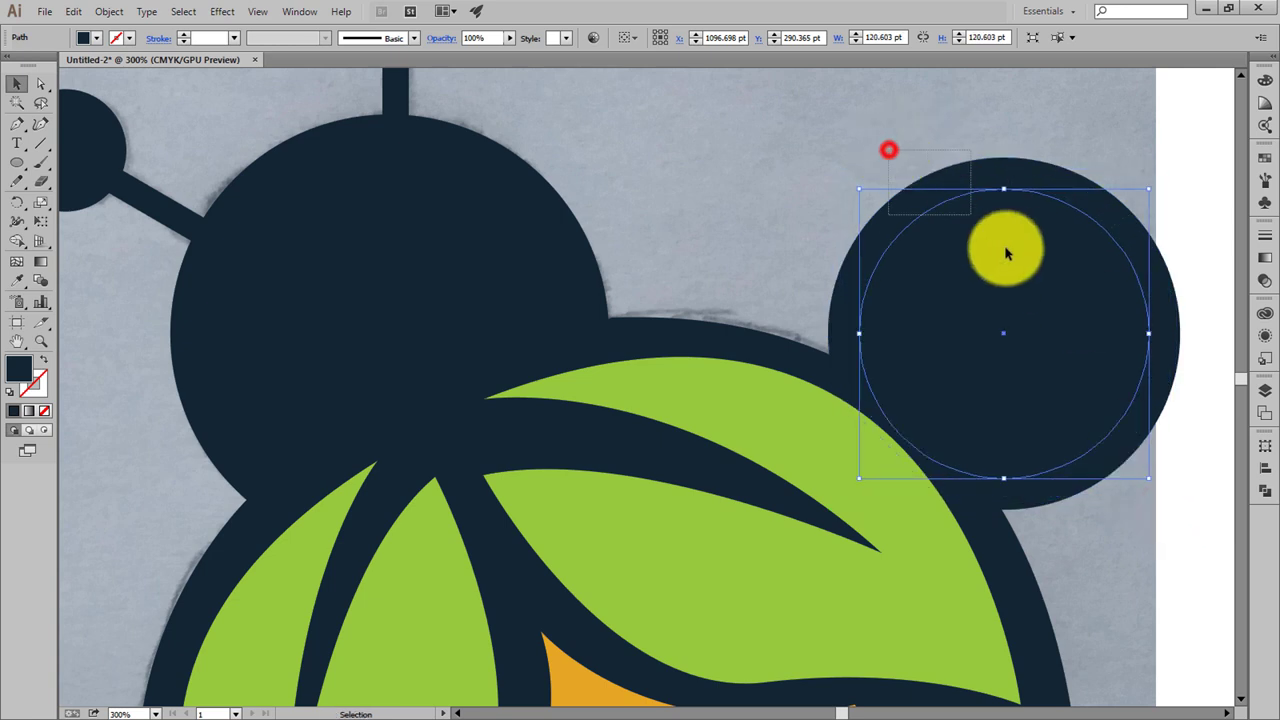
{"action": "left_click", "coordinate": [17, 241]}
{"action": "left_click", "coordinate": [914, 337], "text": "alt"}
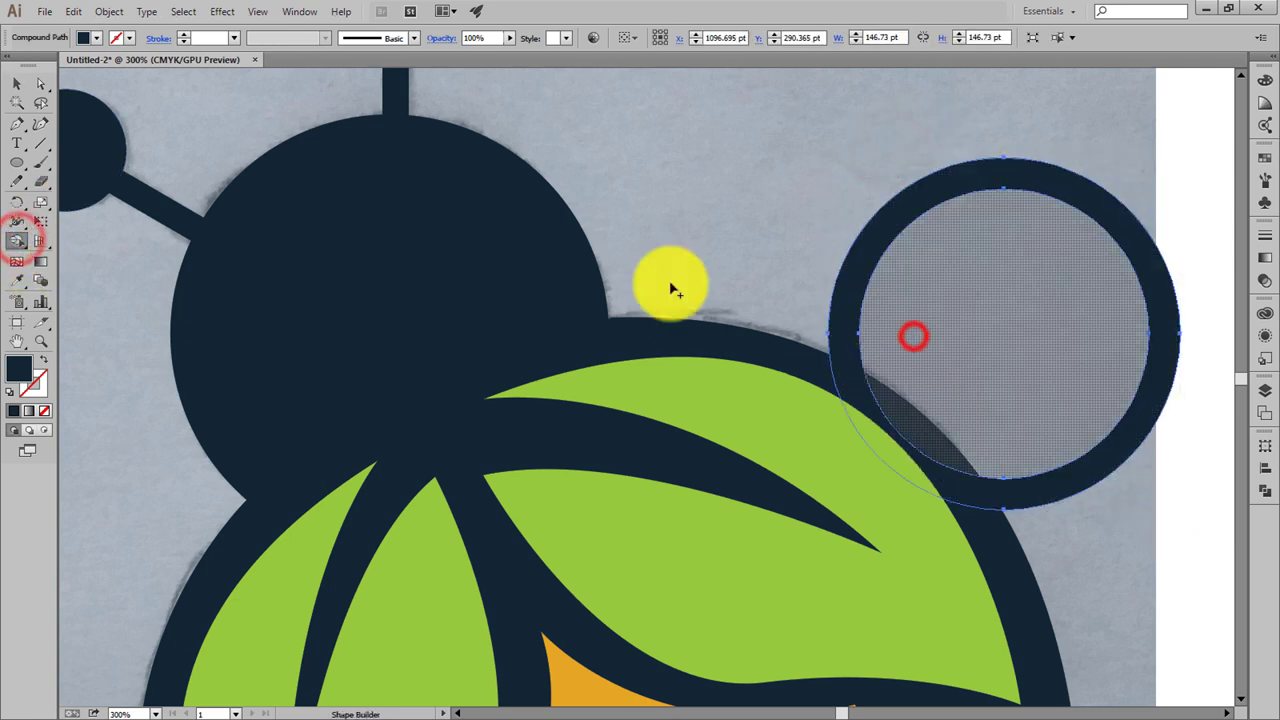
Move the ring onto the navy head and fill it white
{"action": "left_click", "coordinate": [20, 84]}
{"action": "left_click", "coordinate": [837, 129]}
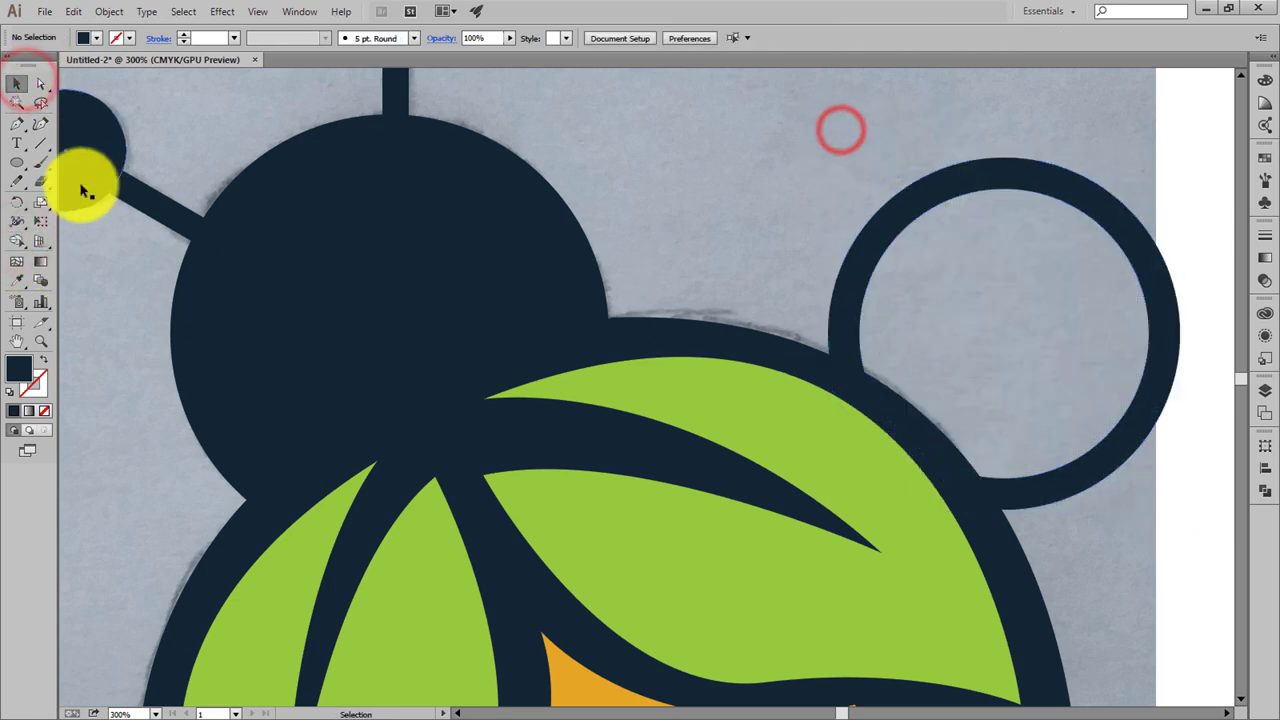
{"action": "left_click_drag", "start_coordinate": [914, 230], "coordinate": [289, 200]}
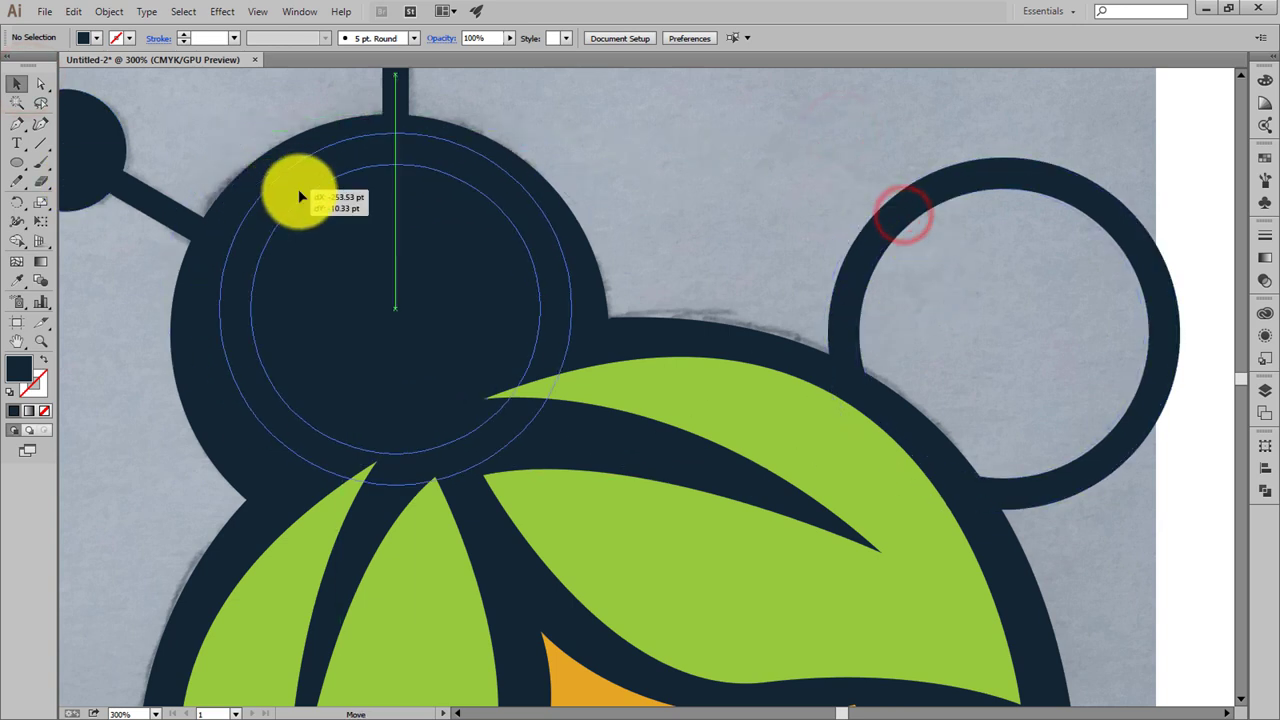
{"action": "left_click", "coordinate": [84, 38]}
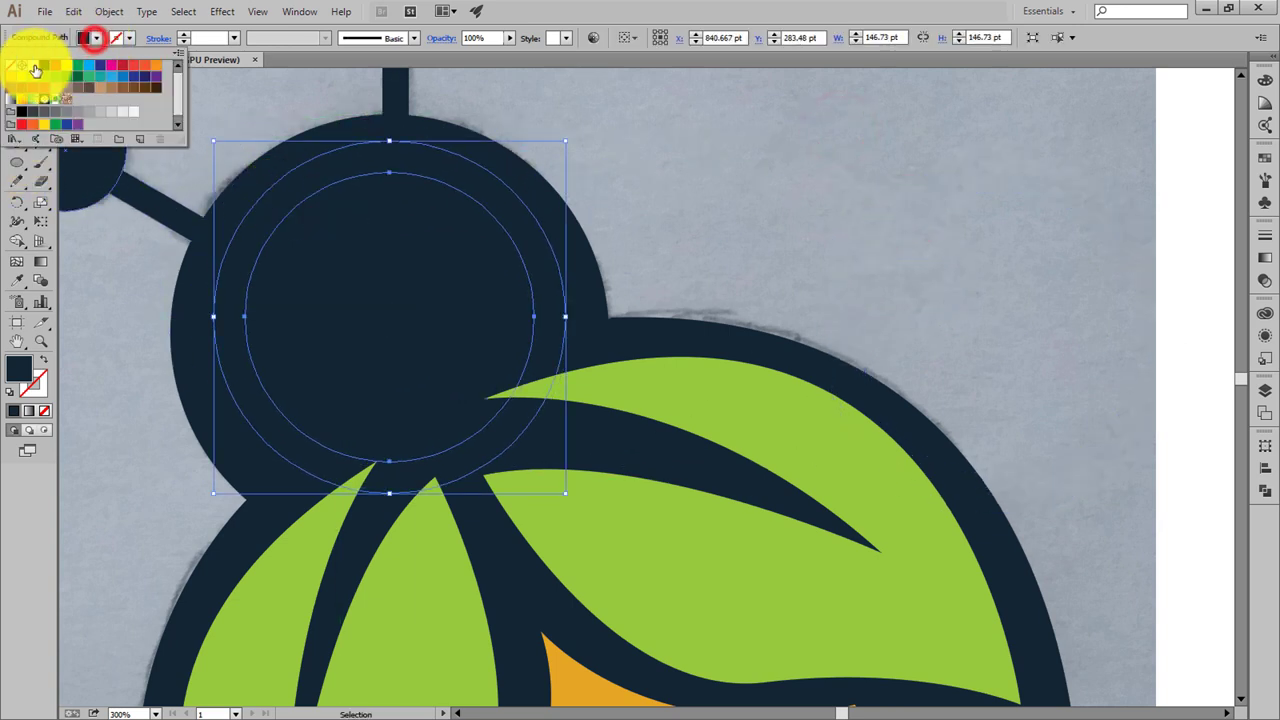
{"action": "left_click", "coordinate": [32, 66]}
{"action": "left_click", "coordinate": [792, 198]}
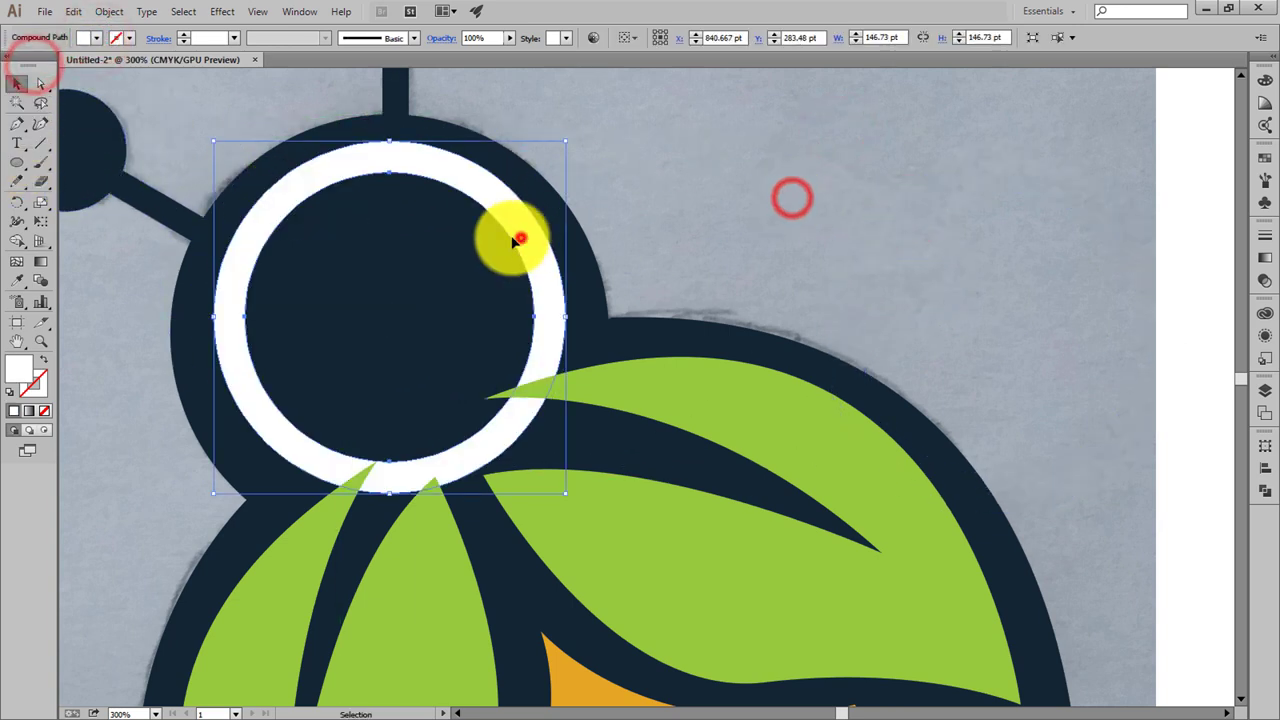
{"action": "left_click", "coordinate": [40, 143]}
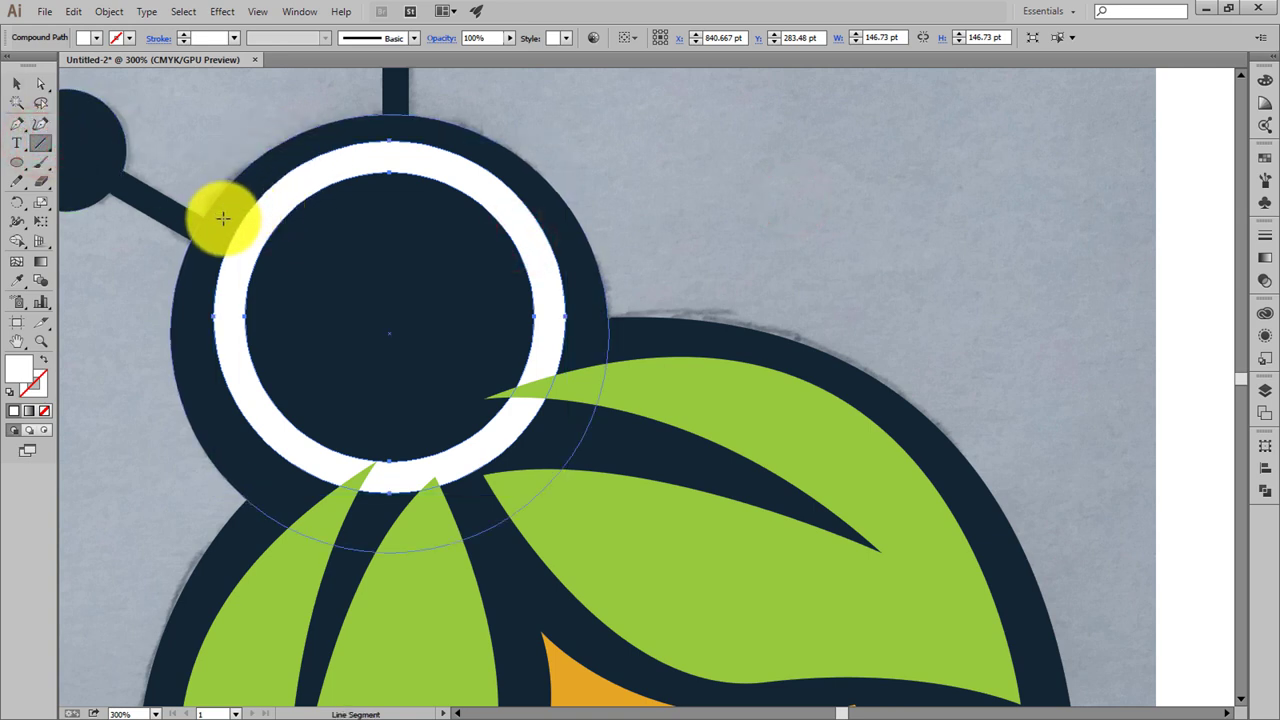
Draw short Line Segment cuts across the white ring's upper-left and right sides, then deselect
{"action": "left_click_drag", "start_coordinate": [228, 213], "coordinate": [315, 254]}
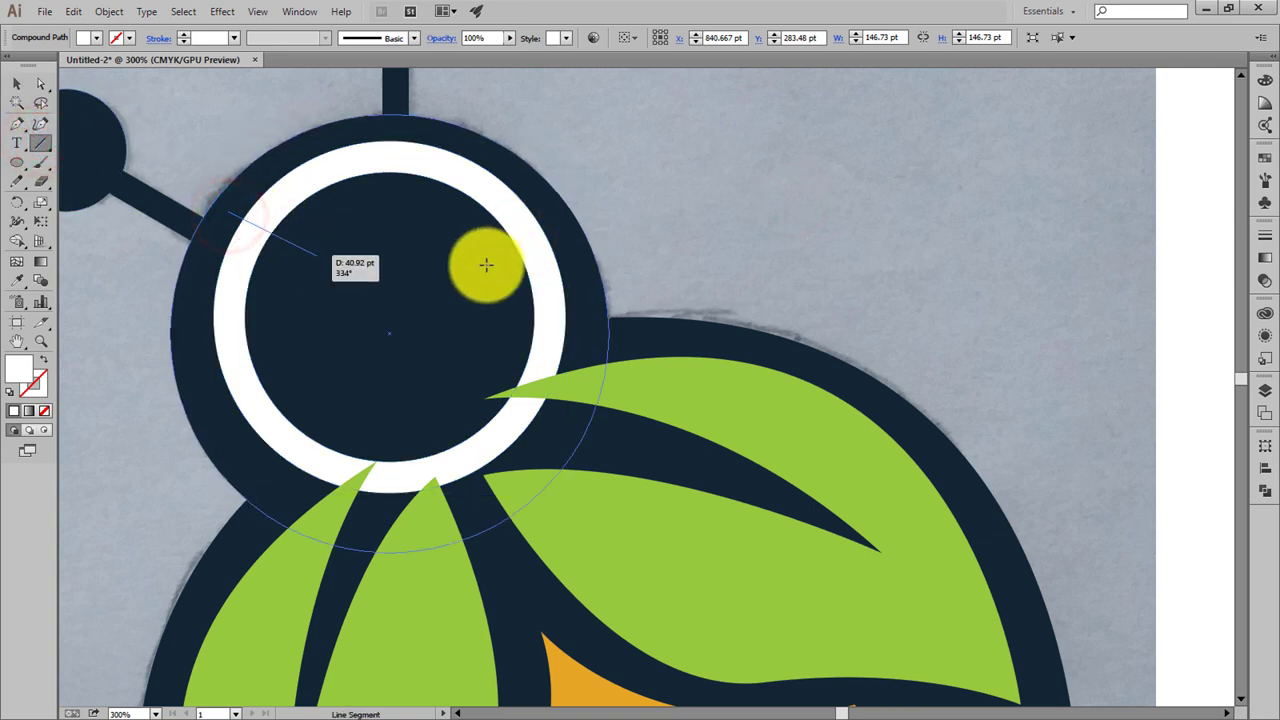
{"action": "left_click_drag", "start_coordinate": [510, 276], "coordinate": [576, 277]}
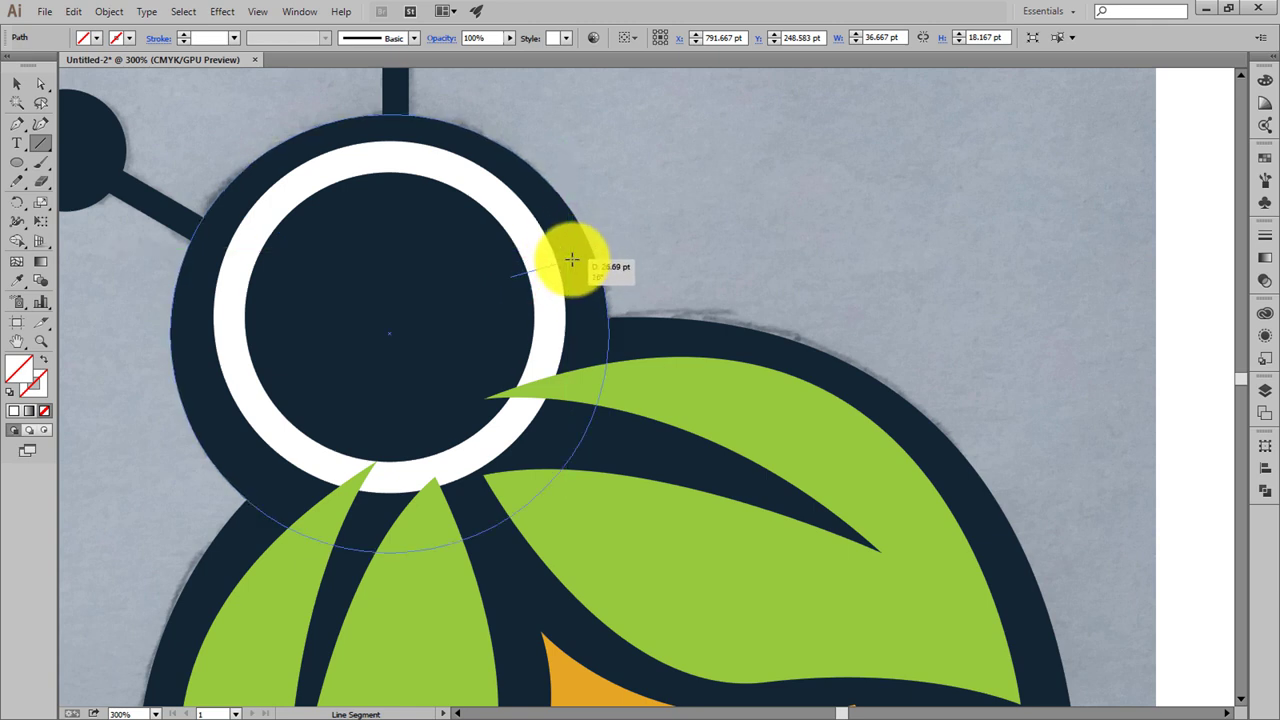
{"action": "left_click_drag", "start_coordinate": [519, 307], "coordinate": [573, 301]}
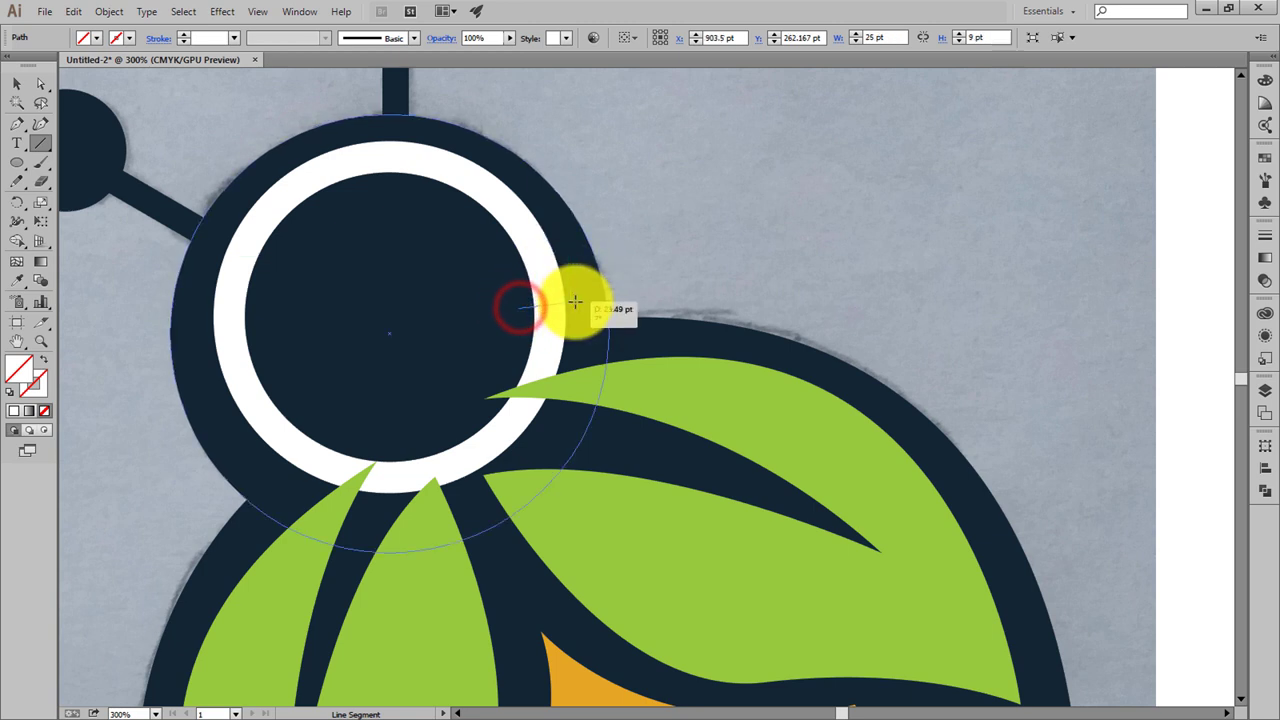
{"action": "left_click_drag", "start_coordinate": [509, 340], "coordinate": [569, 352]}
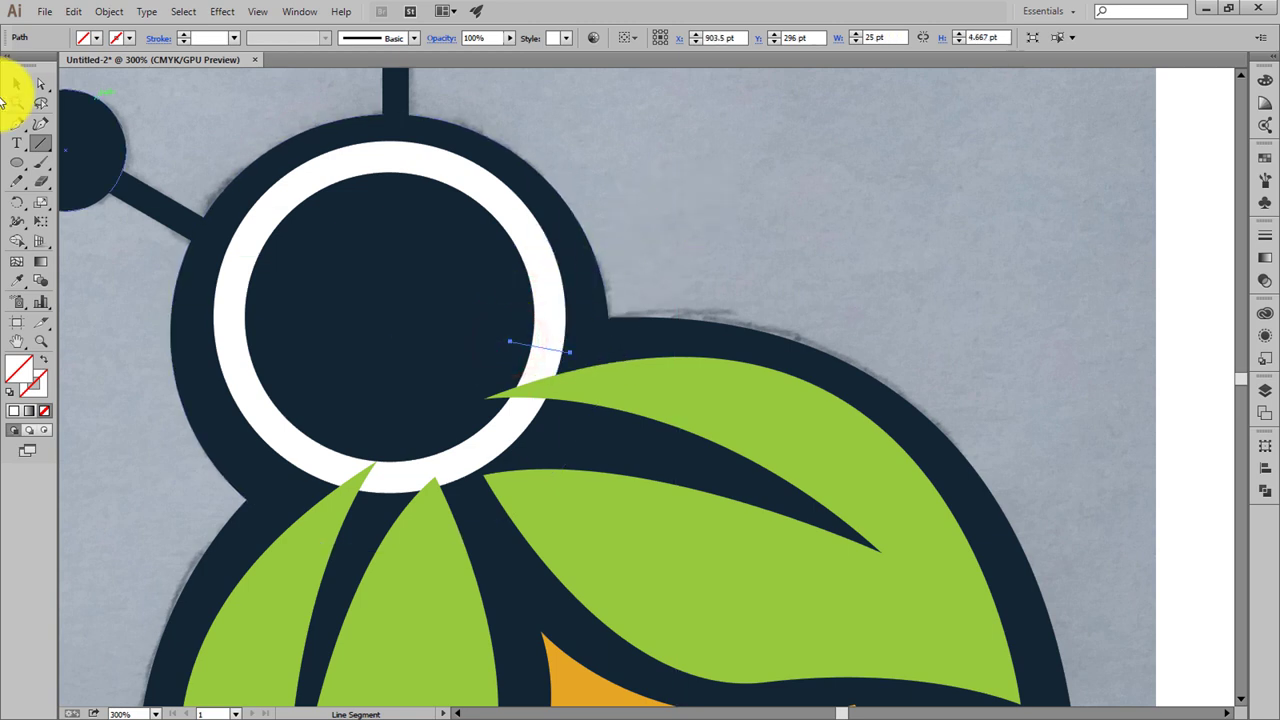
{"action": "left_click", "coordinate": [19, 86]}
{"action": "left_click", "coordinate": [794, 121]}
{"action": "left_click_drag", "start_coordinate": [612, 335], "coordinate": [637, 328]}
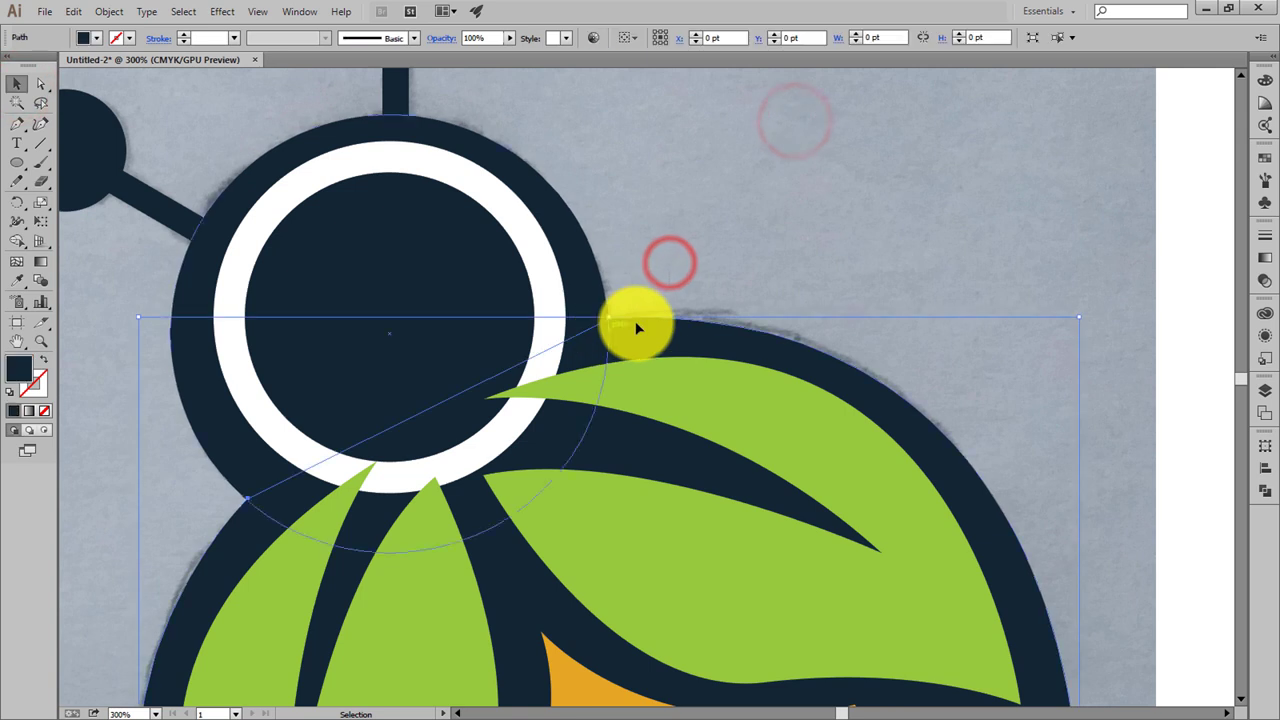
{"action": "left_click", "coordinate": [637, 328]}
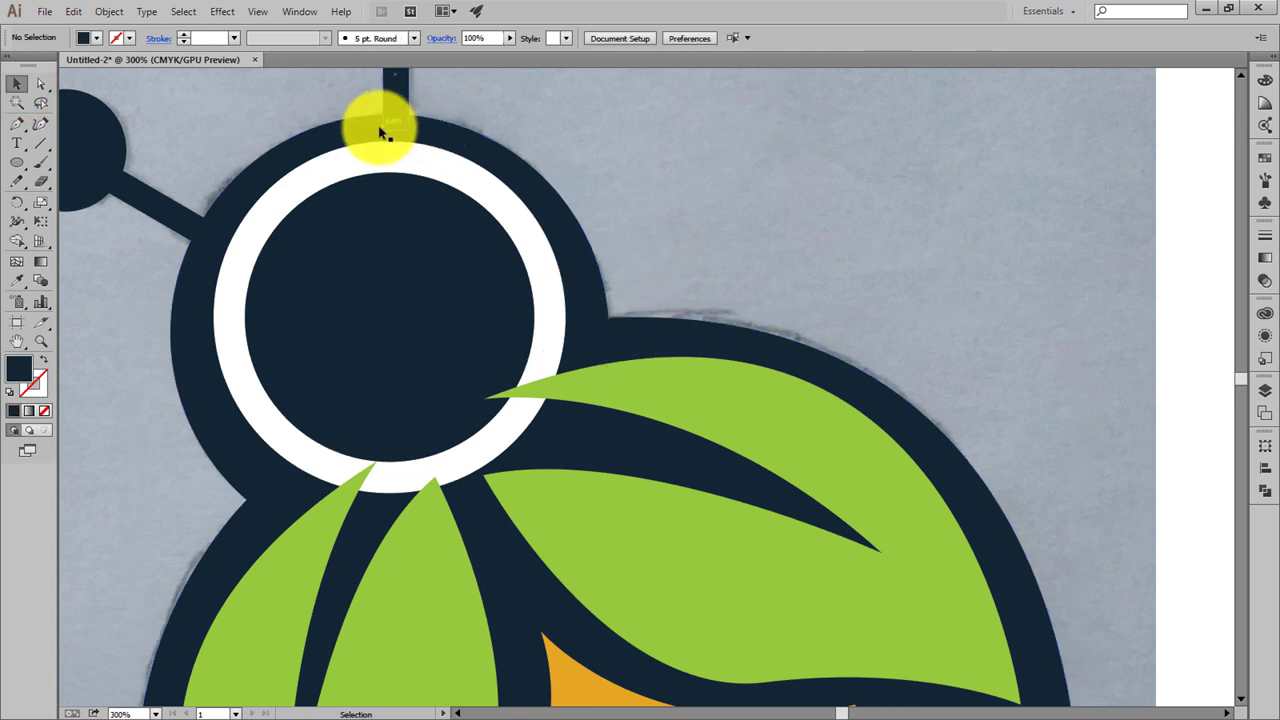
{"action": "key", "text": "ctrl+minus"}
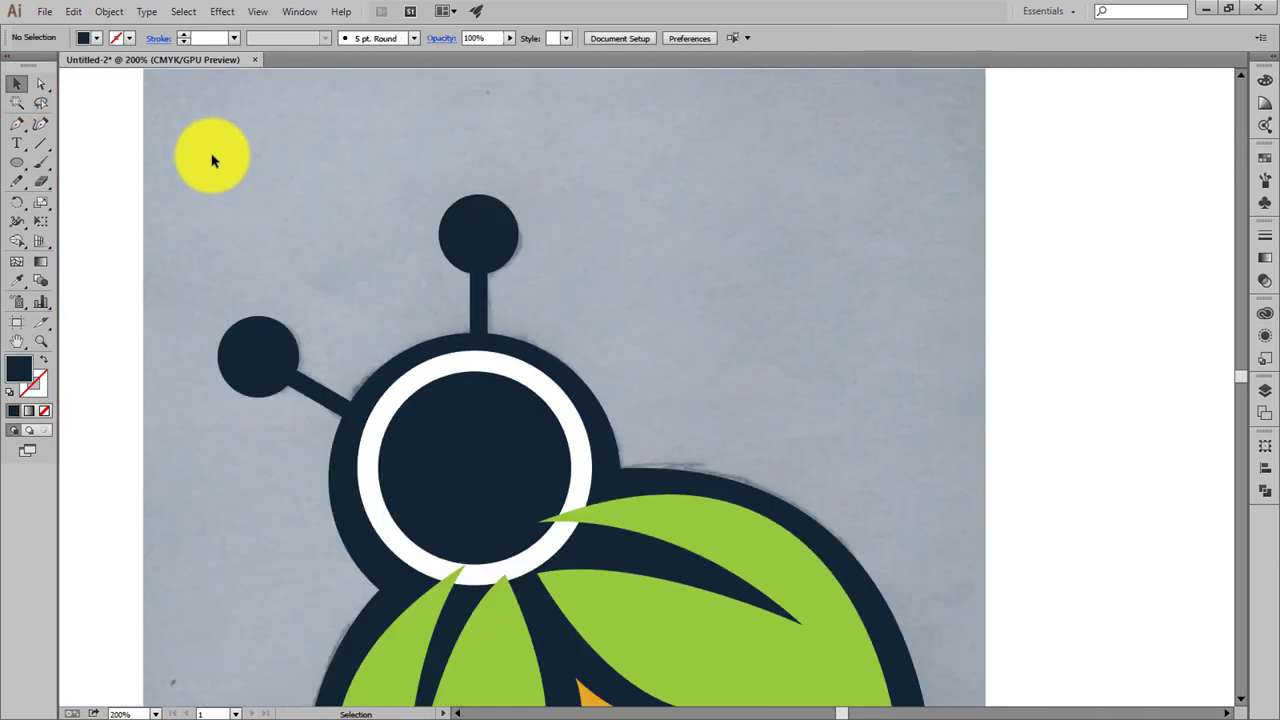
Send both antennae, stems and tips, behind the navy head
{"action": "left_click_drag", "start_coordinate": [200, 254], "coordinate": [523, 286]}
{"action": "left_click", "coordinate": [264, 338], "text": "shift"}
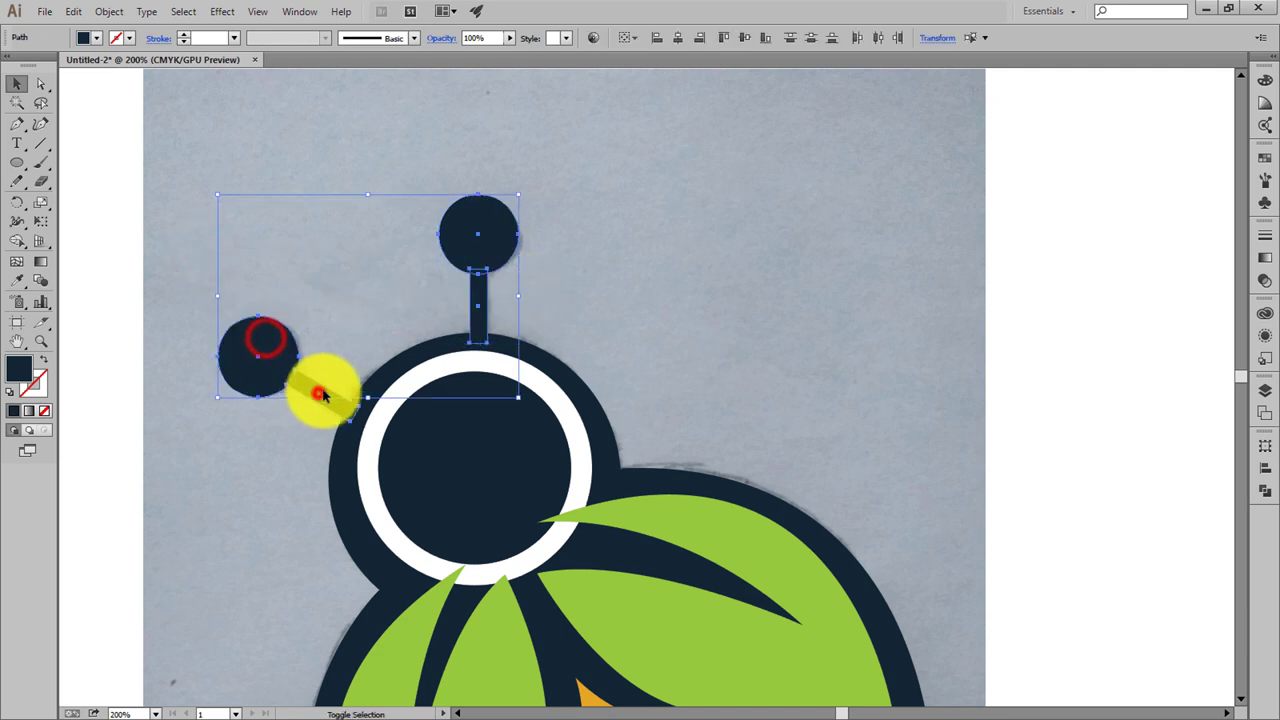
{"action": "left_click", "coordinate": [316, 390], "text": "shift"}
{"action": "key", "text": "ctrl+shift+bracketleft"}
{"action": "key", "text": "v"}
{"action": "left_click", "coordinate": [371, 317]}
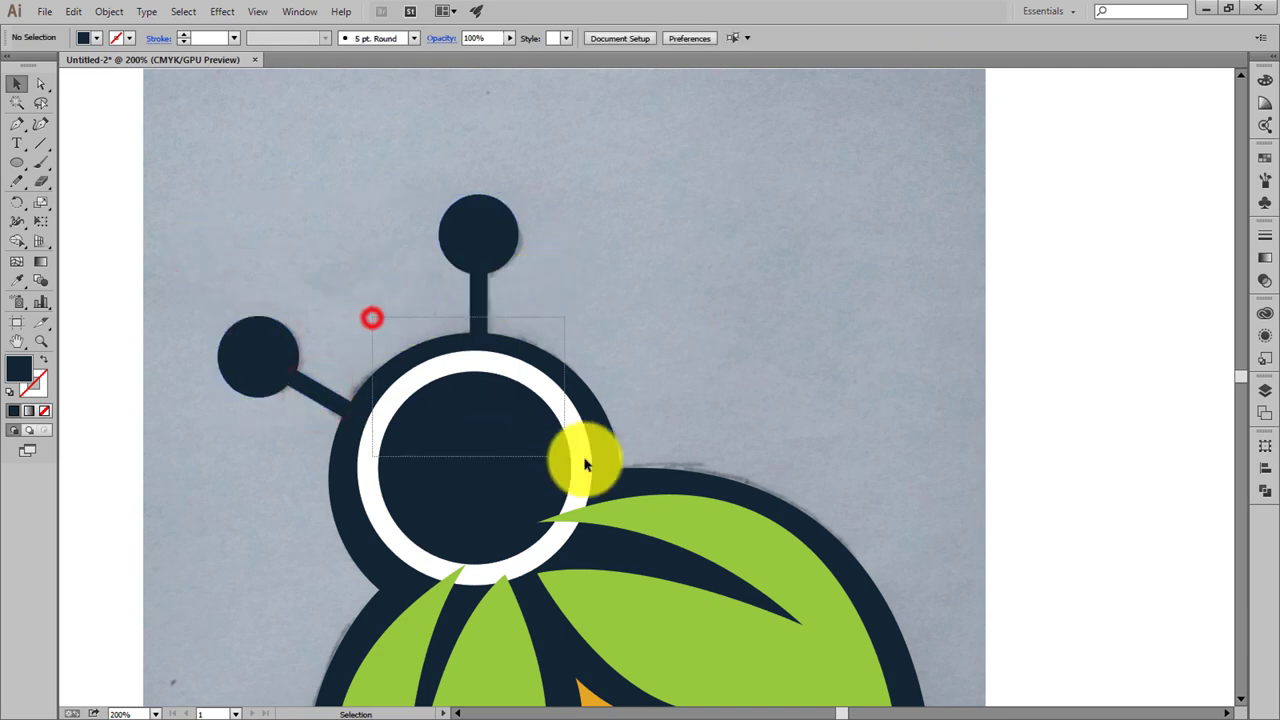
Merge the white ring pieces around the left and bottom into the head with Shape Builder
{"action": "left_click", "coordinate": [624, 467]}
{"action": "left_click", "coordinate": [16, 241]}
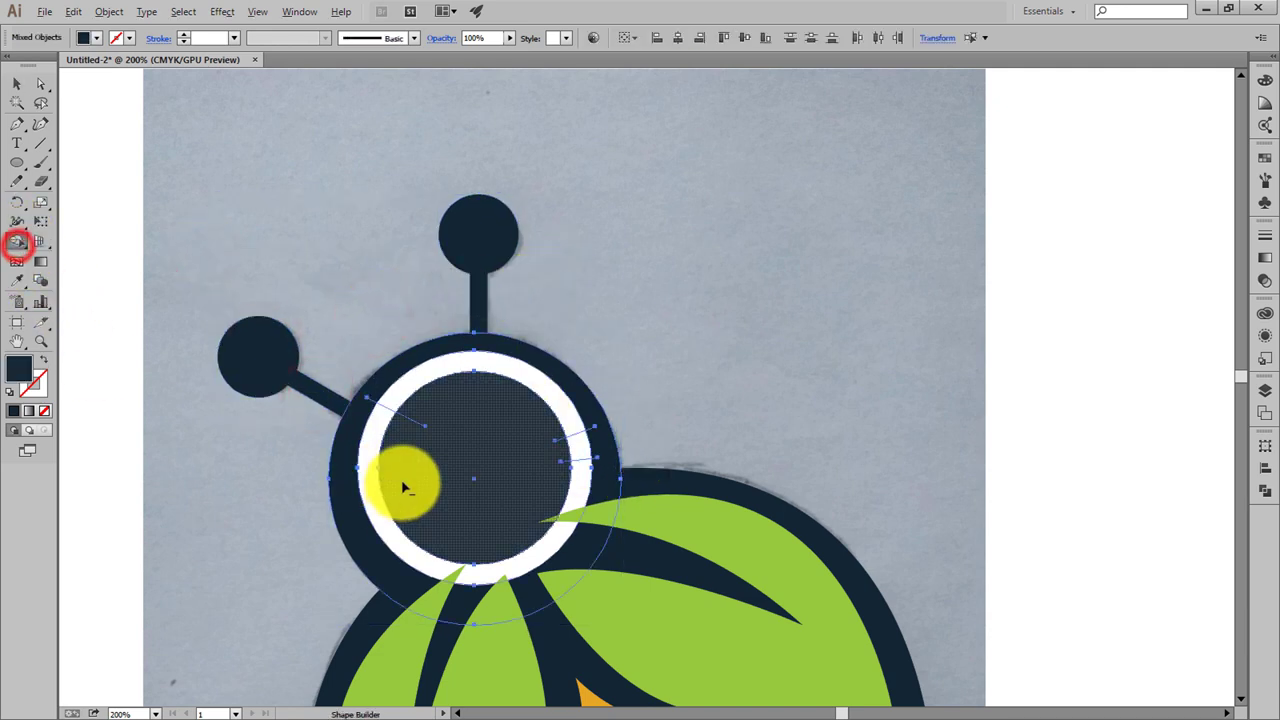
{"action": "mouse_move", "coordinate": [371, 473]}
{"action": "left_mouse_down"}
{"action": "mouse_move", "coordinate": [590, 460]}
{"action": "mouse_move", "coordinate": [578, 452]}
{"action": "left_mouse_up"}
{"action": "left_click", "coordinate": [16, 83]}
{"action": "left_click", "coordinate": [294, 177]}
Merge the lower-left and lower-right ring parts into the dark head
{"action": "left_click", "coordinate": [419, 349]}
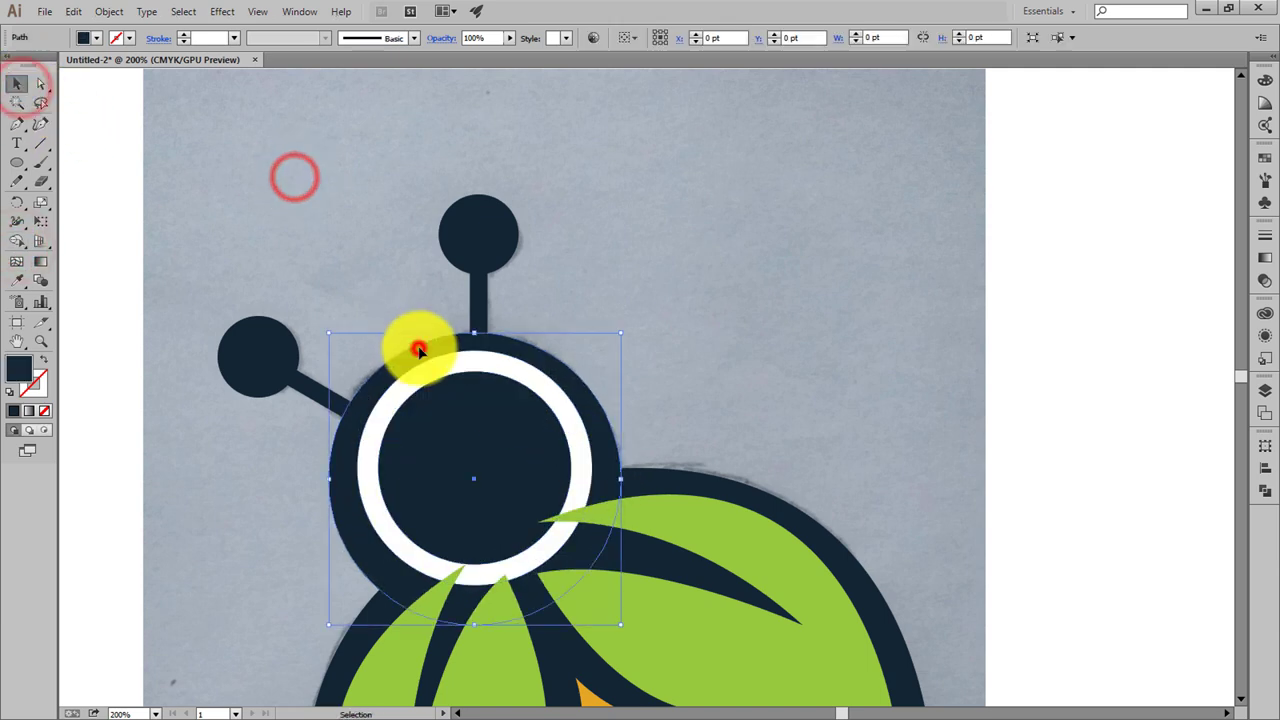
{"action": "left_click_drag", "start_coordinate": [306, 323], "coordinate": [700, 534]}
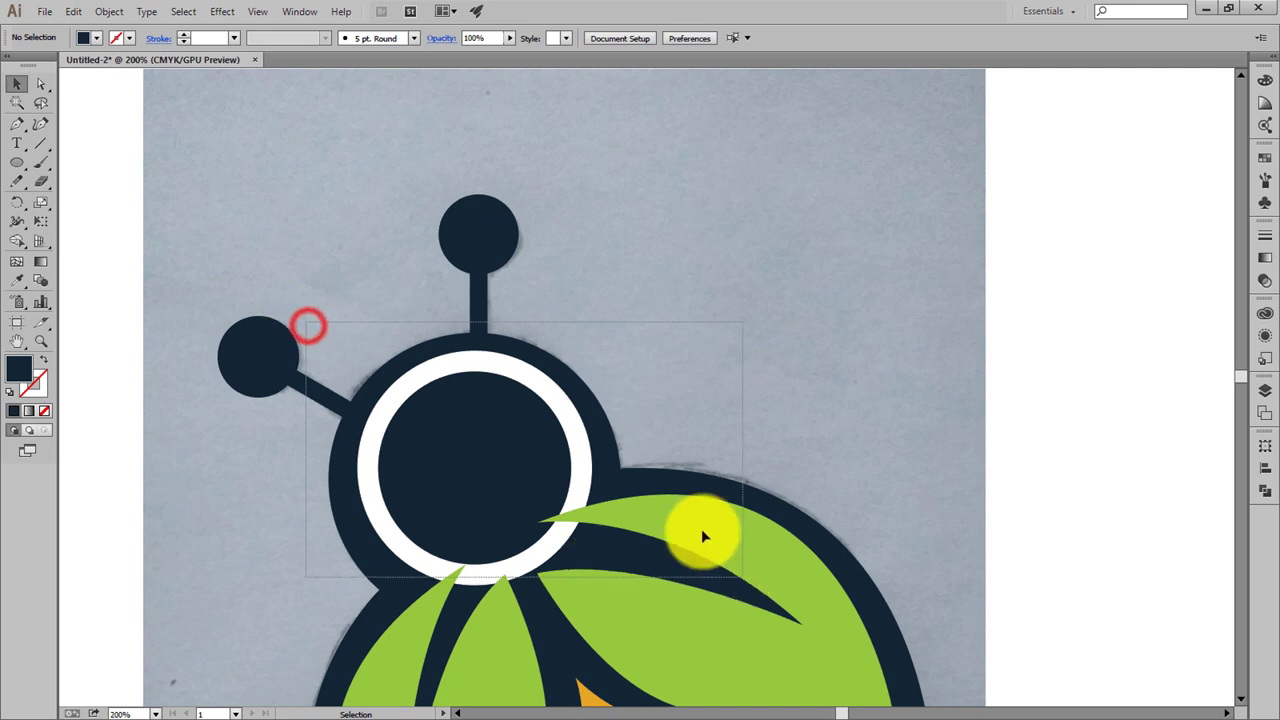
{"action": "left_click", "coordinate": [15, 248]}
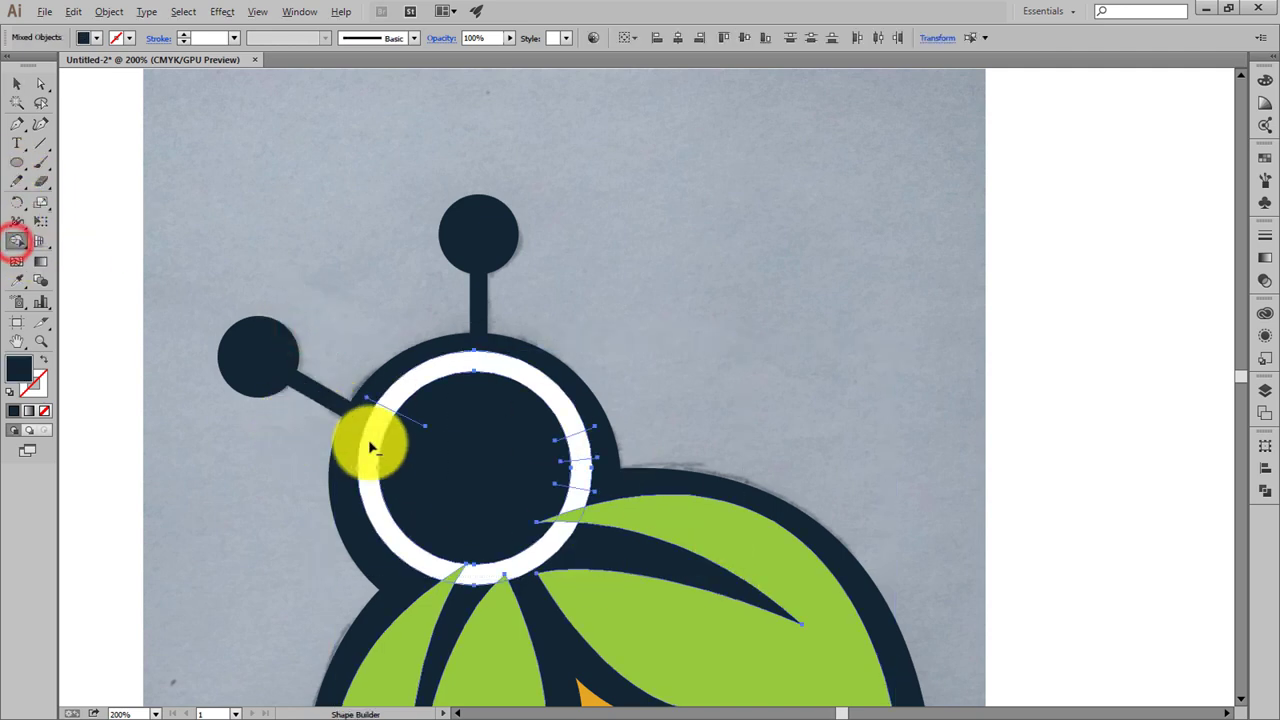
{"action": "mouse_move", "coordinate": [373, 444]}
{"action": "left_mouse_down"}
{"action": "mouse_move", "coordinate": [560, 533]}
{"action": "mouse_move", "coordinate": [537, 555]}
{"action": "left_mouse_up"}
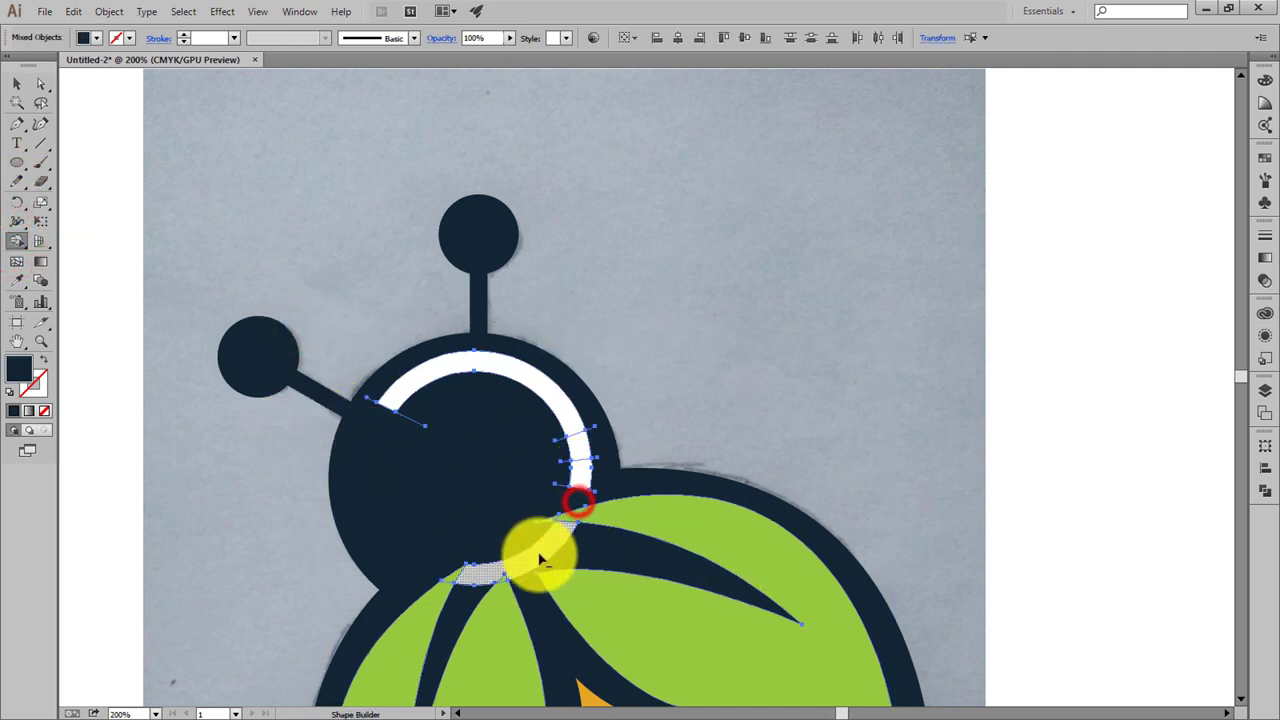
{"action": "left_click", "coordinate": [577, 447]}
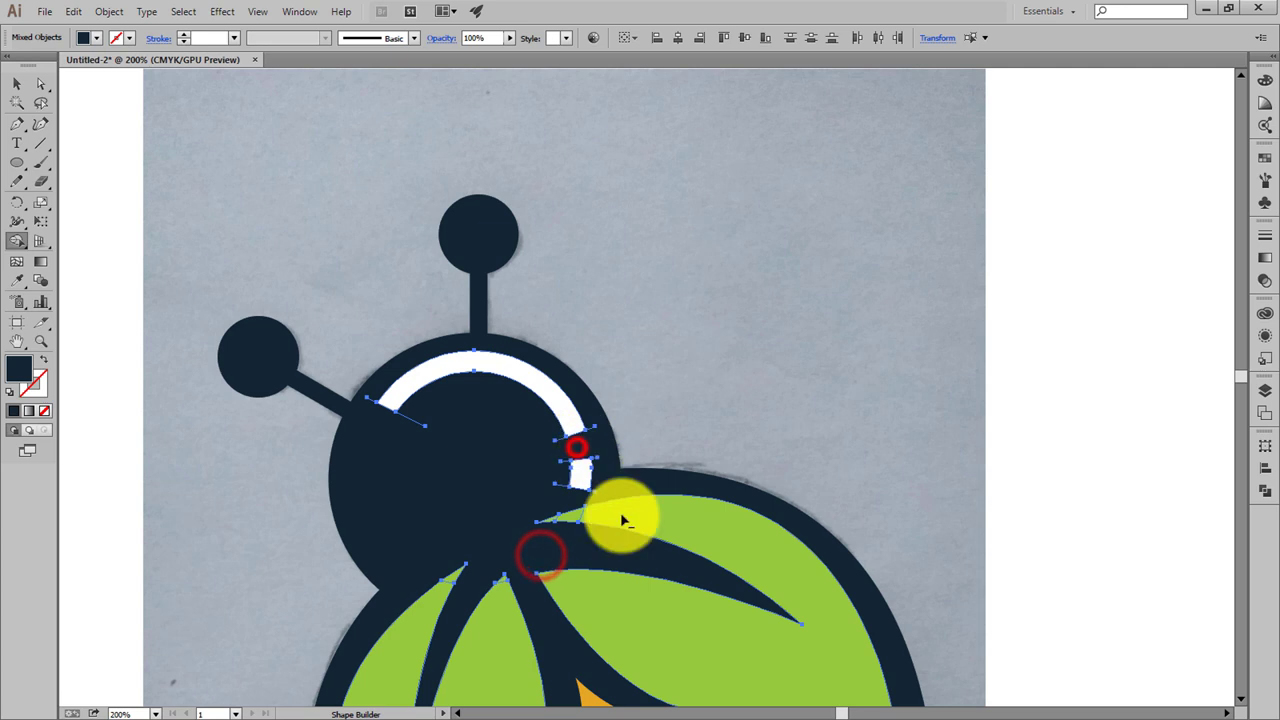
{"action": "left_click", "coordinate": [16, 84]}
{"action": "left_click", "coordinate": [681, 242]}
Adjust the white arc's left end and move the small leftover piece toward it
{"action": "left_click_drag", "start_coordinate": [594, 428], "coordinate": [592, 428]}
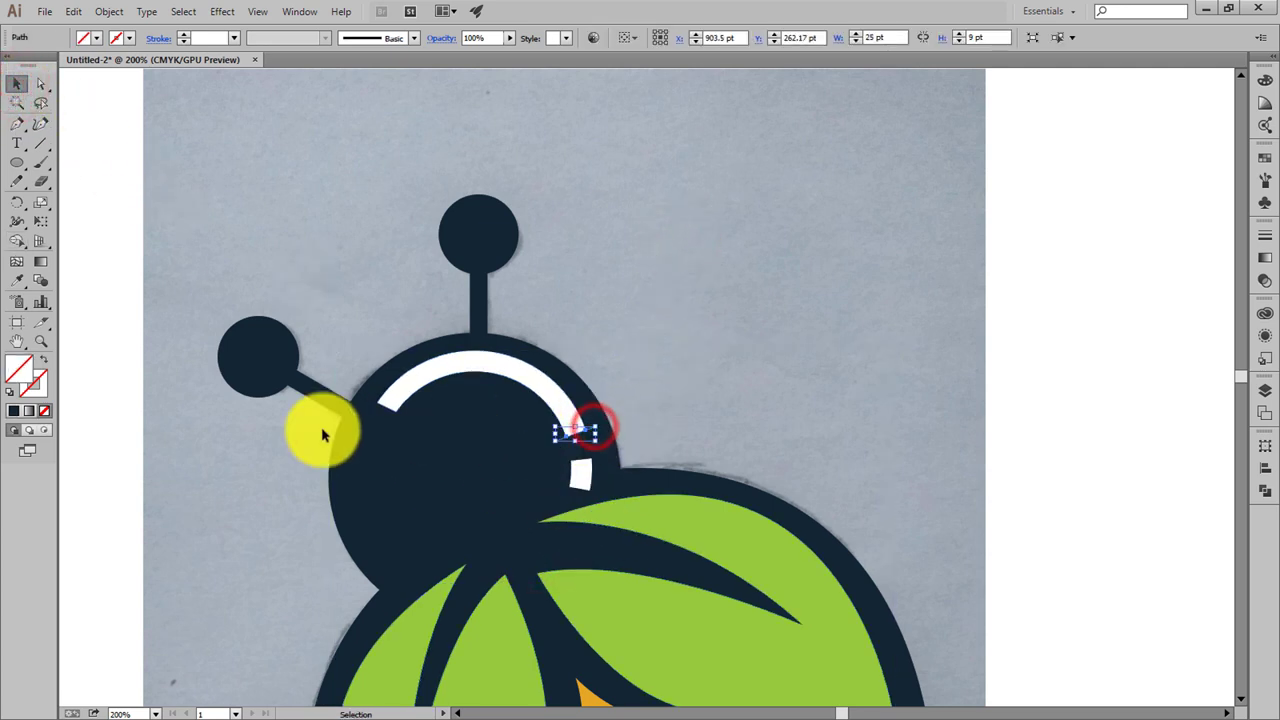
{"action": "key", "text": "ctrl+shift+a"}
{"action": "left_click_drag", "start_coordinate": [374, 401], "coordinate": [376, 406]}
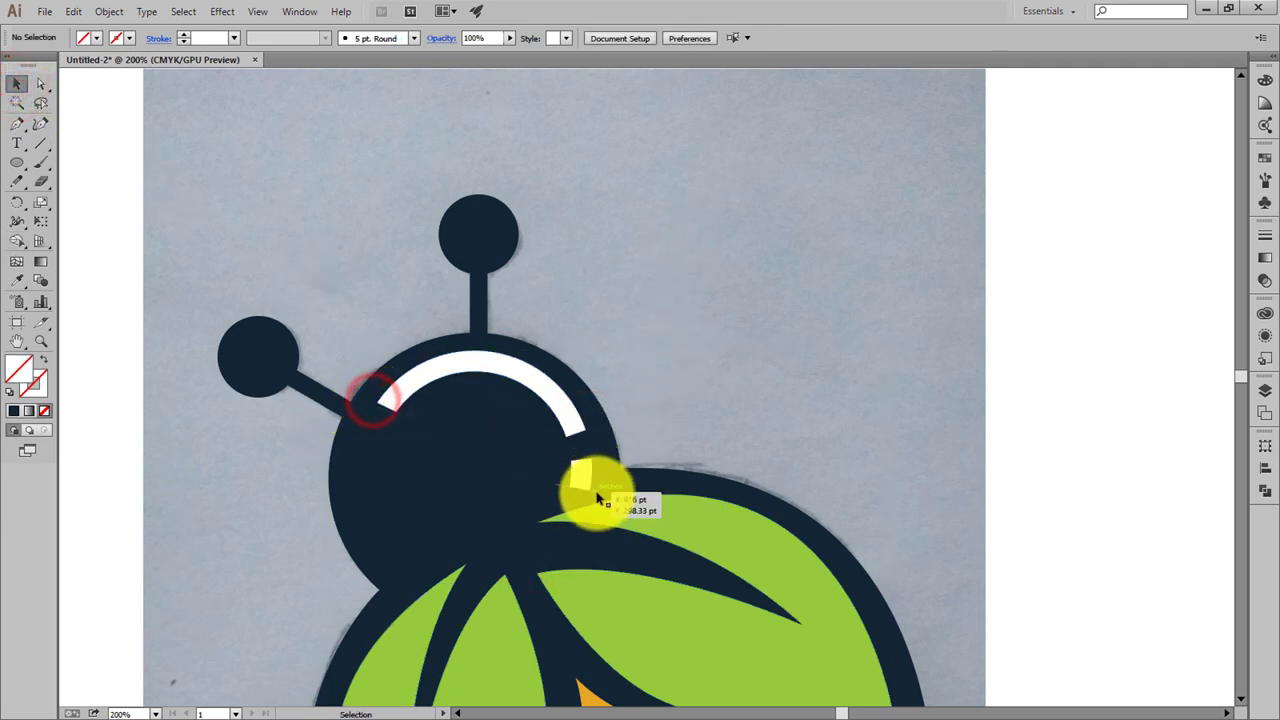
{"action": "left_click_drag", "start_coordinate": [594, 491], "coordinate": [598, 458]}
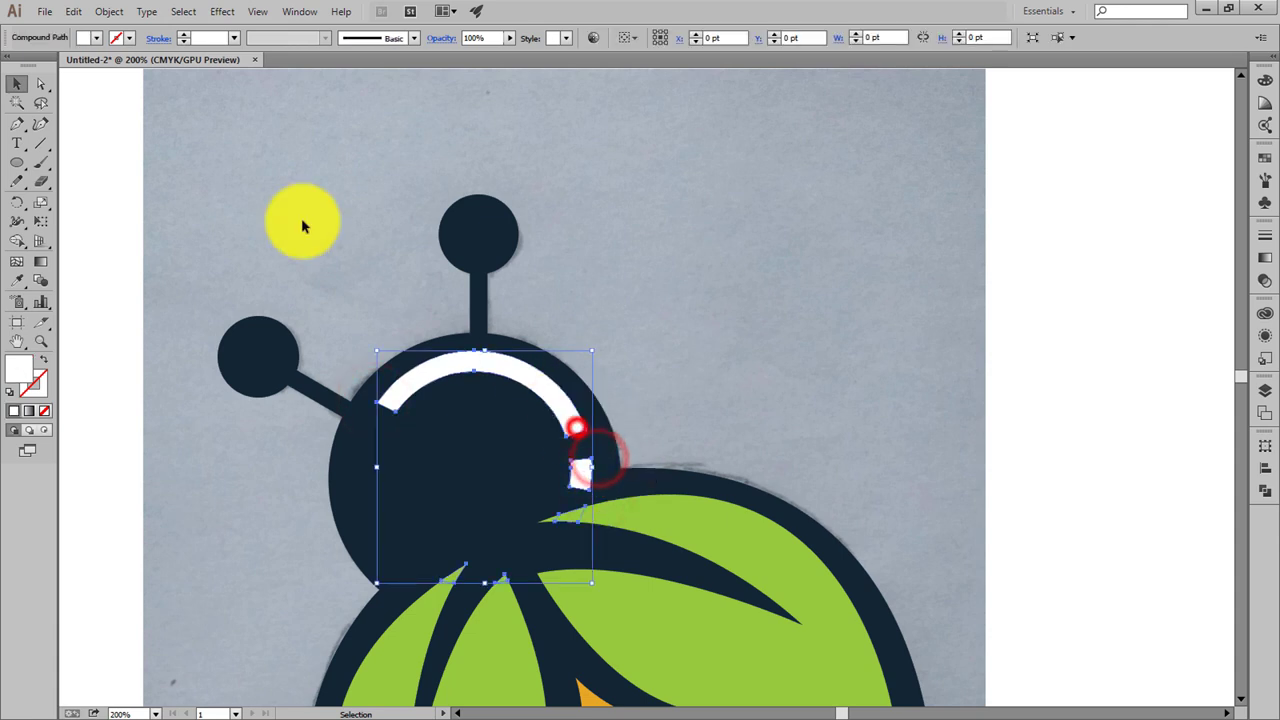
Select the white highlight arc with Direct Selection to expose its anchors
{"action": "left_click", "coordinate": [41, 84]}
{"action": "left_click", "coordinate": [153, 91]}
{"action": "left_click", "coordinate": [434, 371]}
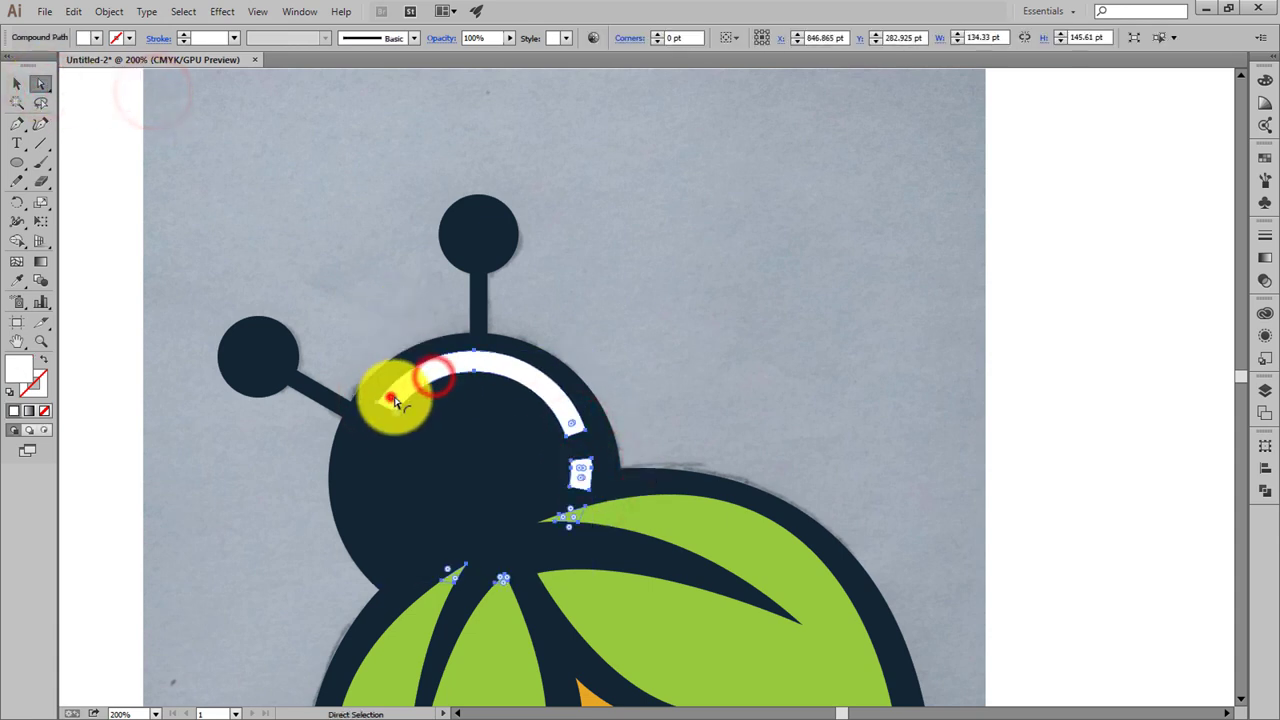
{"action": "left_click", "coordinate": [391, 394]}
{"action": "left_click", "coordinate": [632, 368]}
{"action": "left_click", "coordinate": [562, 427]}
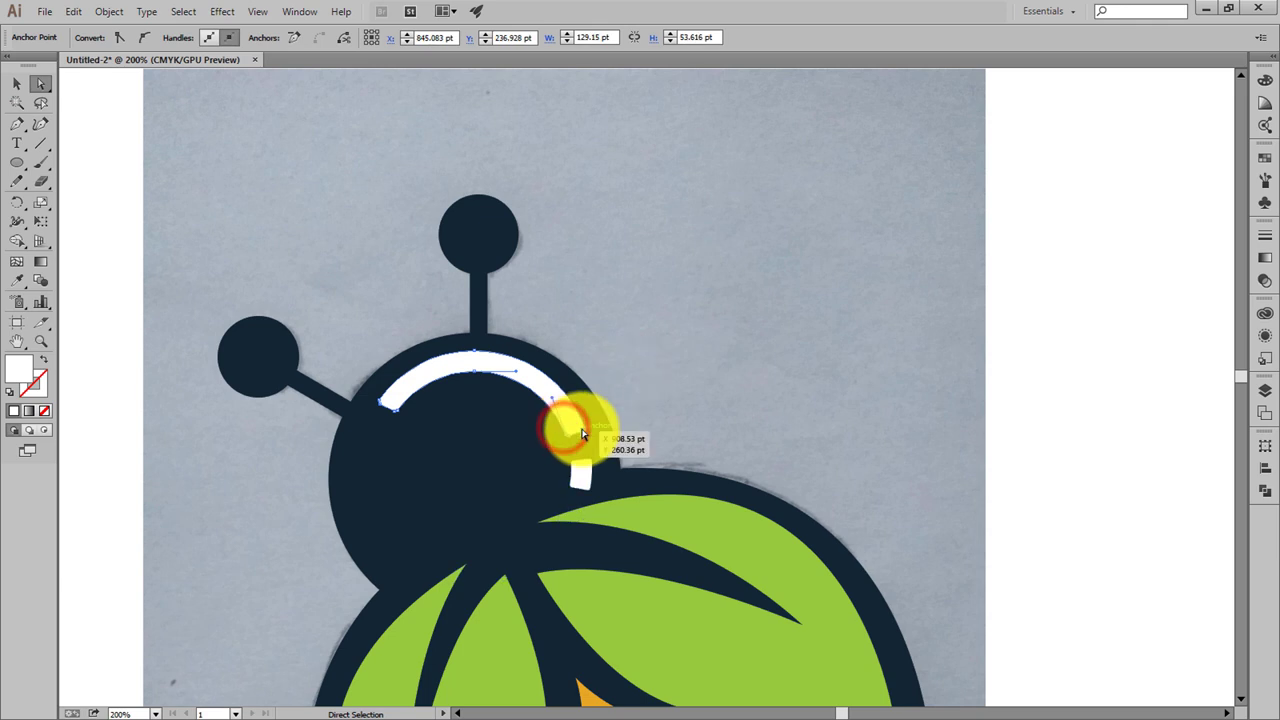
{"action": "left_click", "coordinate": [443, 371]}
Isolate the compound white arc for editing through its right-click menu
{"action": "right_click", "coordinate": [452, 377]}
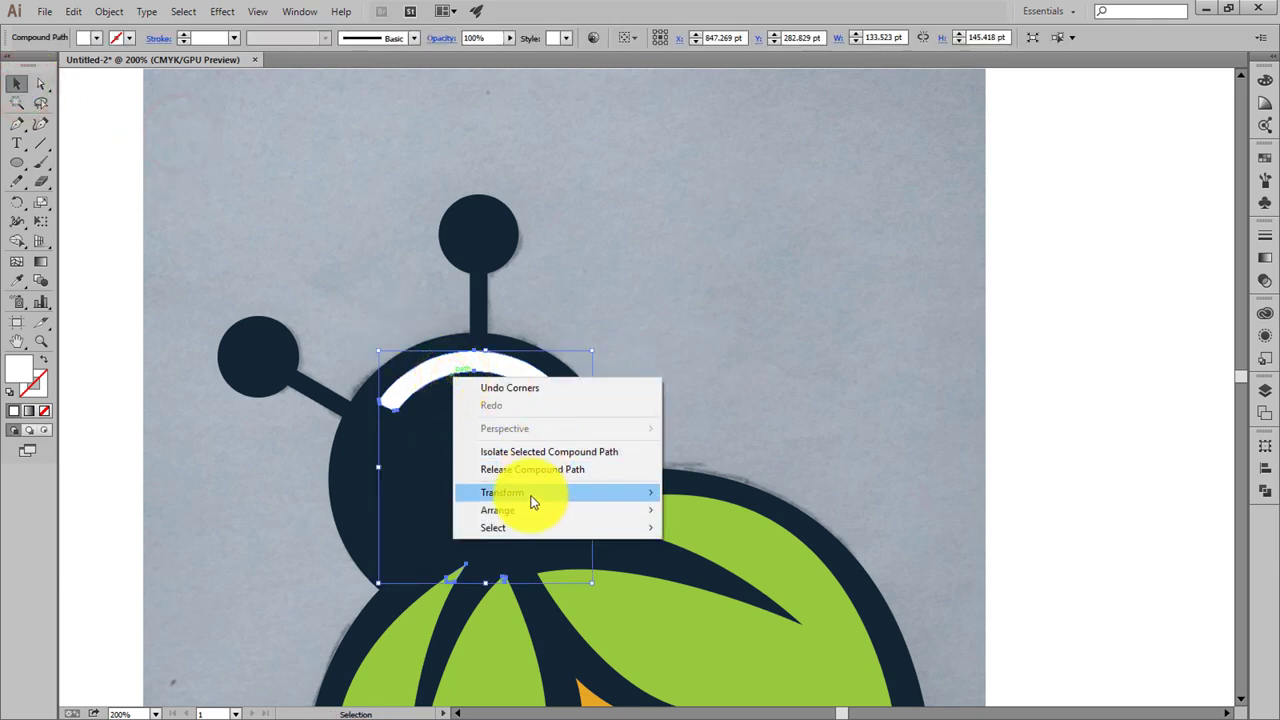
{"action": "left_click", "coordinate": [78, 170]}
{"action": "right_click", "coordinate": [432, 362]}
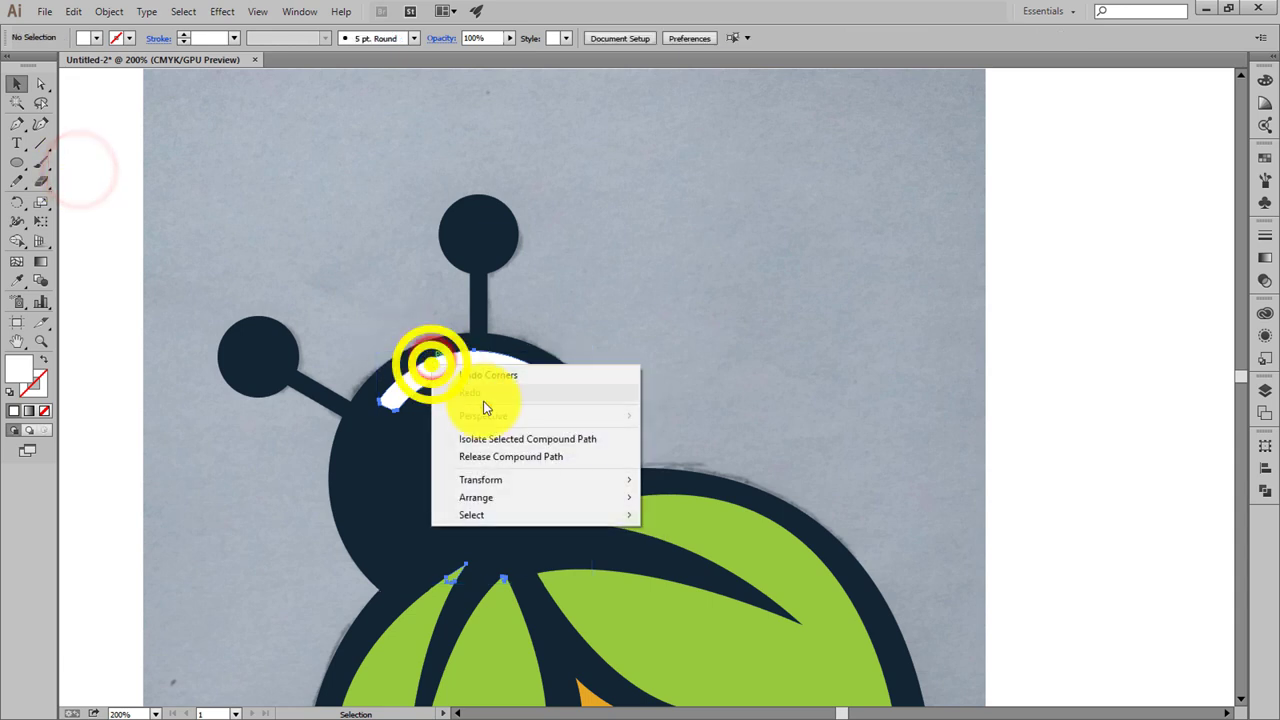
{"action": "left_click", "coordinate": [568, 310]}
{"action": "left_click", "coordinate": [523, 363]}
{"action": "right_click", "coordinate": [523, 363]}
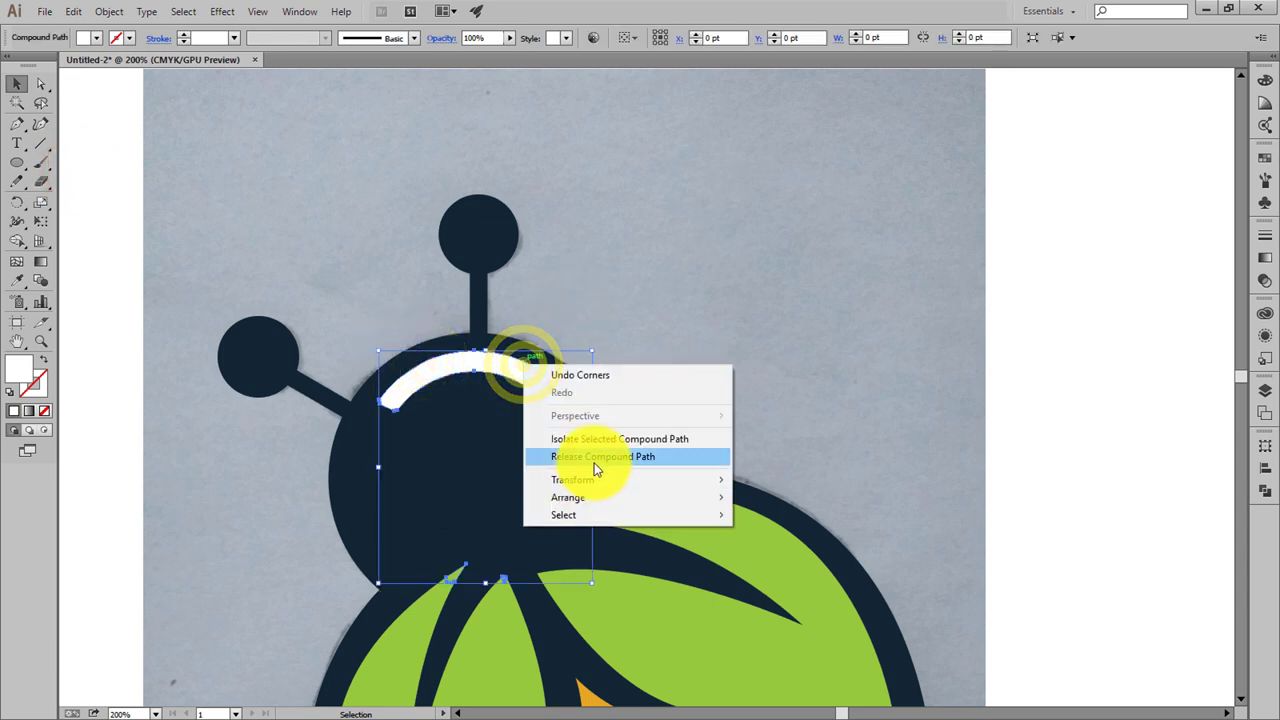
{"action": "left_click", "coordinate": [597, 441]}
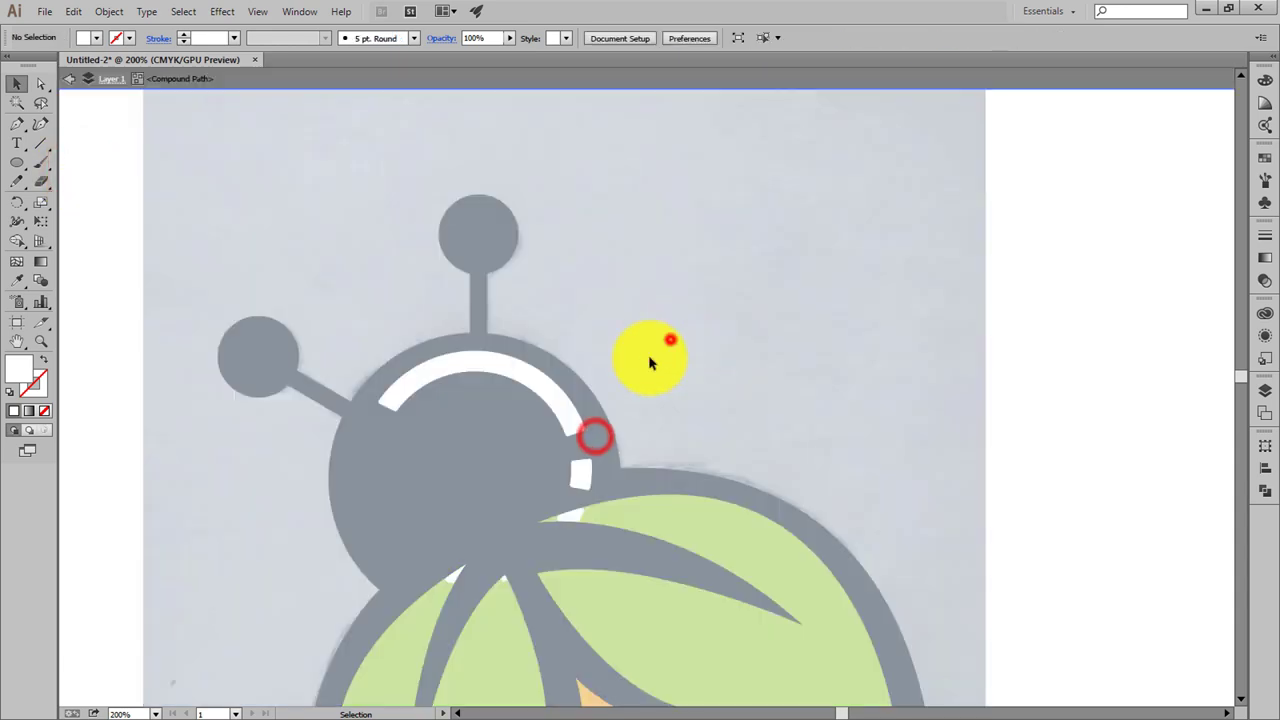
Round the highlight arc's end anchors, then exit isolation mode
{"action": "left_click", "coordinate": [566, 413]}
{"action": "left_click", "coordinate": [40, 83]}
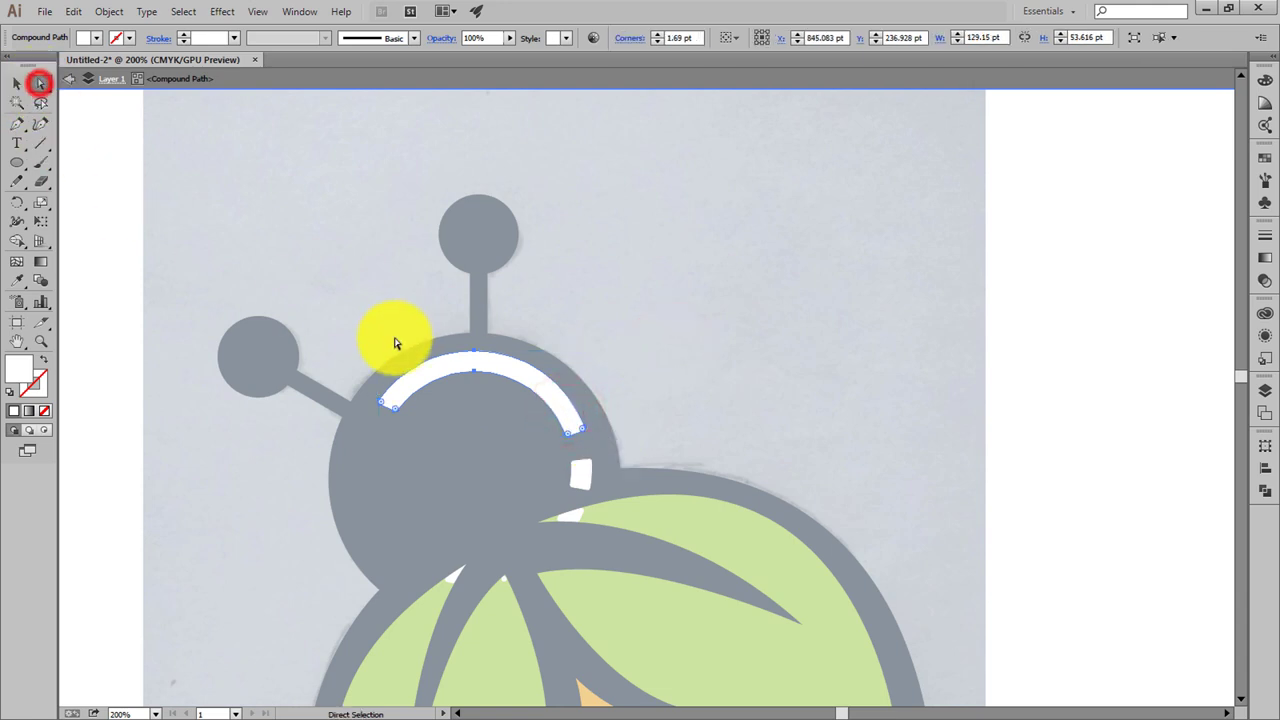
{"action": "left_click", "coordinate": [394, 406]}
{"action": "left_click", "coordinate": [600, 373]}
{"action": "left_click", "coordinate": [582, 470]}
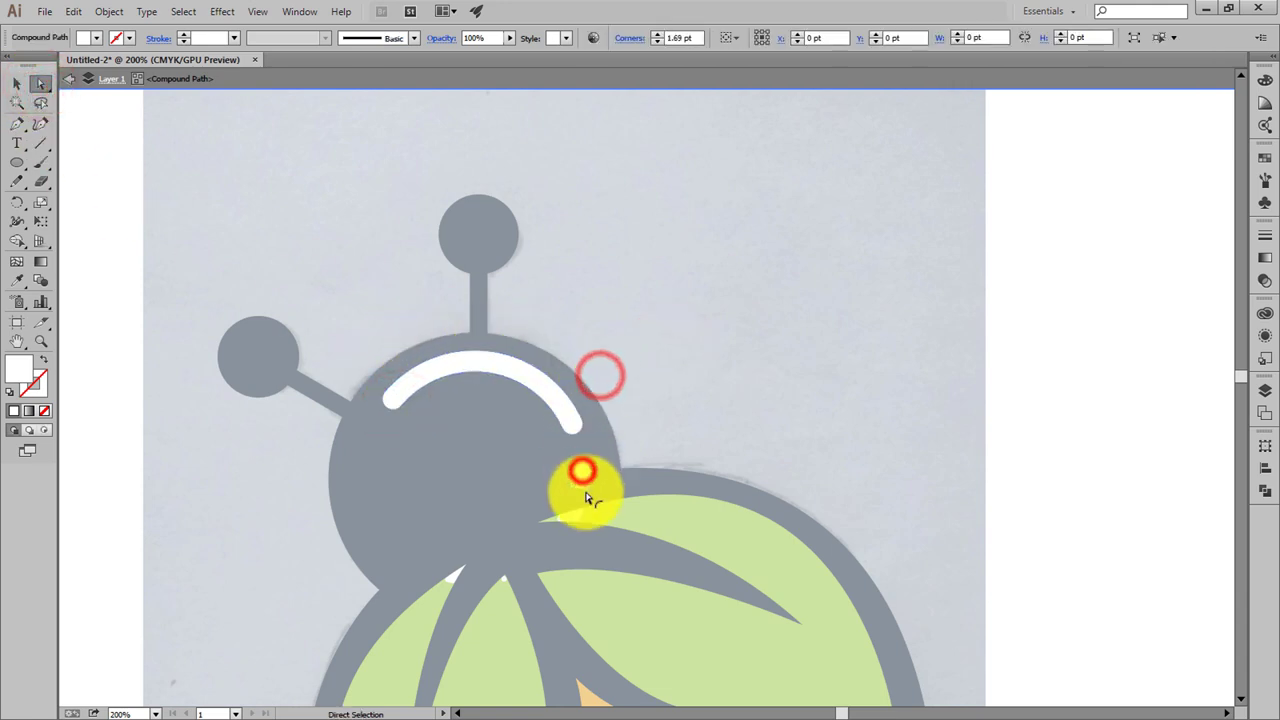
{"action": "left_click", "coordinate": [17, 83]}
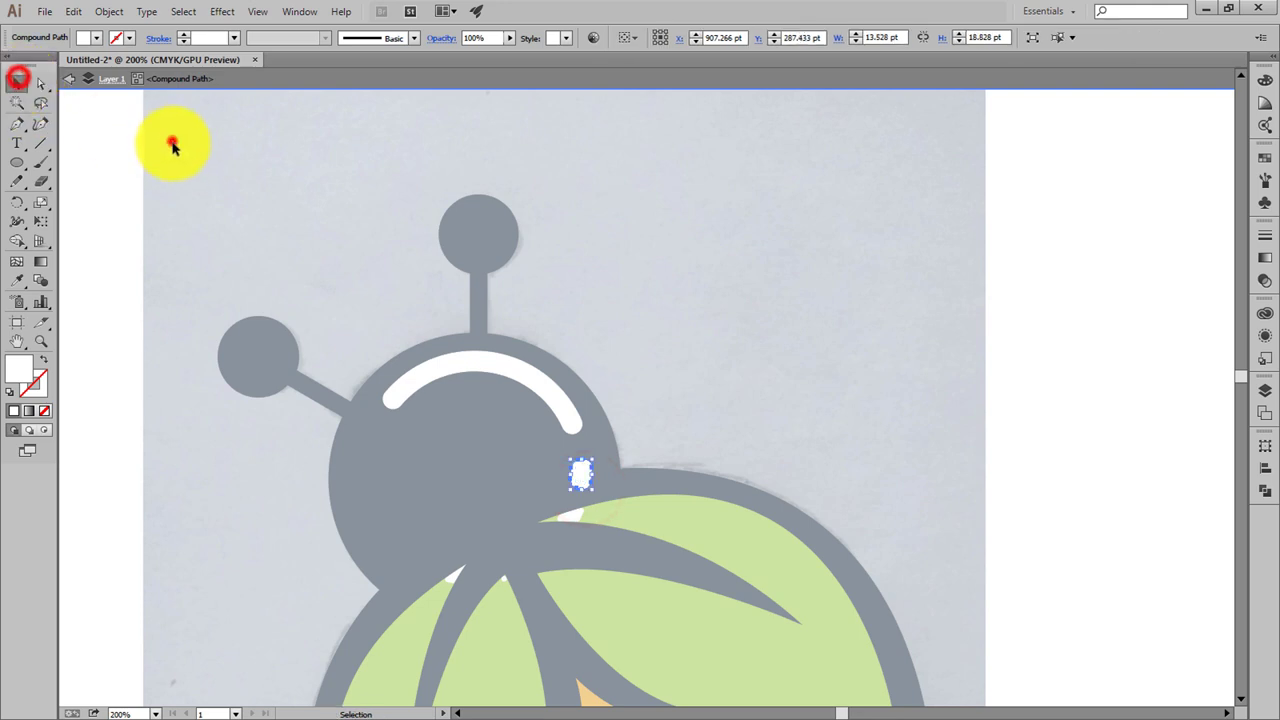
{"action": "double_click", "coordinate": [172, 141]}
{"action": "left_click", "coordinate": [566, 516]}
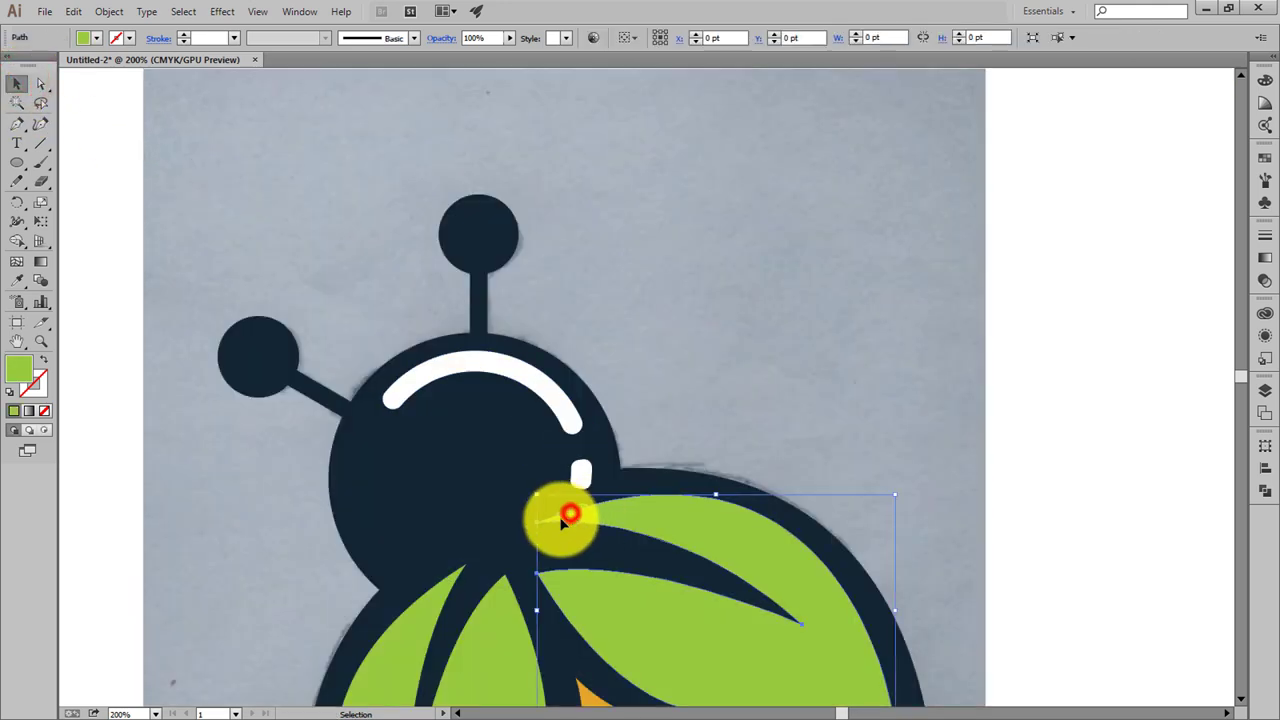
Delete the reference photo behind the bee
{"action": "left_click", "coordinate": [446, 578]}
{"action": "scroll", "coordinate": [580, 380], "scroll_direction": "down", "scroll_amount": 3}
{"action": "scroll", "coordinate": [663, 294], "scroll_direction": "down", "scroll_amount": 2}
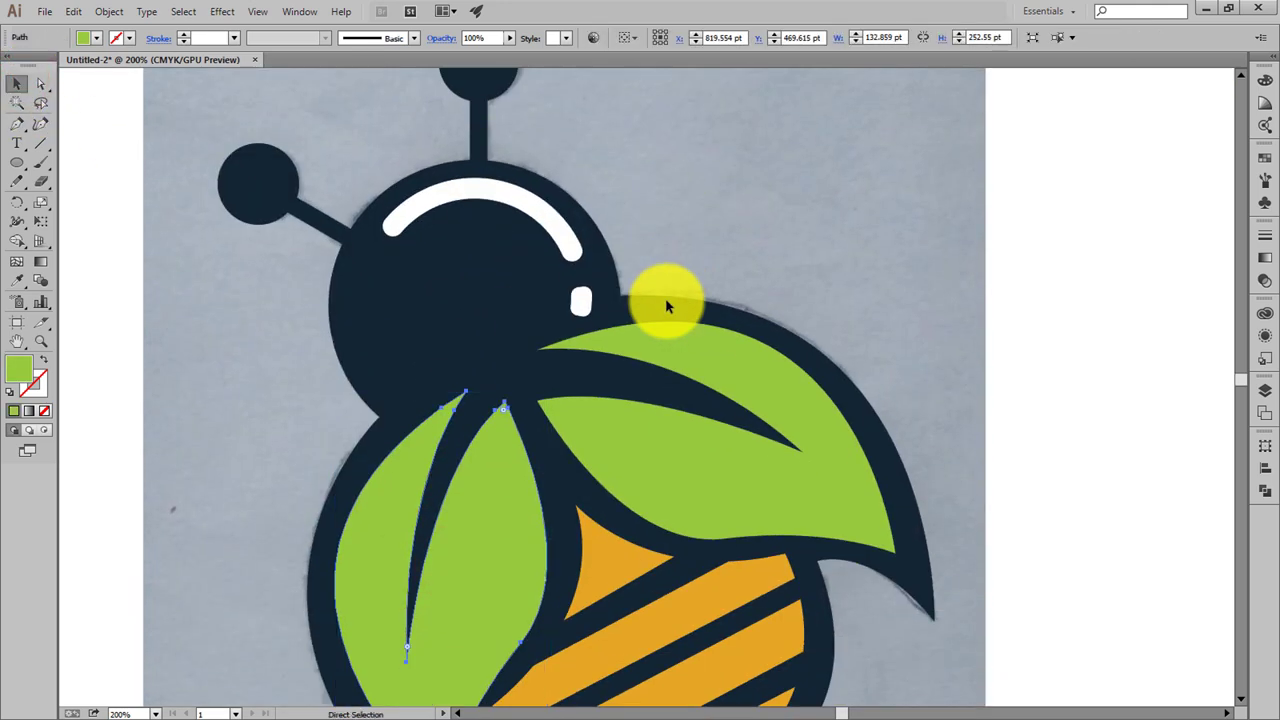
{"action": "key", "text": "ctrl+0"}
{"action": "left_click", "coordinate": [863, 167]}
{"action": "scroll", "coordinate": [790, 257], "scroll_direction": "up", "scroll_amount": 1}
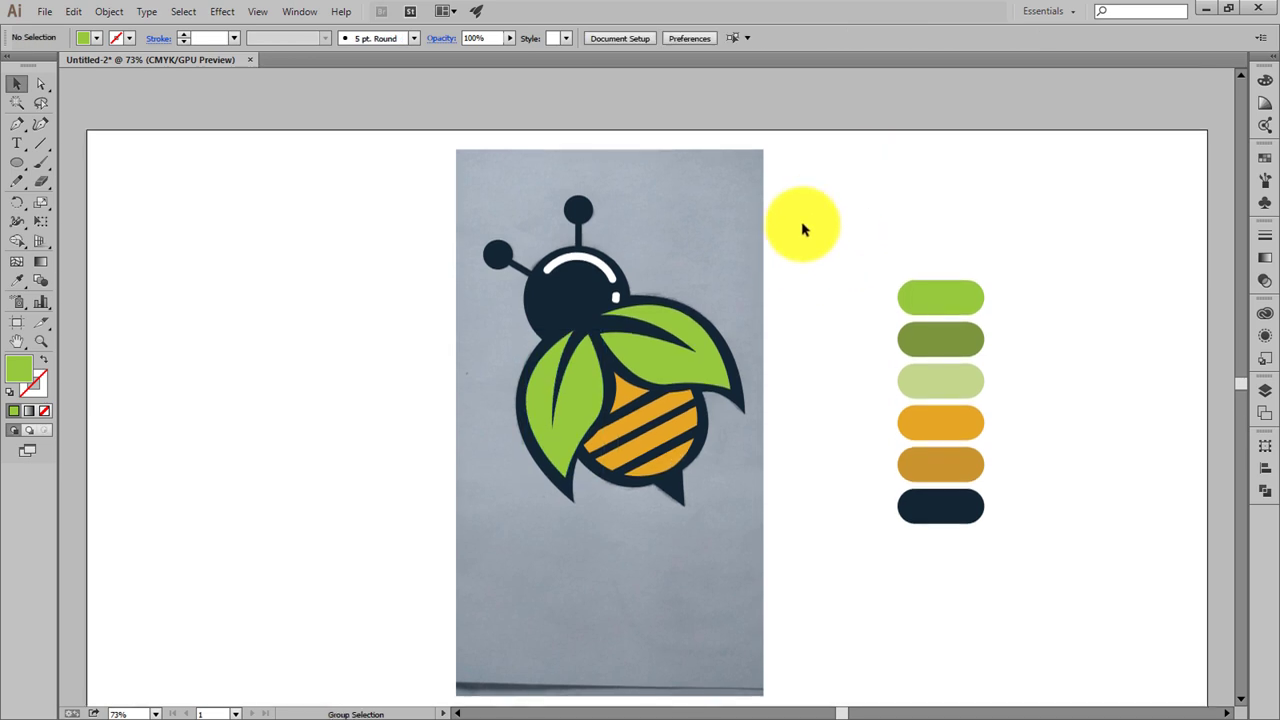
{"action": "key", "text": "ctrl+a"}
{"action": "left_click", "coordinate": [894, 194]}
{"action": "left_click", "coordinate": [729, 214]}
{"action": "key", "text": "Delete"}
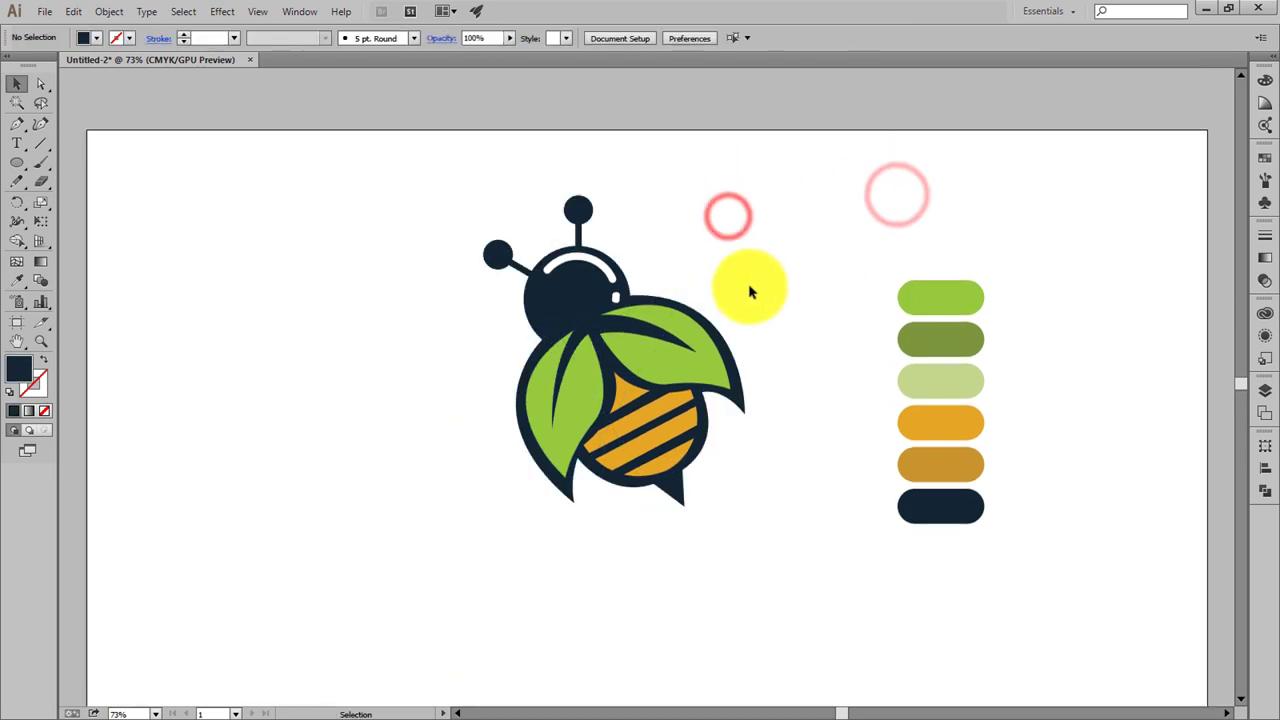
Nudge the navy stinger triangle slightly right under the striped body
{"action": "scroll", "coordinate": [710, 456], "scroll_direction": "up", "scroll_amount": 3}
{"action": "scroll", "coordinate": [710, 450], "scroll_direction": "up", "scroll_amount": 2}
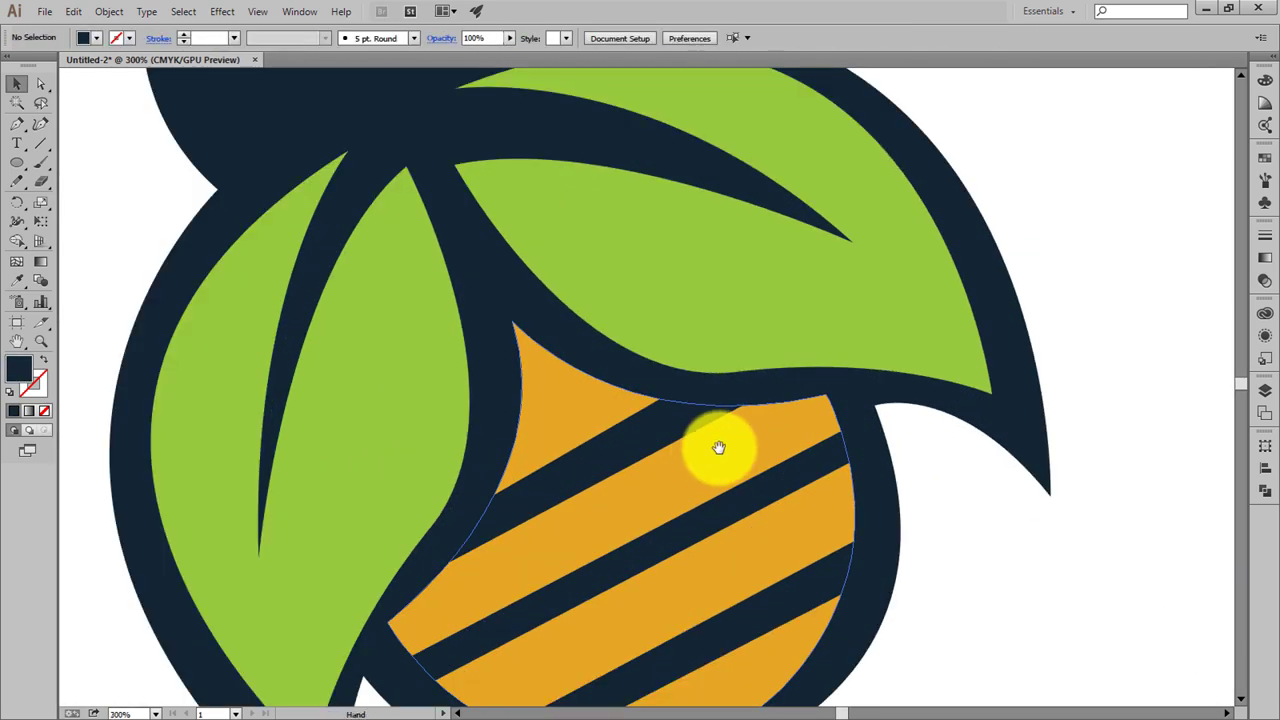
{"action": "mouse_move", "coordinate": [718, 436]}
{"action": "left_mouse_down"}
{"action": "mouse_move", "coordinate": [614, 180]}
{"action": "mouse_move", "coordinate": [711, 383]}
{"action": "left_mouse_up"}
{"action": "left_click", "coordinate": [657, 420]}
{"action": "left_click", "coordinate": [691, 529]}
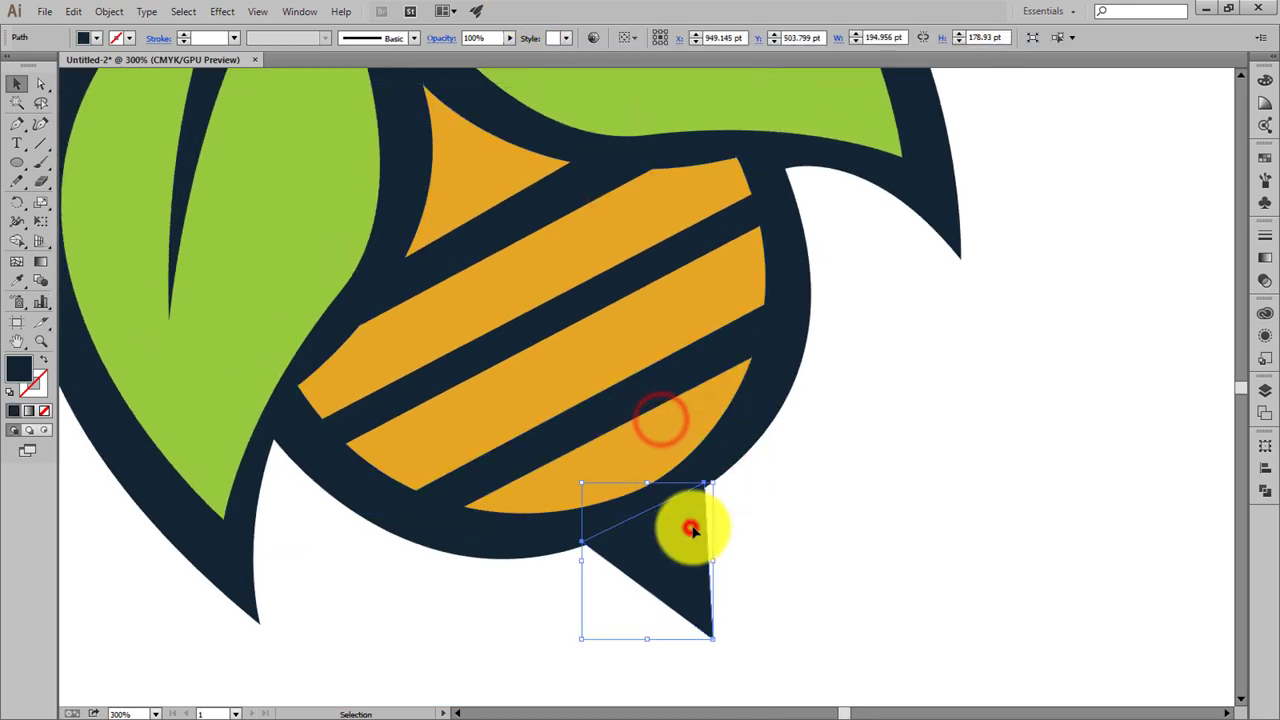
{"action": "left_click", "coordinate": [803, 528]}
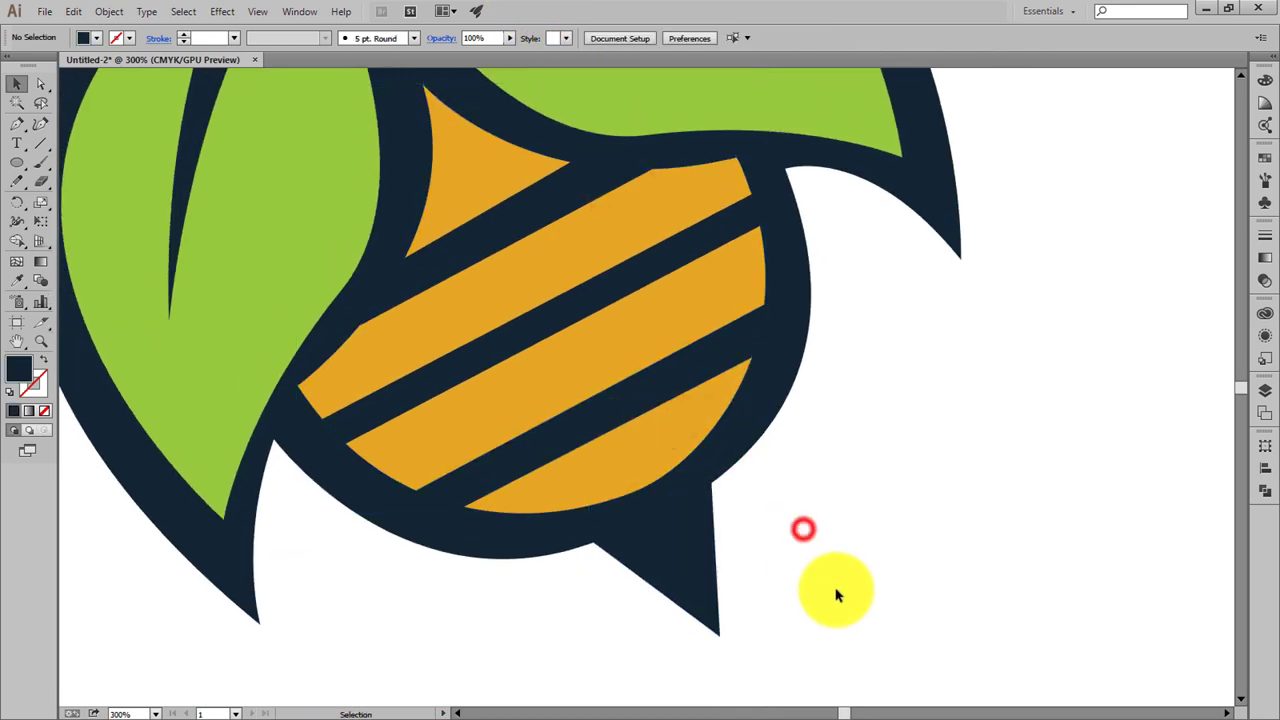
{"action": "left_click_drag", "start_coordinate": [682, 534], "coordinate": [706, 566]}
{"action": "left_click", "coordinate": [781, 575]}
Push the stinger against the body, then move it away below the body
{"action": "key", "text": "ctrl+0"}
{"action": "left_click", "coordinate": [792, 597]}
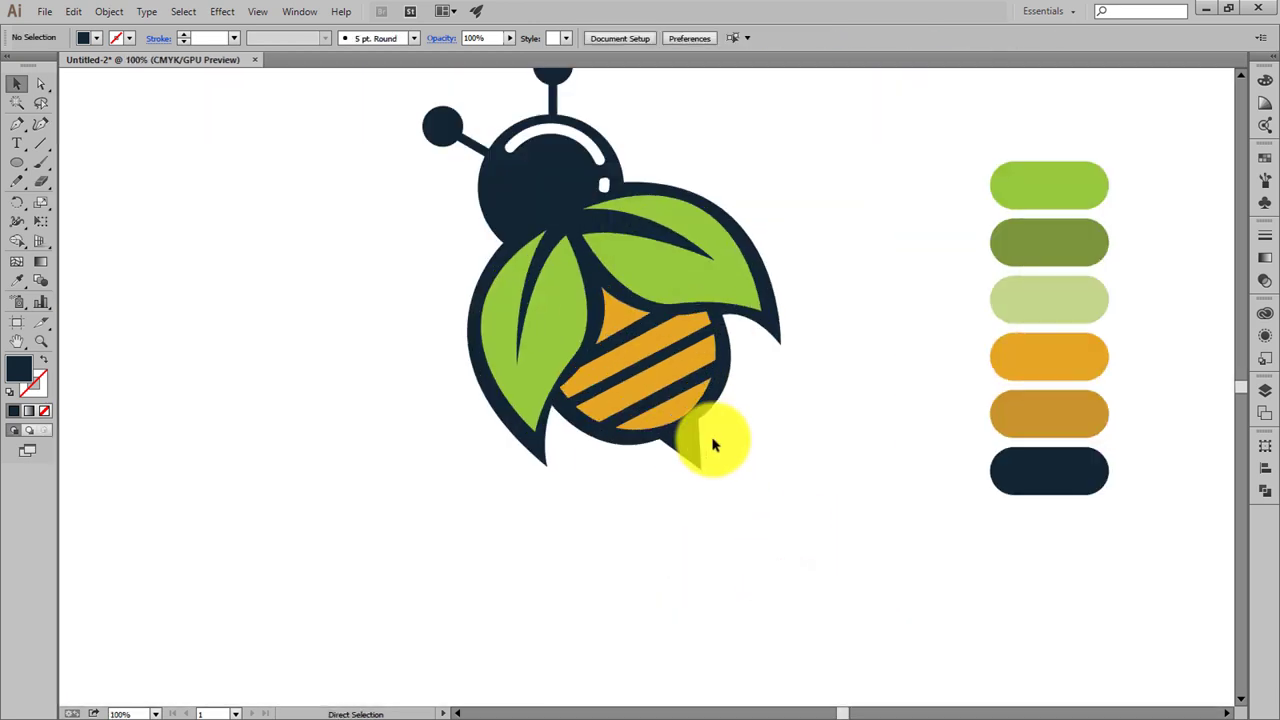
{"action": "left_click", "coordinate": [712, 445], "text": "ctrl"}
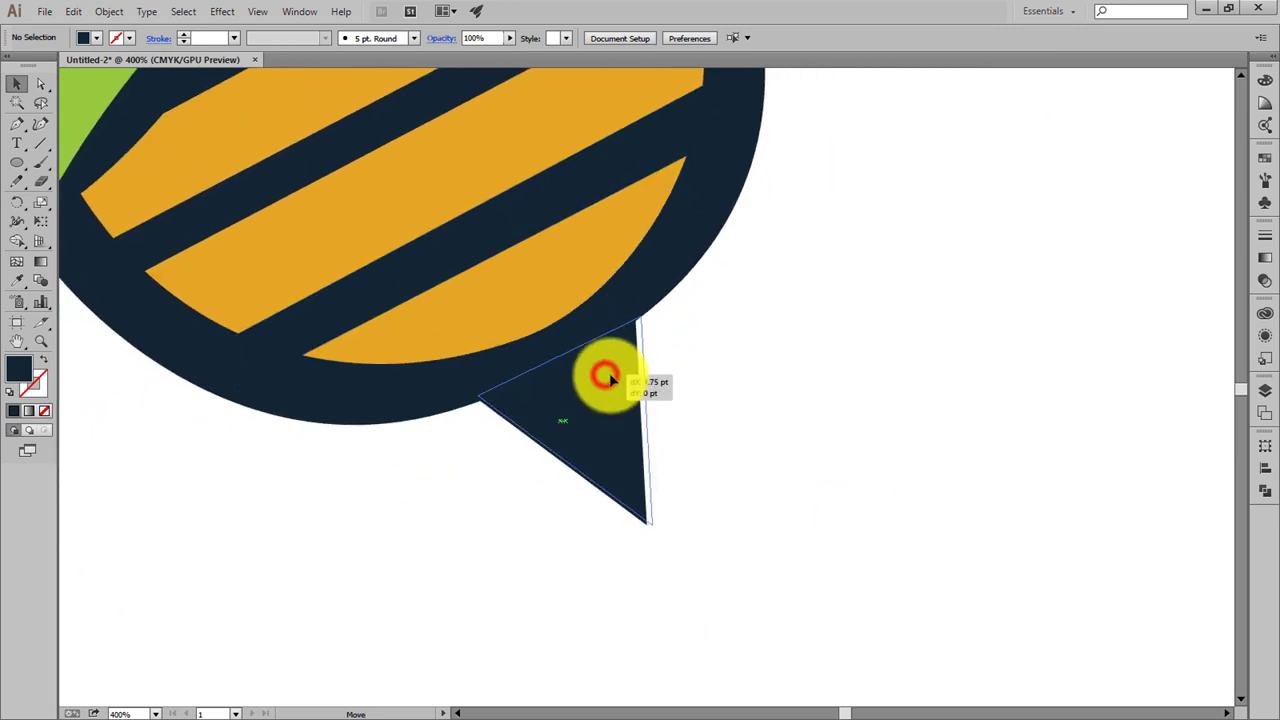
{"action": "left_click_drag", "start_coordinate": [615, 381], "coordinate": [625, 380]}
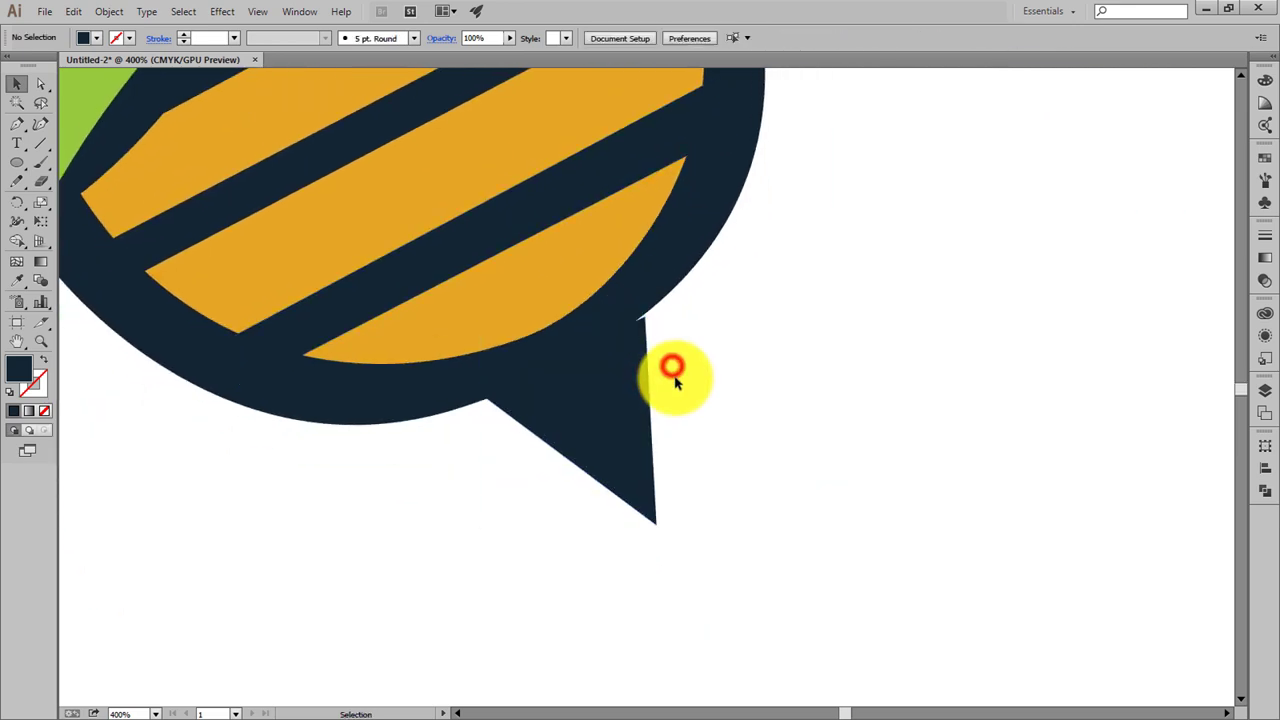
{"action": "left_click", "coordinate": [456, 387]}
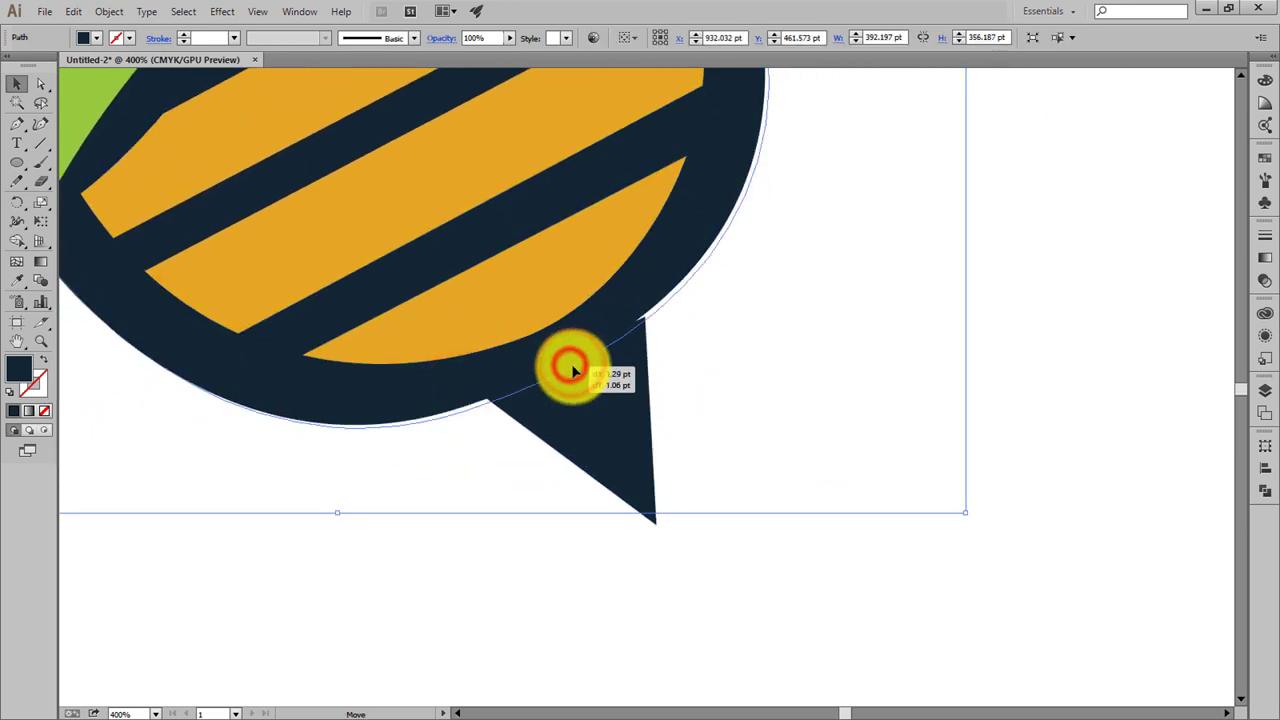
{"action": "left_click", "coordinate": [692, 366]}
{"action": "key", "text": "ctrl+0"}
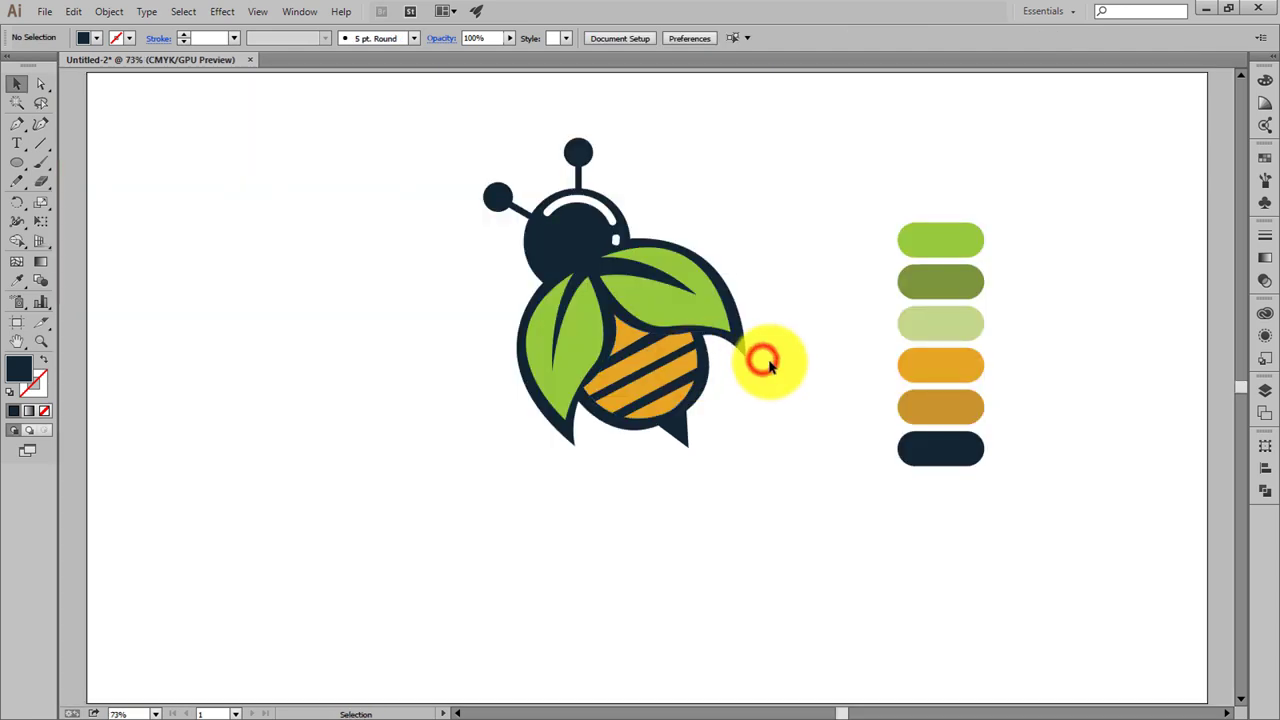
{"action": "left_click_drag", "start_coordinate": [762, 360], "coordinate": [683, 440]}
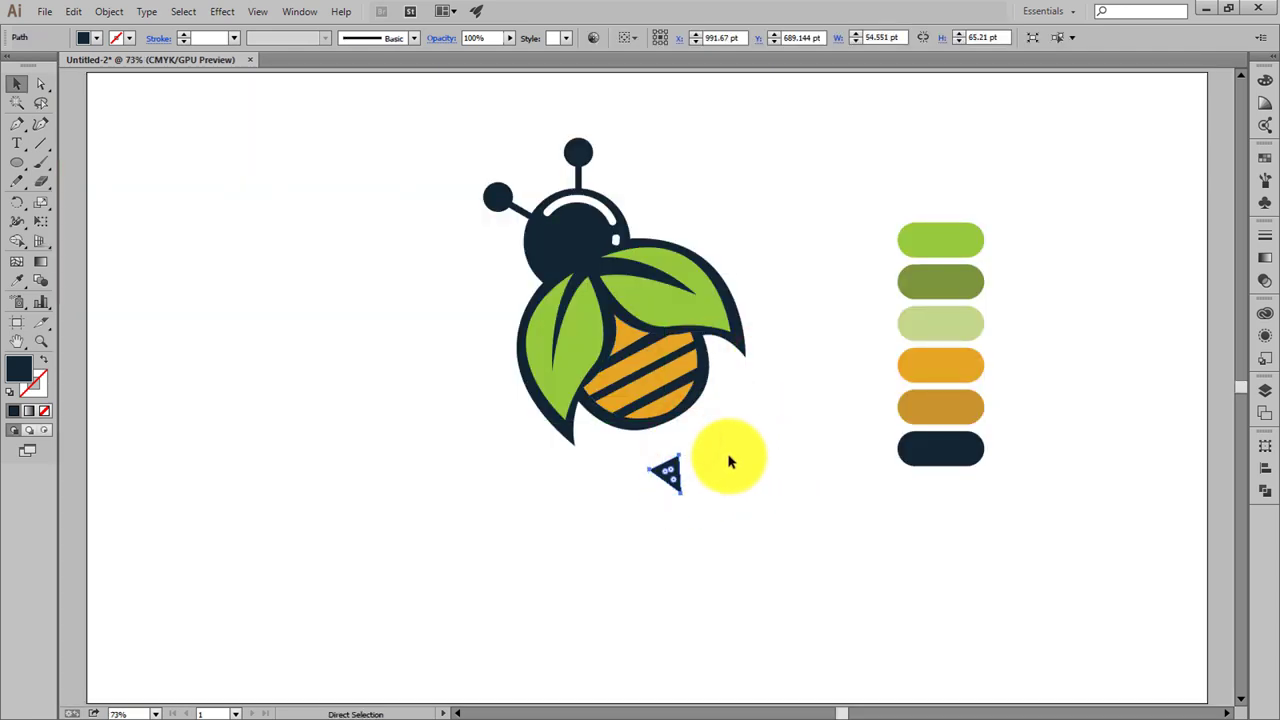
Reshape the lower curve of the dark body outline at its bottom anchor
{"action": "key", "text": "ctrl+plus"}
{"action": "key", "text": "ctrl+plus"}
{"action": "key", "text": "ctrl+plus"}
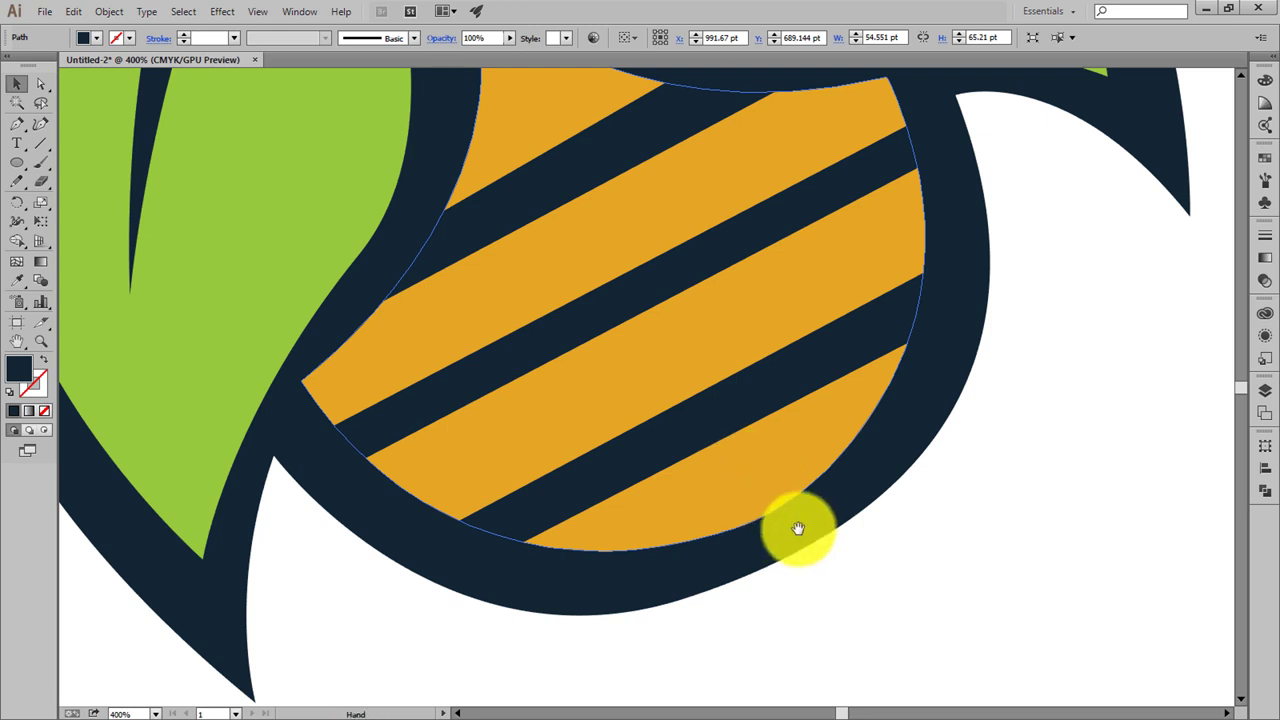
{"action": "left_click", "coordinate": [800, 535]}
{"action": "left_click", "coordinate": [41, 84]}
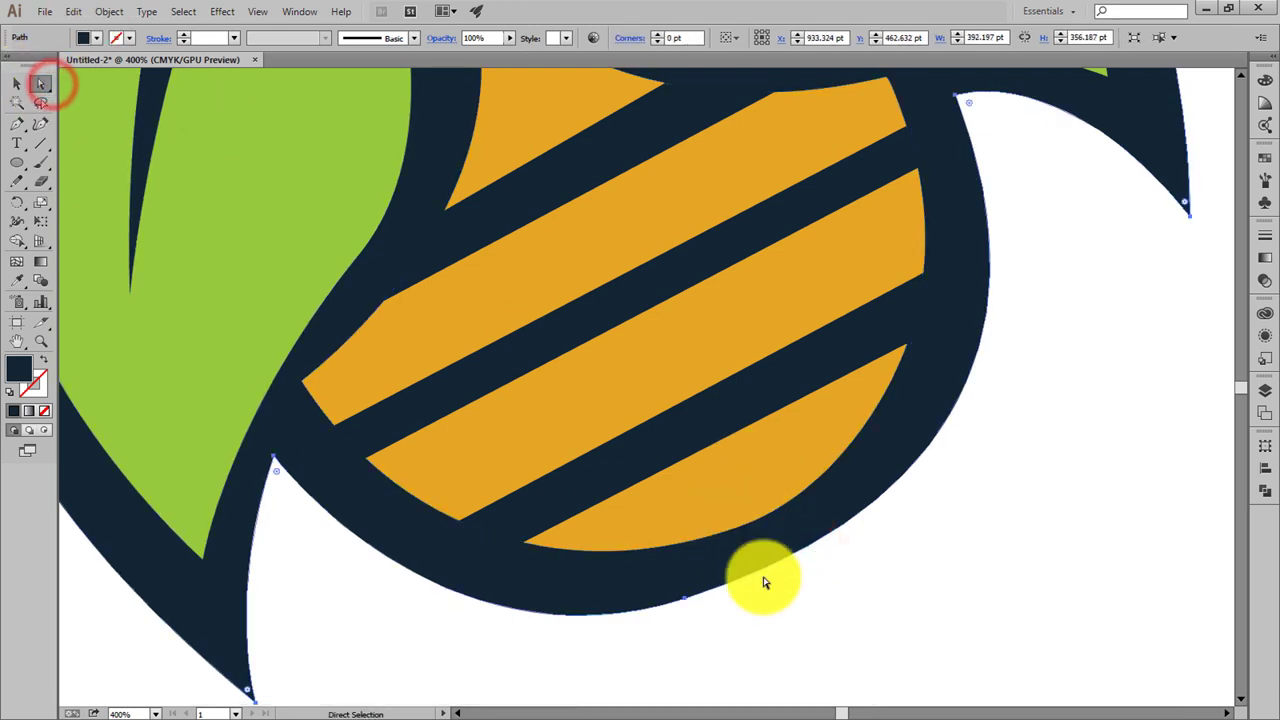
{"action": "left_click", "coordinate": [685, 599]}
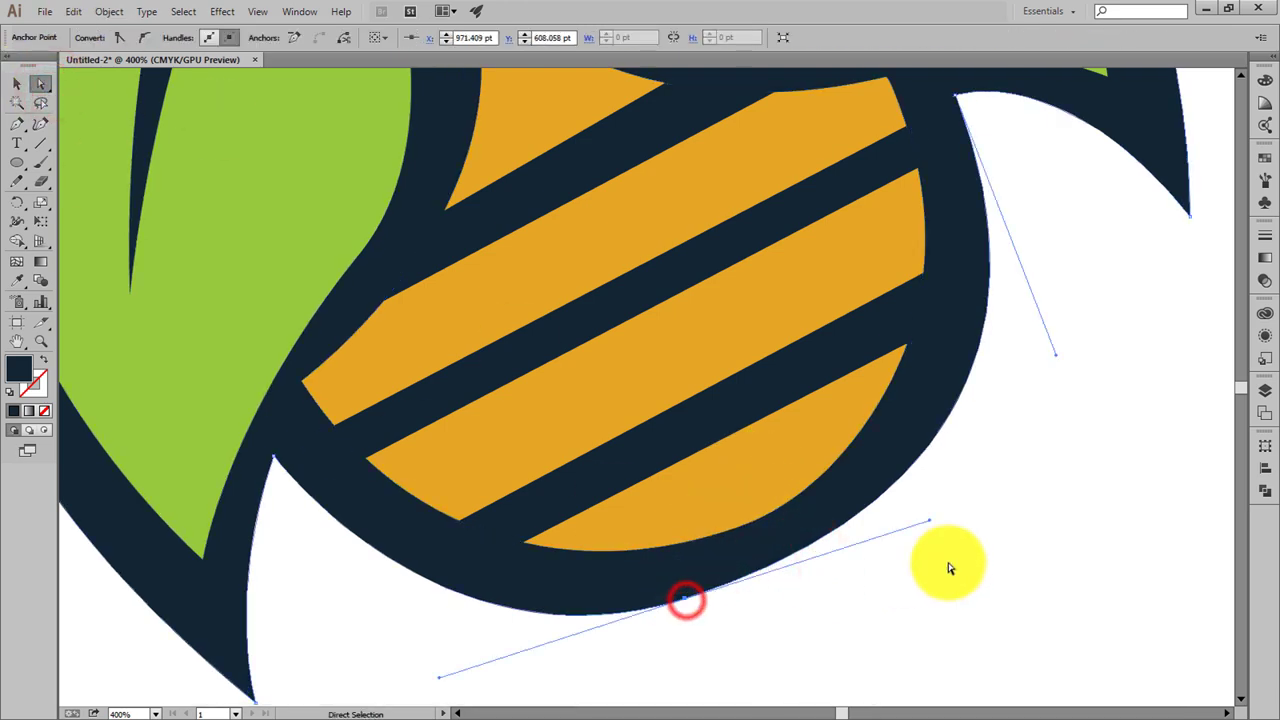
{"action": "left_click_drag", "start_coordinate": [928, 525], "coordinate": [929, 533]}
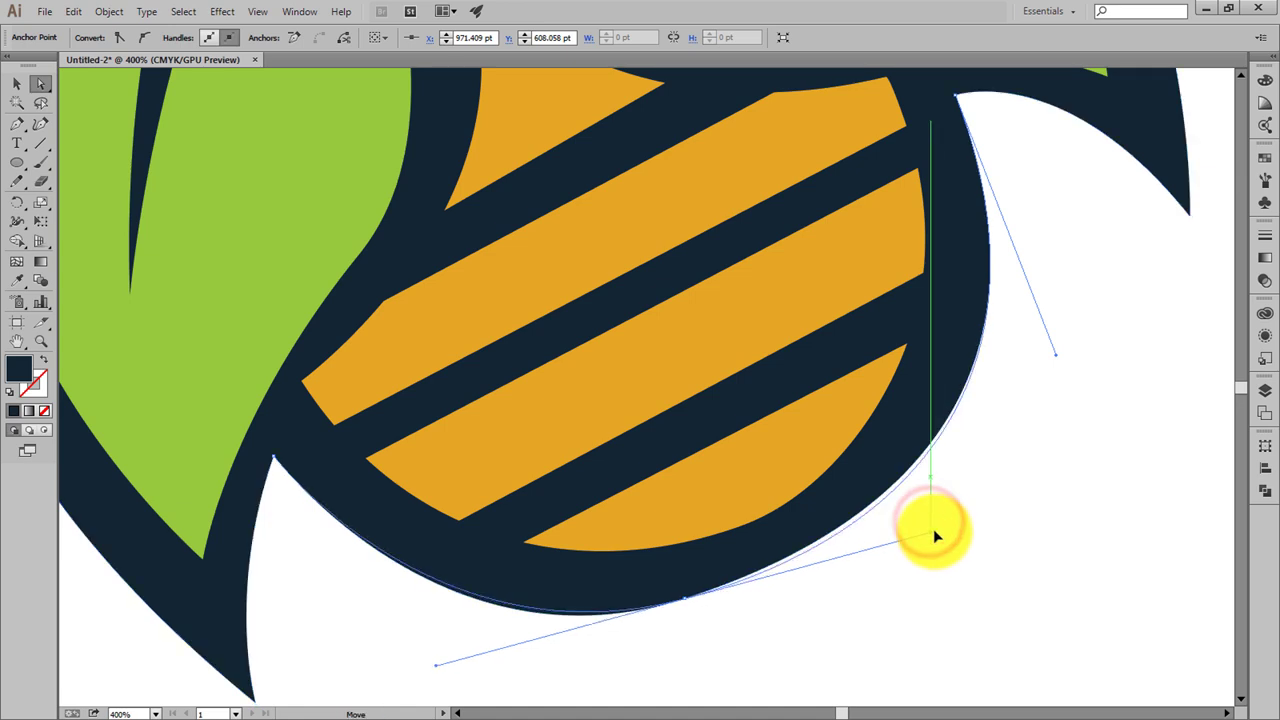
{"action": "key", "text": "ctrl+0"}
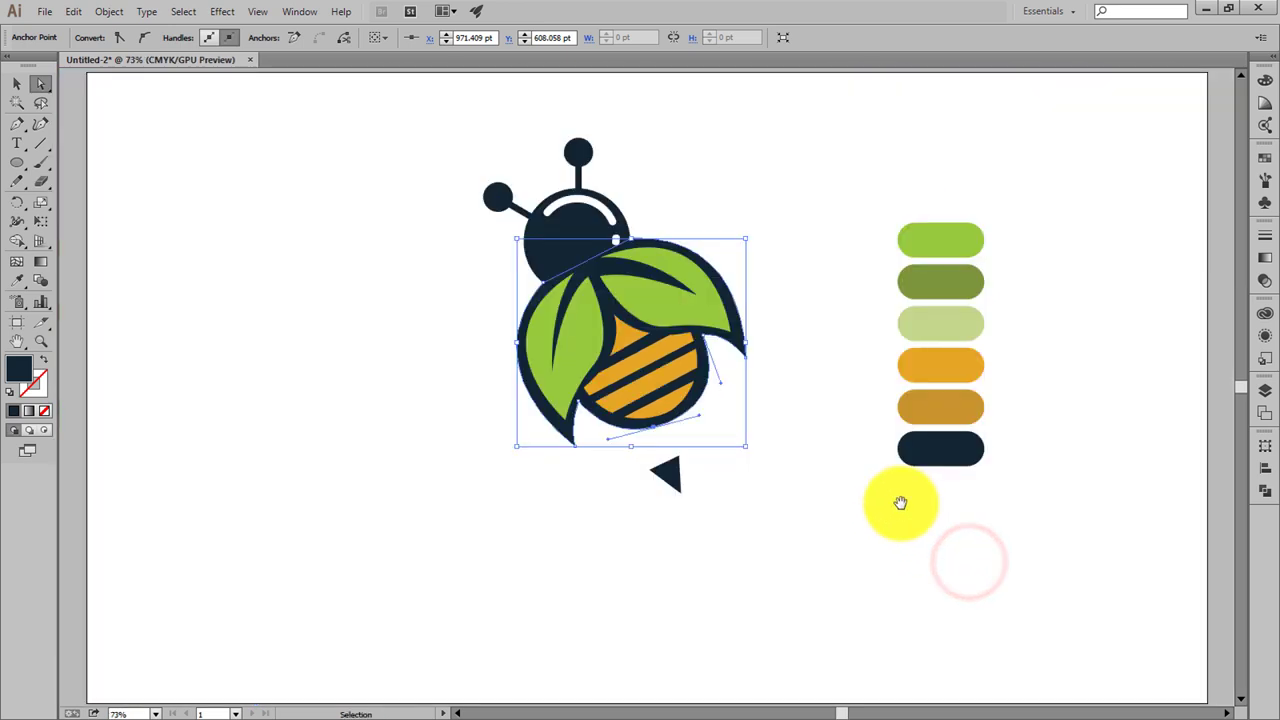
{"action": "left_click", "coordinate": [27, 84]}
Move the stinger back up so it sits under the reshaped body
{"action": "left_click", "coordinate": [346, 315]}
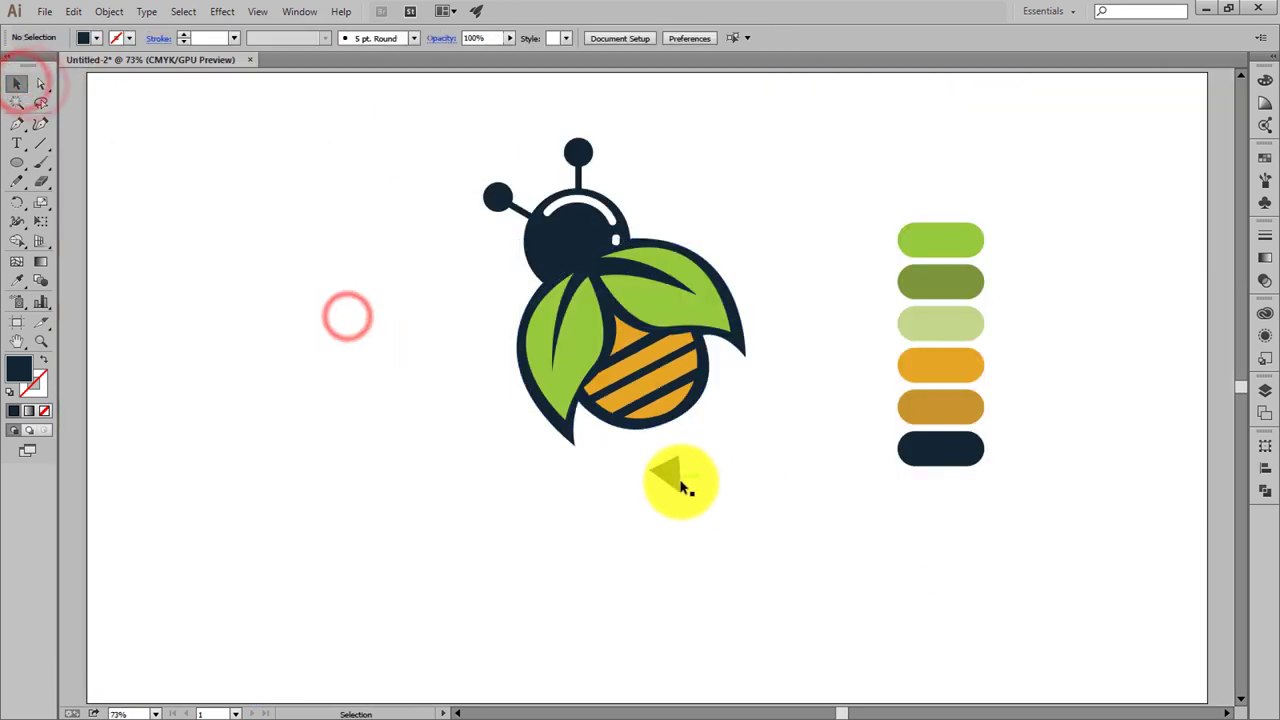
{"action": "left_click_drag", "start_coordinate": [677, 482], "coordinate": [688, 440]}
{"action": "left_click", "coordinate": [781, 411]}
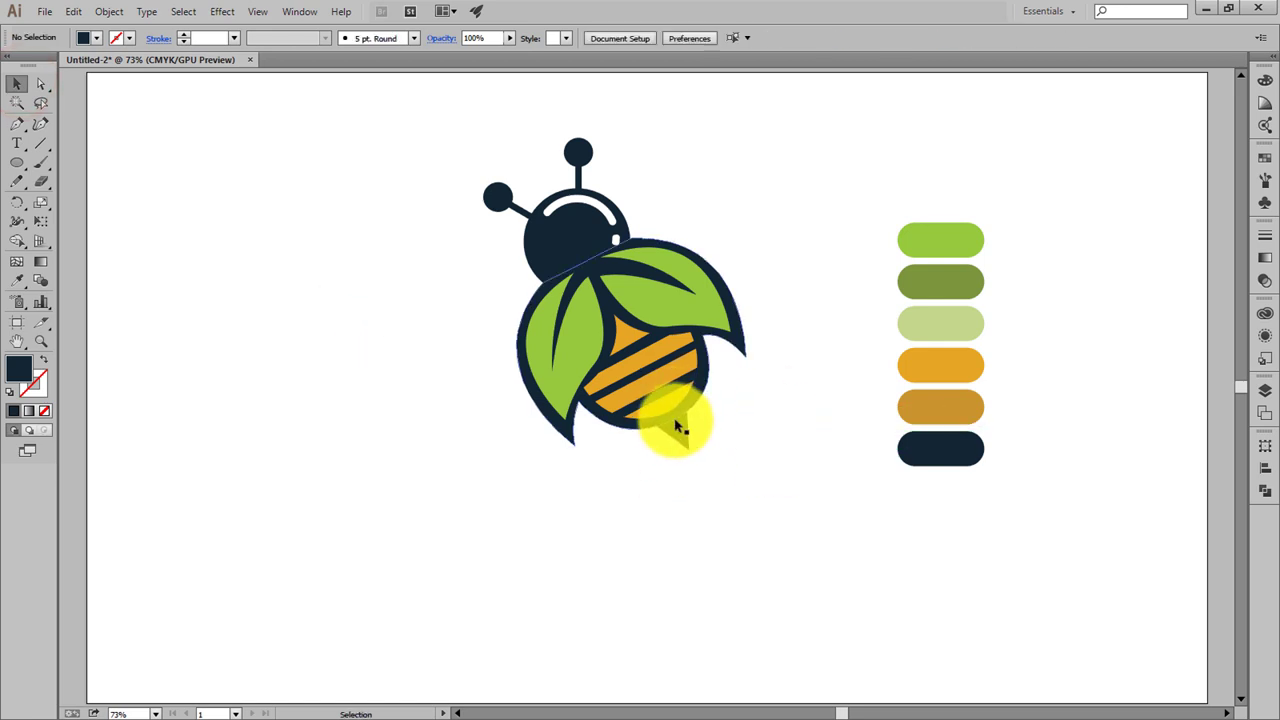
{"action": "left_click", "coordinate": [686, 423]}
{"action": "left_click", "coordinate": [829, 449]}
Zoom to 100% and copy the top-right leaf to the lower left
{"action": "scroll", "coordinate": [750, 363], "scroll_direction": "up", "scroll_amount": 2}
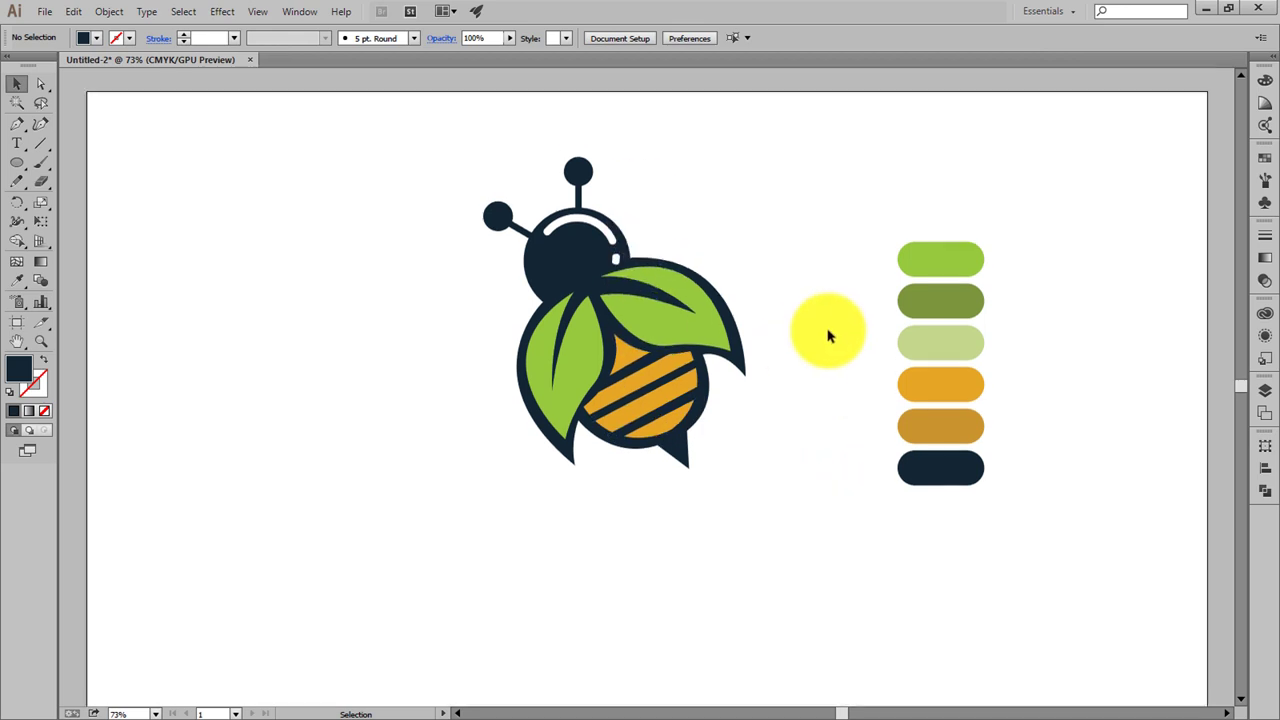
{"action": "key", "text": "ctrl+plus"}
{"action": "left_click_drag", "start_coordinate": [857, 415], "coordinate": [861, 425]}
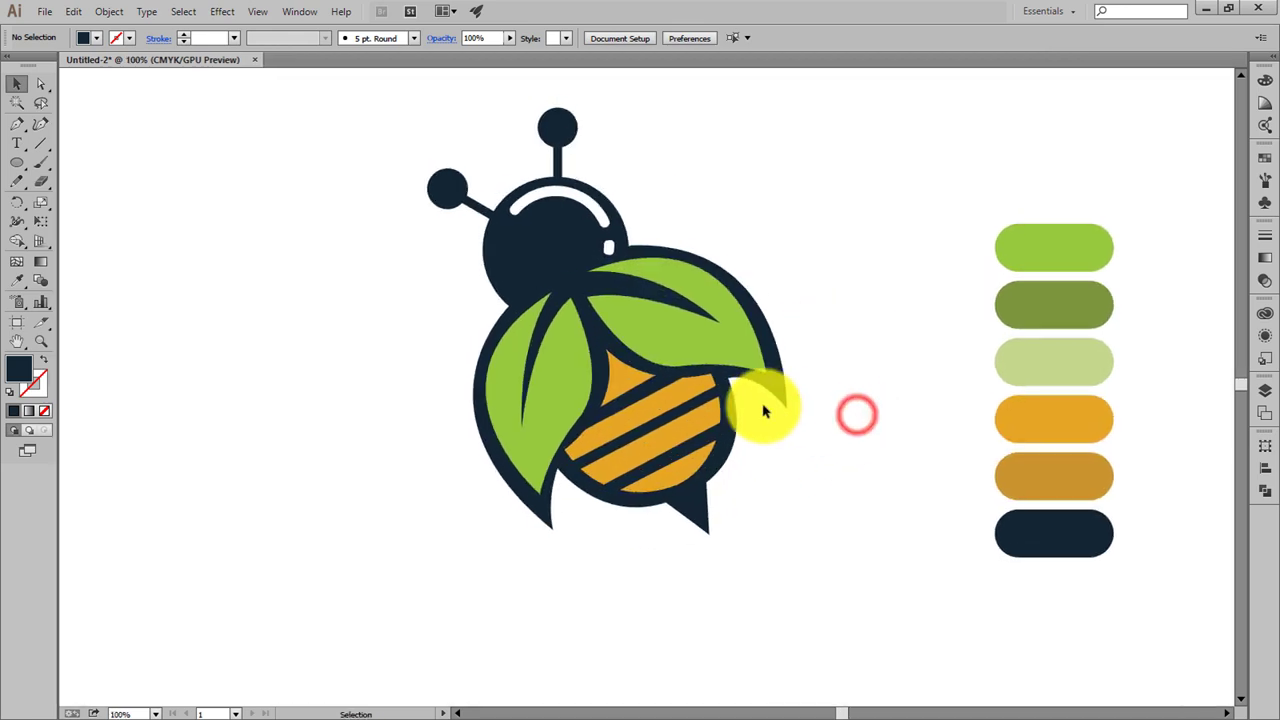
{"action": "mouse_move", "coordinate": [705, 345]}
{"action": "left_mouse_down"}
{"action": "mouse_move", "coordinate": [306, 561]}
{"action": "mouse_move", "coordinate": [325, 539]}
{"action": "left_mouse_up"}
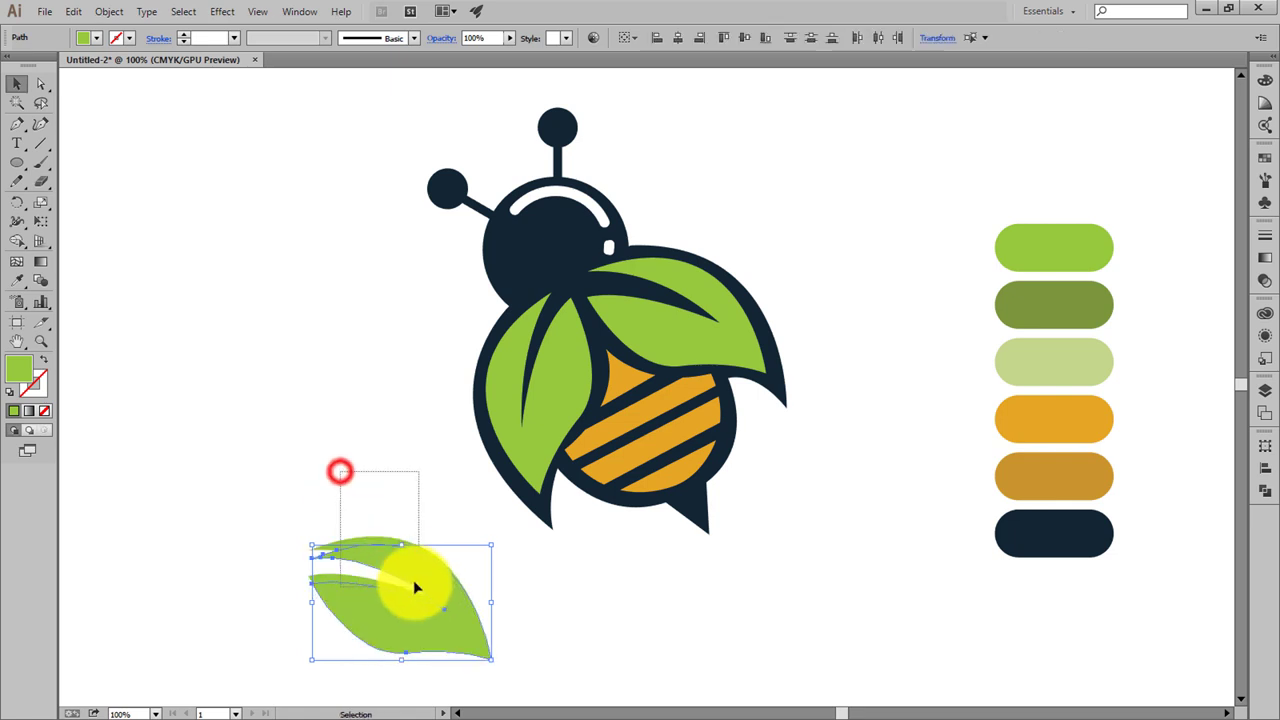
Carve the copied leaf down to a strip with Shape Builder and fill it pale green
{"action": "left_click", "coordinate": [17, 241]}
{"action": "left_click", "coordinate": [388, 627], "text": "alt"}
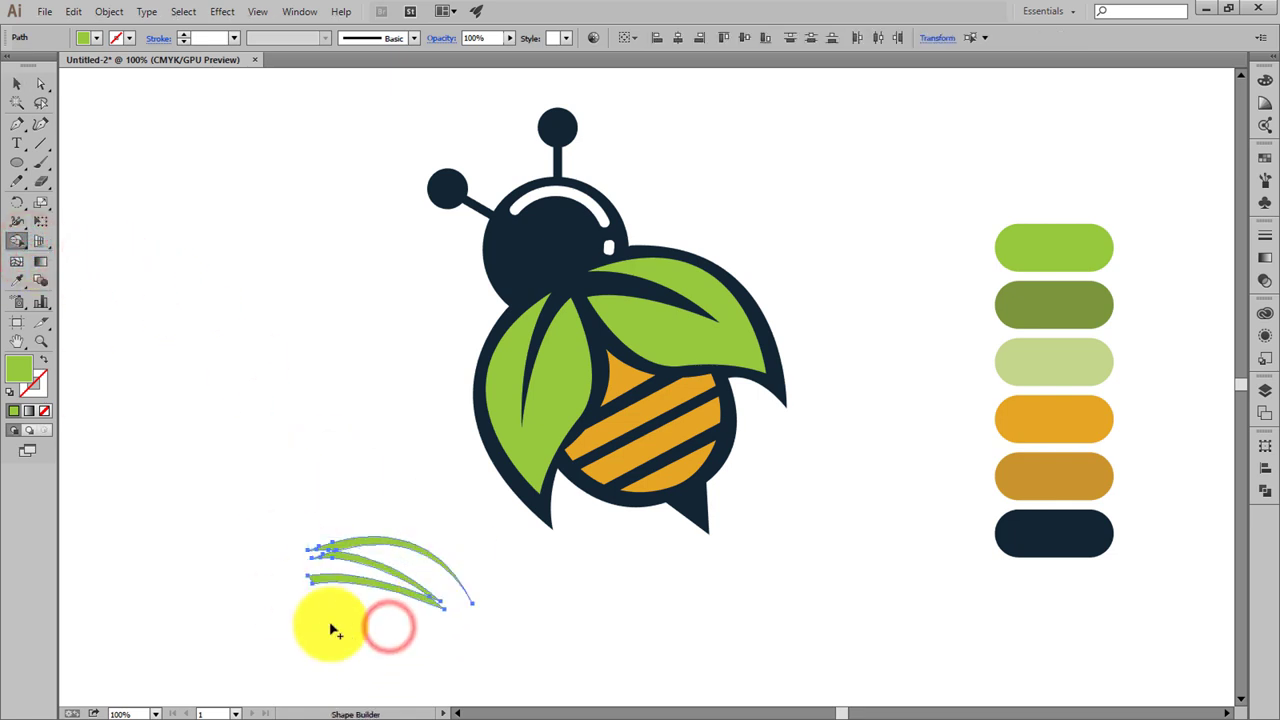
{"action": "left_click", "coordinate": [402, 565], "text": "alt"}
{"action": "left_click", "coordinate": [9, 77]}
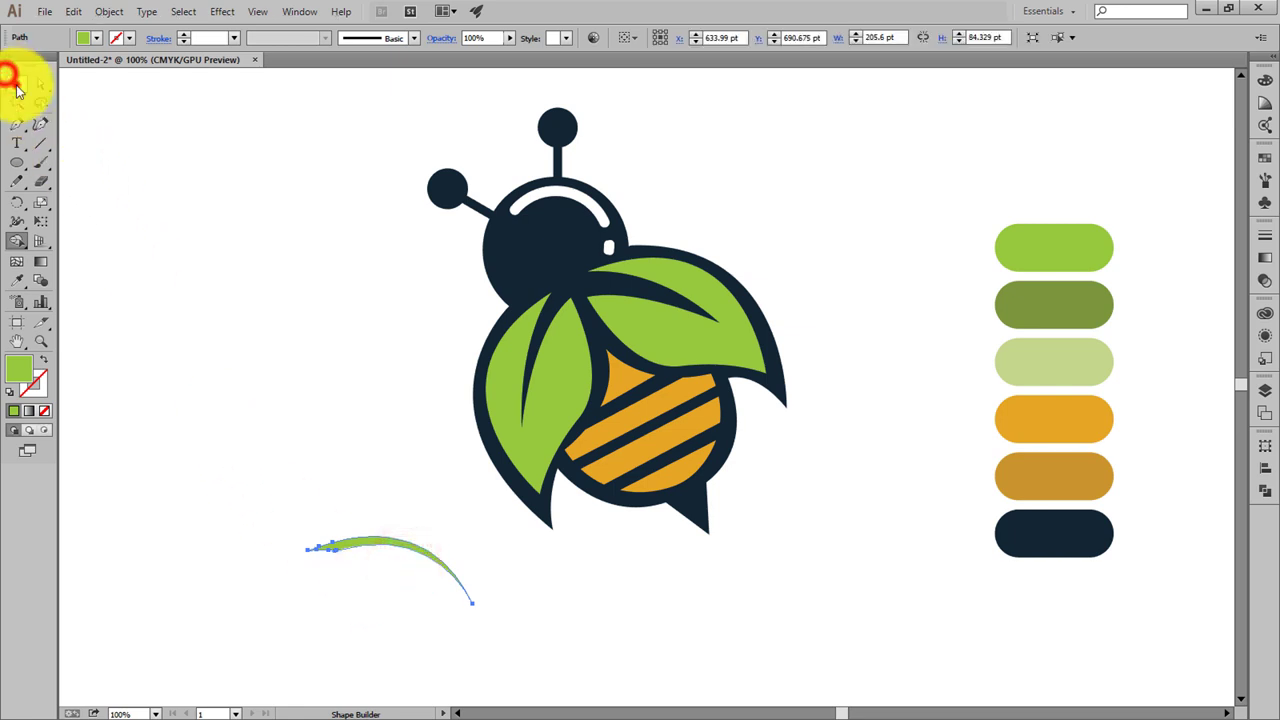
{"action": "key", "text": "i"}
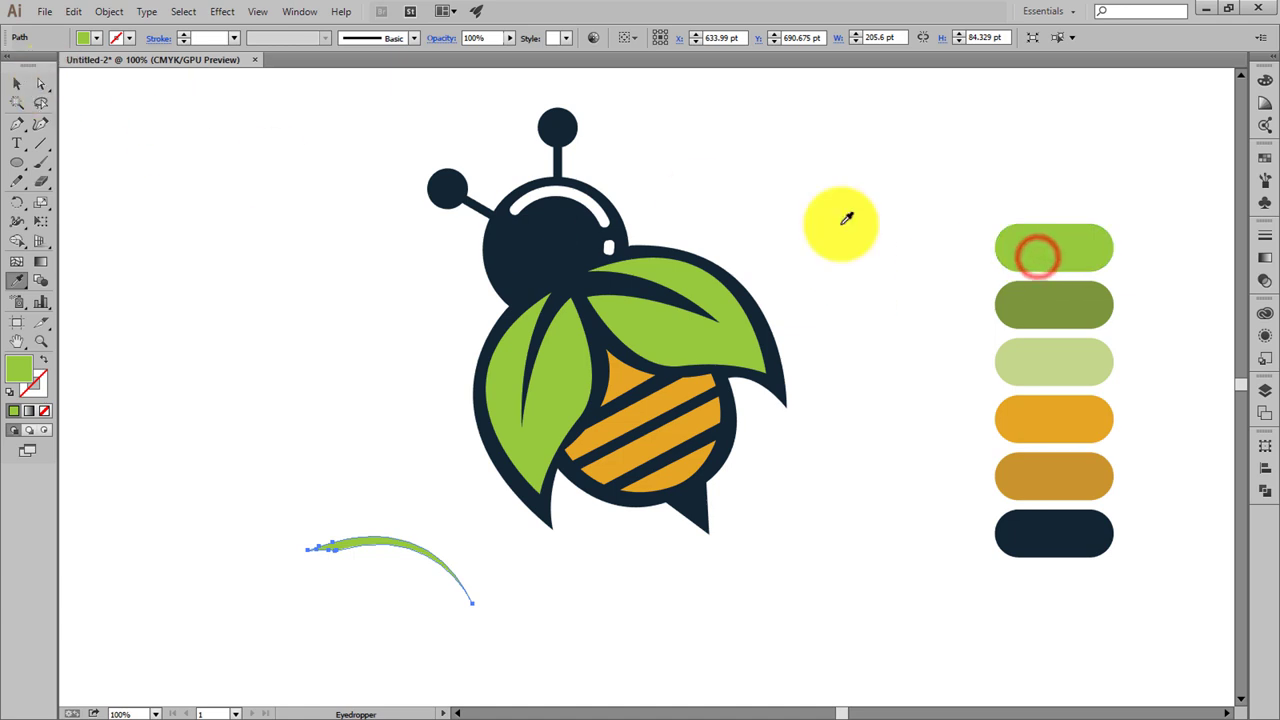
{"action": "left_click", "coordinate": [1057, 352]}
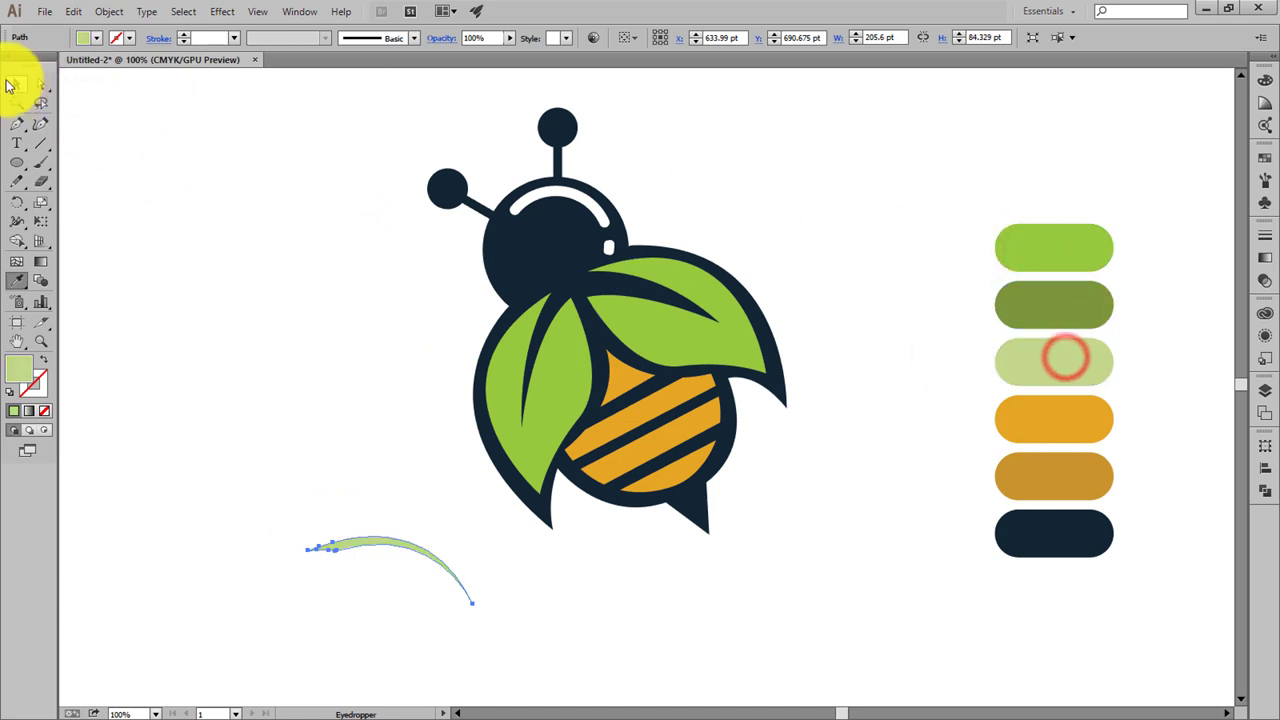
Fit a copy of the pale-green crescent along the right leaf's top edge, then duplicate the left leaf
{"action": "left_click", "coordinate": [269, 263]}
{"action": "left_click_drag", "start_coordinate": [411, 543], "coordinate": [697, 273]}
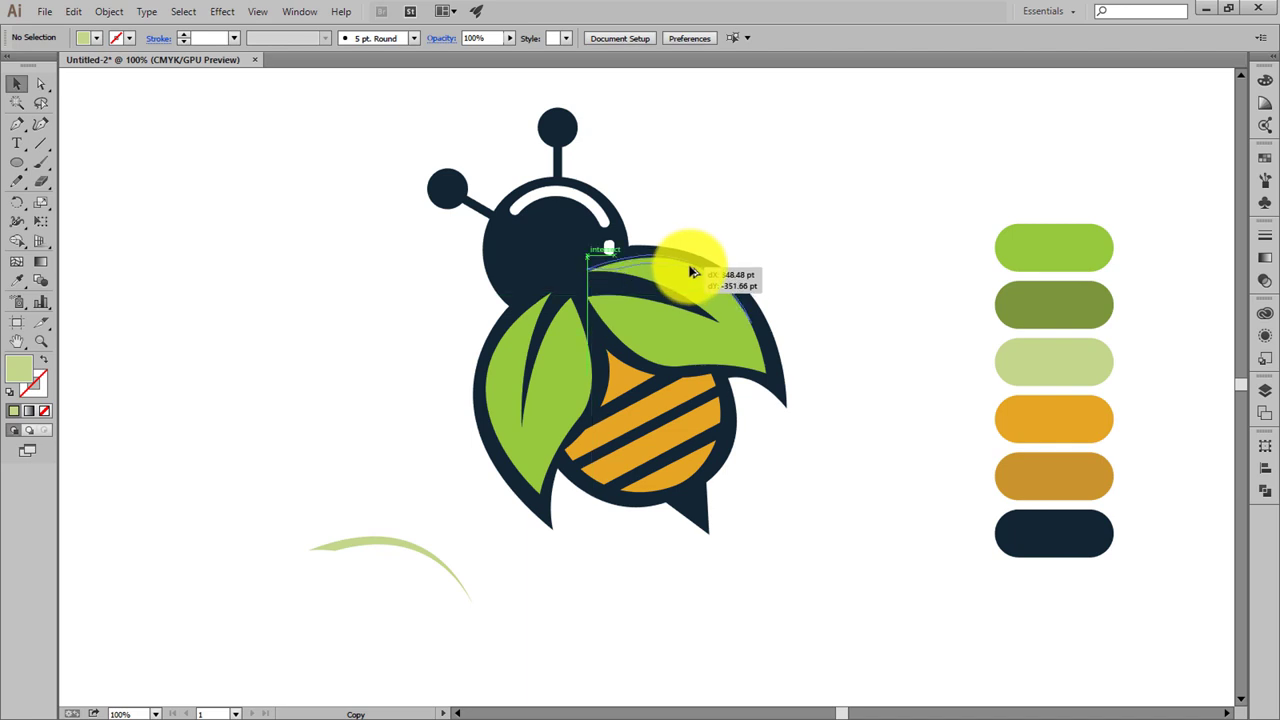
{"action": "left_click_drag", "start_coordinate": [689, 267], "coordinate": [689, 267]}
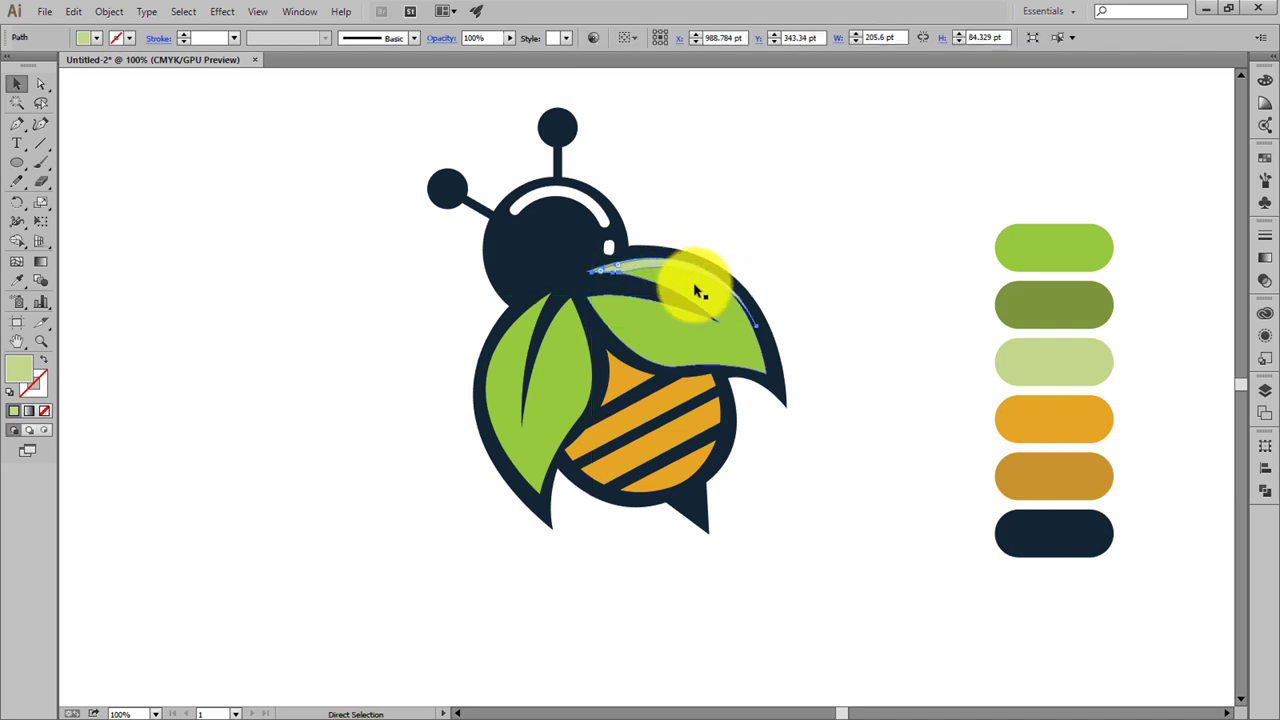
{"action": "key", "text": "ctrl+plus"}
{"action": "key", "text": "ctrl+plus"}
{"action": "key", "text": "ctrl+plus"}
{"action": "scroll", "coordinate": [697, 280], "scroll_direction": "up", "scroll_amount": 3}
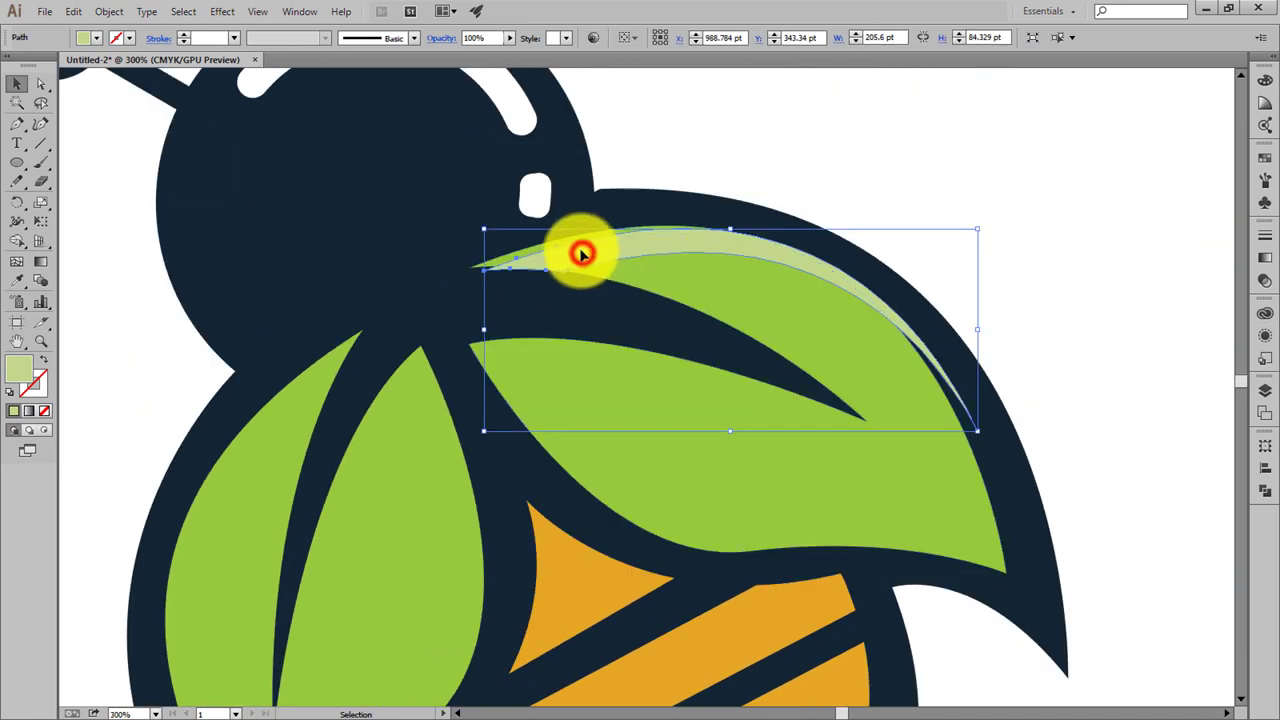
{"action": "left_click_drag", "start_coordinate": [581, 254], "coordinate": [568, 252]}
{"action": "left_click", "coordinate": [903, 160]}
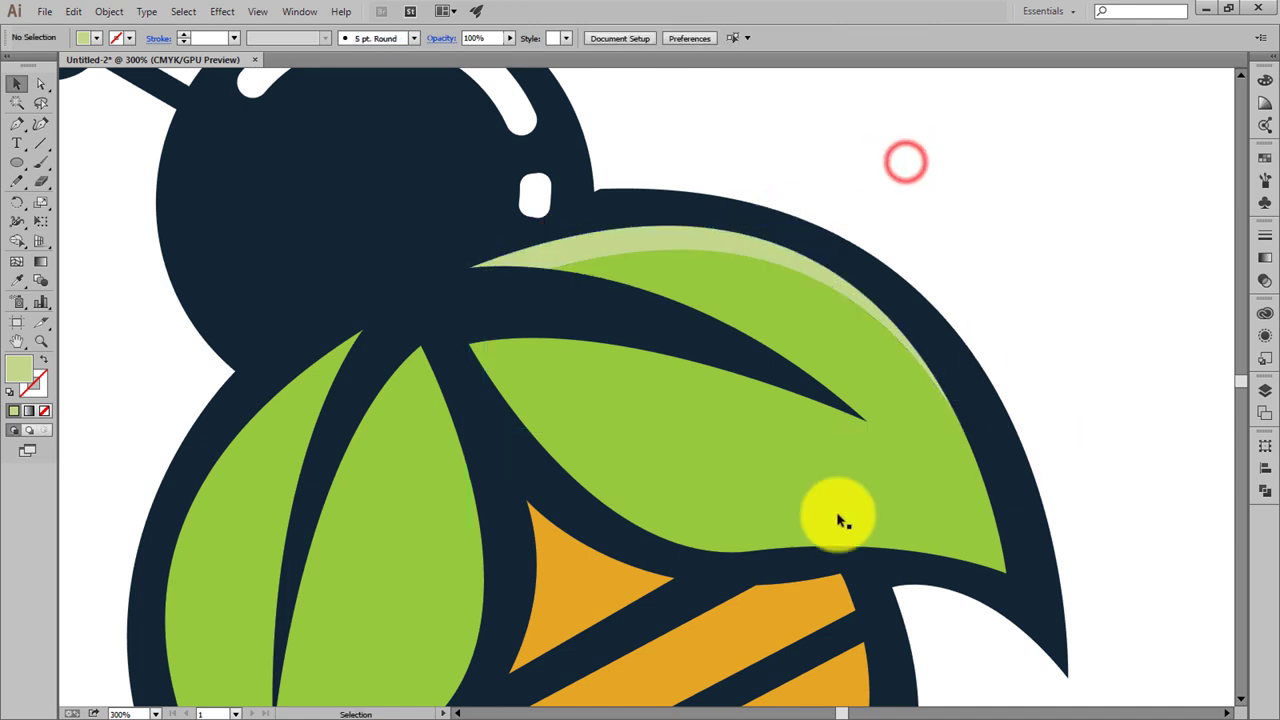
{"action": "key", "text": "ctrl+0"}
{"action": "left_click_drag", "start_coordinate": [555, 372], "coordinate": [414, 543]}
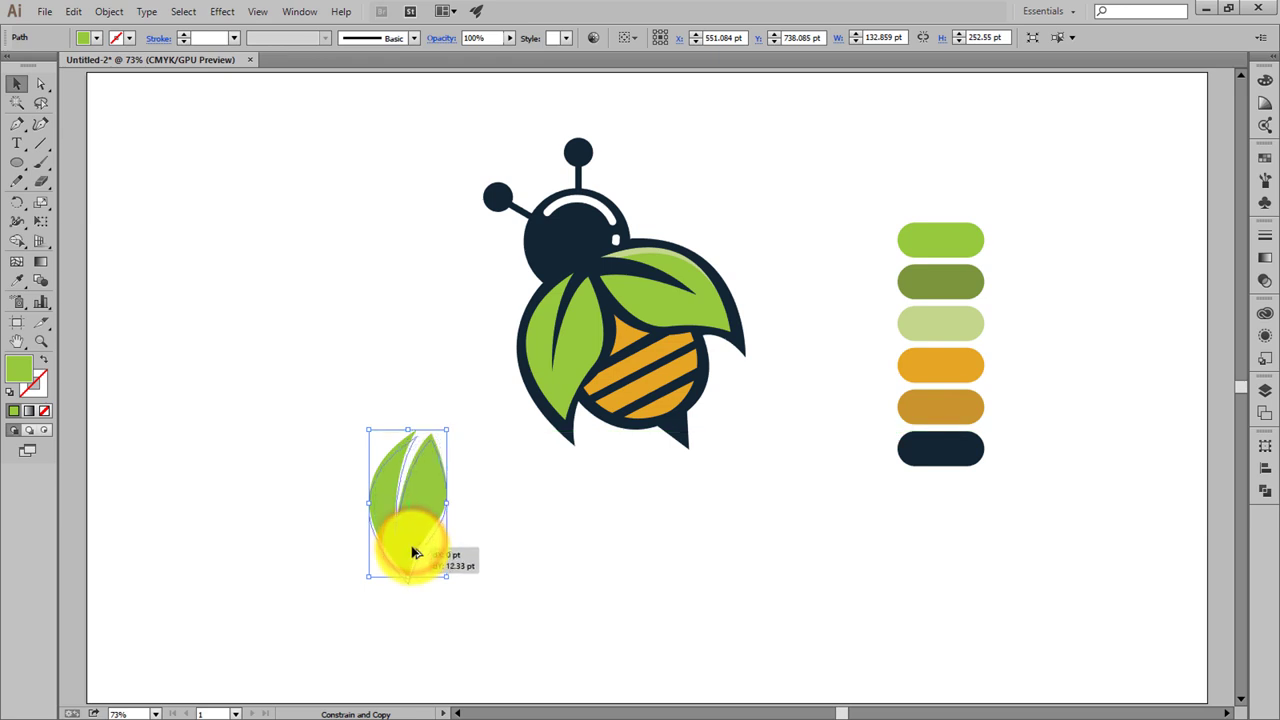
Remove unwanted pieces from the overlapping leaf copies with Shape Builder
{"action": "left_click_drag", "start_coordinate": [277, 323], "coordinate": [380, 528]}
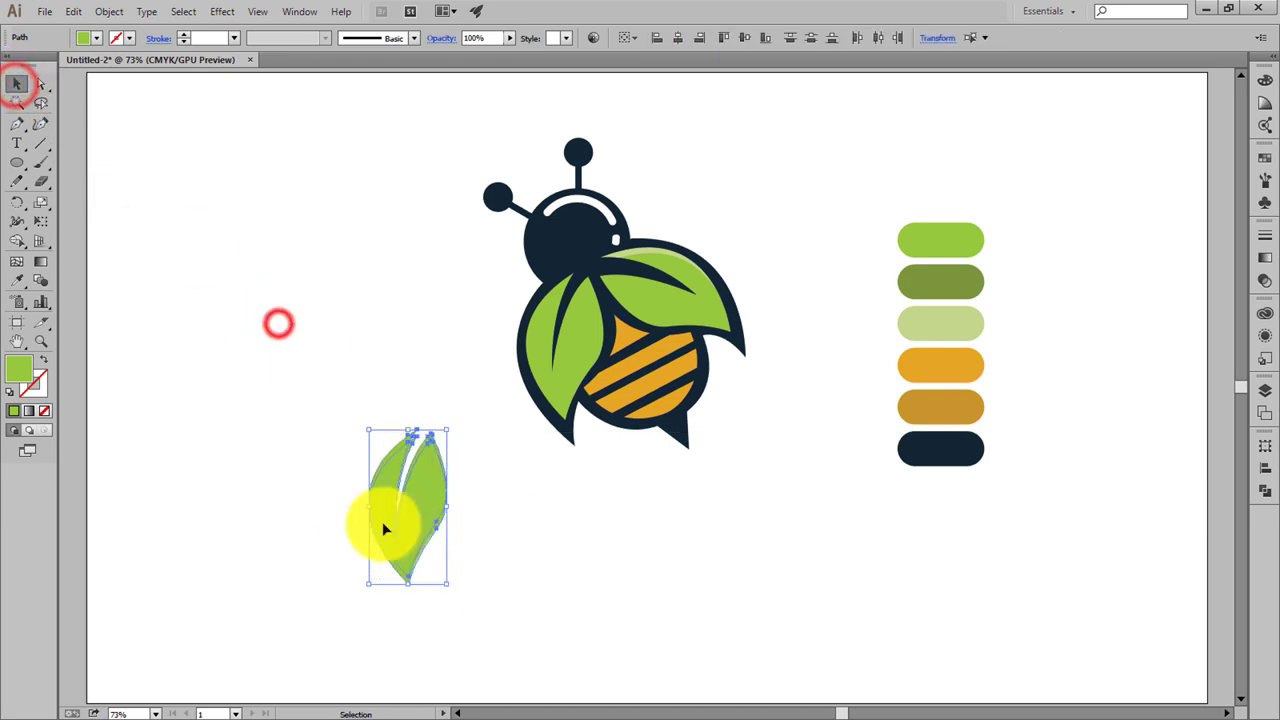
{"action": "left_click", "coordinate": [19, 243]}
{"action": "left_click_drag", "start_coordinate": [514, 497], "coordinate": [423, 509]}
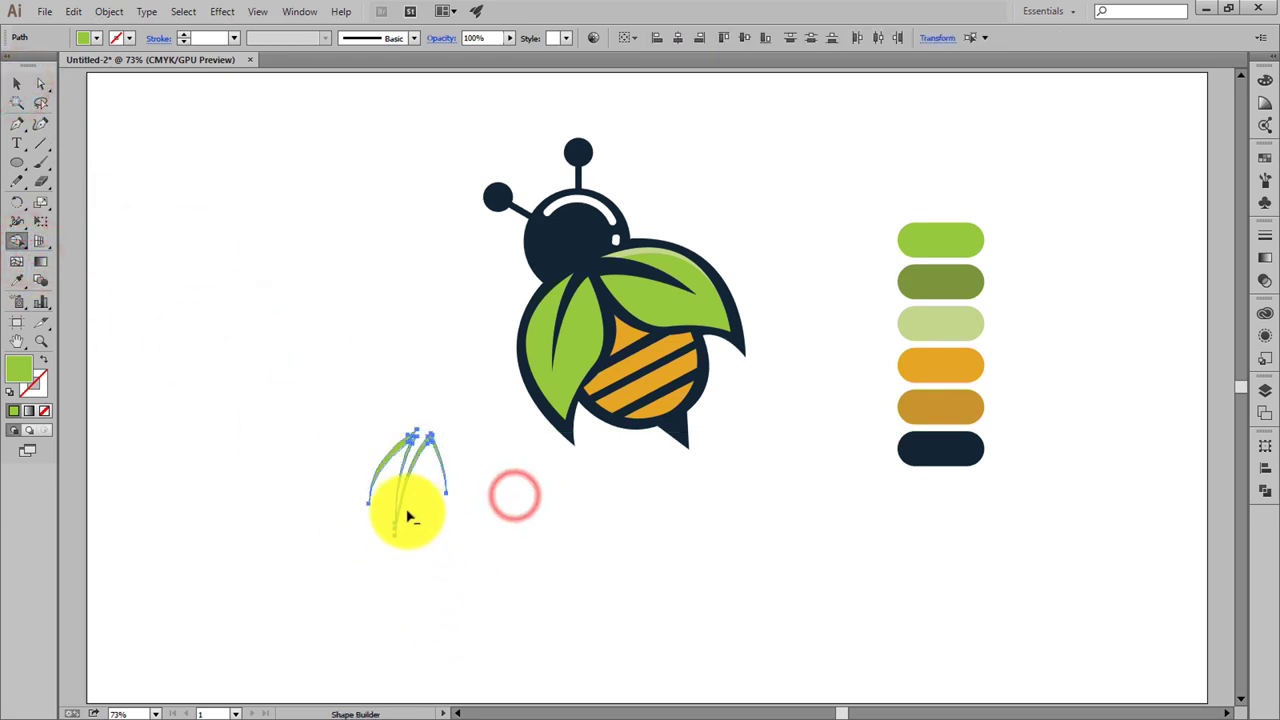
{"action": "left_click_drag", "start_coordinate": [470, 437], "coordinate": [415, 502]}
{"action": "left_click", "coordinate": [397, 494]}
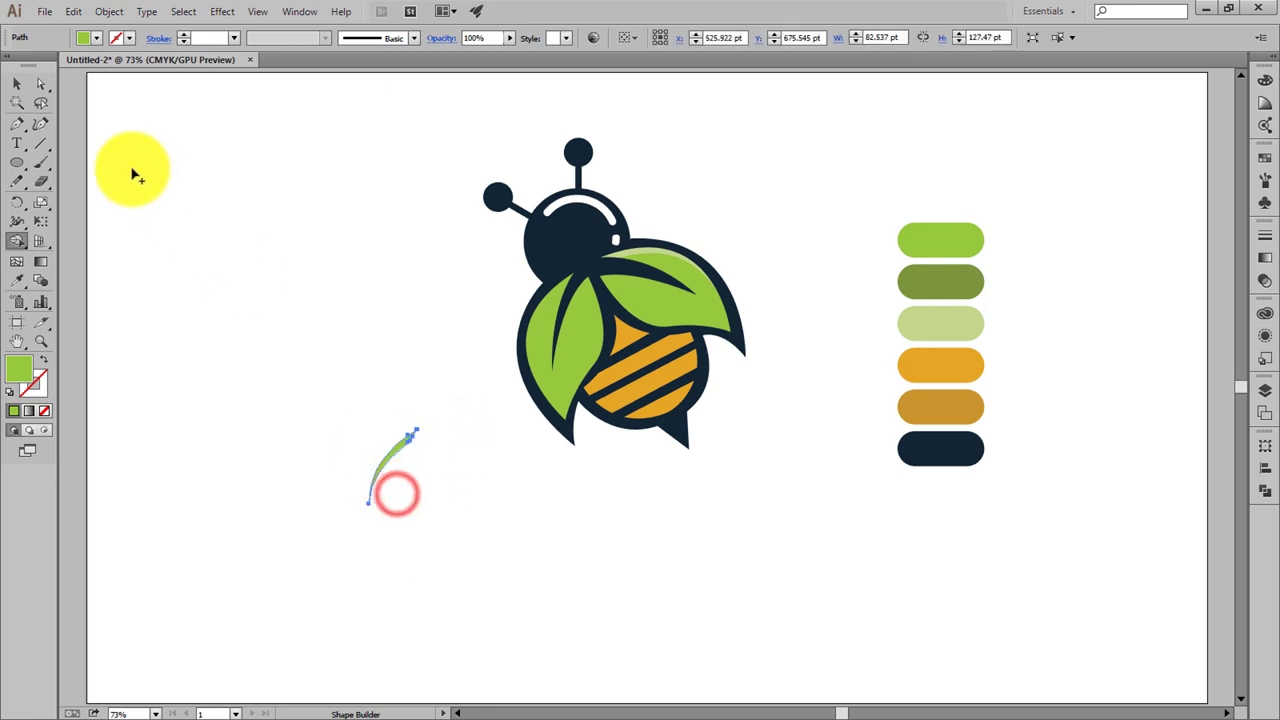
{"action": "left_click", "coordinate": [19, 84]}
{"action": "left_click", "coordinate": [298, 213]}
Make a slightly offset copy of the leaf shape over the original
{"action": "left_click", "coordinate": [403, 445]}
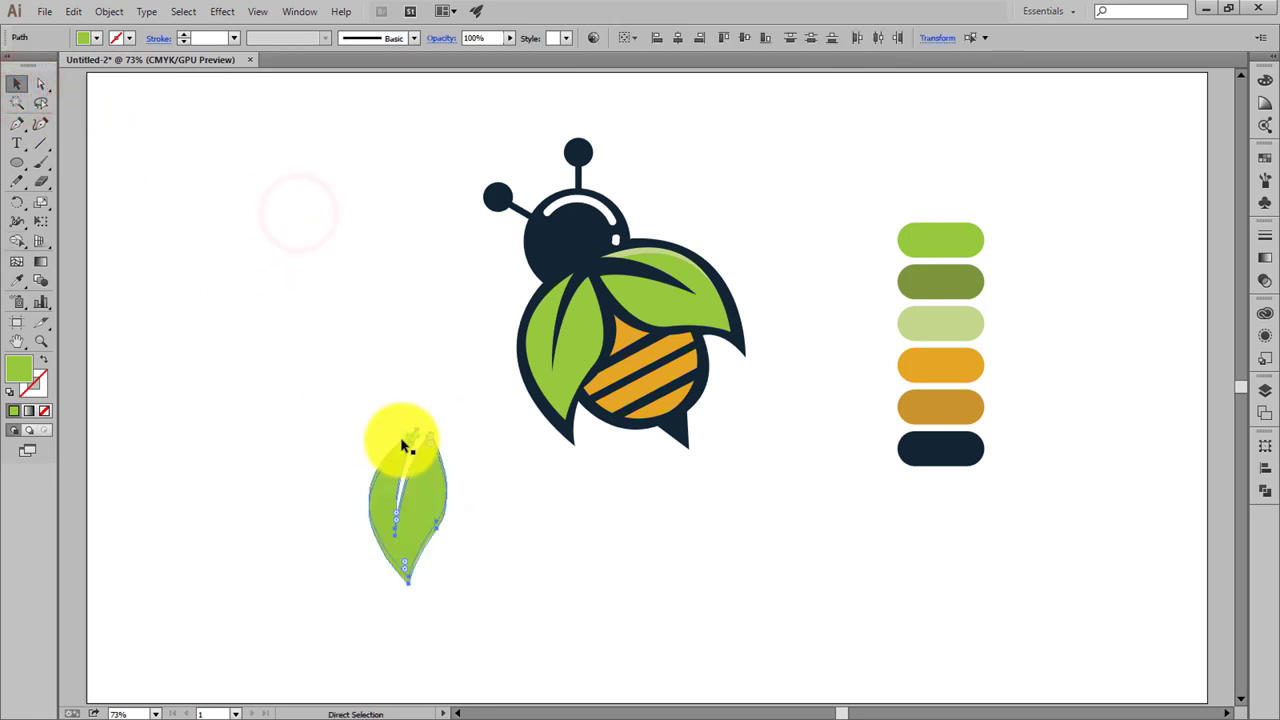
{"action": "left_click", "coordinate": [362, 378]}
{"action": "left_click", "coordinate": [17, 84]}
{"action": "left_click", "coordinate": [235, 183]}
{"action": "left_click_drag", "start_coordinate": [418, 503], "coordinate": [397, 530]}
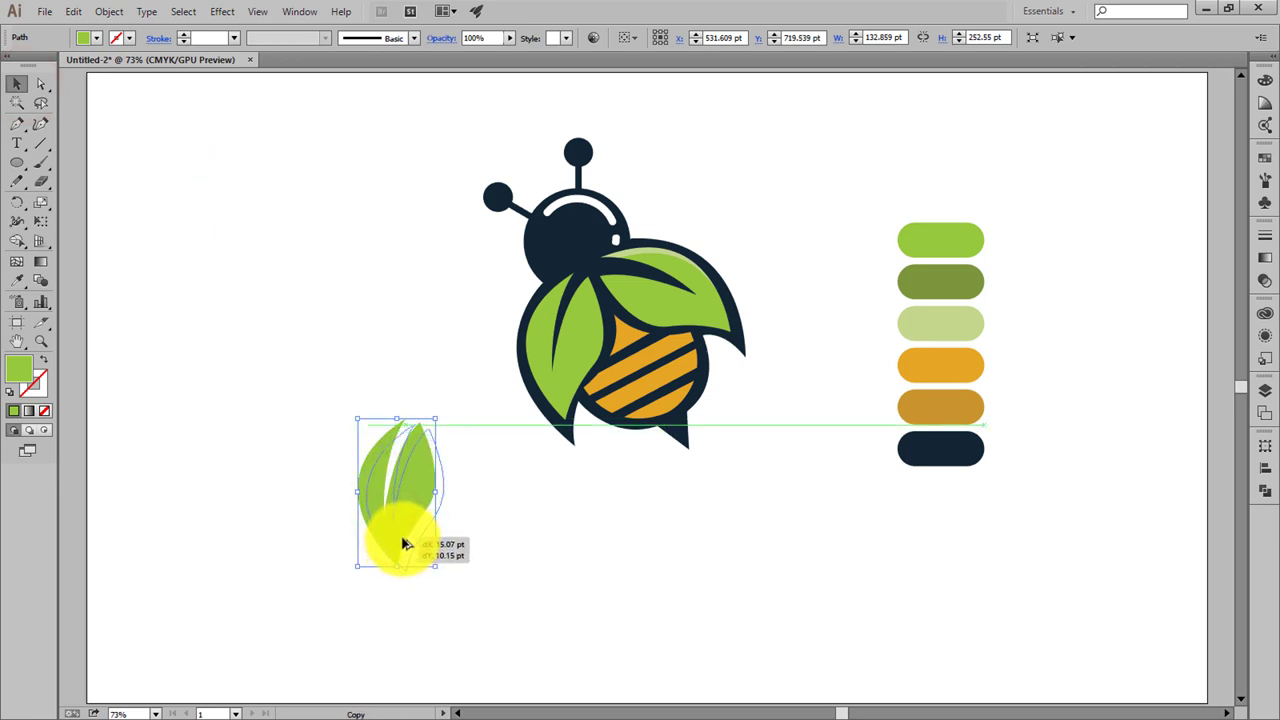
{"action": "left_click_drag", "start_coordinate": [406, 543], "coordinate": [404, 545]}
Cut the overlap down to a thin crescent and move it onto the left leaf
{"action": "left_click", "coordinate": [19, 240]}
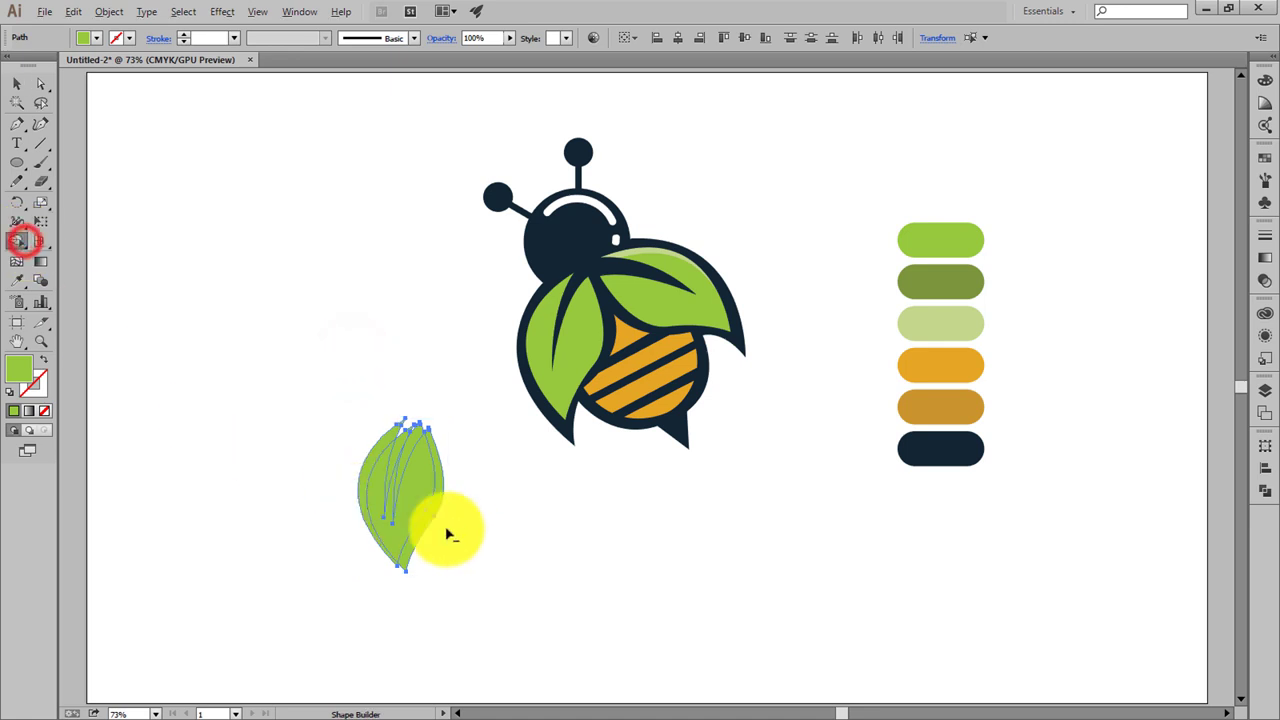
{"action": "left_click", "coordinate": [372, 488]}
{"action": "left_click_drag", "start_coordinate": [490, 560], "coordinate": [492, 562]}
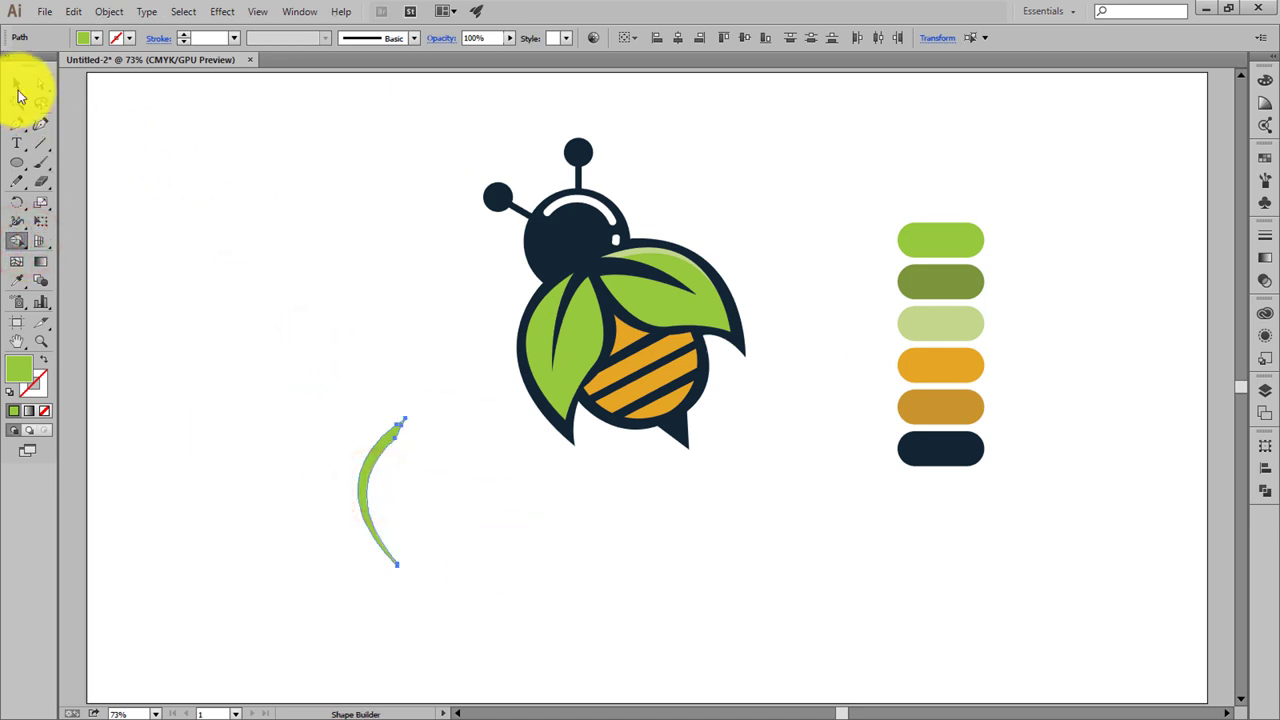
{"action": "left_click", "coordinate": [16, 83]}
{"action": "left_click", "coordinate": [189, 177]}
{"action": "left_click_drag", "start_coordinate": [382, 442], "coordinate": [542, 303]}
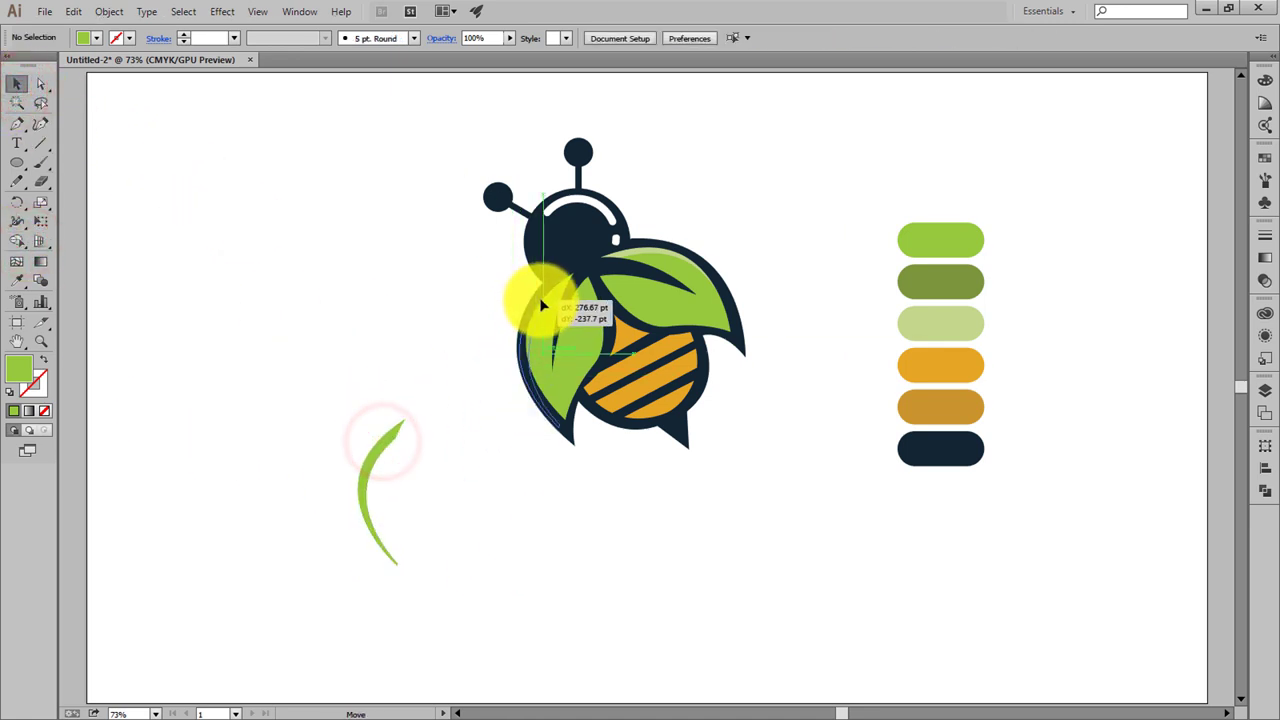
Fill the crescent with the light-green swatch colour using the Eyedropper
{"action": "key", "text": "i"}
{"action": "left_click", "coordinate": [965, 320]}
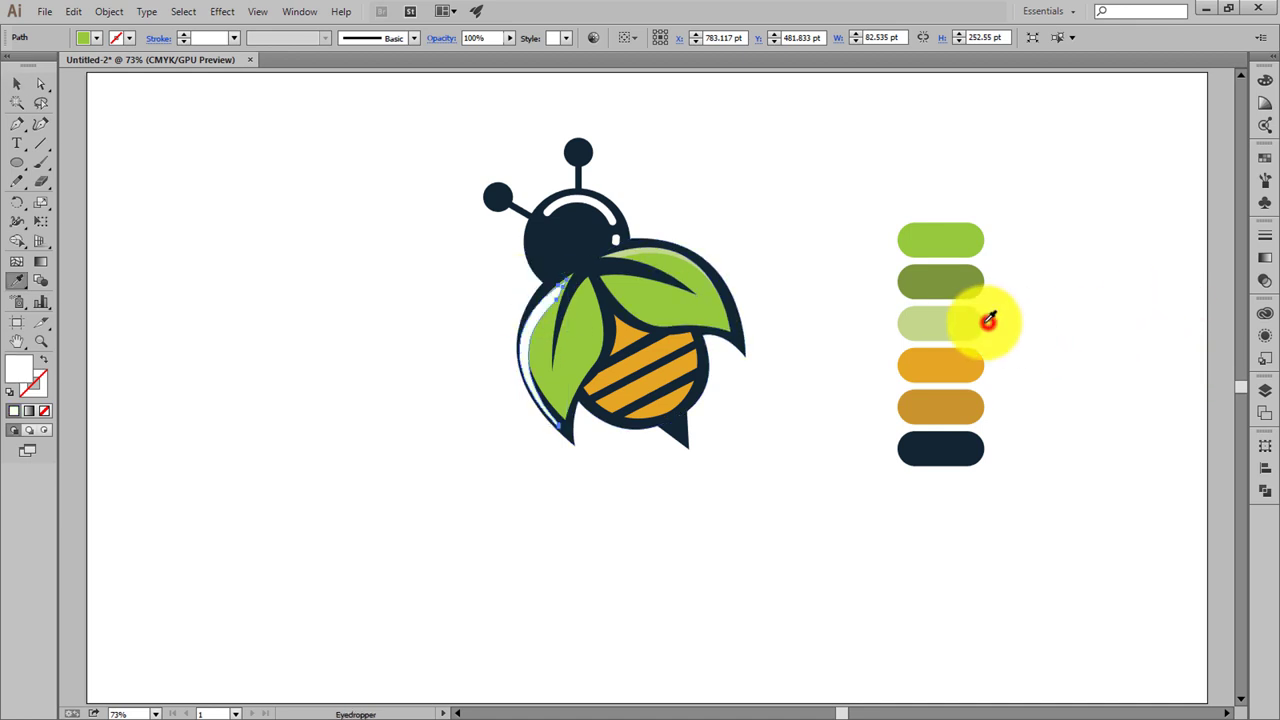
{"action": "left_click", "coordinate": [17, 84]}
{"action": "left_click", "coordinate": [197, 192]}
Fit the crescent along the left leaf's outer edge, then duplicate the right leaf below the bee
{"action": "key", "text": "ctrl+equal"}
{"action": "key", "text": "ctrl+equal"}
{"action": "key", "text": "ctrl+equal"}
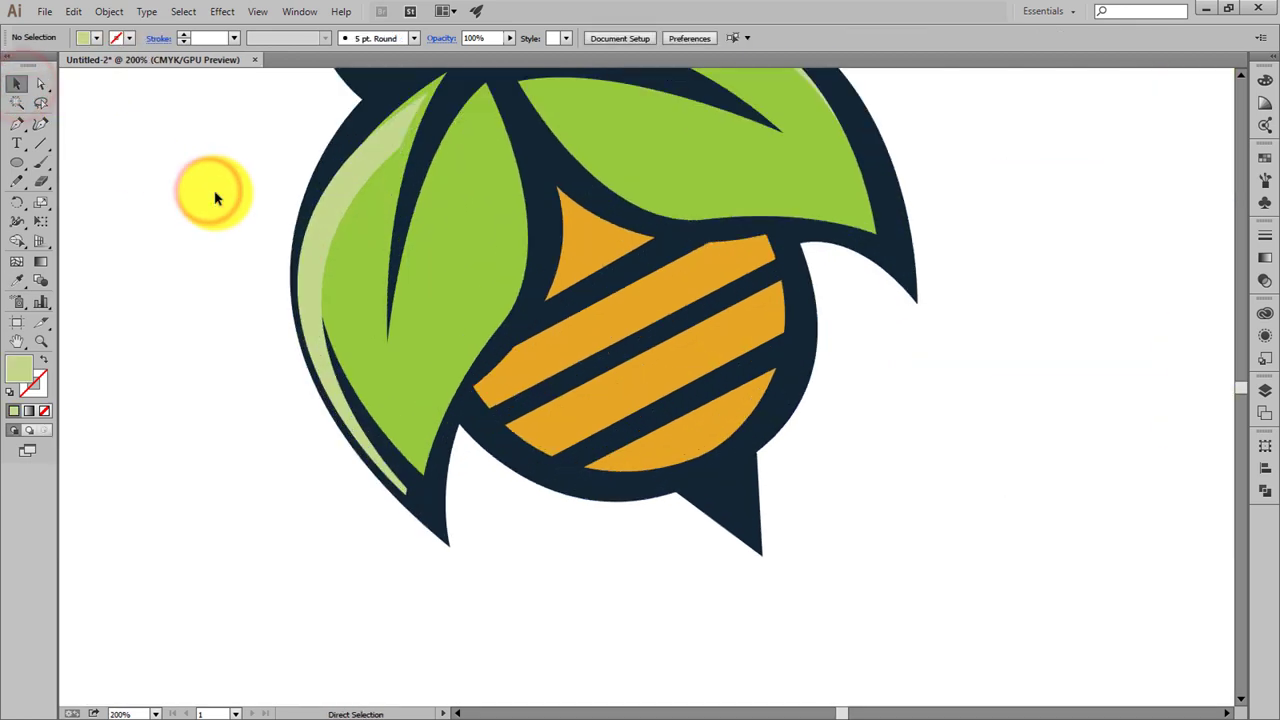
{"action": "left_click_drag", "start_coordinate": [383, 434], "coordinate": [413, 386]}
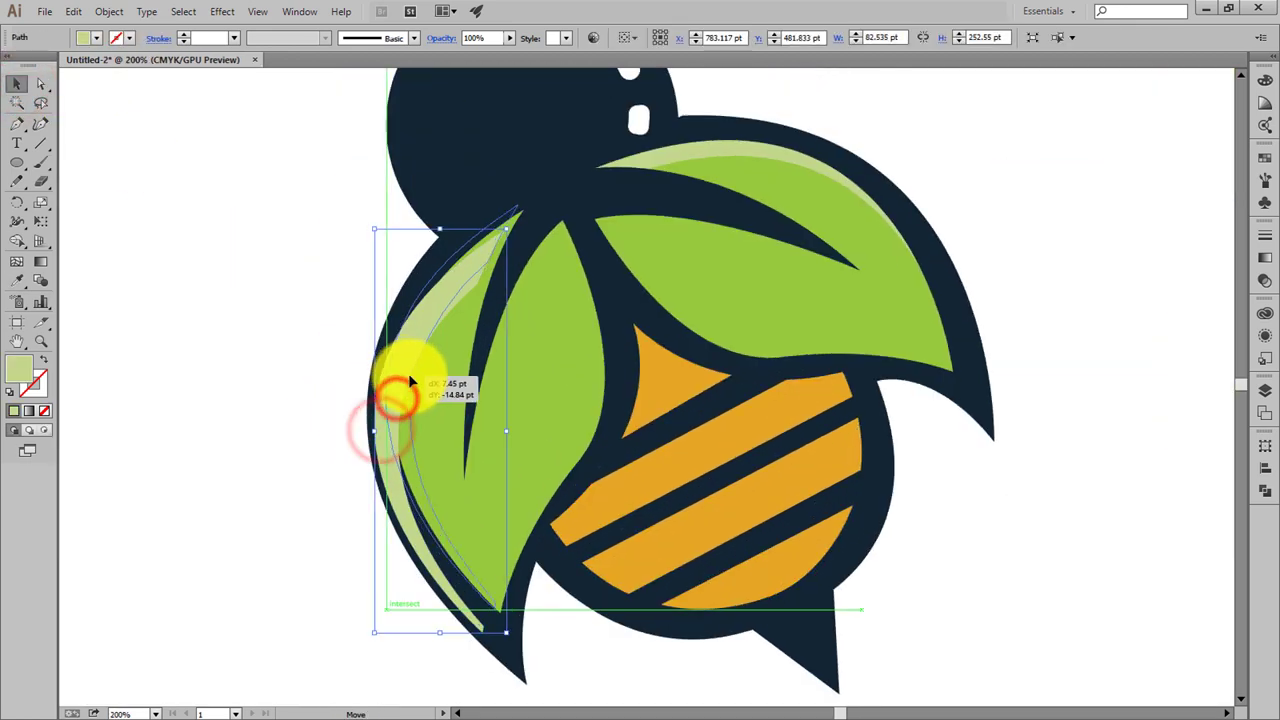
{"action": "left_click", "coordinate": [357, 398]}
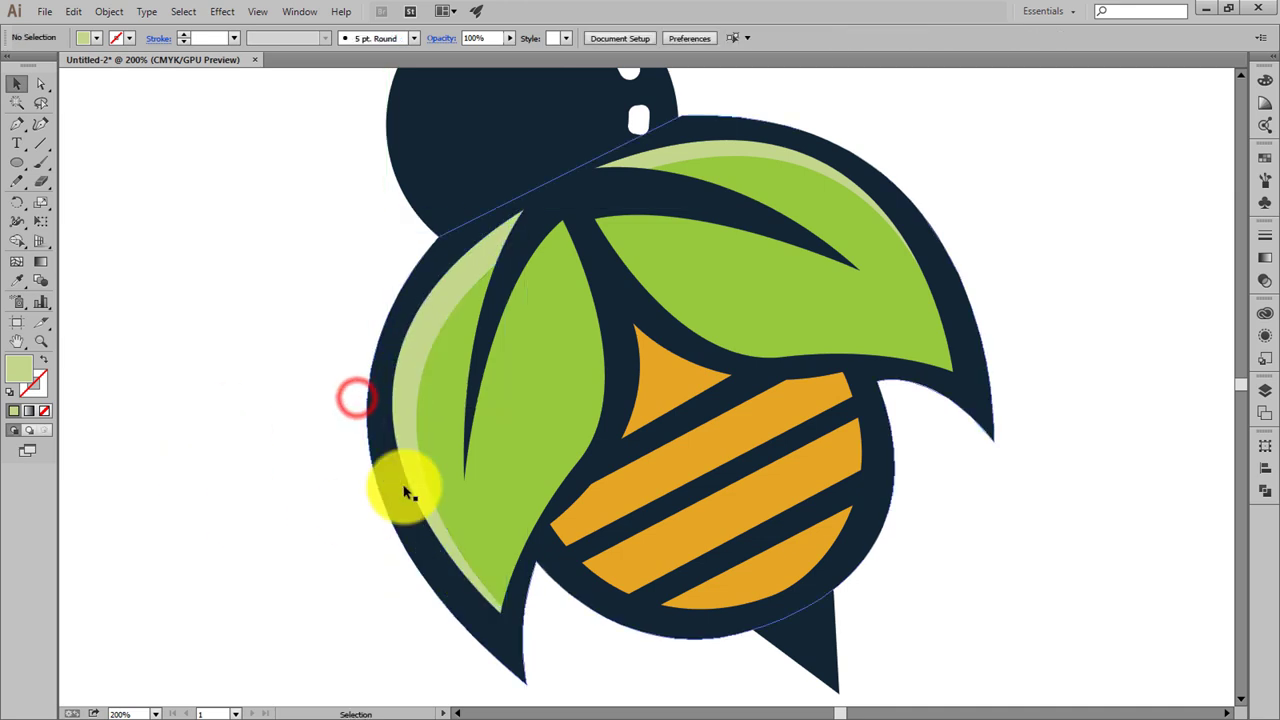
{"action": "key", "text": "ctrl+0"}
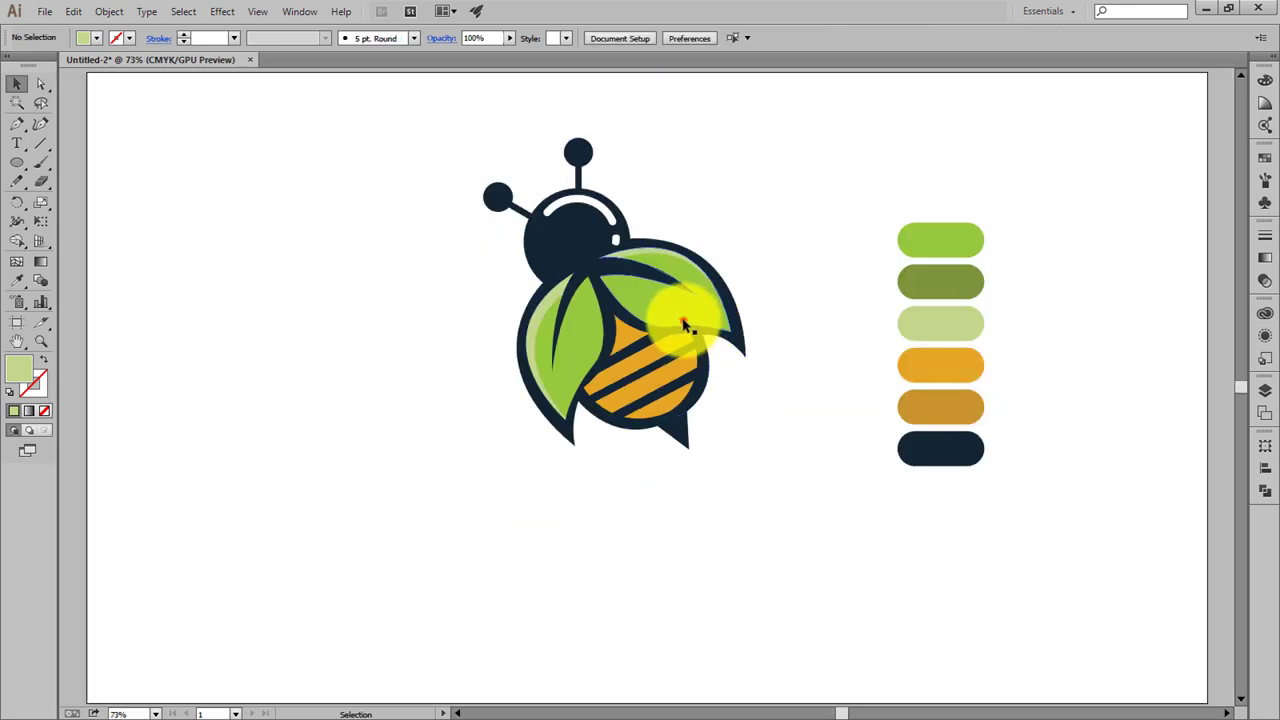
{"action": "left_click_drag", "start_coordinate": [685, 325], "coordinate": [651, 591]}
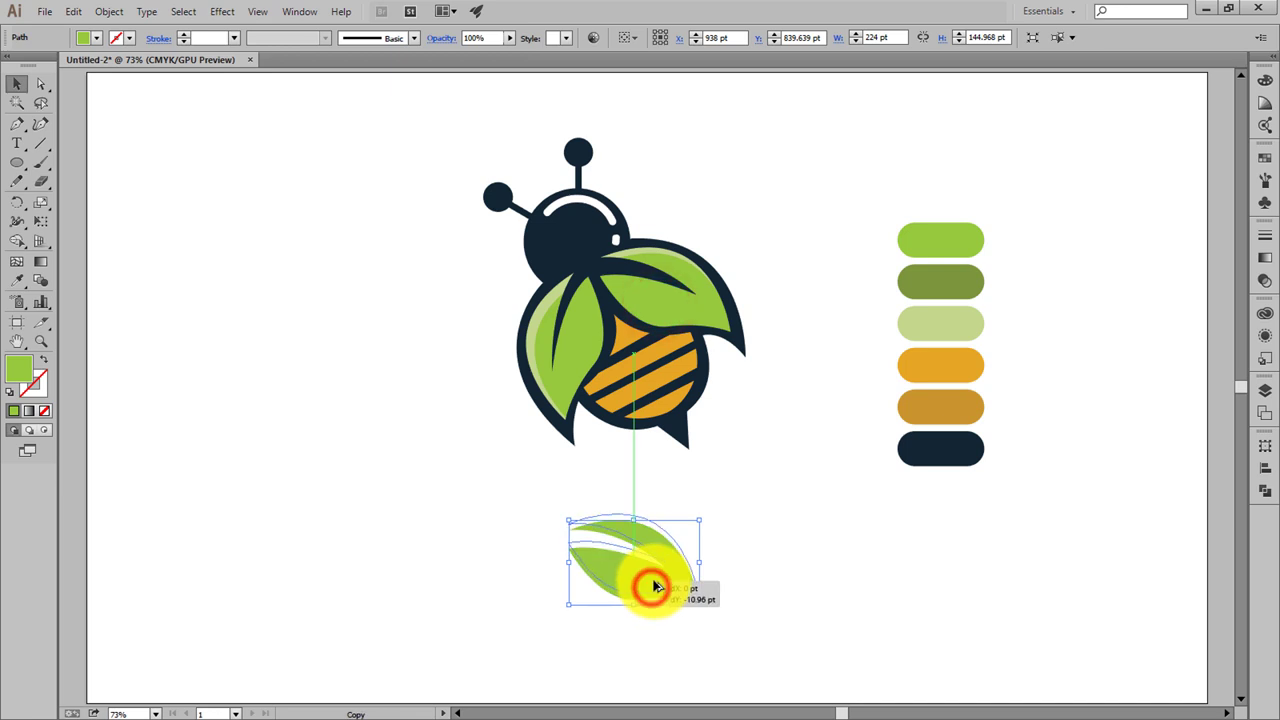
Cut a thin sliver from two overlapping right-leaf copies with Shape Builder and colour it dark green
{"action": "left_click_drag", "start_coordinate": [768, 531], "coordinate": [623, 617]}
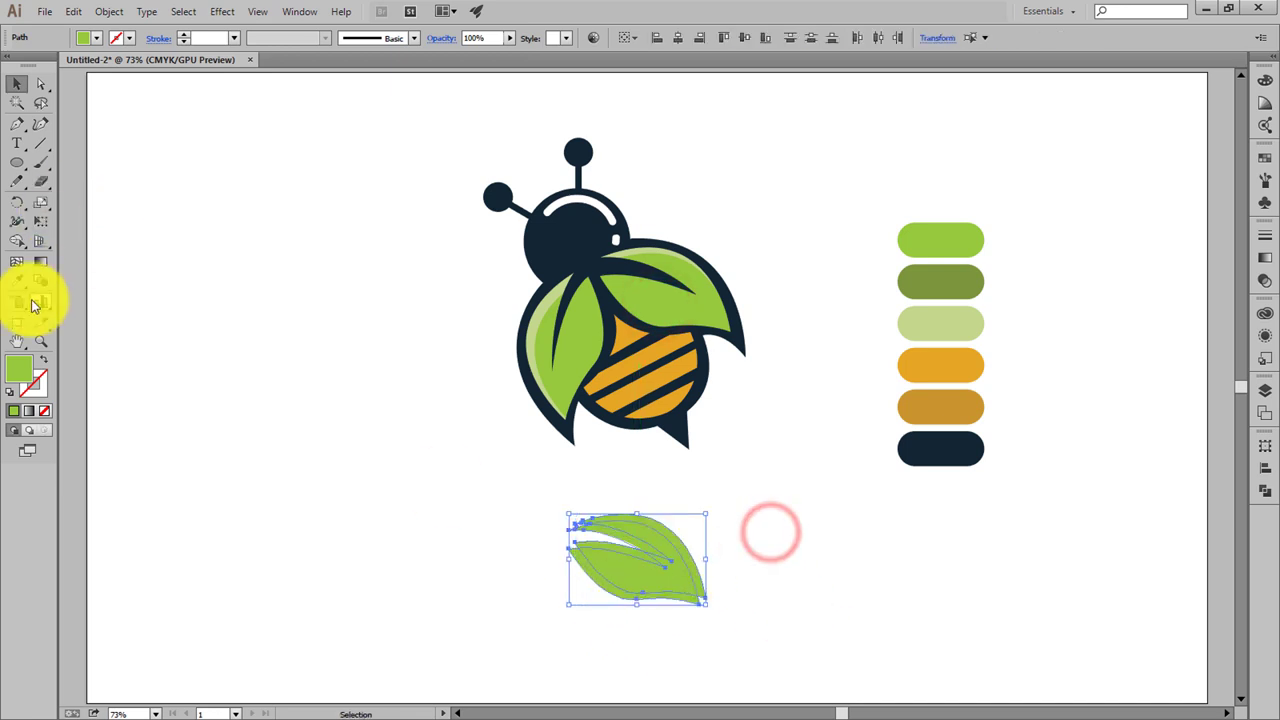
{"action": "double_click", "coordinate": [15, 242]}
{"action": "key", "text": "Return"}
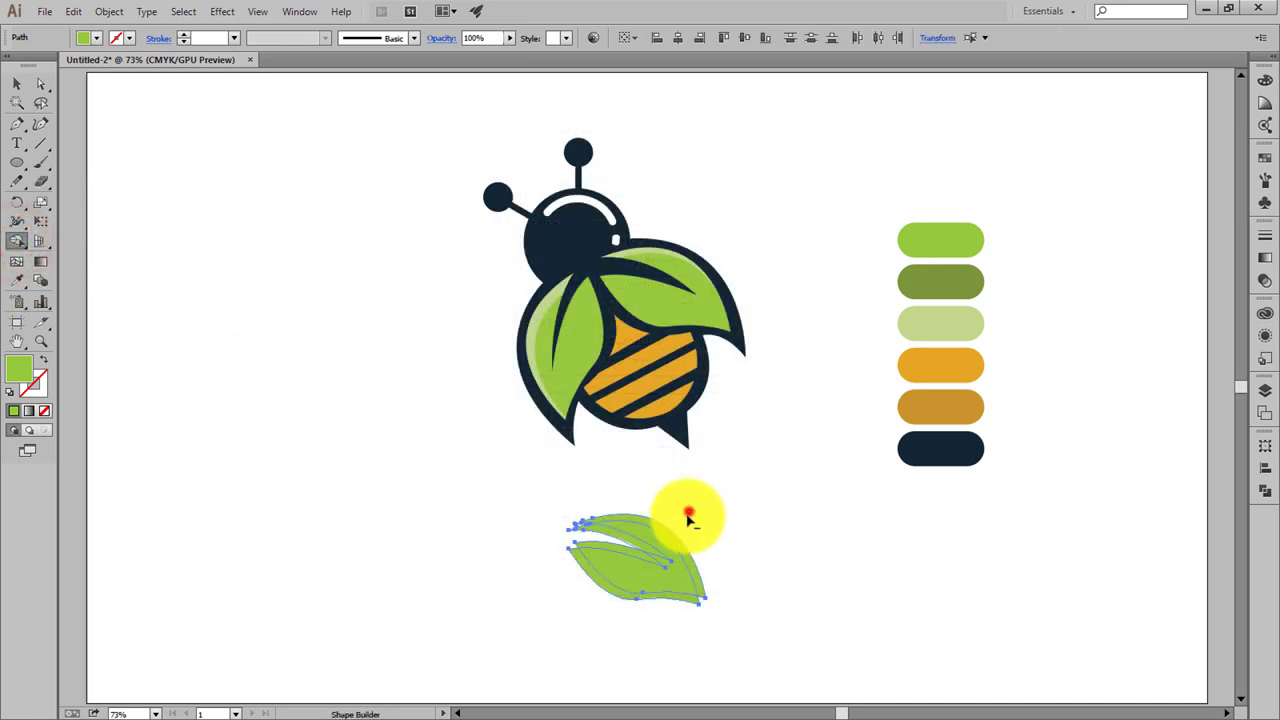
{"action": "left_click", "coordinate": [688, 511], "text": "alt"}
{"action": "left_click", "coordinate": [16, 83]}
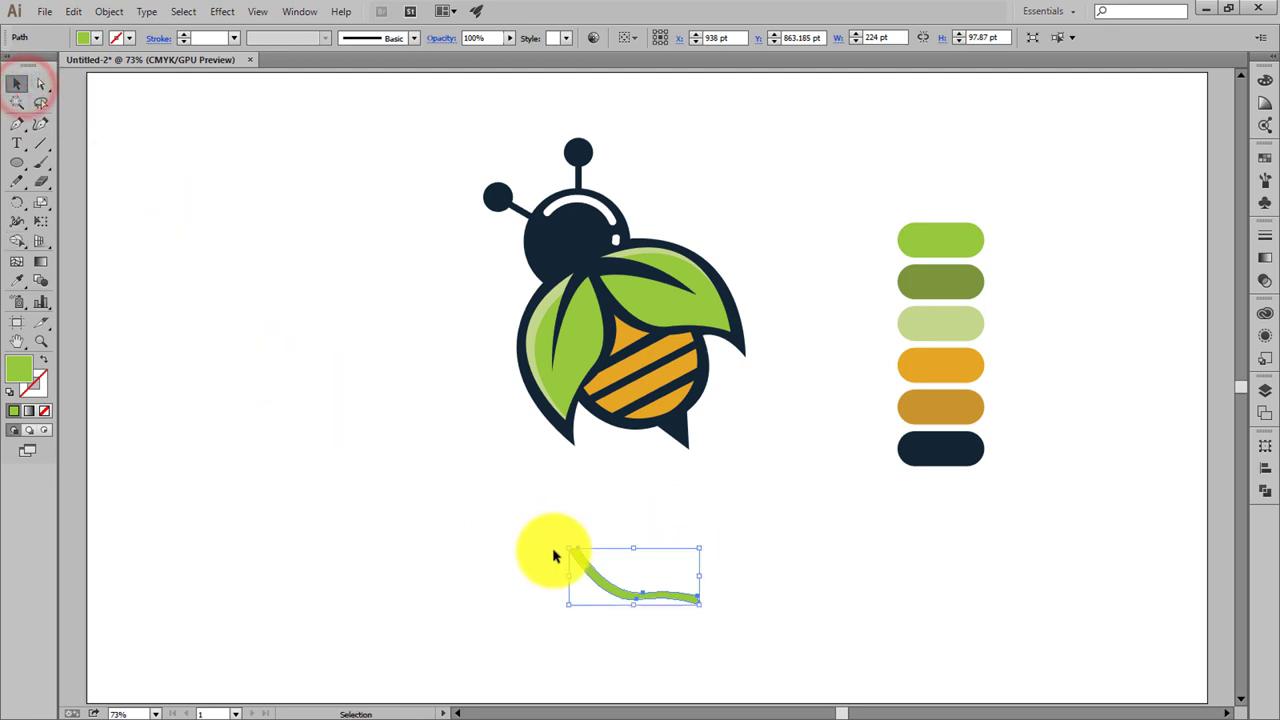
{"action": "key", "text": "i"}
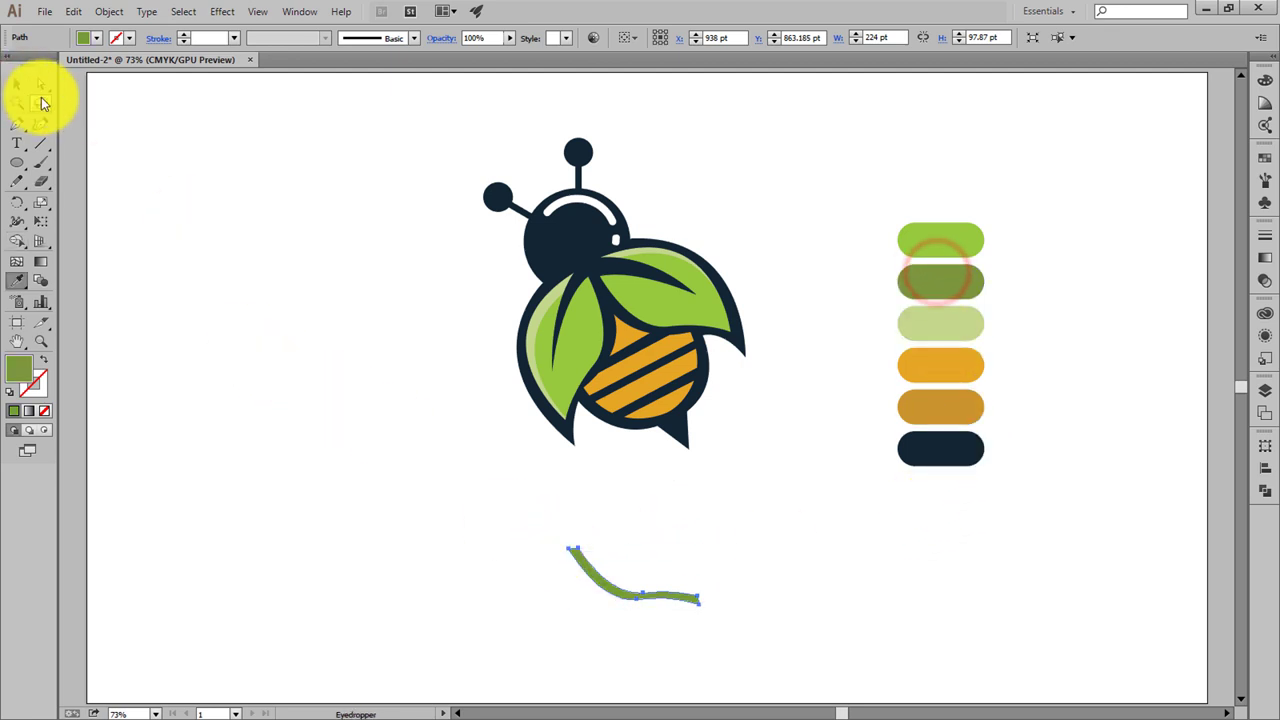
Position the dark-green sliver along the right leaf's lower edge as a shading crescent
{"action": "mouse_move", "coordinate": [586, 576]}
{"action": "left_mouse_down"}
{"action": "mouse_move", "coordinate": [610, 312]}
{"action": "mouse_move", "coordinate": [624, 312]}
{"action": "left_mouse_up"}
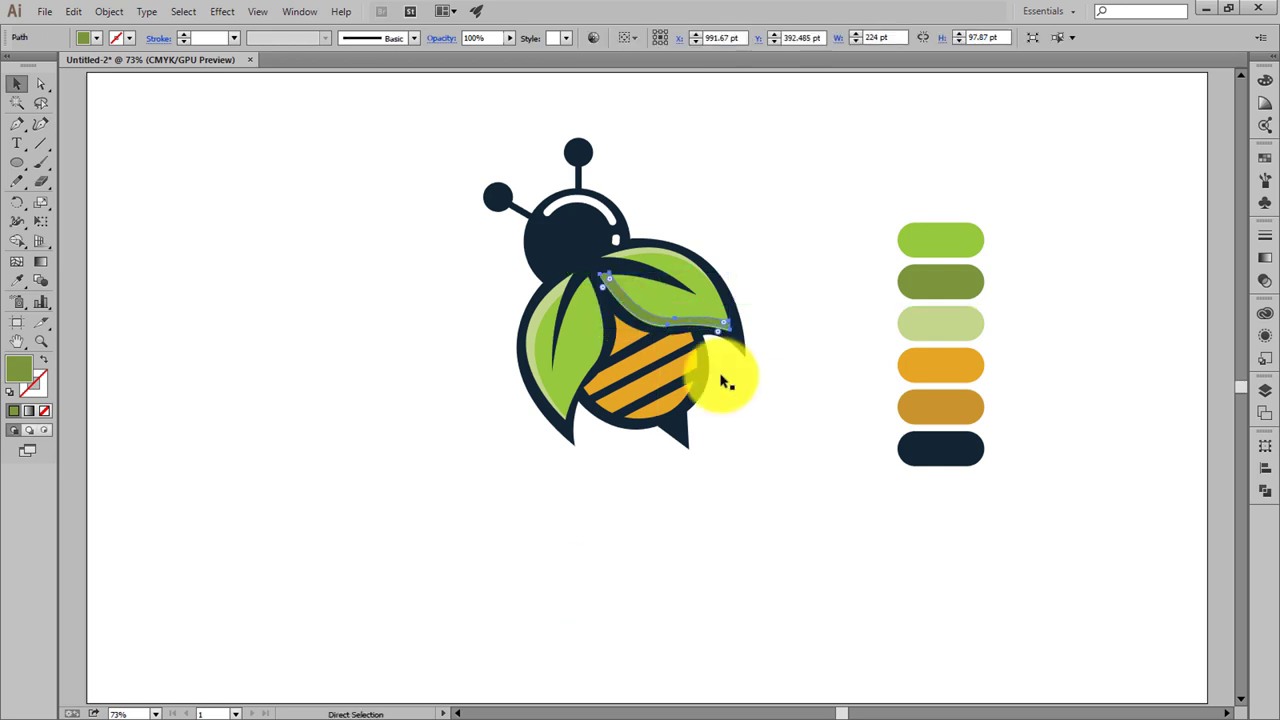
{"action": "key", "text": "ctrl+plus"}
{"action": "key", "text": "ctrl+plus"}
{"action": "key", "text": "ctrl+plus"}
{"action": "scroll", "coordinate": [726, 381], "scroll_direction": "up", "scroll_amount": 1}
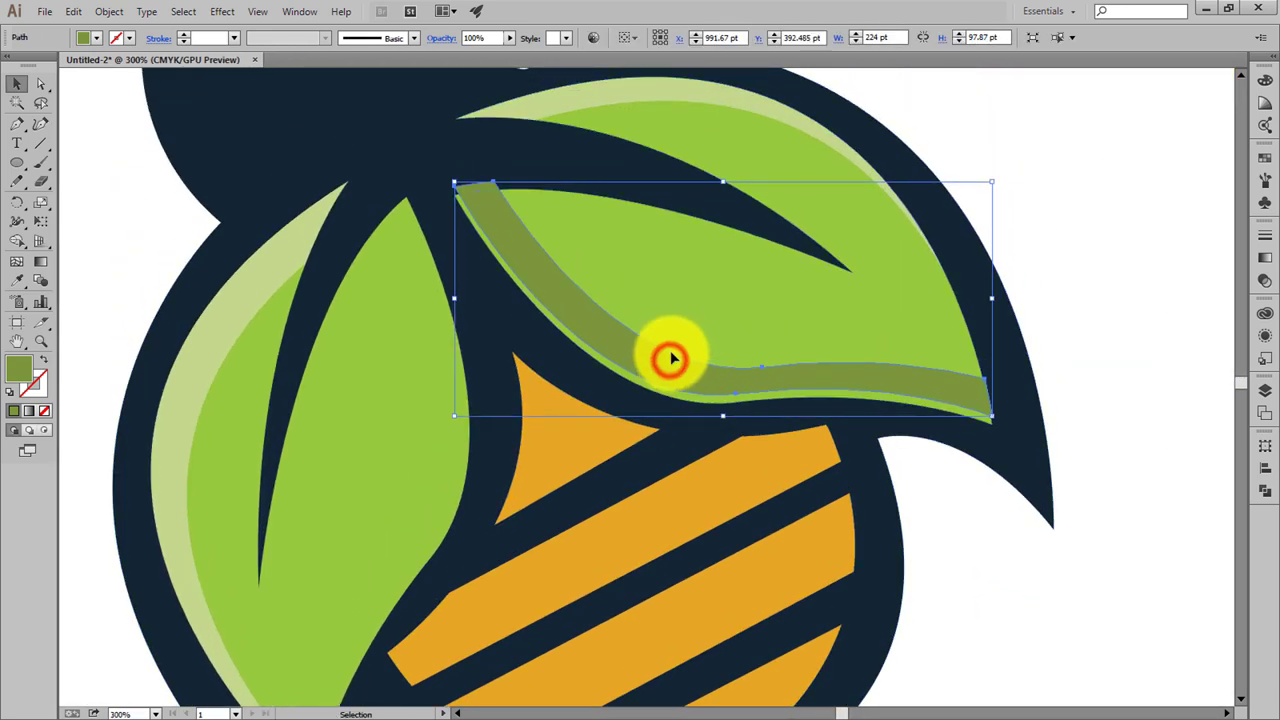
{"action": "left_click", "coordinate": [964, 613]}
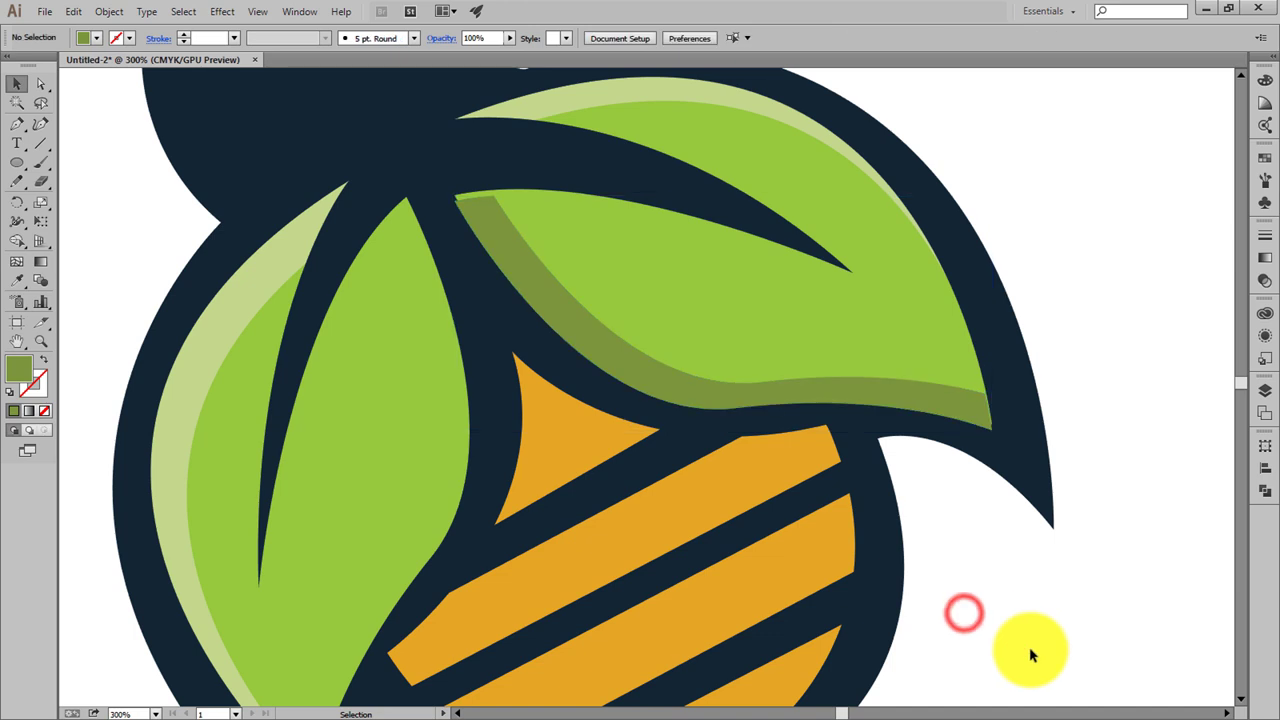
Place another copy of the right leaf below the bee
{"action": "key", "text": "ctrl+0"}
{"action": "left_click", "coordinate": [620, 298]}
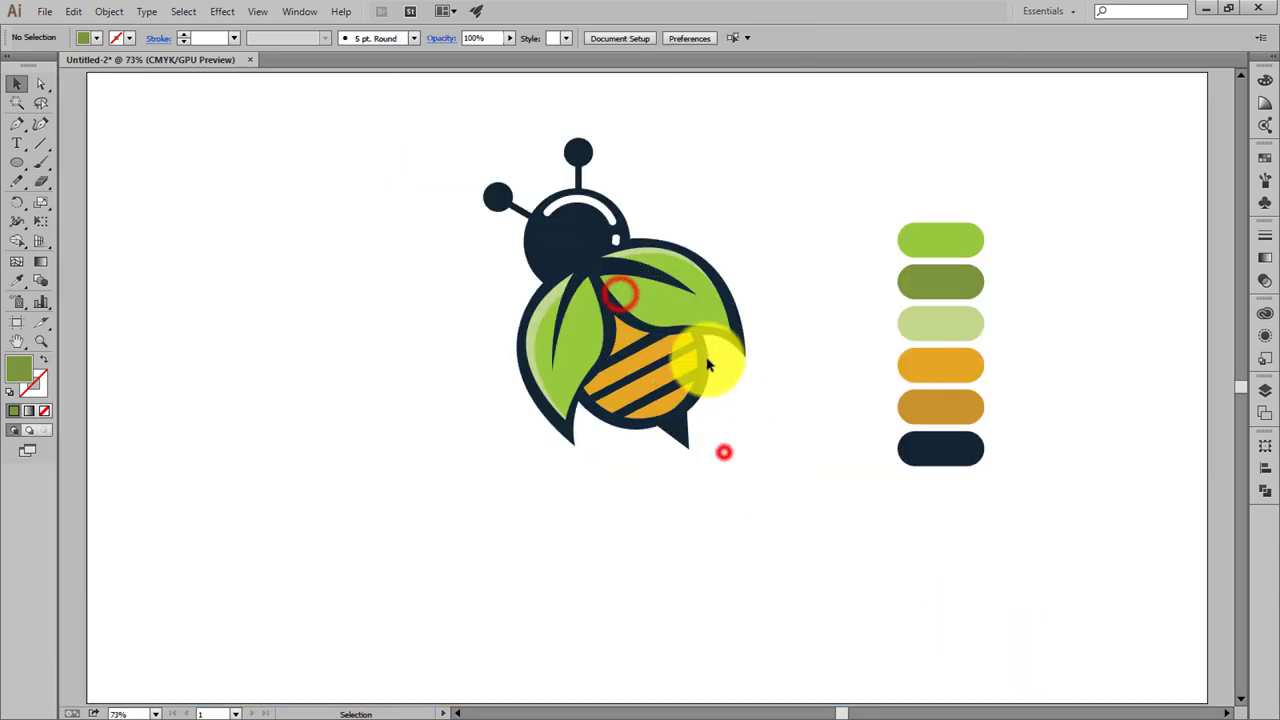
{"action": "left_click_drag", "start_coordinate": [655, 300], "coordinate": [700, 663]}
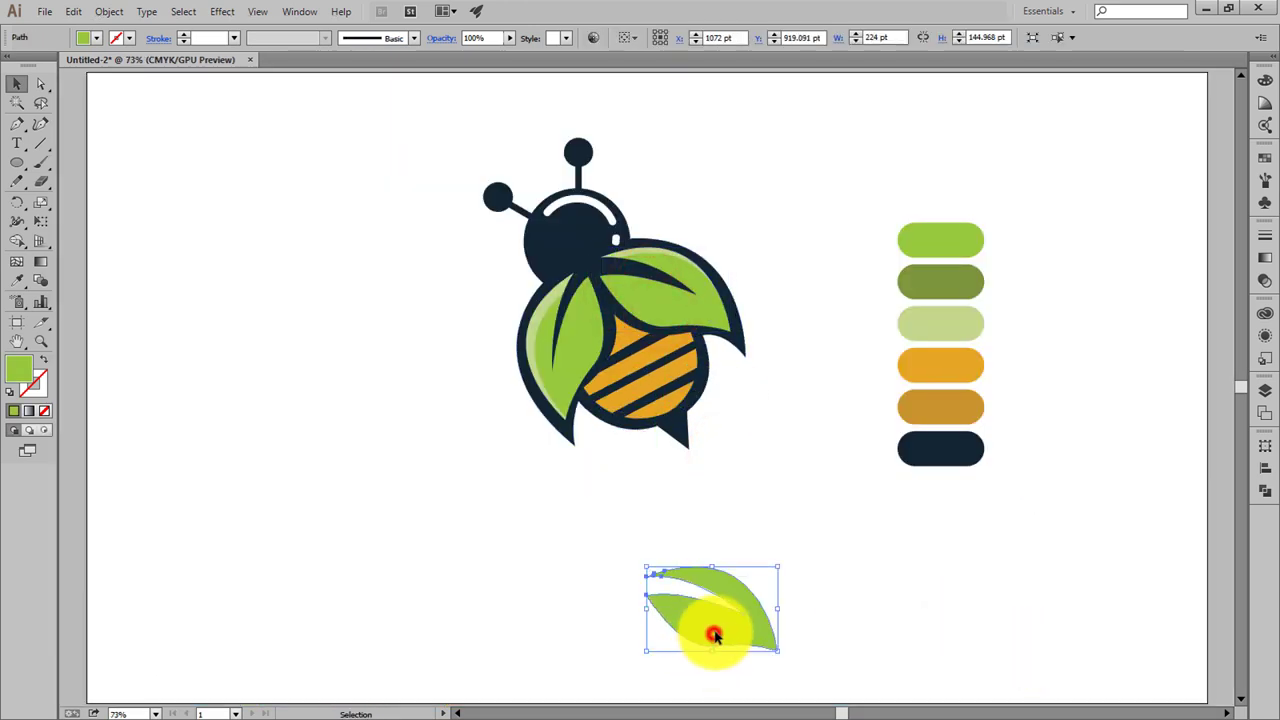
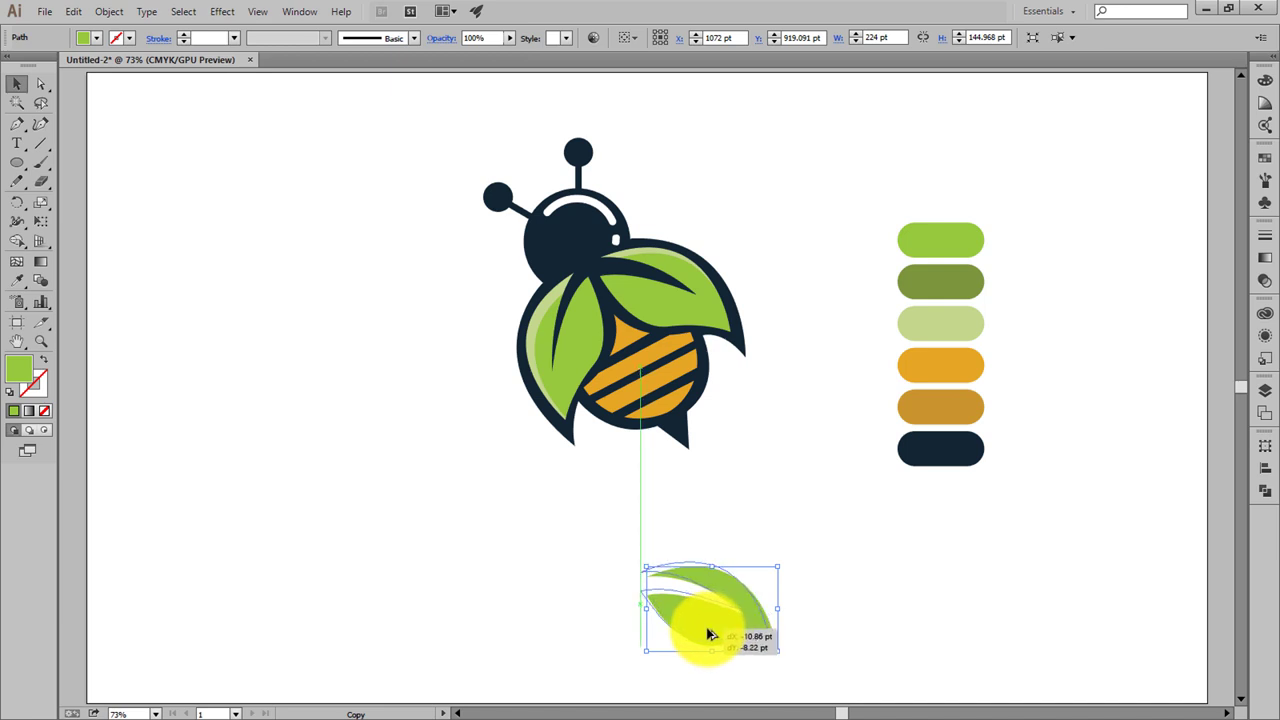
Alt-drag two slightly offset copies of the leaf below the bee and select both
{"action": "left_click_drag", "start_coordinate": [710, 626], "coordinate": [704, 621]}
{"action": "key", "text": "ctrl+plus"}
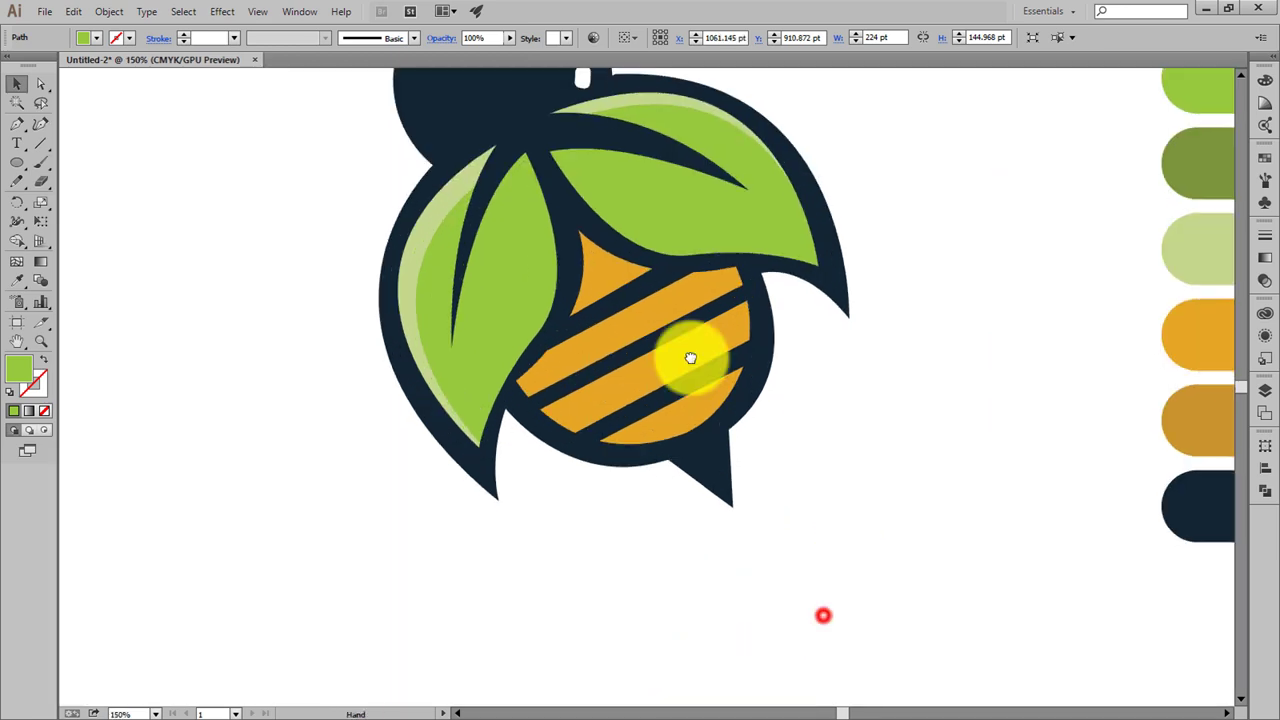
{"action": "scroll", "coordinate": [686, 400], "scroll_direction": "down", "scroll_amount": 5}
{"action": "left_click", "coordinate": [678, 613]}
{"action": "left_click_drag", "start_coordinate": [678, 613], "coordinate": [674, 609], "text": "alt"}
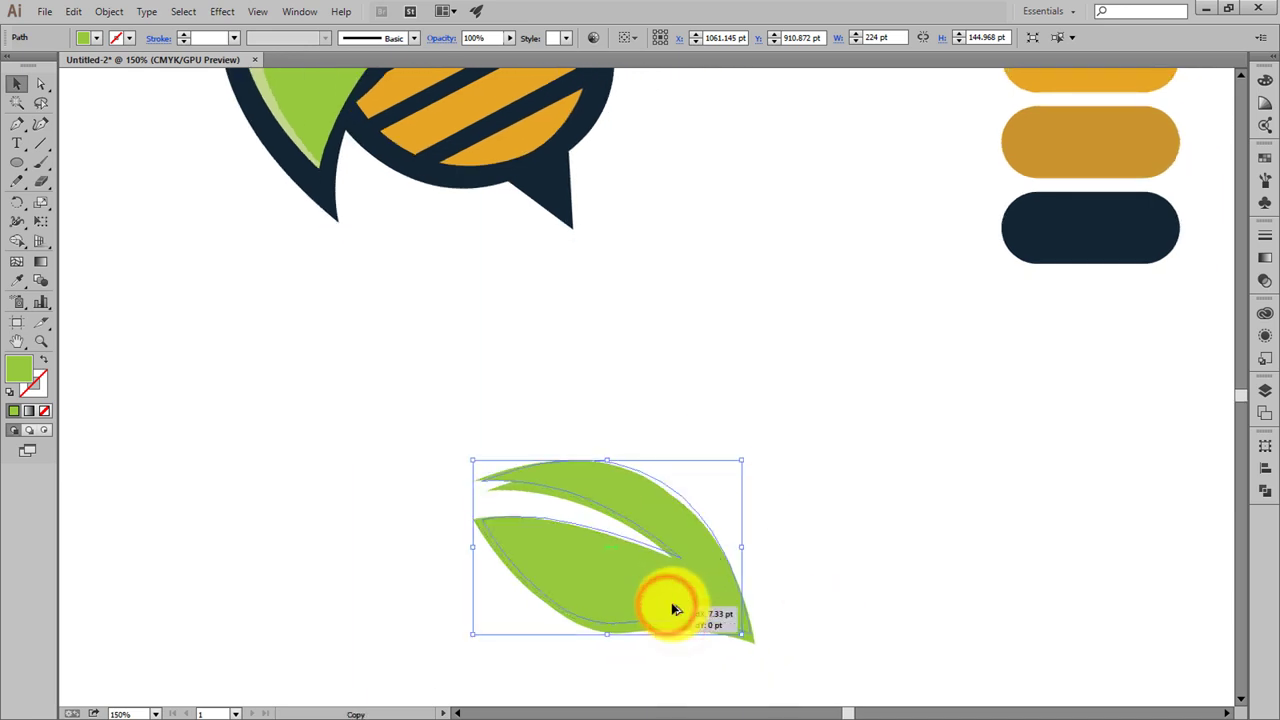
{"action": "left_click_drag", "start_coordinate": [797, 514], "coordinate": [677, 569]}
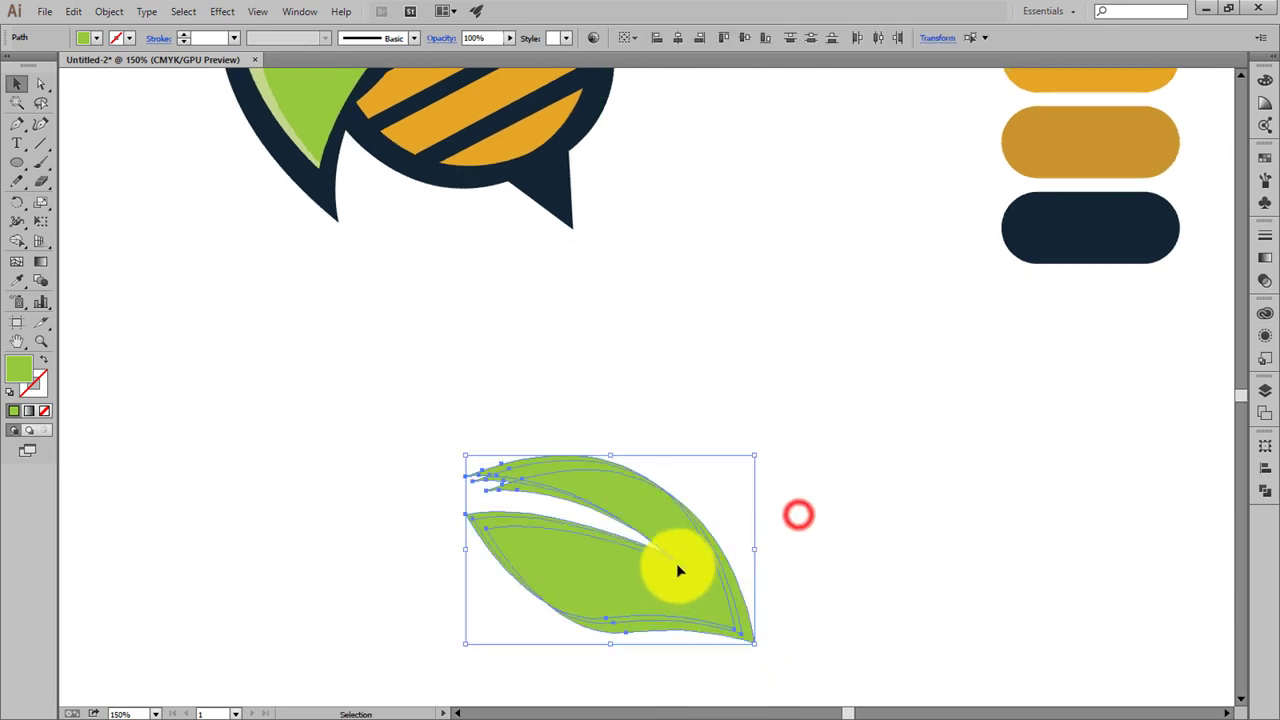
Delete the overlapping leaf regions with Shape Builder, leaving a thin green V-shaped sliver
{"action": "left_click", "coordinate": [22, 246]}
{"action": "left_click", "coordinate": [651, 463]}
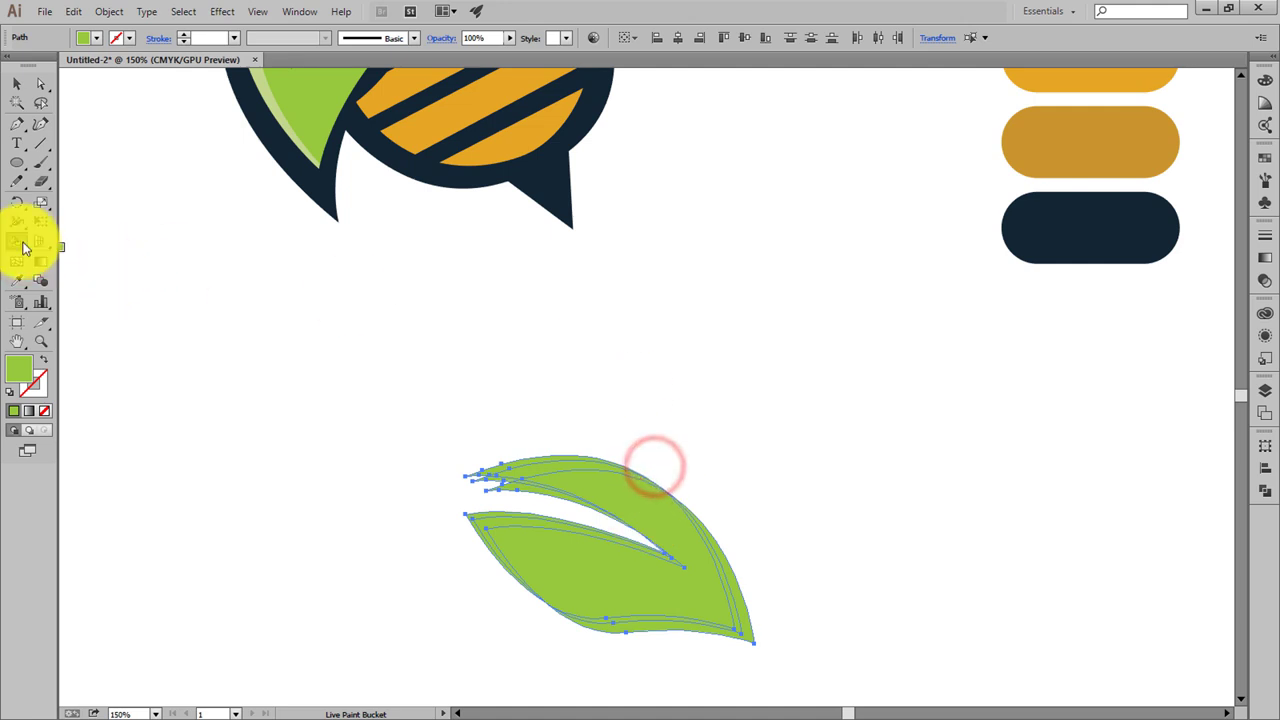
{"action": "left_click_drag", "start_coordinate": [17, 240], "coordinate": [64, 235]}
{"action": "mouse_move", "coordinate": [680, 457]}
{"action": "left_mouse_down", "text": "alt"}
{"action": "mouse_move", "coordinate": [623, 549]}
{"action": "mouse_move", "coordinate": [635, 565]}
{"action": "left_mouse_up", "text": "alt"}
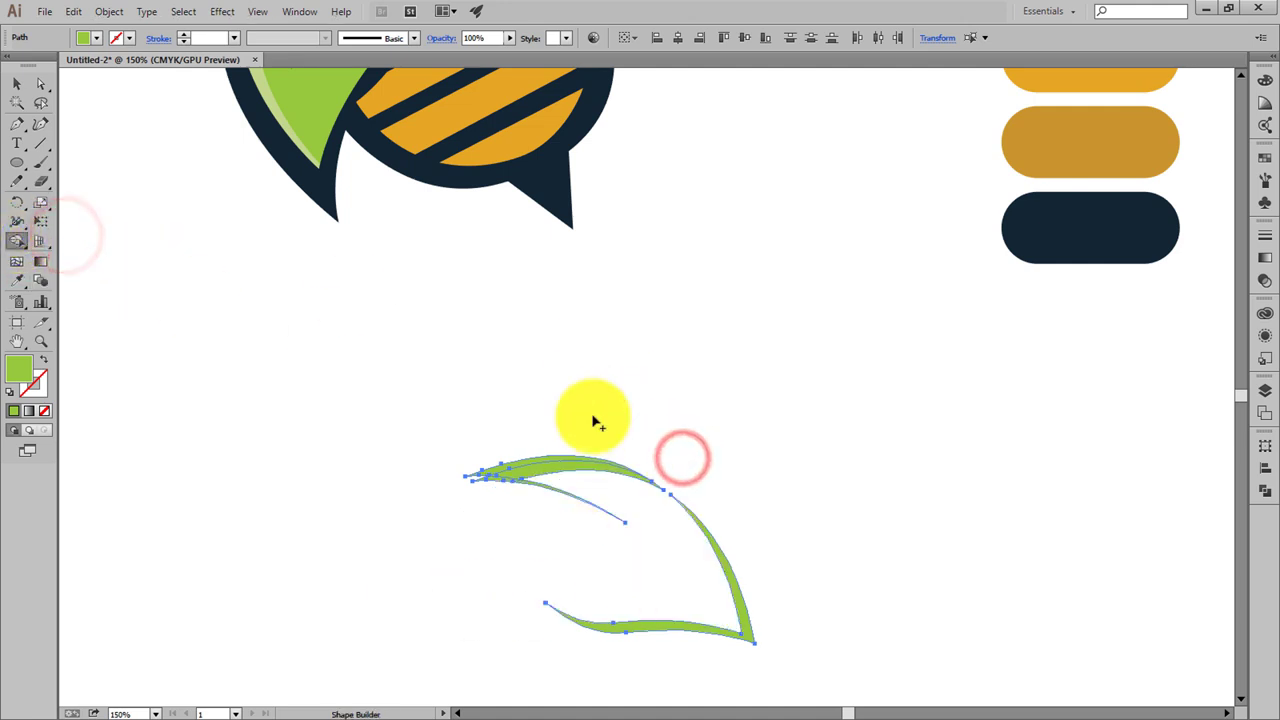
{"action": "mouse_move", "coordinate": [571, 420]}
{"action": "left_mouse_down", "text": "alt"}
{"action": "mouse_move", "coordinate": [600, 466]}
{"action": "mouse_move", "coordinate": [560, 490]}
{"action": "left_mouse_up", "text": "alt"}
{"action": "left_click_drag", "start_coordinate": [414, 437], "coordinate": [540, 506], "text": "alt"}
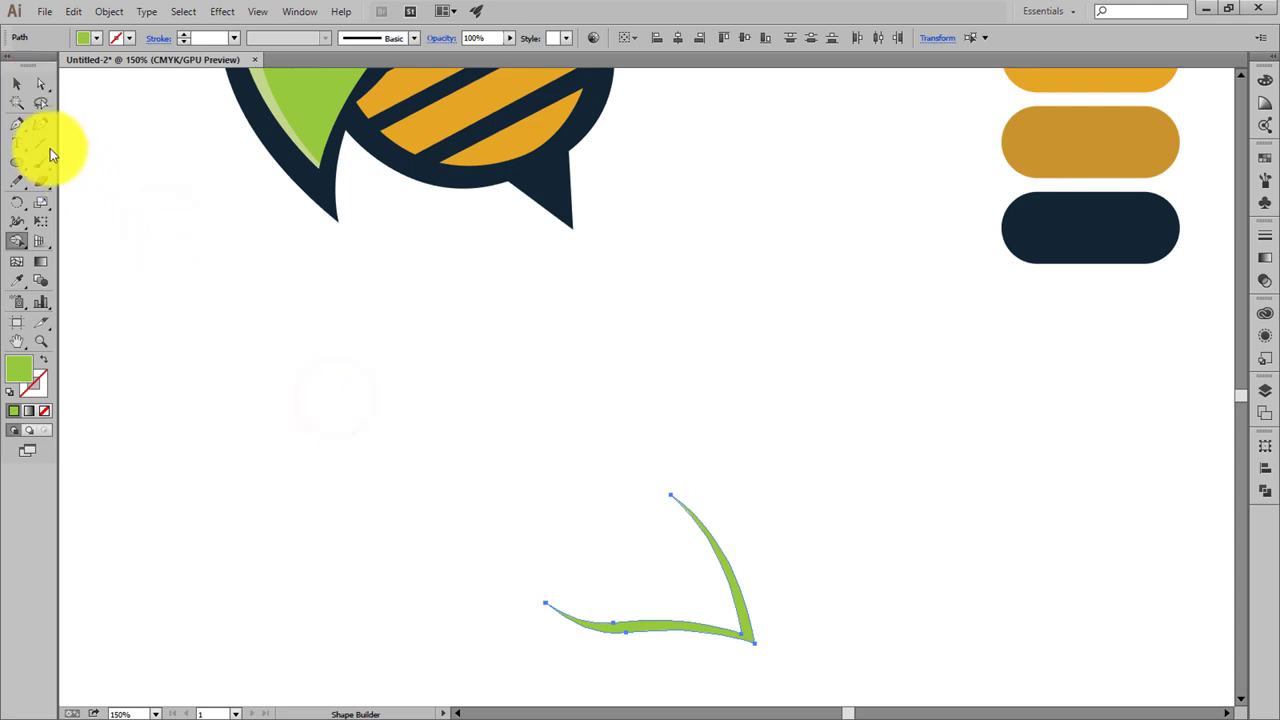
{"action": "left_click", "coordinate": [41, 143]}
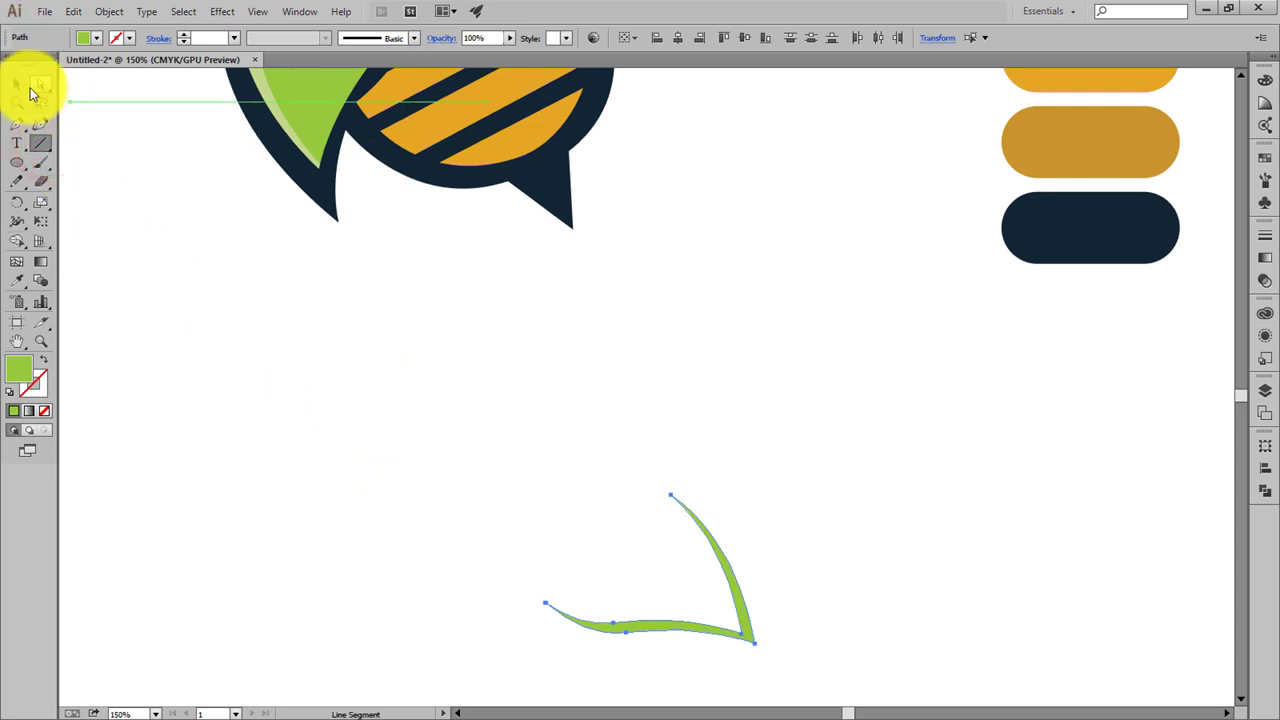
{"action": "left_click", "coordinate": [18, 83]}
{"action": "left_click", "coordinate": [457, 381]}
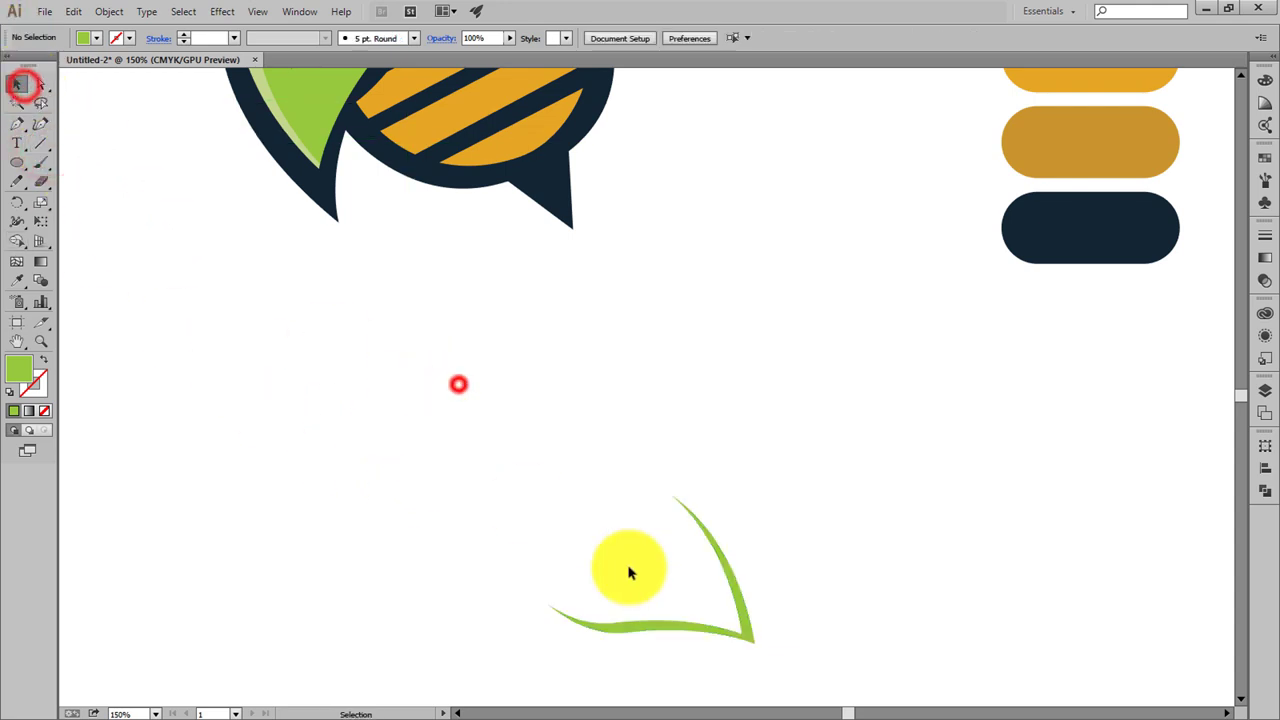
Remove the sliver's extra anchor and delete its upright arm, leaving one curved strip
{"action": "left_click", "coordinate": [20, 130]}
{"action": "left_click", "coordinate": [740, 638]}
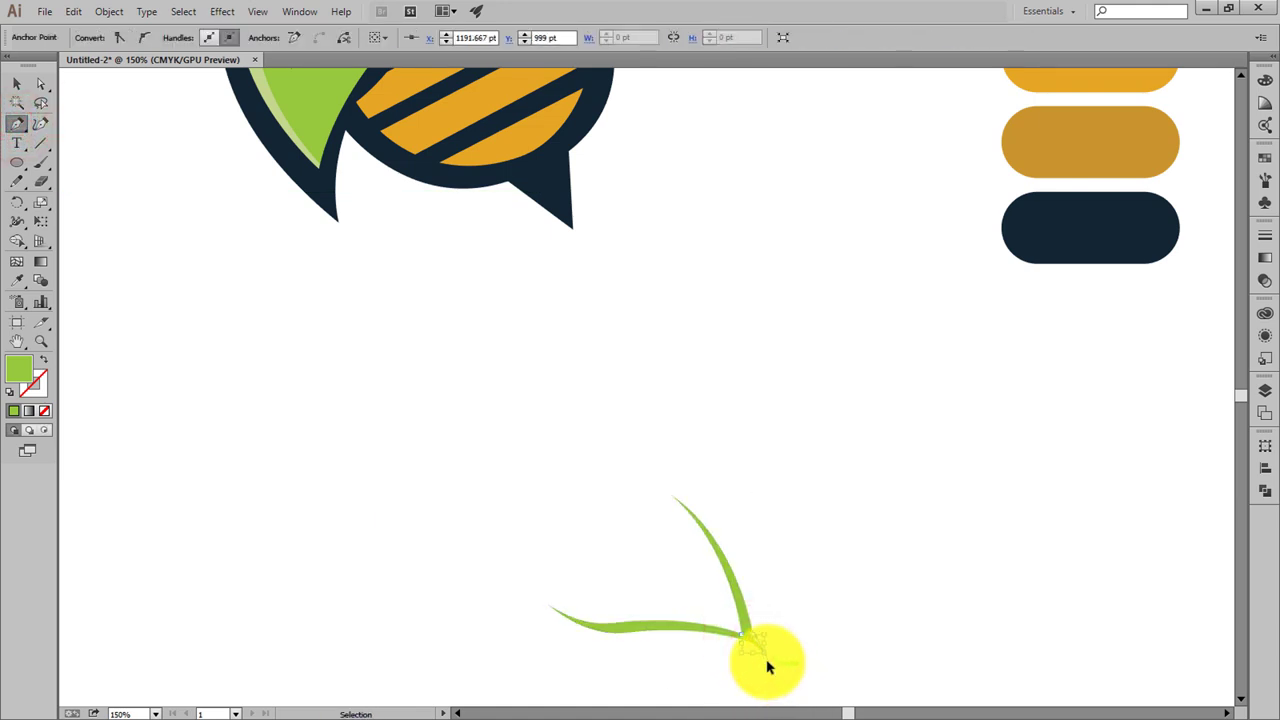
{"action": "left_click", "coordinate": [761, 651]}
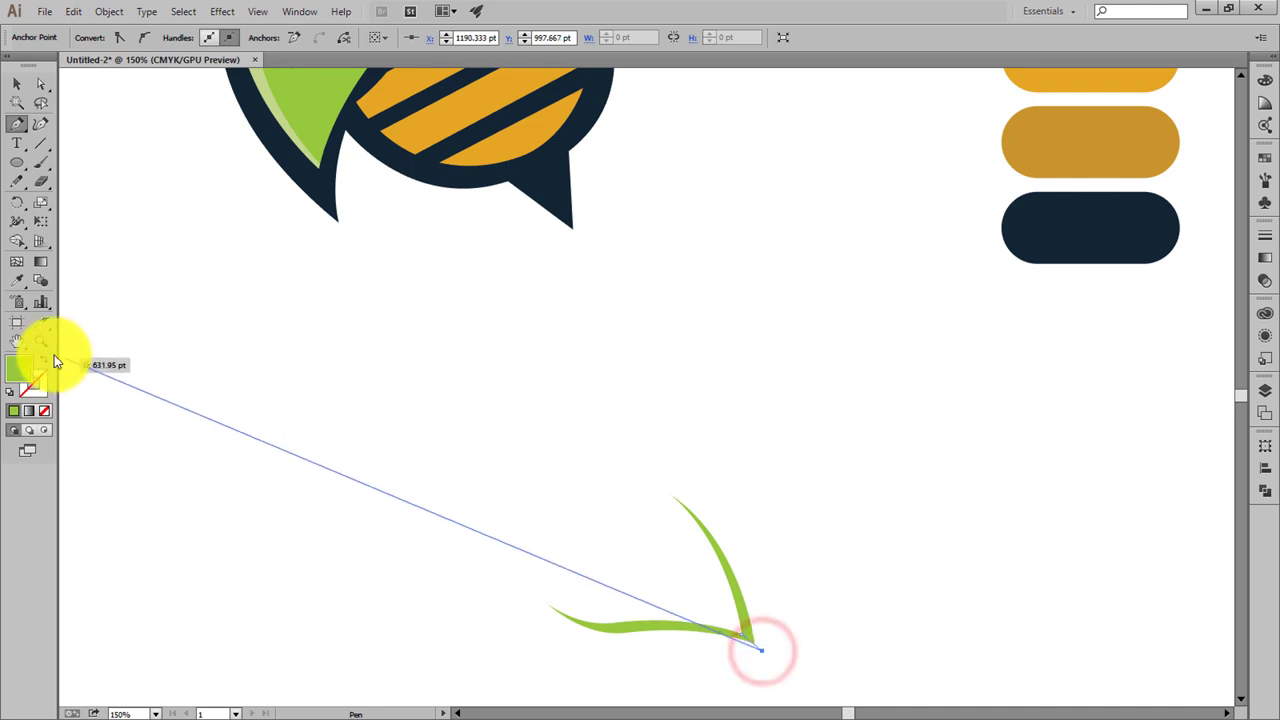
{"action": "left_click", "coordinate": [50, 358]}
{"action": "left_click", "coordinate": [17, 83]}
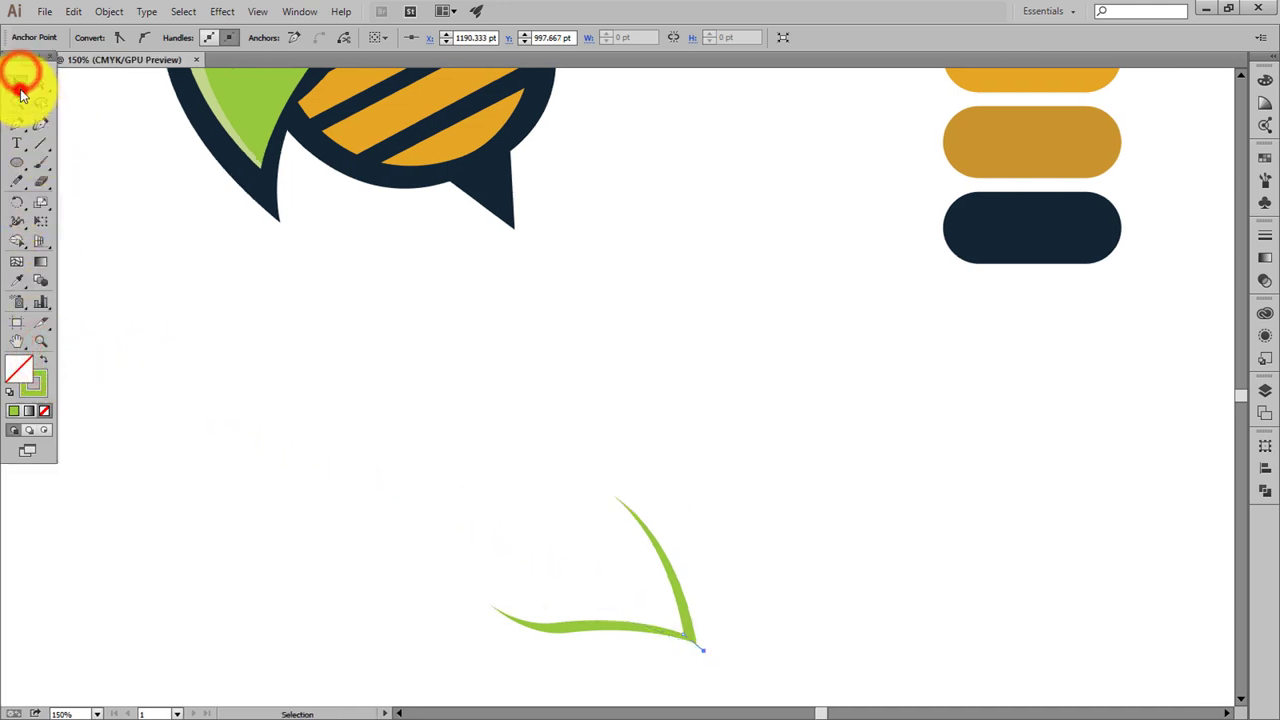
{"action": "left_click_drag", "start_coordinate": [901, 643], "coordinate": [591, 600]}
{"action": "left_click", "coordinate": [16, 241]}
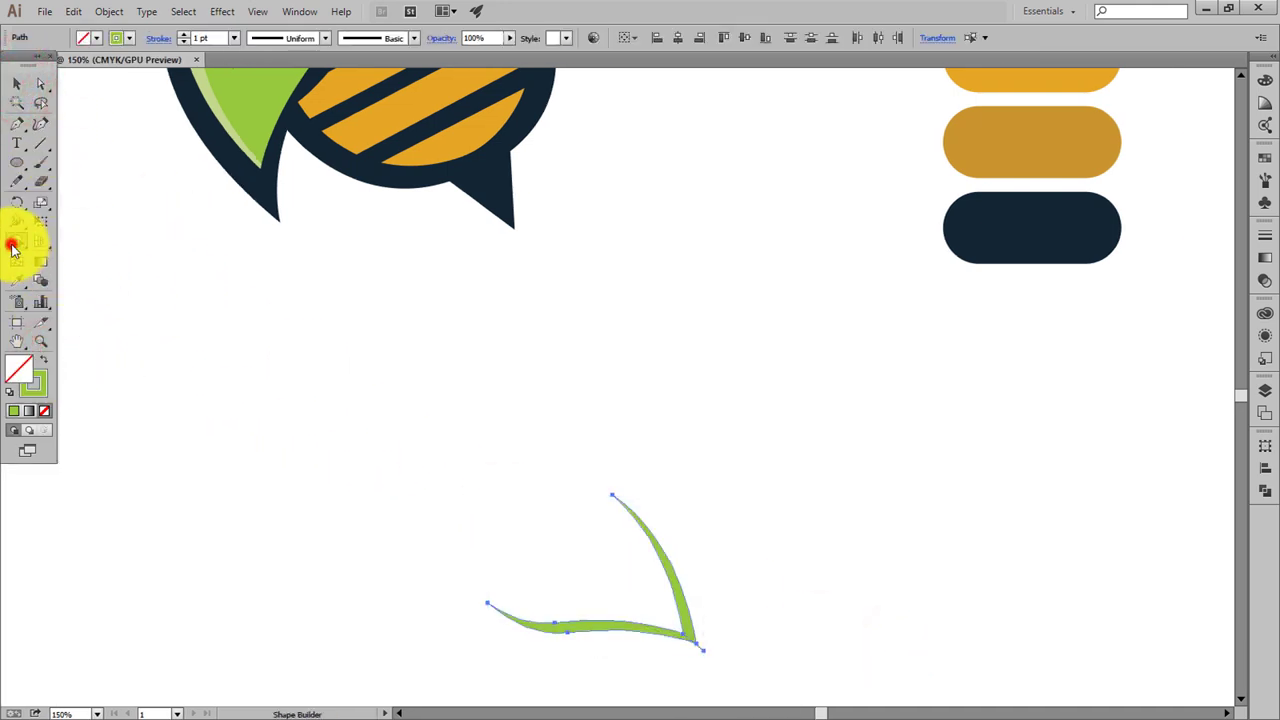
{"action": "mouse_move", "coordinate": [824, 454]}
{"action": "left_mouse_down"}
{"action": "mouse_move", "coordinate": [643, 577]}
{"action": "mouse_move", "coordinate": [697, 611]}
{"action": "mouse_move", "coordinate": [712, 645]}
{"action": "left_mouse_up"}
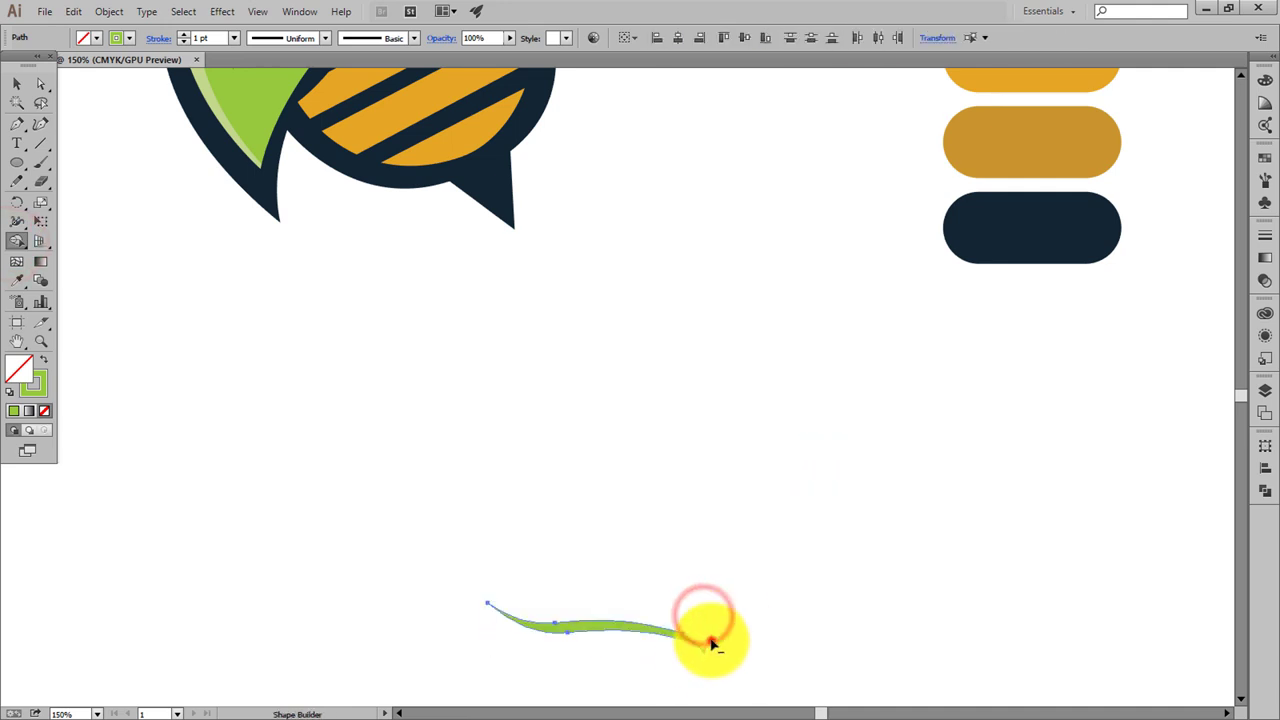
{"action": "left_click", "coordinate": [17, 83]}
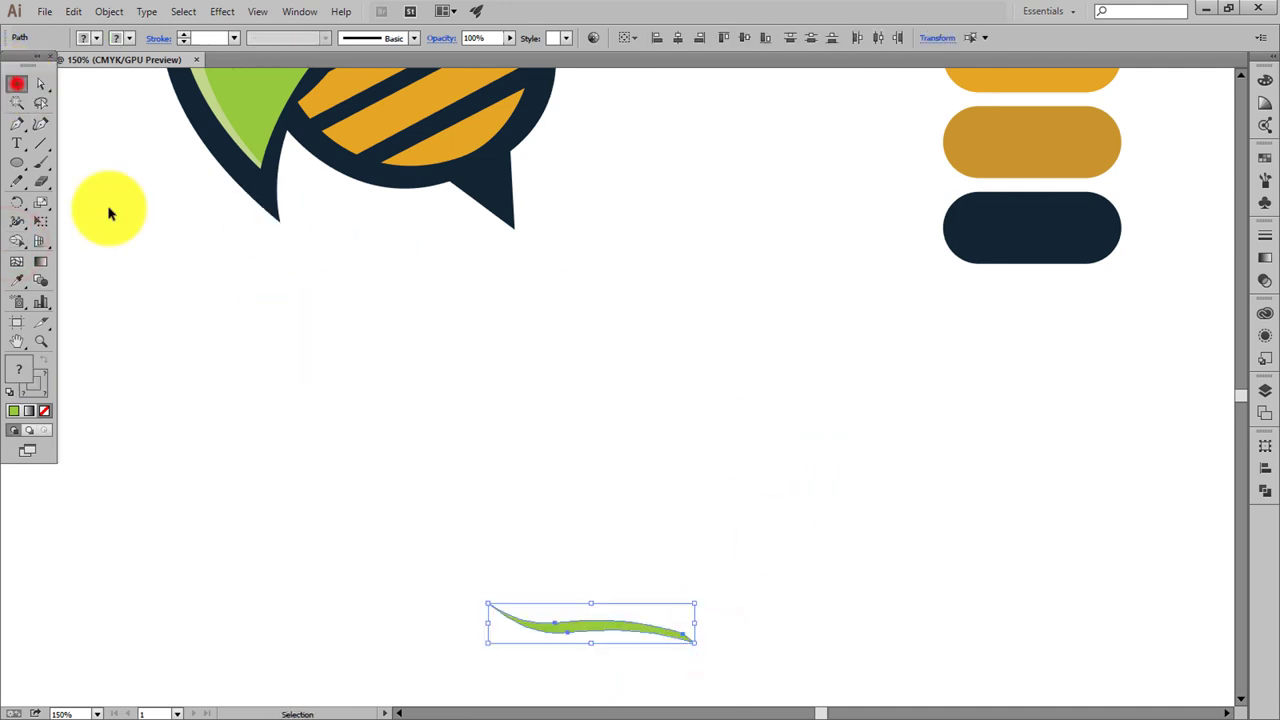
{"action": "left_click", "coordinate": [163, 257]}
Fill the curved strip with the darker olive green swatch via the Eyedropper
{"action": "key", "text": "ctrl+0"}
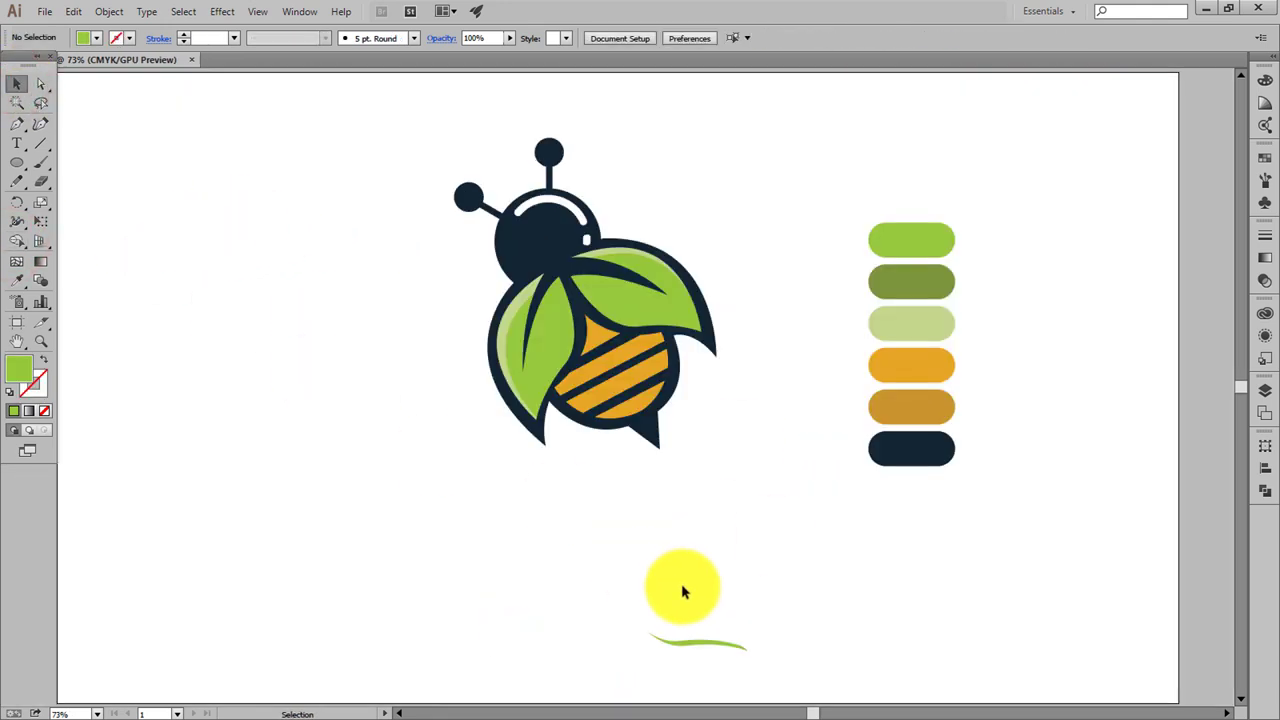
{"action": "left_click", "coordinate": [710, 645]}
{"action": "key", "text": "i"}
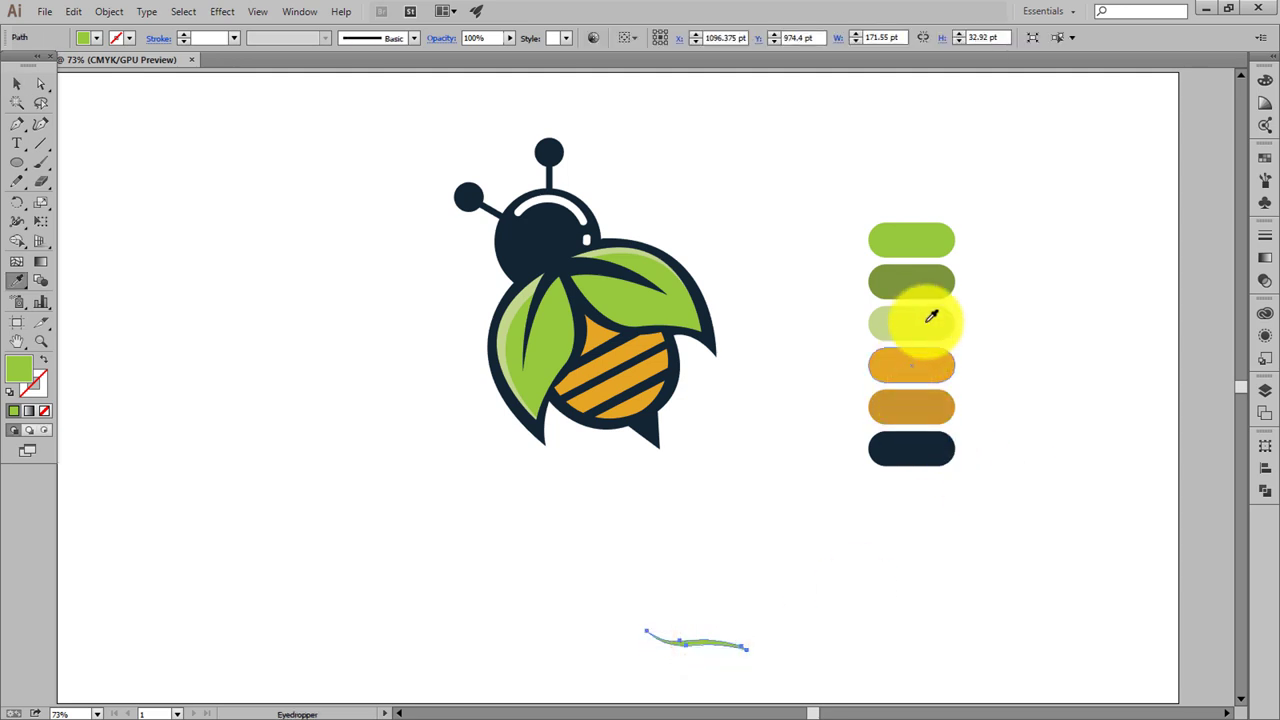
{"action": "left_click", "coordinate": [16, 83]}
Move the olive strip onto the right wing's lower edge and nudge it into place
{"action": "left_click", "coordinate": [322, 377]}
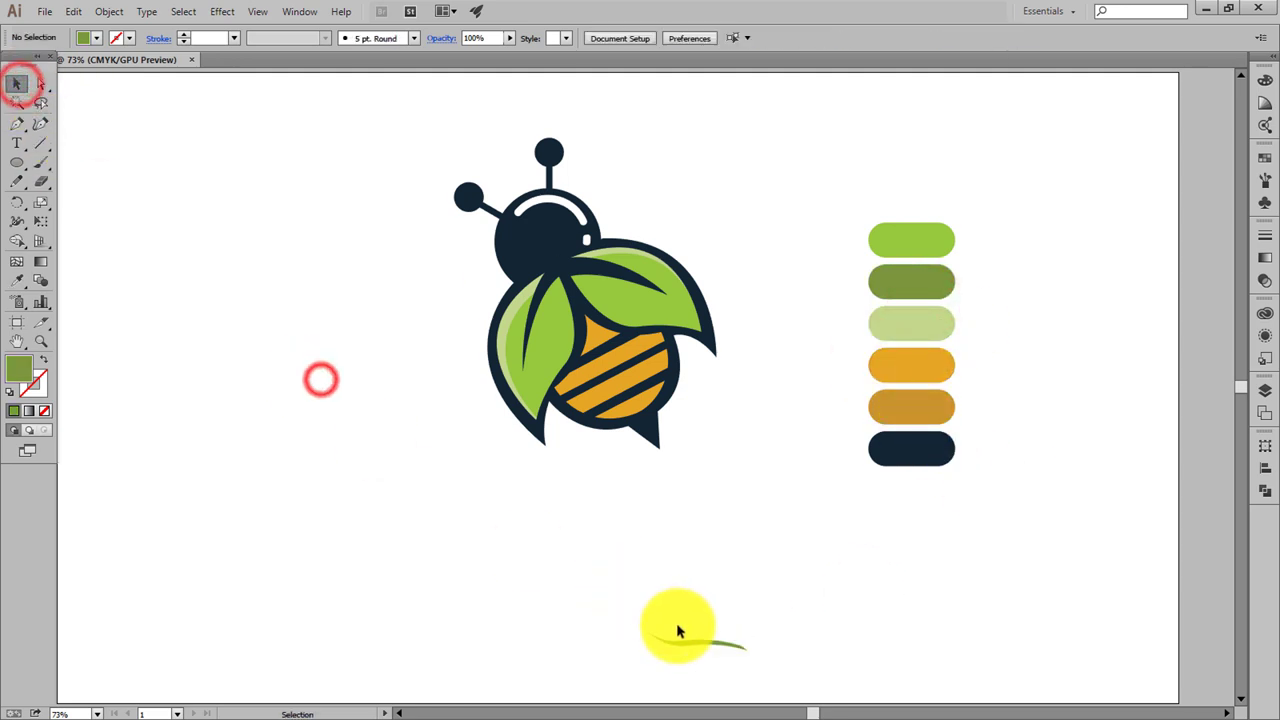
{"action": "mouse_move", "coordinate": [687, 641]}
{"action": "left_mouse_down"}
{"action": "mouse_move", "coordinate": [636, 430]}
{"action": "mouse_move", "coordinate": [634, 323]}
{"action": "mouse_move", "coordinate": [654, 322]}
{"action": "left_mouse_up"}
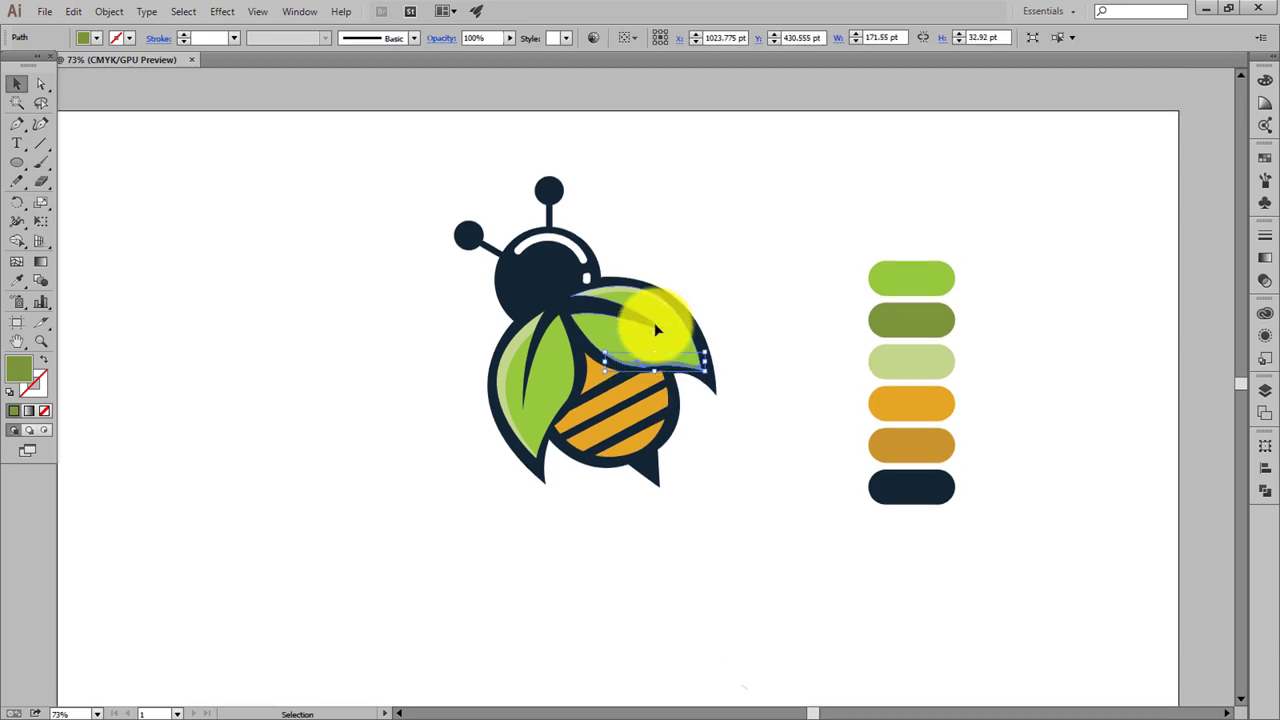
{"action": "scroll", "coordinate": [654, 322], "scroll_direction": "up", "scroll_amount": 4}
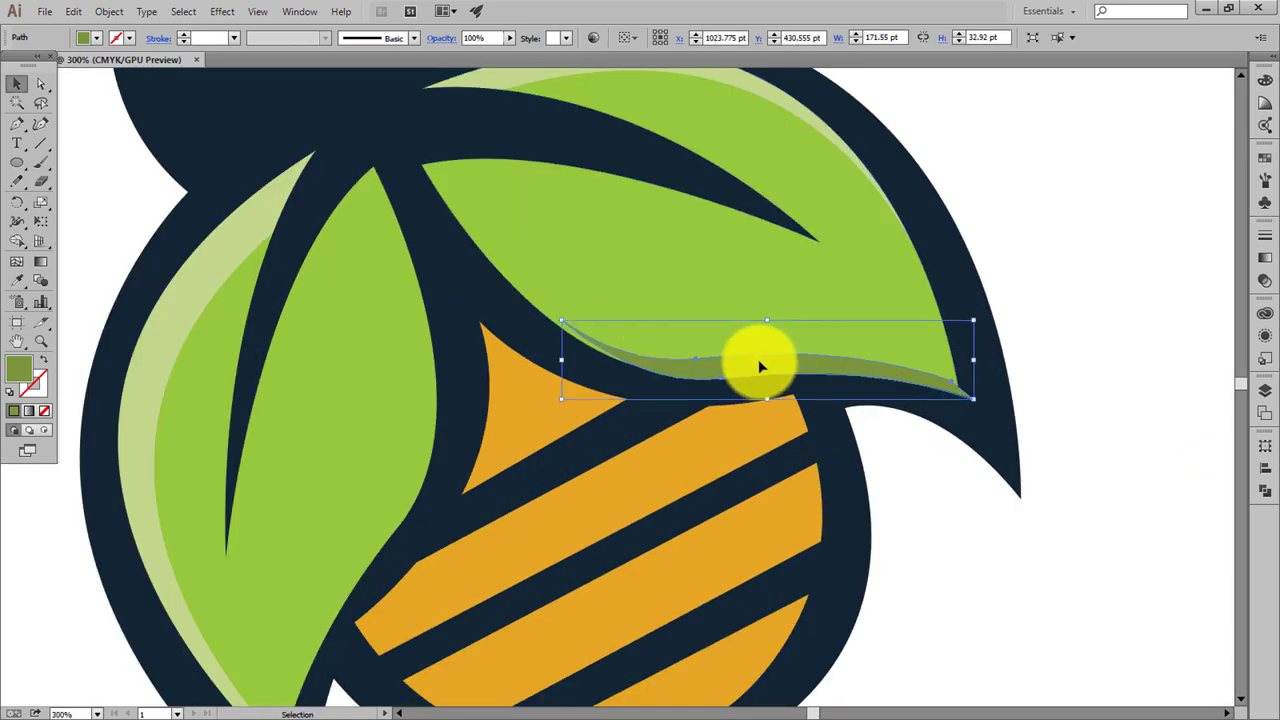
{"action": "left_click_drag", "start_coordinate": [748, 362], "coordinate": [746, 360]}
{"action": "key", "text": "Down"}
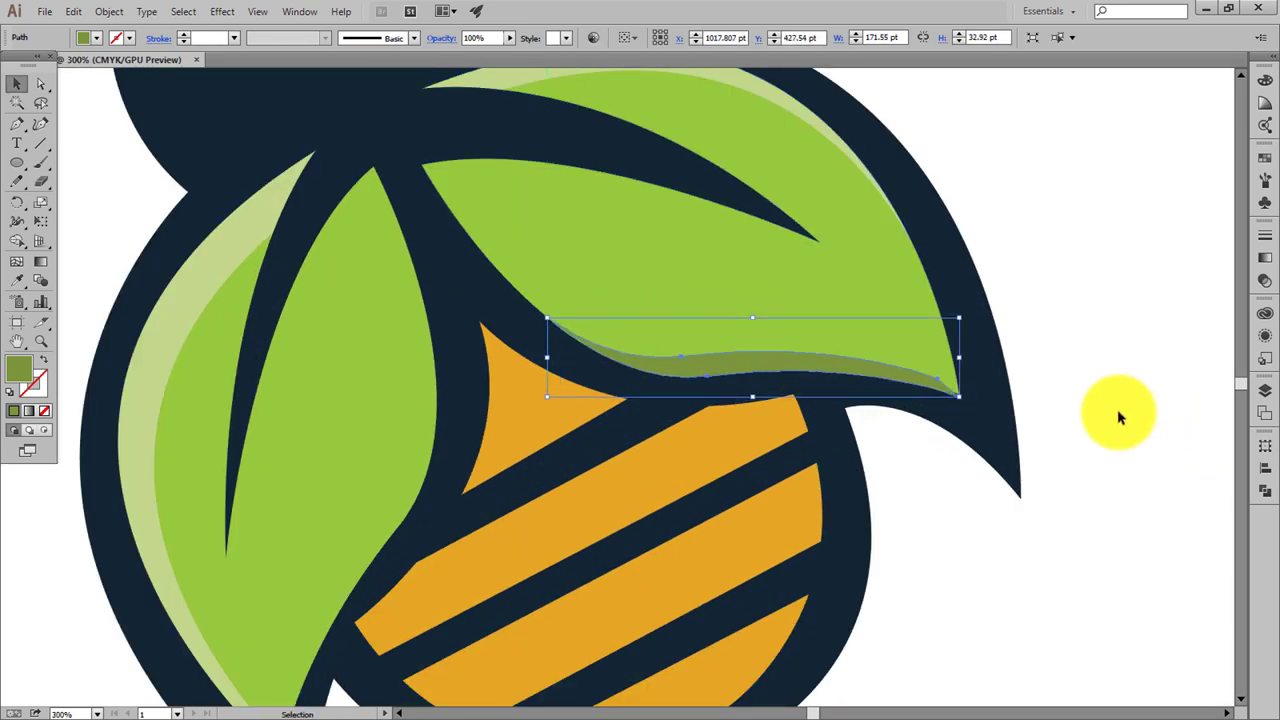
{"action": "left_click", "coordinate": [1089, 404]}
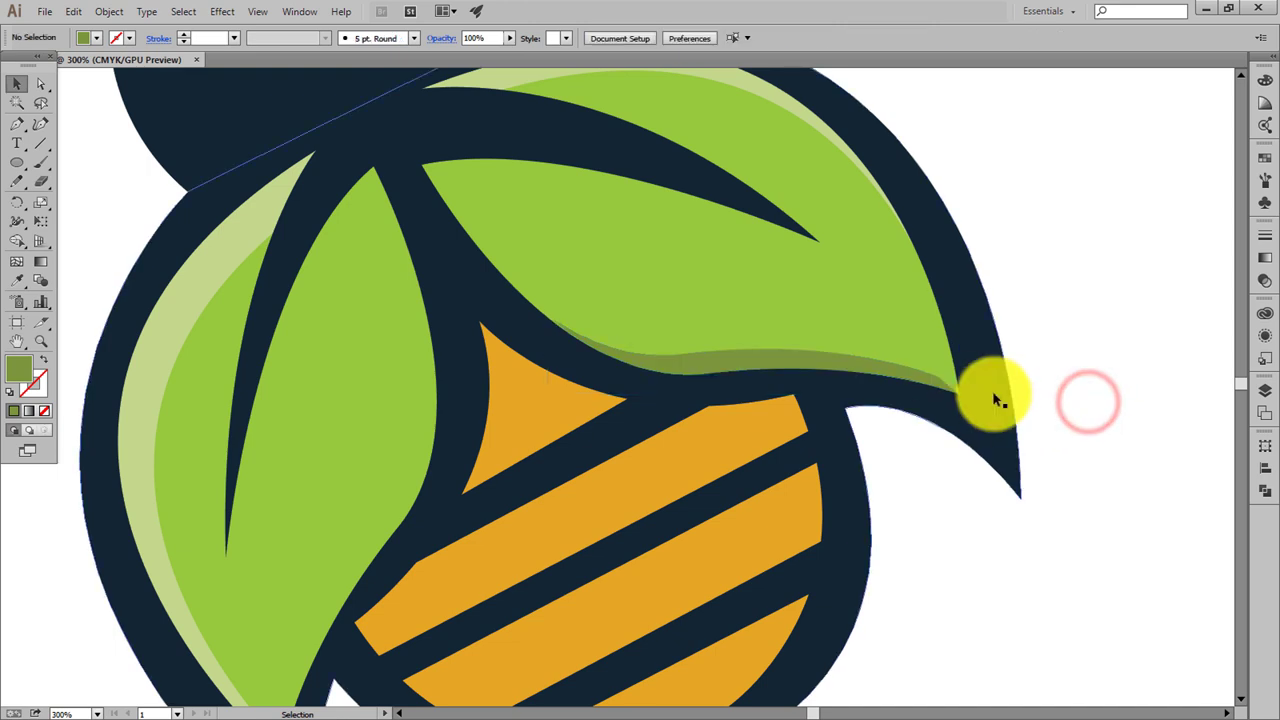
Step back to the light-green V-shaped sliver below the bee, leaving the wing unshaded
{"action": "key", "text": "a"}
{"action": "left_click", "coordinate": [997, 400]}
{"action": "key", "text": "ctrl+minus"}
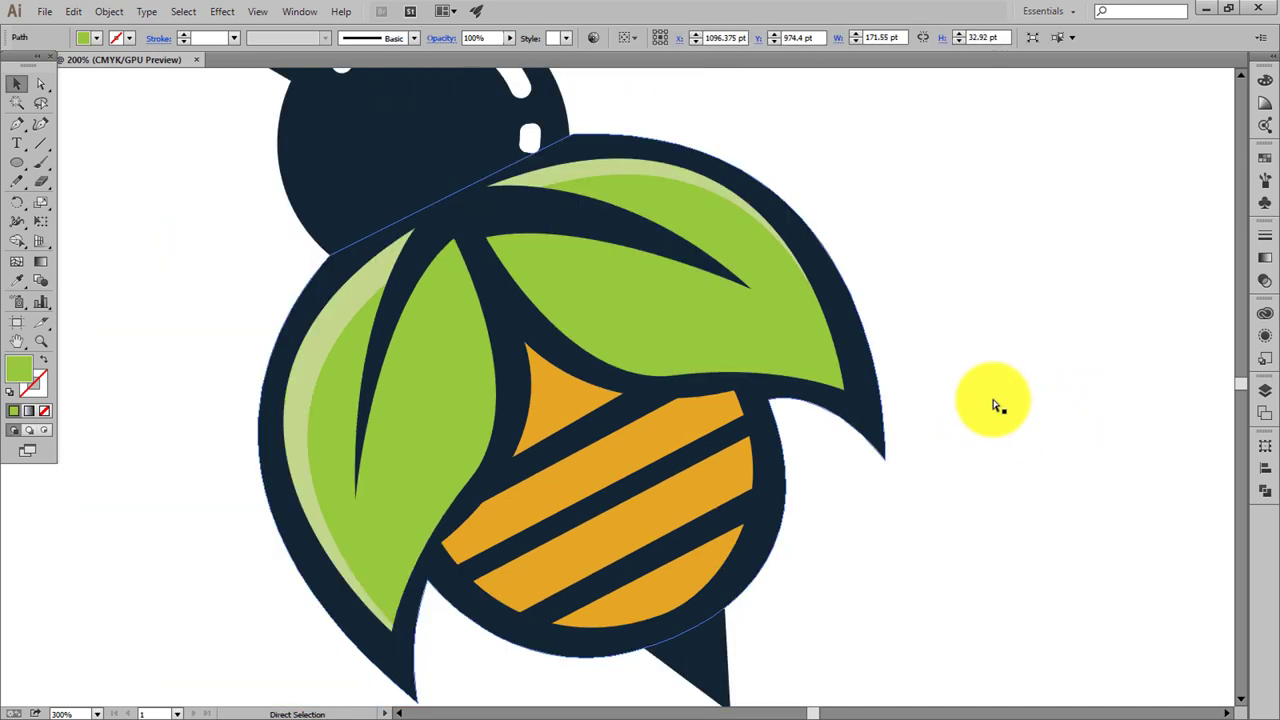
{"action": "key", "text": "ctrl+minus"}
{"action": "key", "text": "ctrl+minus"}
{"action": "key", "text": "ctrl+minus"}
{"action": "key", "text": "v"}
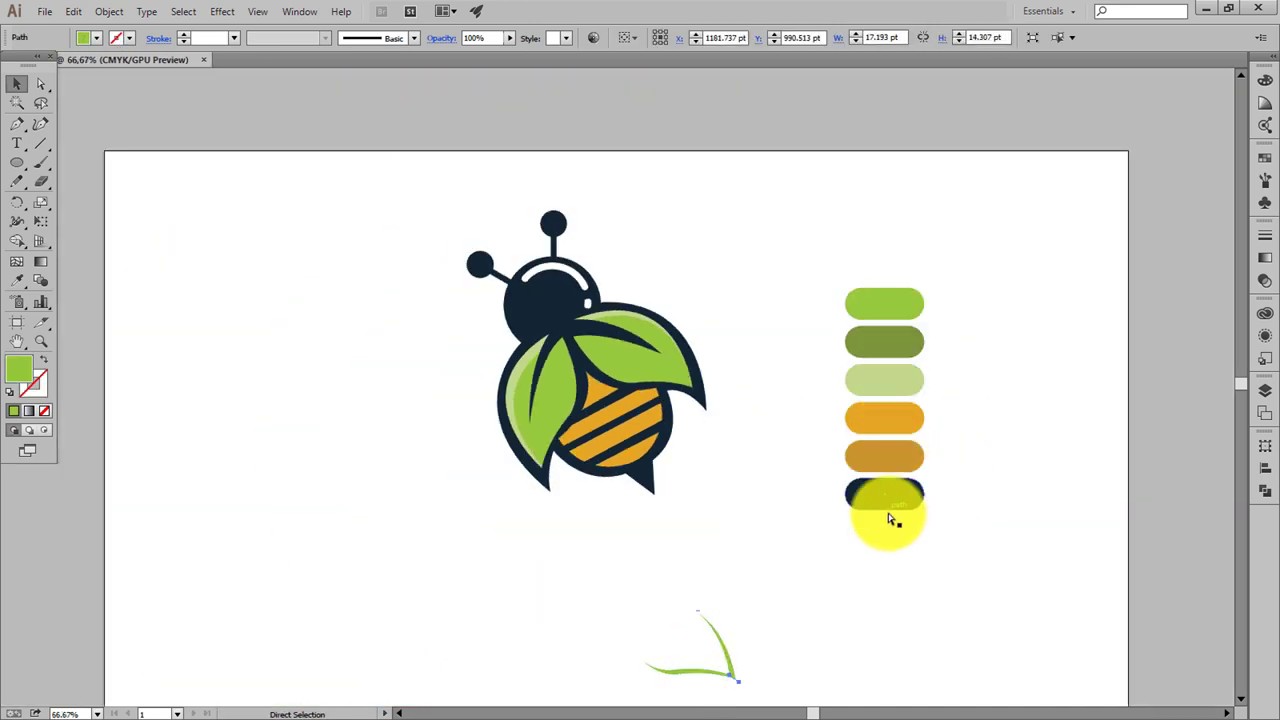
{"action": "key", "text": "ctrl+plus"}
{"action": "key", "text": "ctrl+plus"}
{"action": "scroll", "coordinate": [860, 555], "scroll_direction": "down", "scroll_amount": 1}
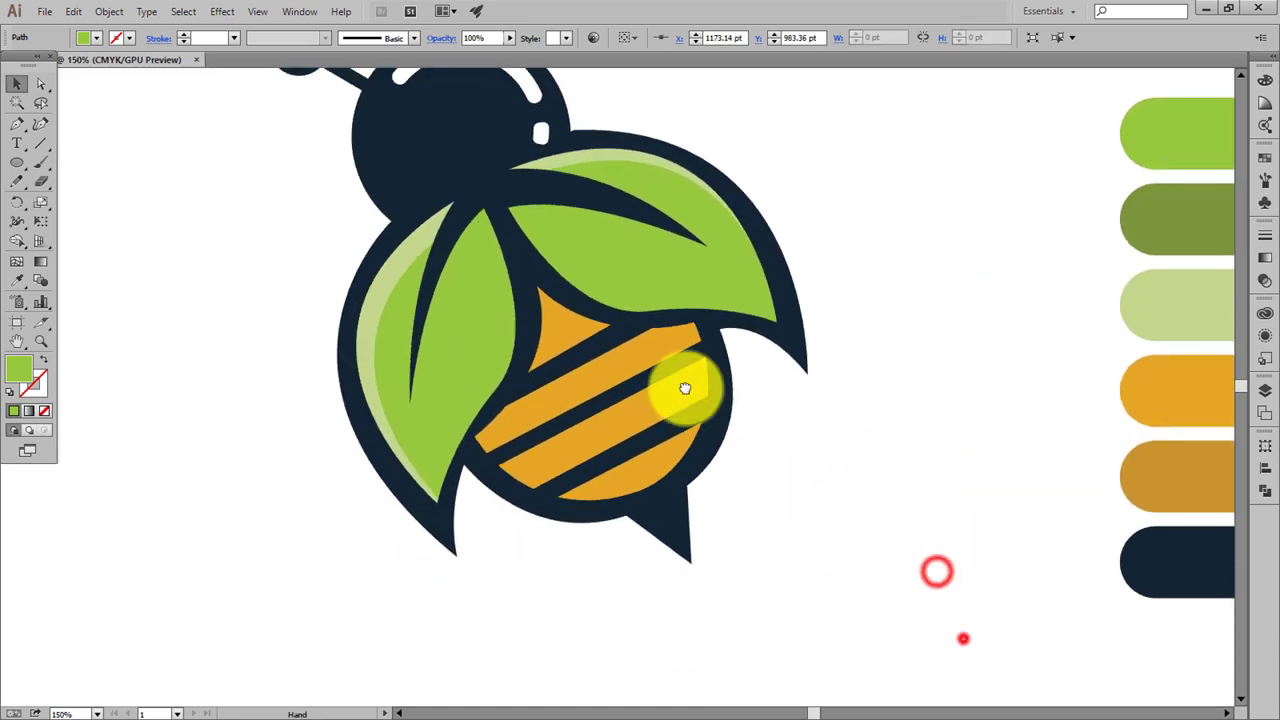
{"action": "scroll", "coordinate": [686, 386], "scroll_direction": "down", "scroll_amount": 5}
{"action": "key", "text": "a"}
{"action": "left_click", "coordinate": [631, 334]}
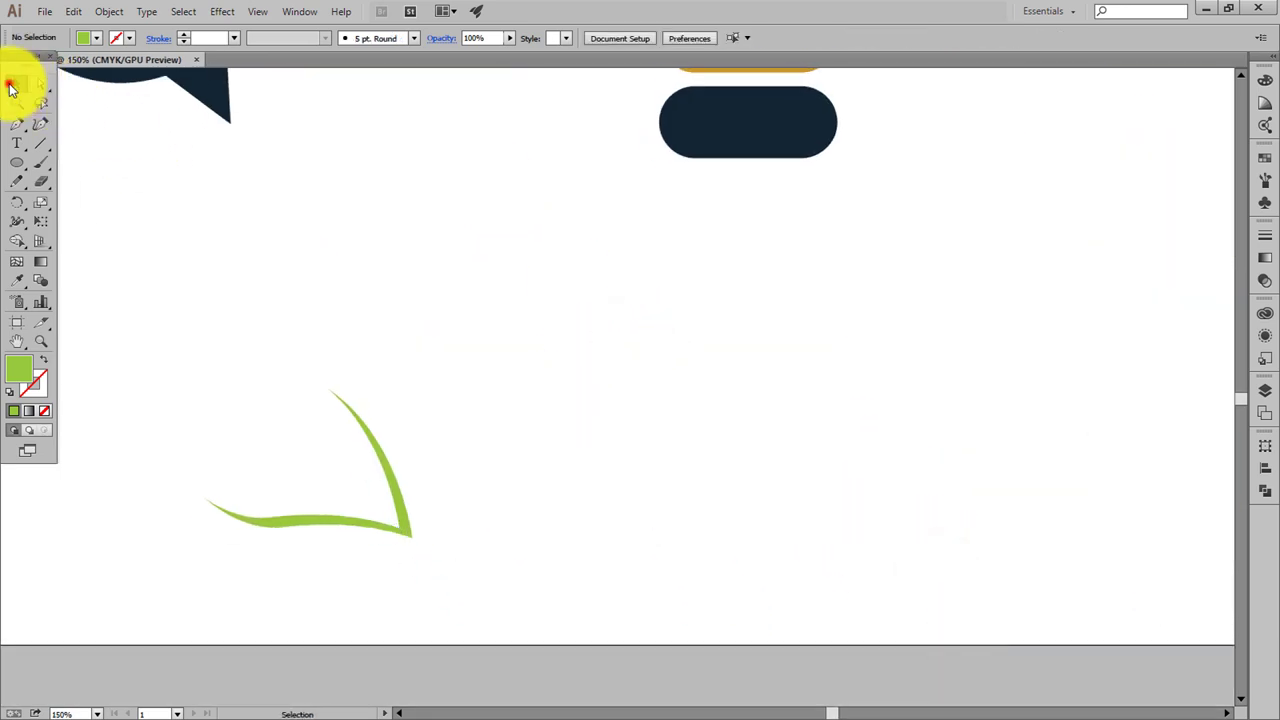
Move the V-shaped green sliver up onto the bee's right wing
{"action": "left_click", "coordinate": [371, 524]}
{"action": "key", "text": "ctrl+minus"}
{"action": "key", "text": "v"}
{"action": "key", "text": "ctrl+minus"}
{"action": "key", "text": "ctrl+minus"}
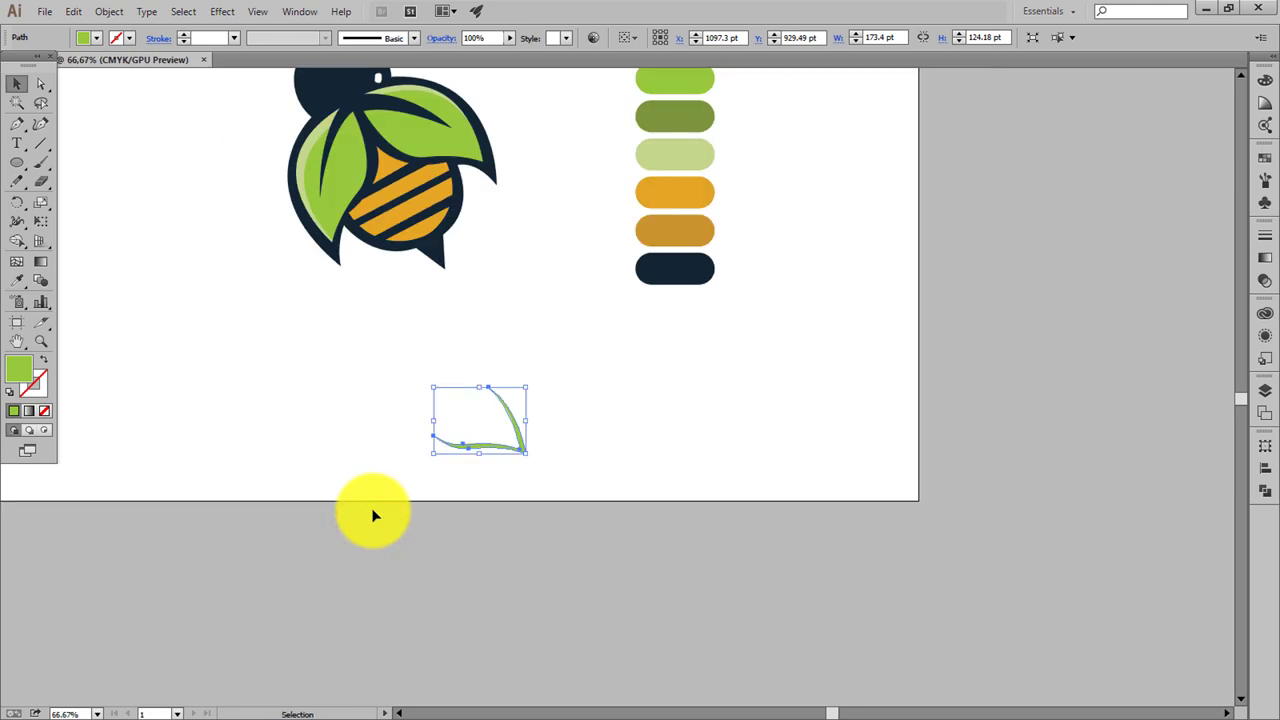
{"action": "left_click_drag", "start_coordinate": [497, 420], "coordinate": [426, 130]}
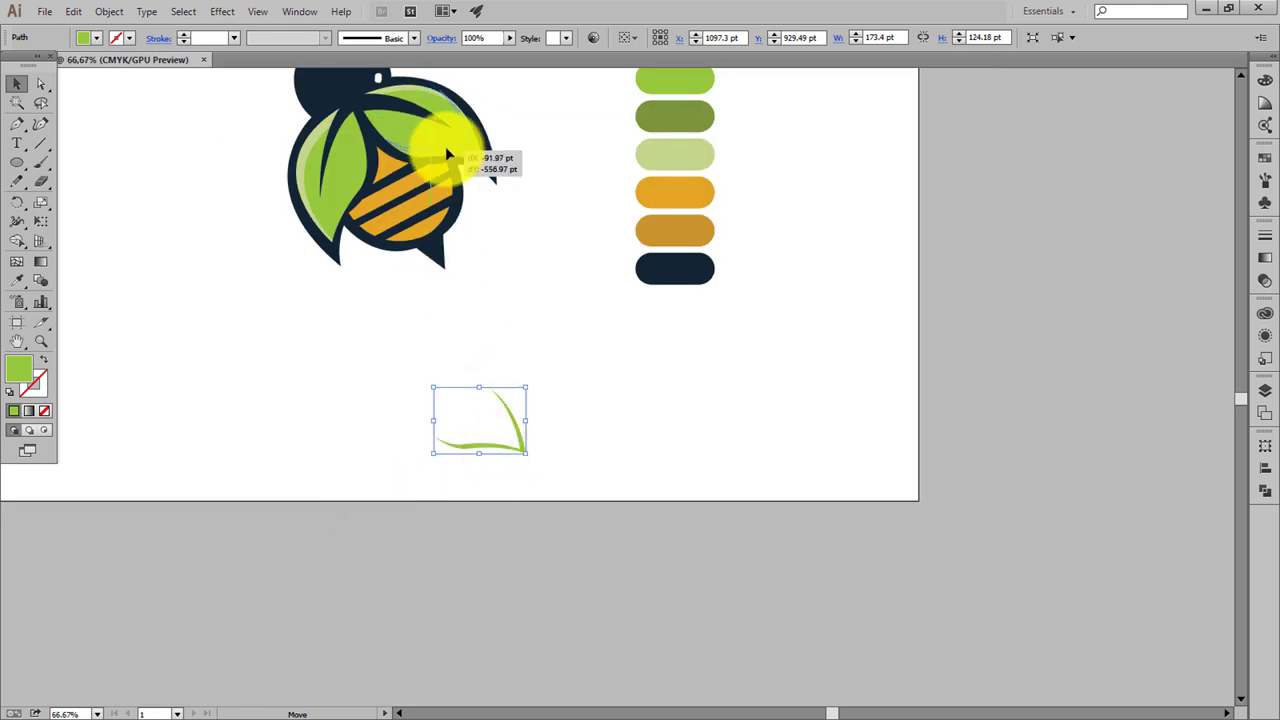
{"action": "key", "text": "ctrl+plus"}
{"action": "key", "text": "ctrl+plus"}
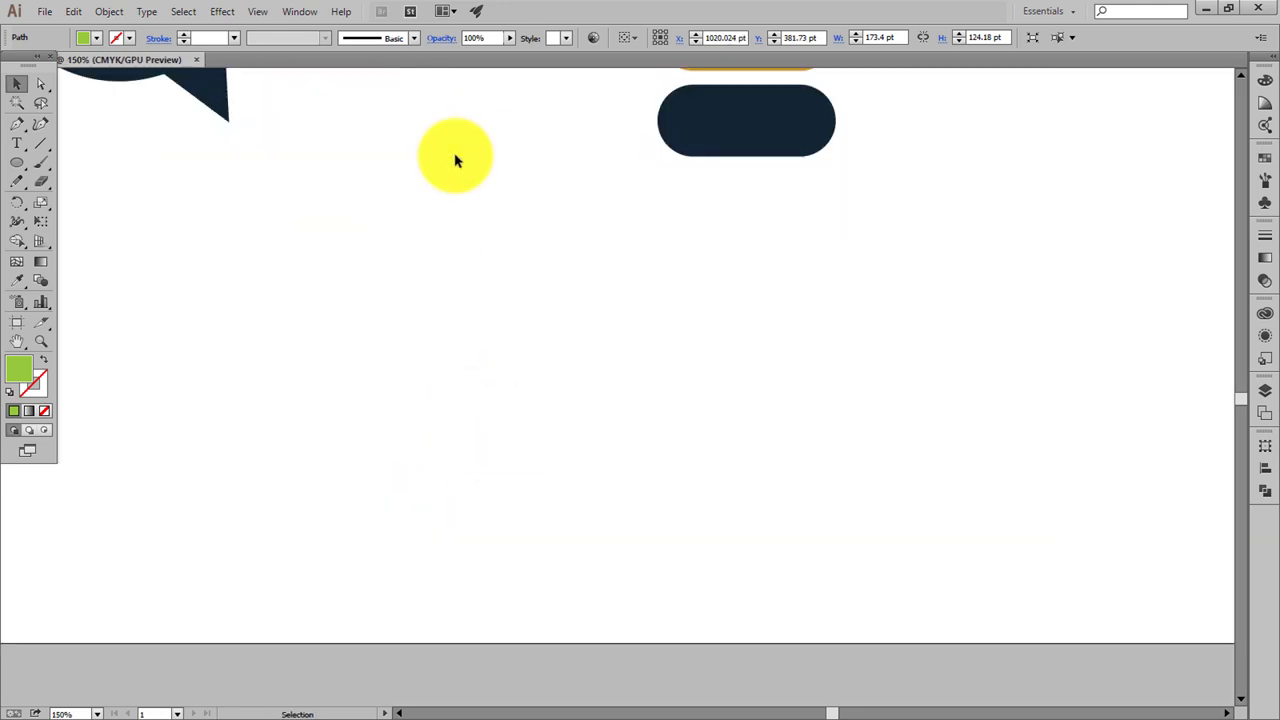
{"action": "left_click_drag", "start_coordinate": [489, 131], "coordinate": [537, 371]}
{"action": "mouse_move", "coordinate": [520, 303]}
{"action": "left_mouse_down"}
{"action": "mouse_move", "coordinate": [766, 497]}
{"action": "mouse_move", "coordinate": [850, 535]}
{"action": "left_mouse_up"}
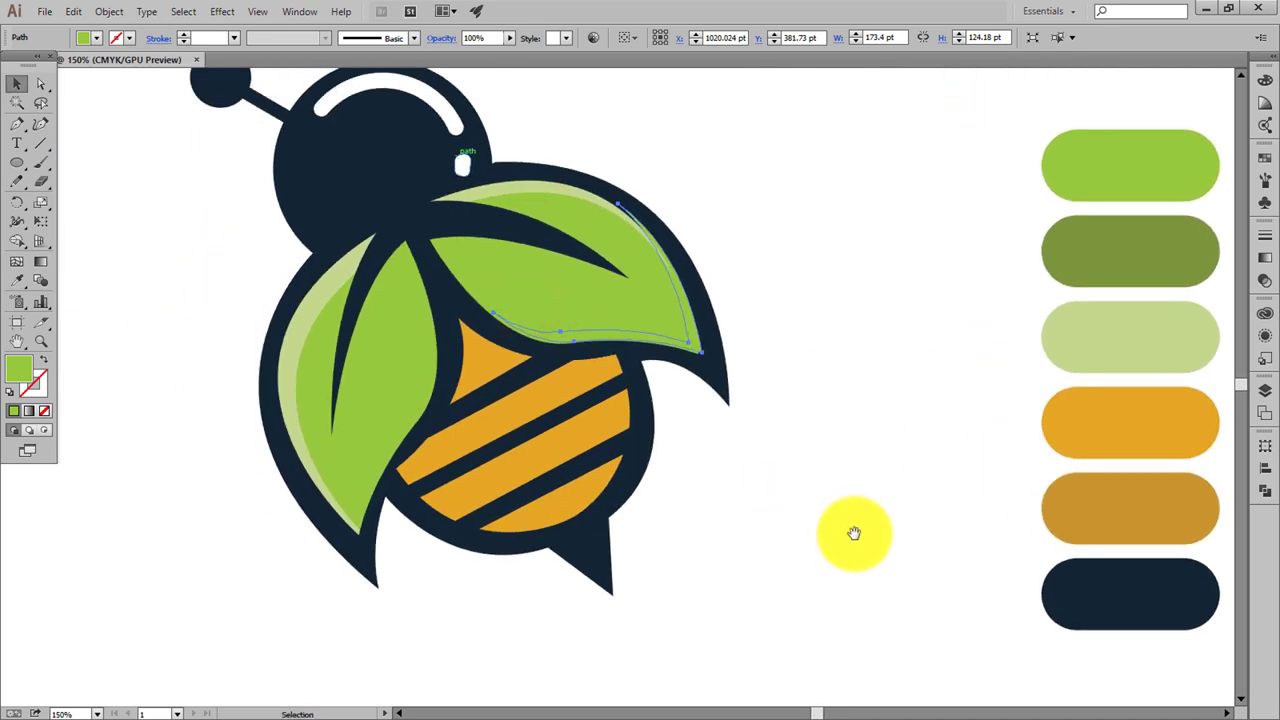
Colour the wing shading with the darker olive green
{"action": "key", "text": "i"}
{"action": "left_click", "coordinate": [1103, 280]}
{"action": "left_click", "coordinate": [30, 86]}
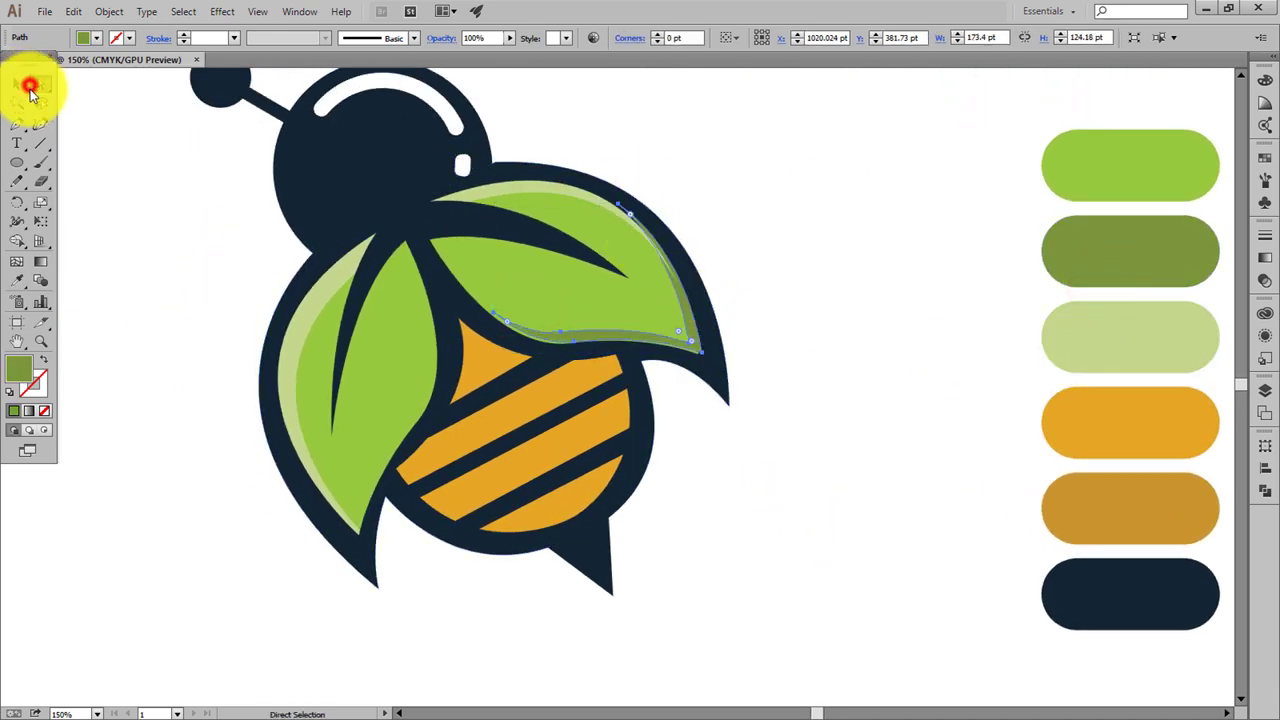
{"action": "left_click", "coordinate": [743, 257]}
{"action": "scroll", "coordinate": [663, 297], "scroll_direction": "up", "scroll_amount": 2}
{"action": "scroll", "coordinate": [663, 297], "scroll_direction": "right", "scroll_amount": 3}
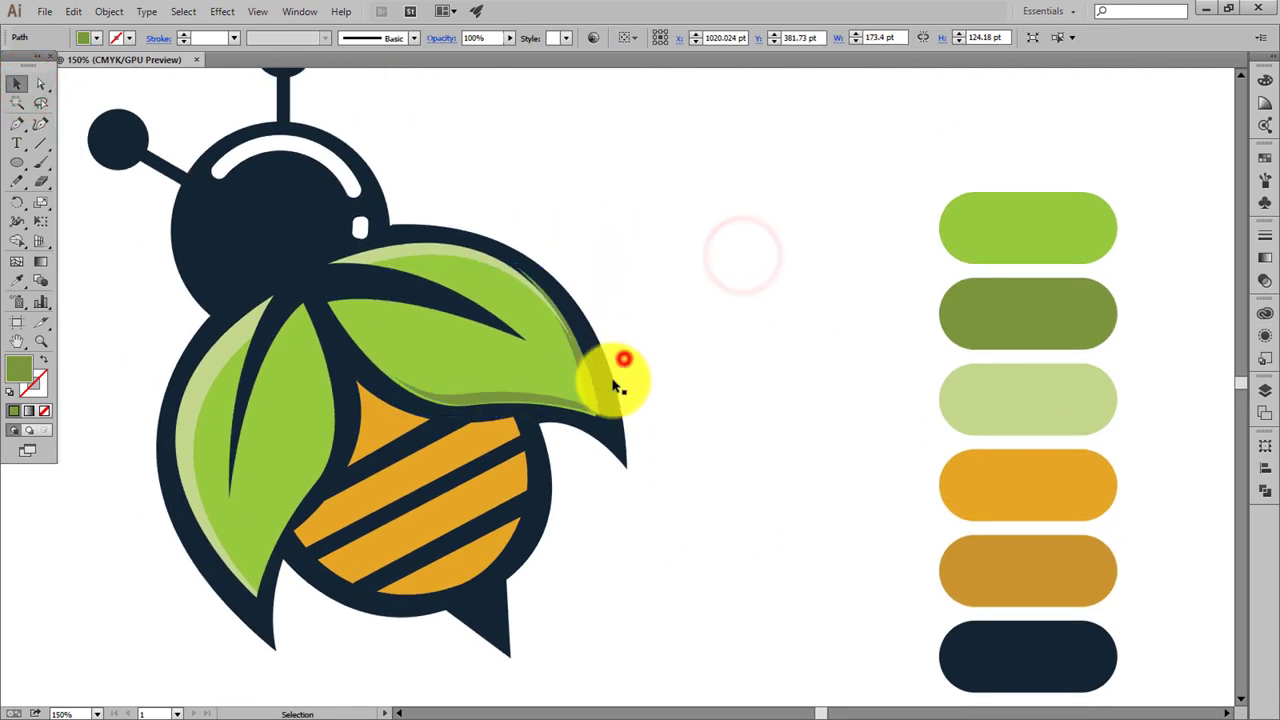
Nudge the shading band right, then slightly back left along the leaf's lower edge
{"action": "left_click", "coordinate": [615, 385]}
{"action": "key", "text": "ctrl+plus"}
{"action": "key", "text": "ctrl+plus"}
{"action": "scroll", "coordinate": [600, 380], "scroll_direction": "left", "scroll_amount": 2}
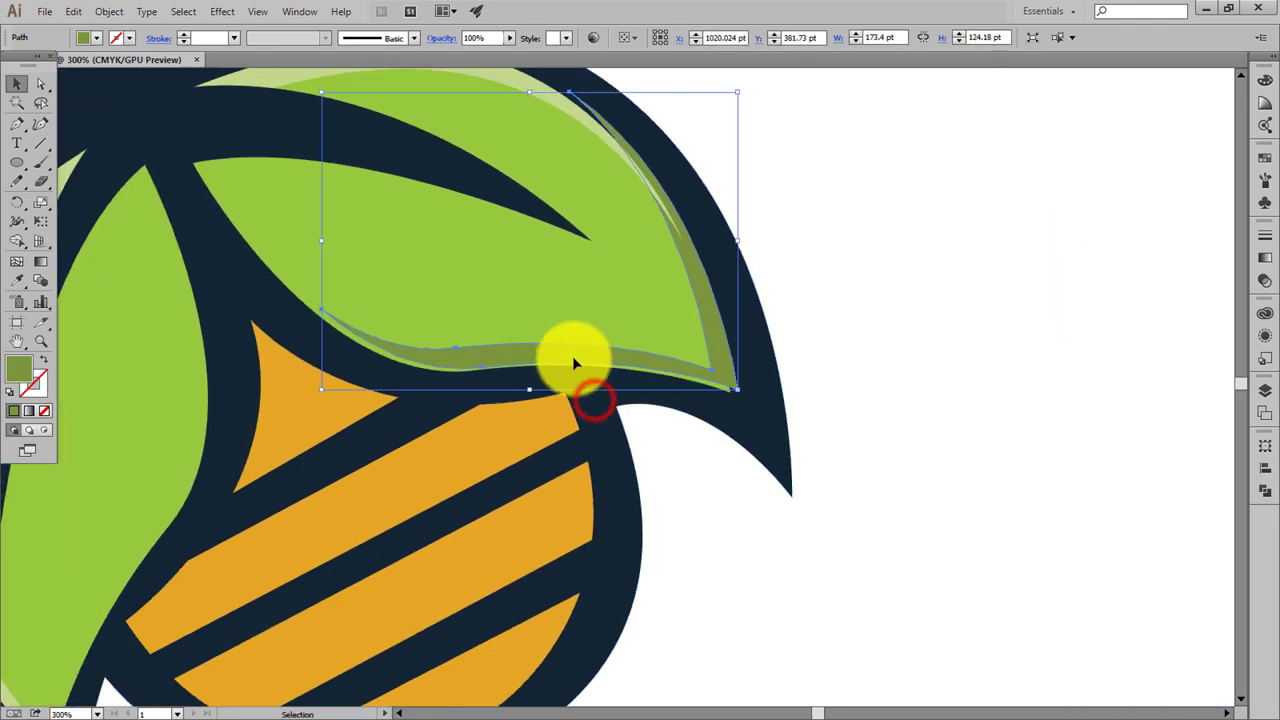
{"action": "left_click_drag", "start_coordinate": [563, 364], "coordinate": [638, 364]}
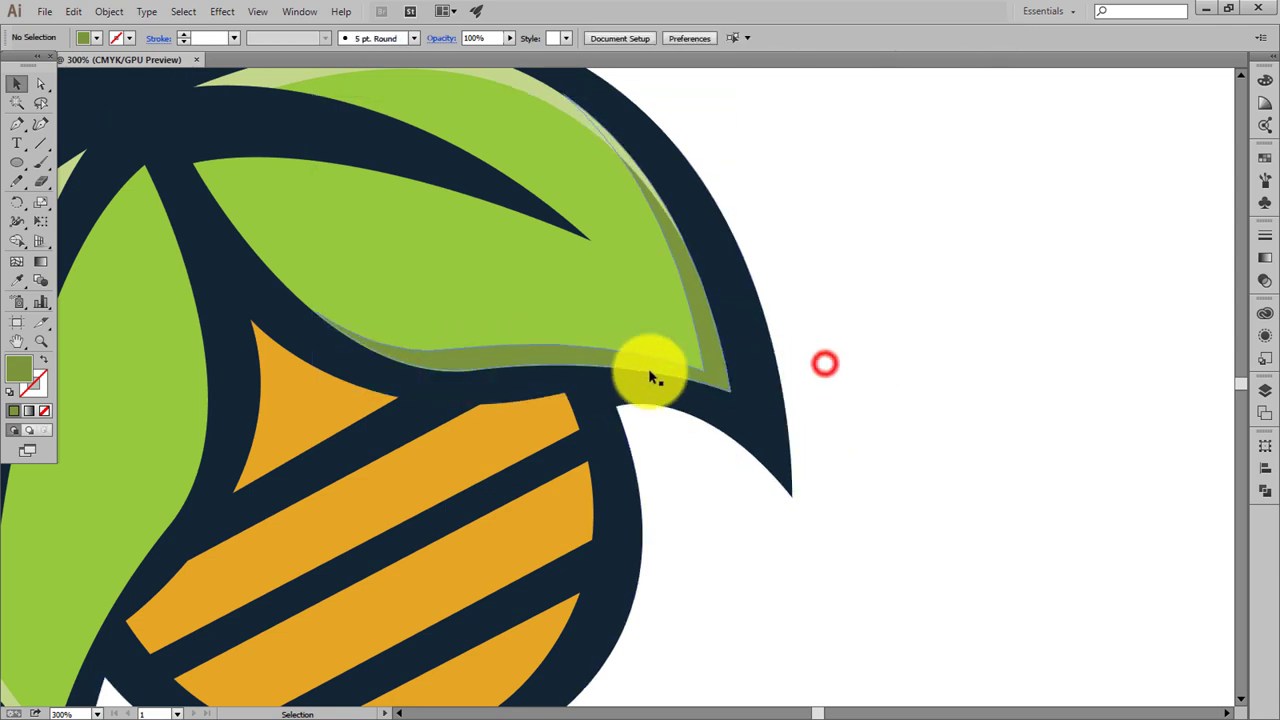
{"action": "left_click_drag", "start_coordinate": [651, 371], "coordinate": [648, 374]}
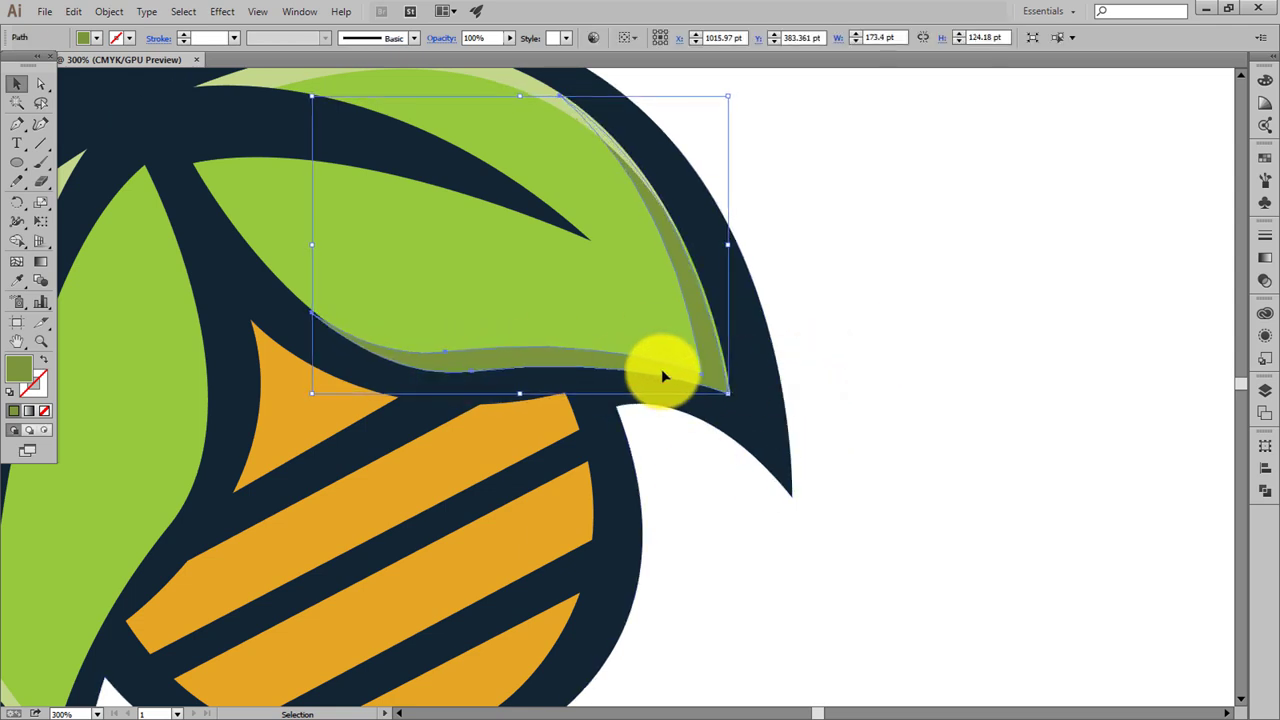
{"action": "left_click", "coordinate": [818, 373]}
Try removing the band's sharp tip point, then undo to restore it
{"action": "left_click", "coordinate": [645, 368]}
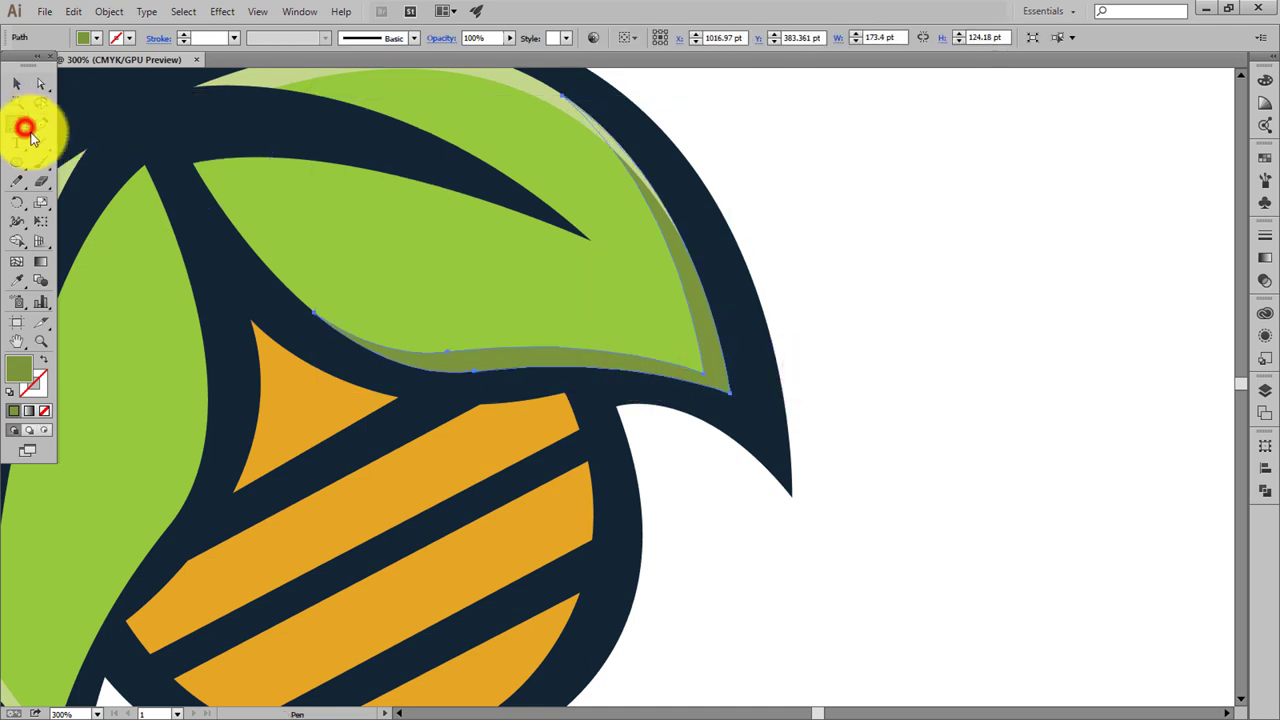
{"action": "left_click", "coordinate": [729, 388]}
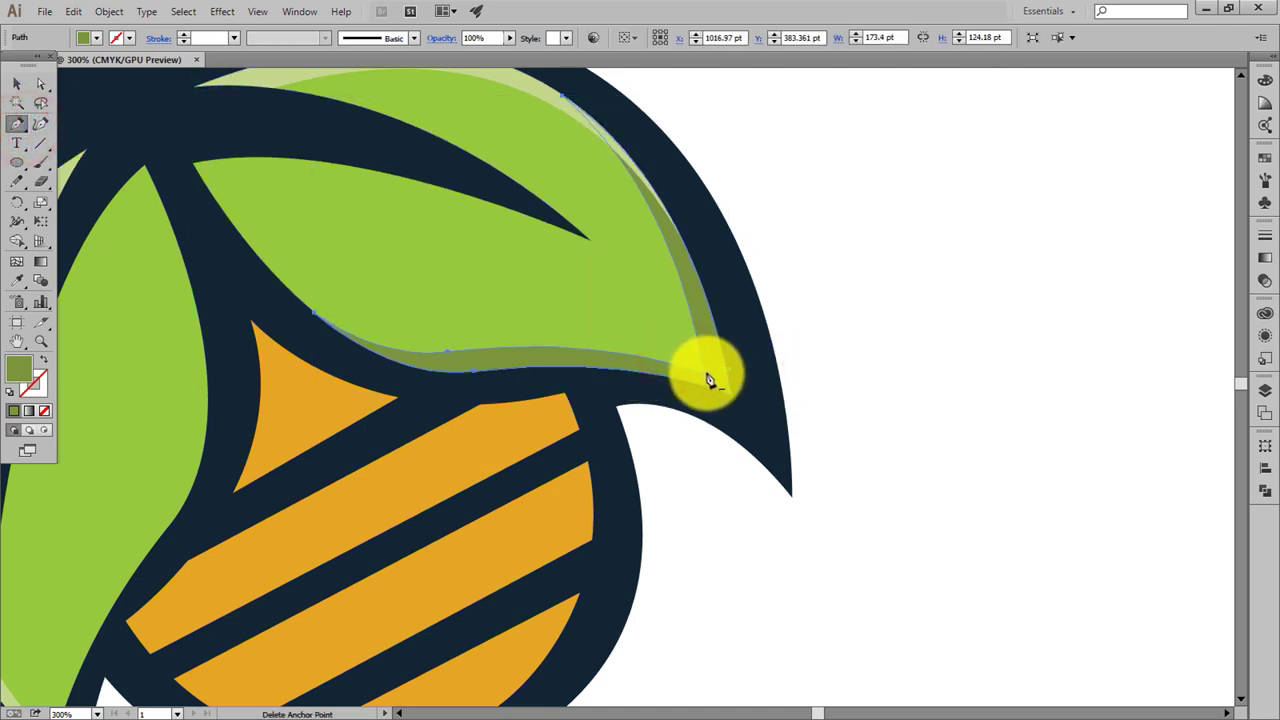
{"action": "key", "text": "ctrl+z"}
{"action": "left_click", "coordinate": [17, 86]}
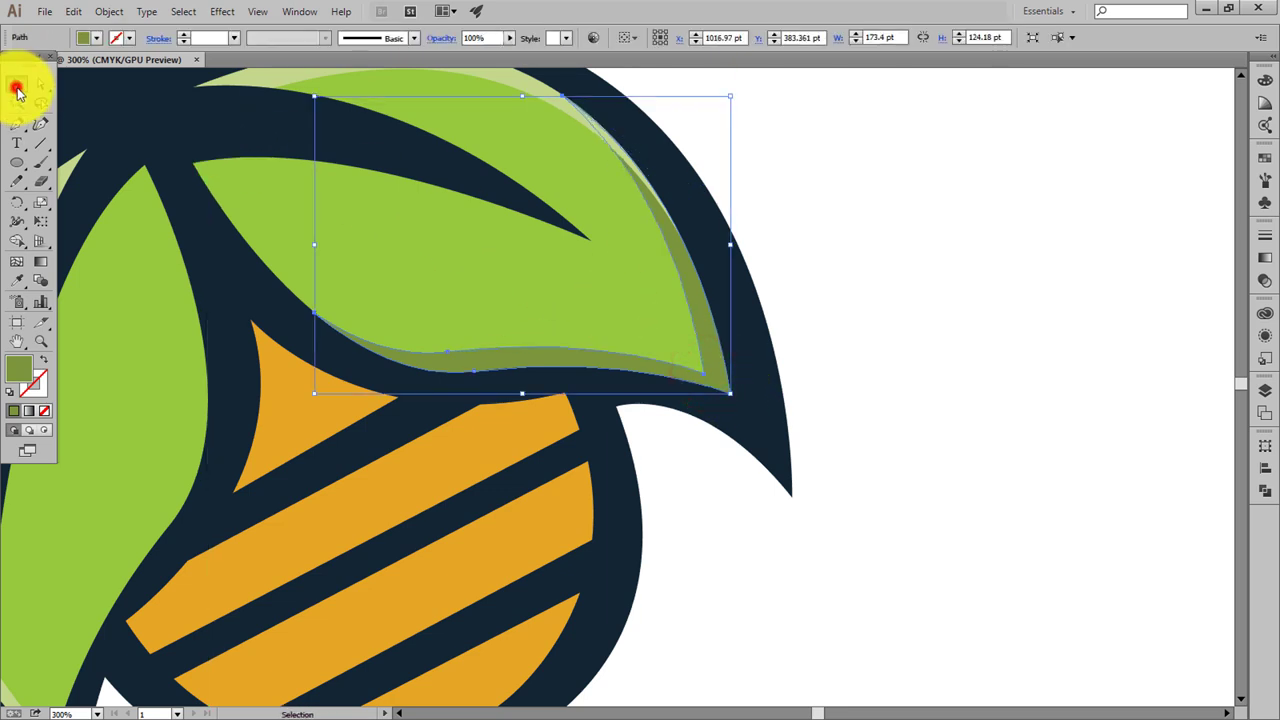
{"action": "left_click", "coordinate": [945, 210]}
{"action": "left_click", "coordinate": [700, 371]}
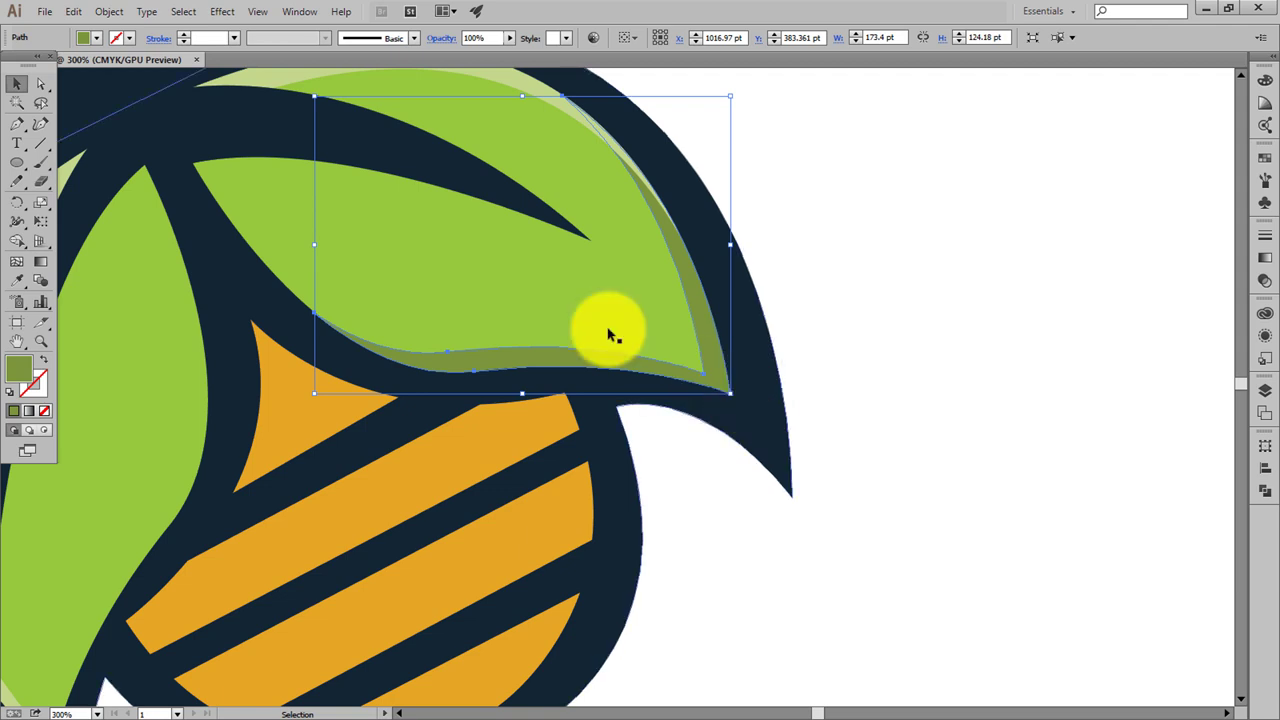
Draw a short curved stroke from the leaf tip and give it a gradient
{"action": "left_click", "coordinate": [18, 124]}
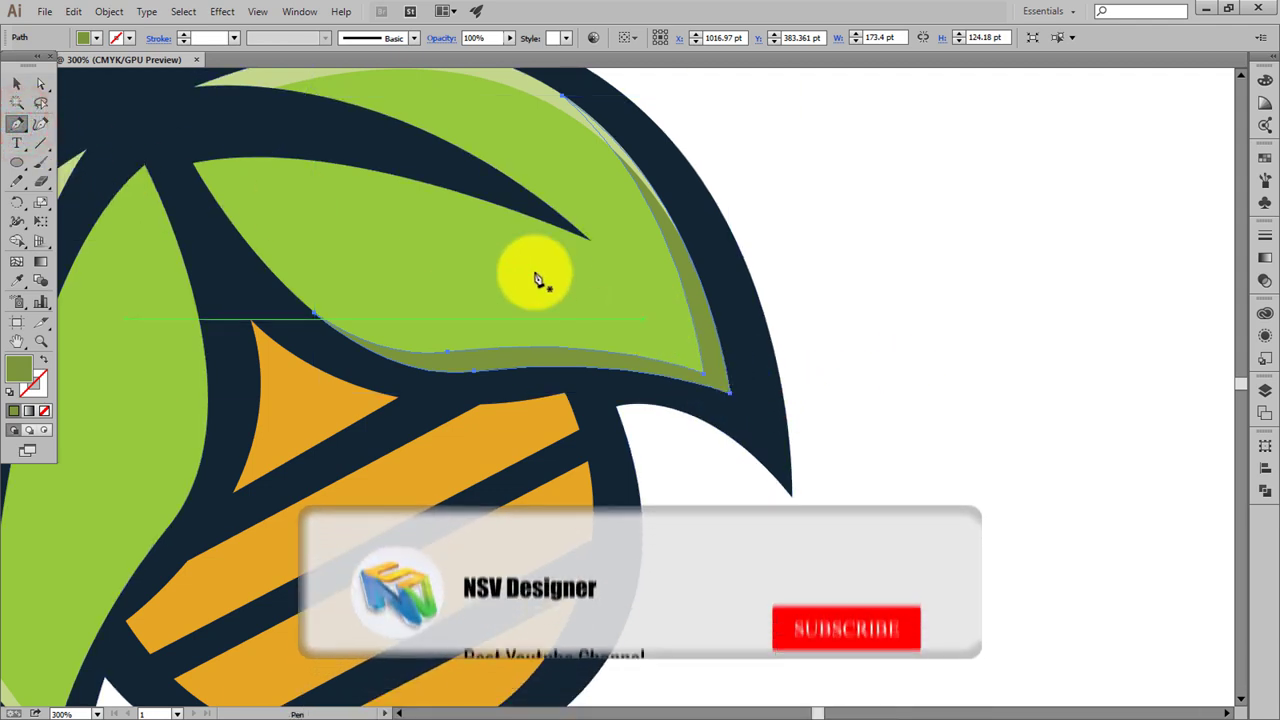
{"action": "left_click", "coordinate": [707, 373]}
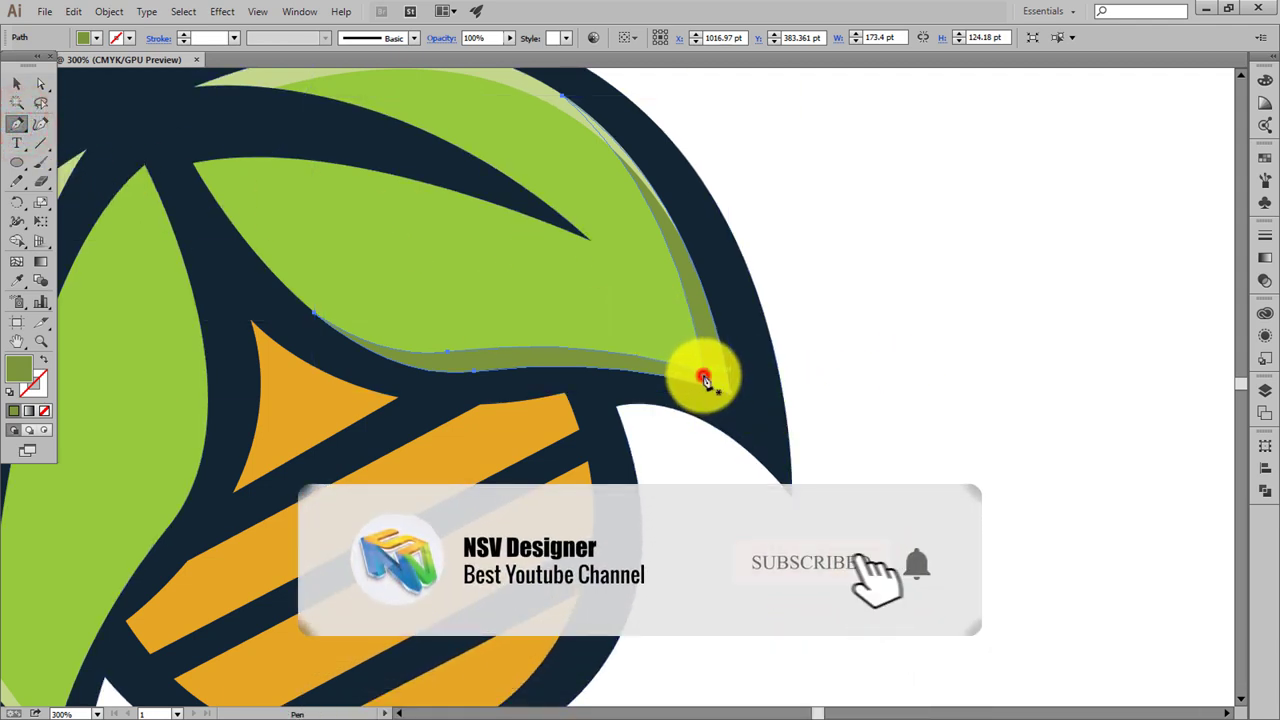
{"action": "left_click_drag", "start_coordinate": [735, 402], "coordinate": [741, 413]}
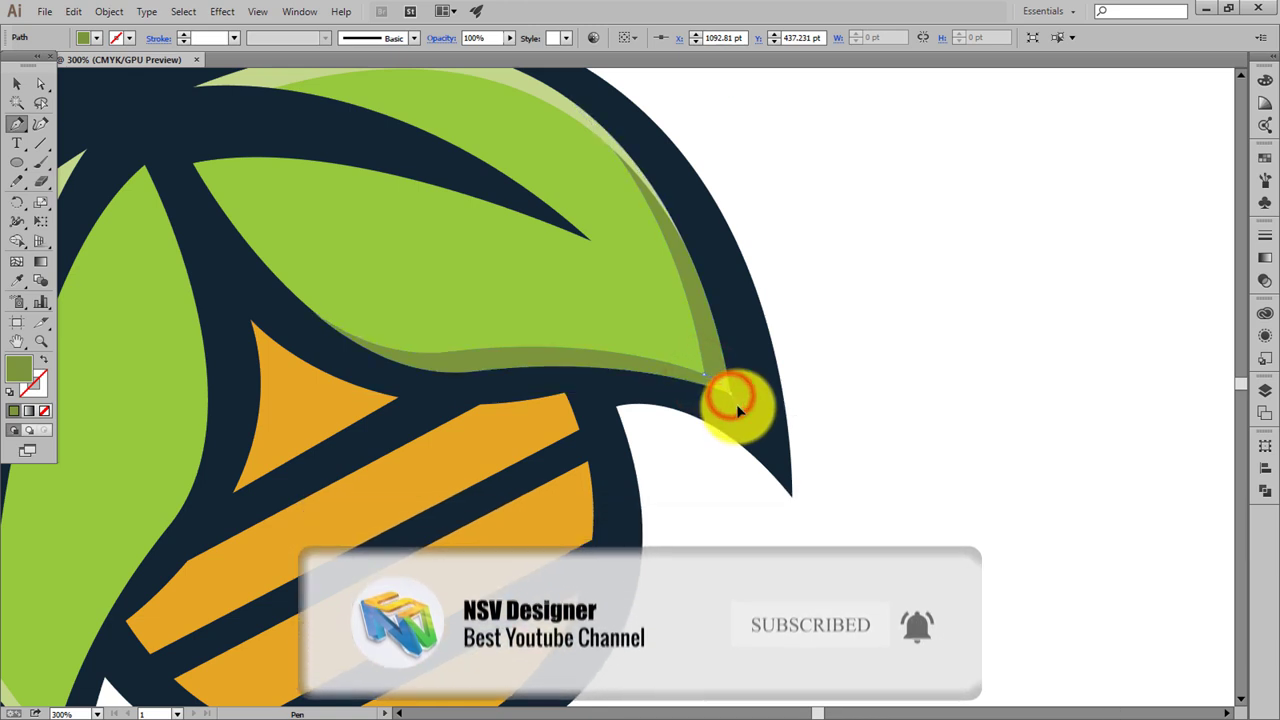
{"action": "key", "text": "ctrl+F9"}
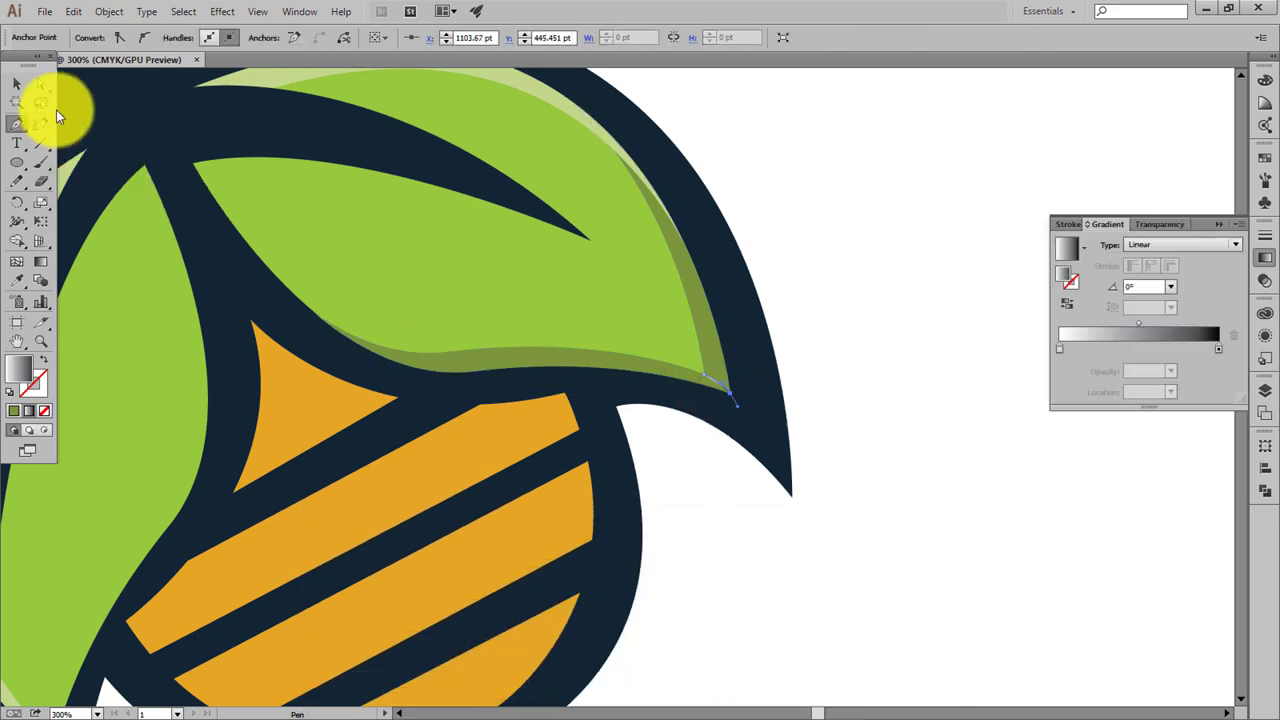
{"action": "left_click", "coordinate": [20, 83]}
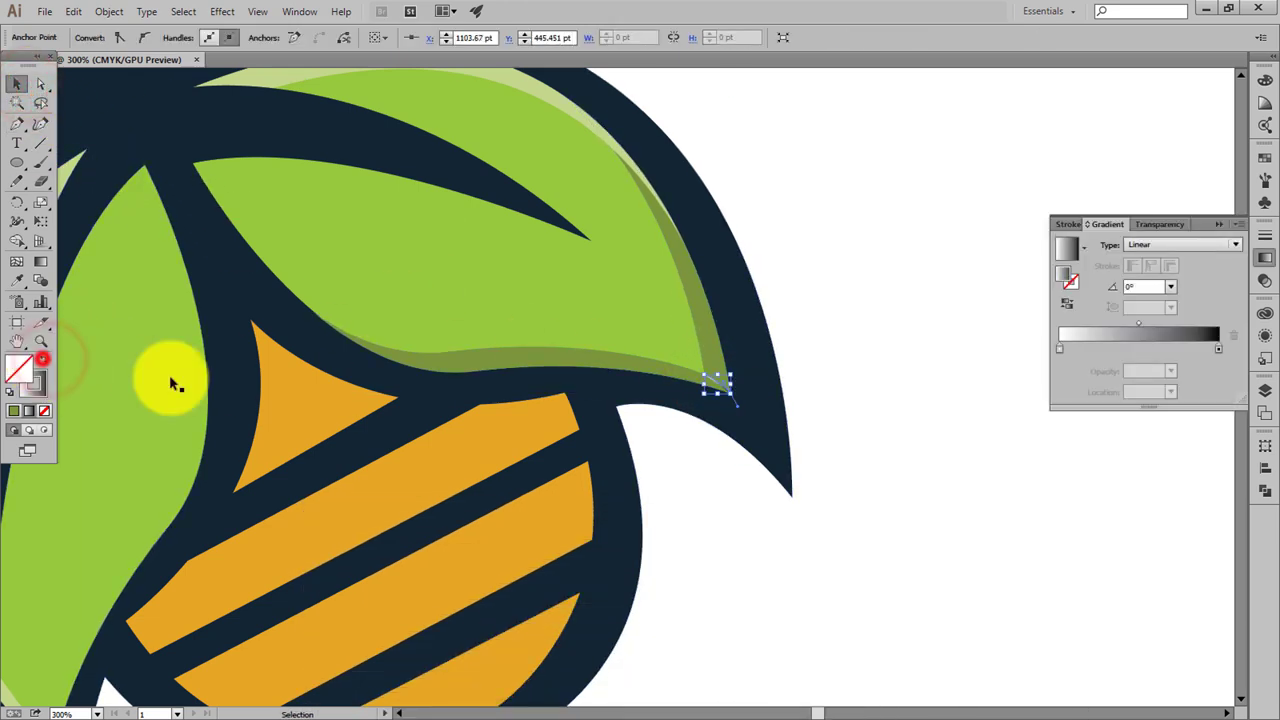
{"action": "left_click", "coordinate": [773, 278]}
{"action": "left_click", "coordinate": [1210, 228]}
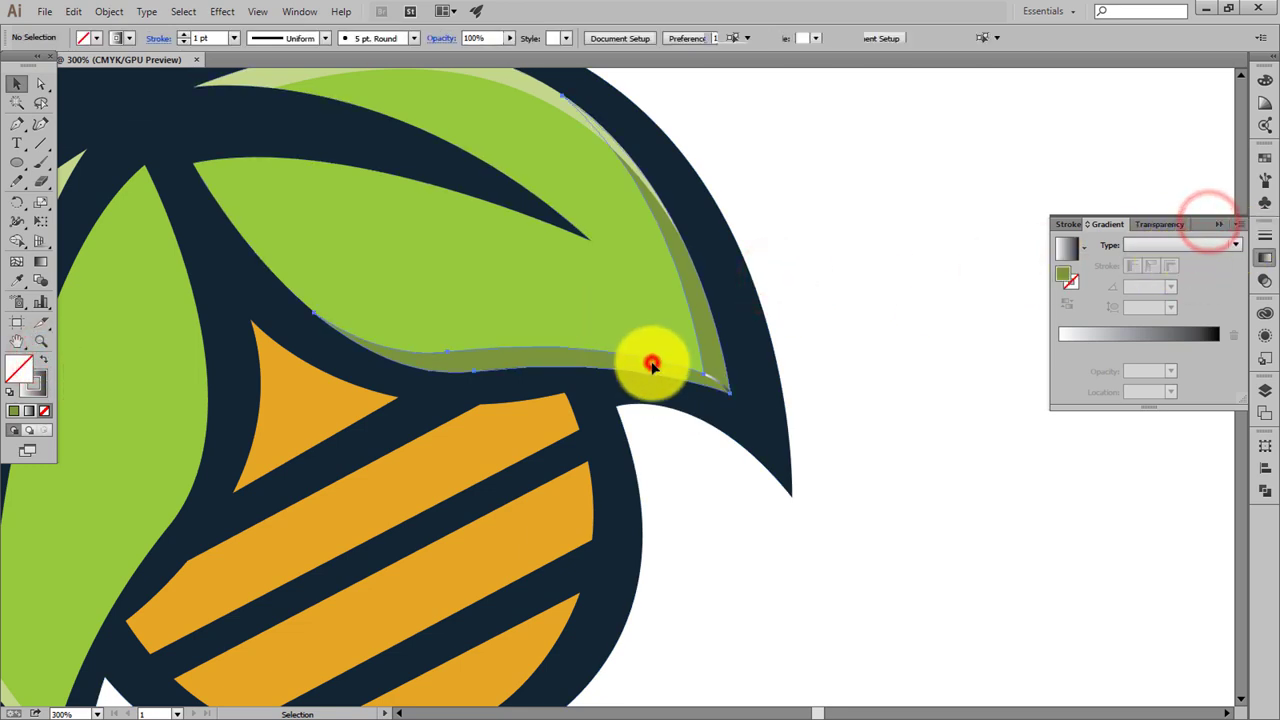
{"action": "left_click", "coordinate": [652, 362]}
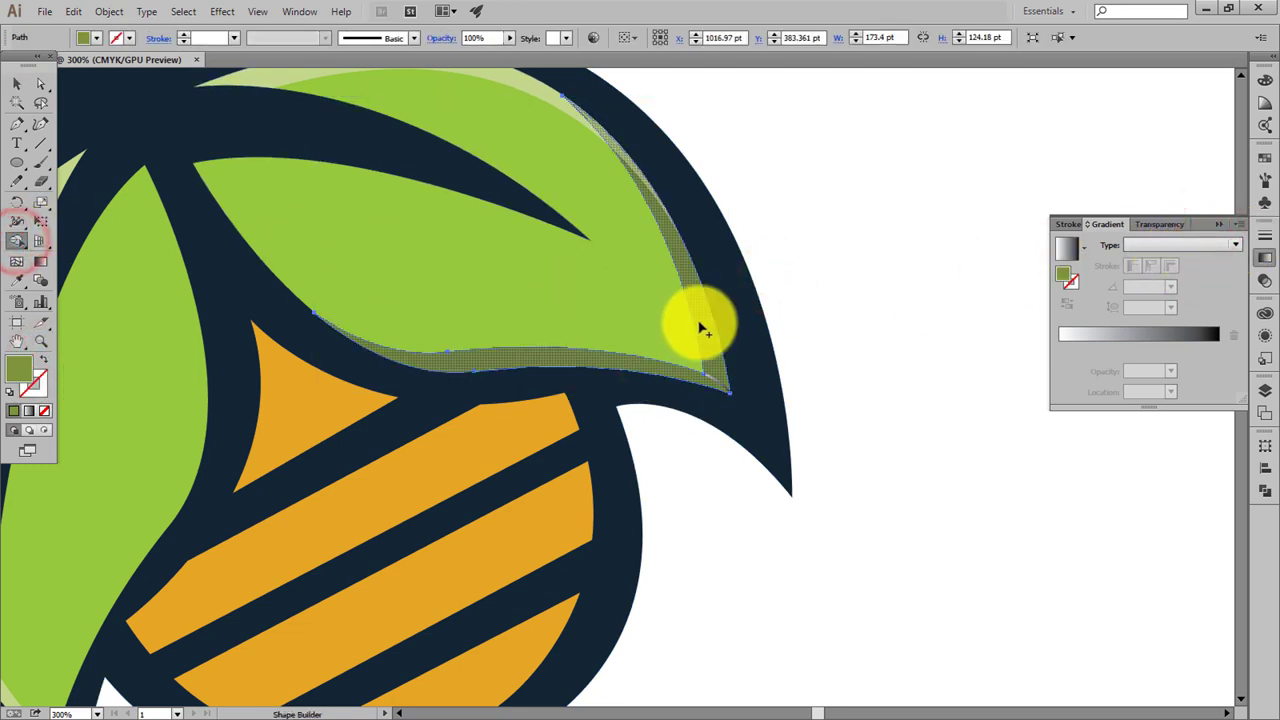
{"action": "left_click", "coordinate": [16, 85]}
{"action": "left_click", "coordinate": [834, 369]}
Snap the highlight stroke's end point into the leaf tip corner
{"action": "scroll", "coordinate": [834, 369], "scroll_direction": "up", "scroll_amount": 2}
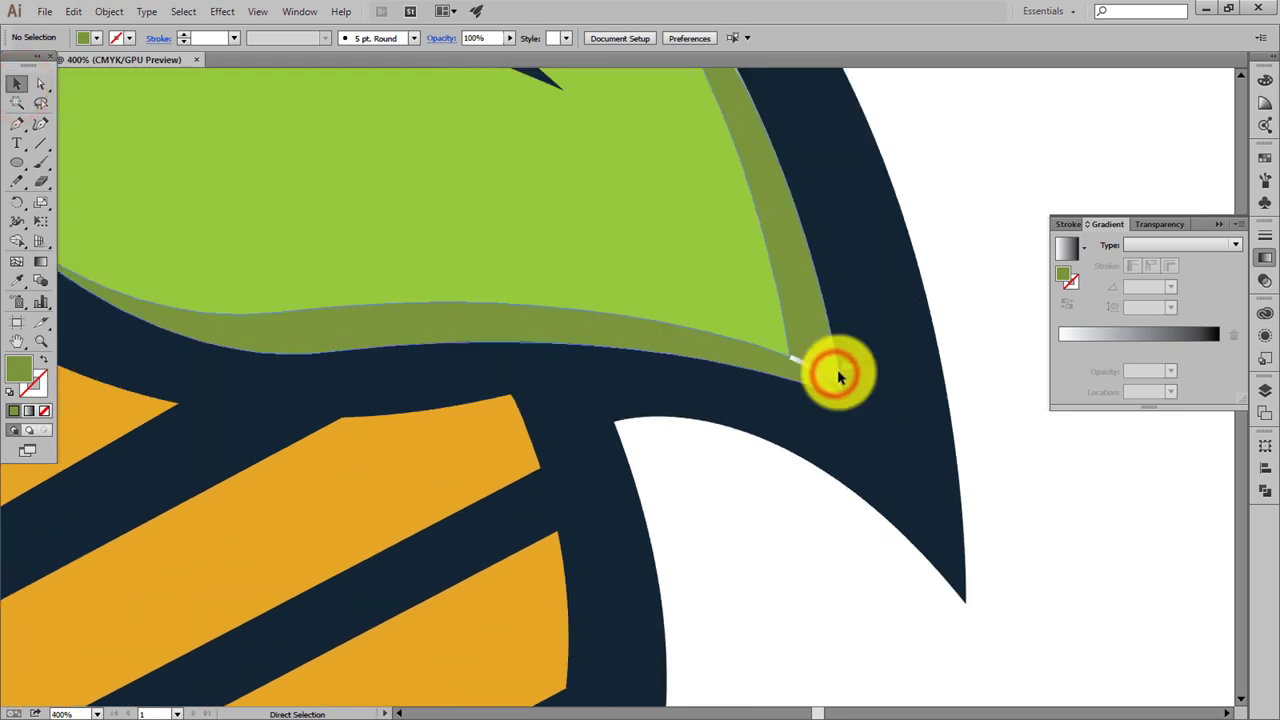
{"action": "scroll", "coordinate": [840, 369], "scroll_direction": "up", "scroll_amount": 2}
{"action": "left_click_drag", "start_coordinate": [846, 369], "coordinate": [649, 540]}
{"action": "left_click", "coordinate": [685, 535]}
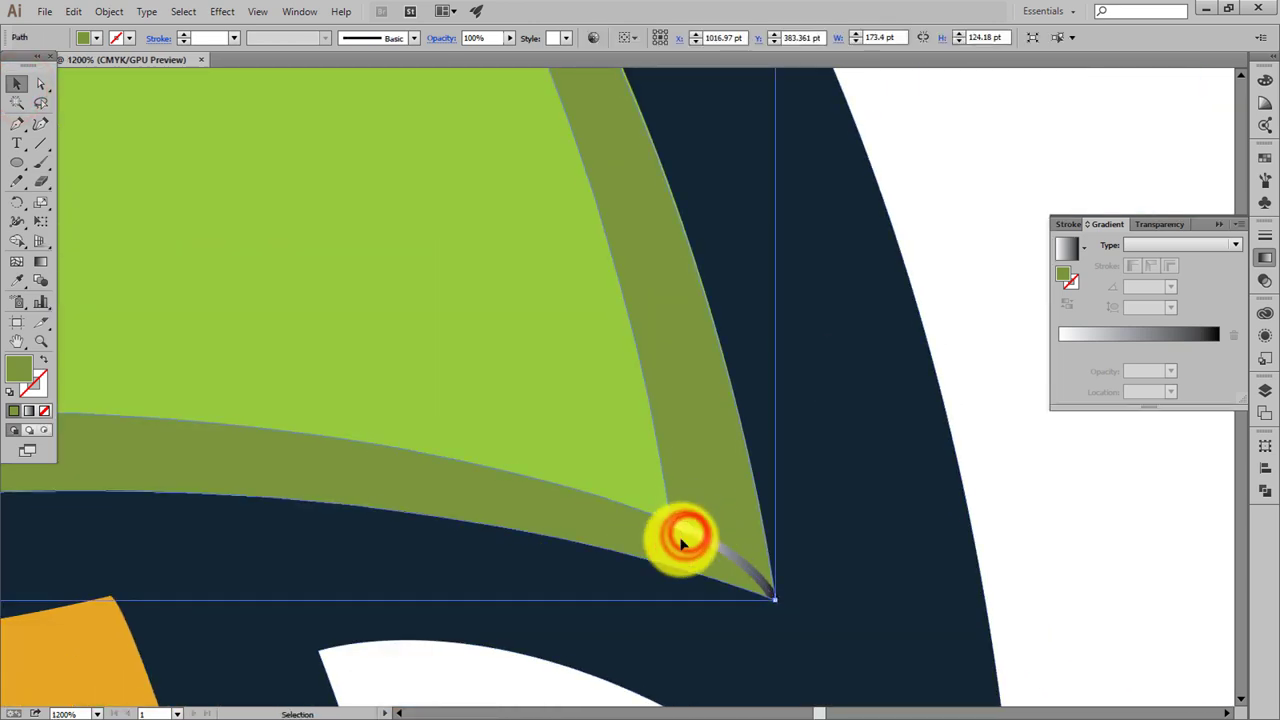
{"action": "left_click", "coordinate": [686, 532]}
{"action": "left_click", "coordinate": [41, 83]}
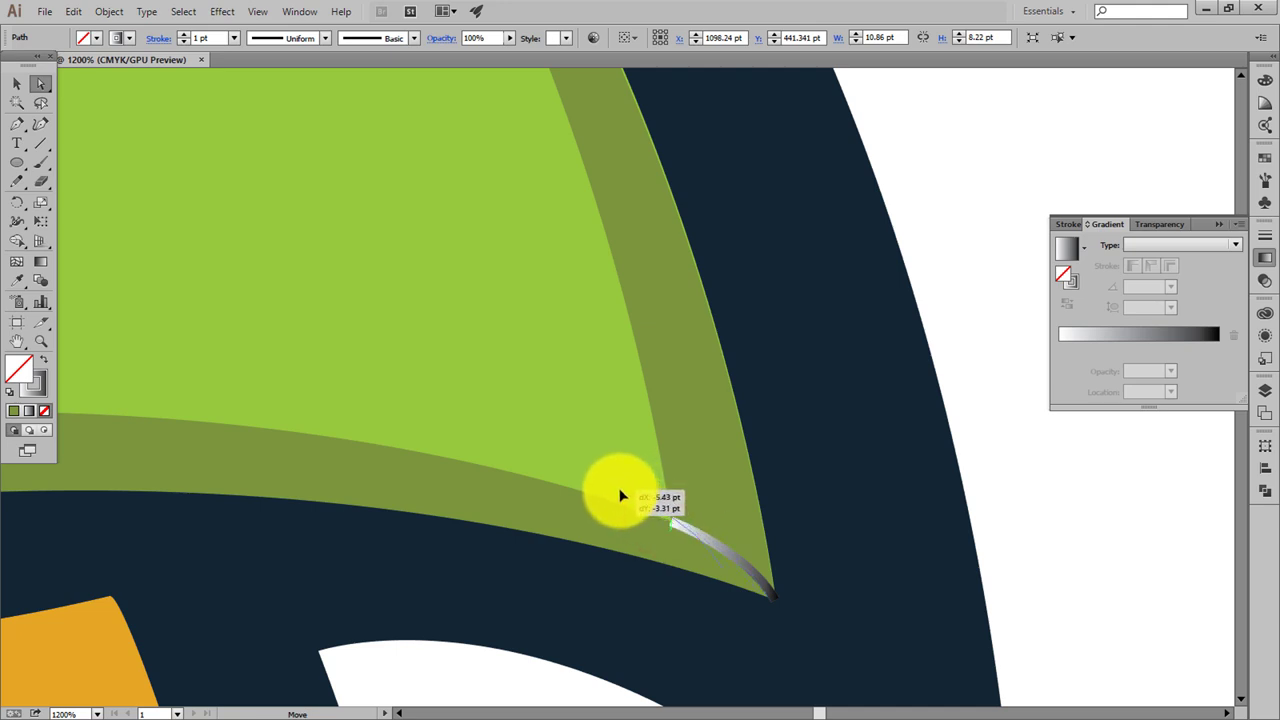
{"action": "left_click_drag", "start_coordinate": [620, 495], "coordinate": [567, 463]}
{"action": "left_click", "coordinate": [724, 572]}
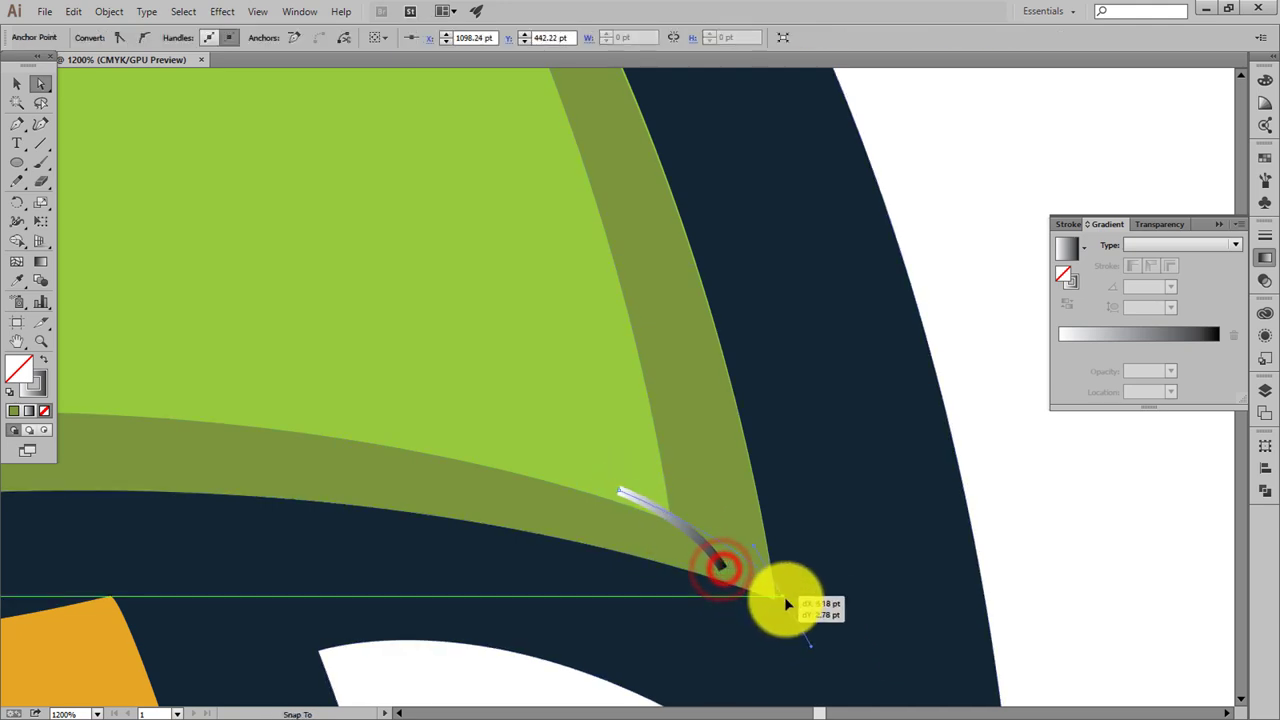
{"action": "left_click_drag", "start_coordinate": [785, 617], "coordinate": [776, 598]}
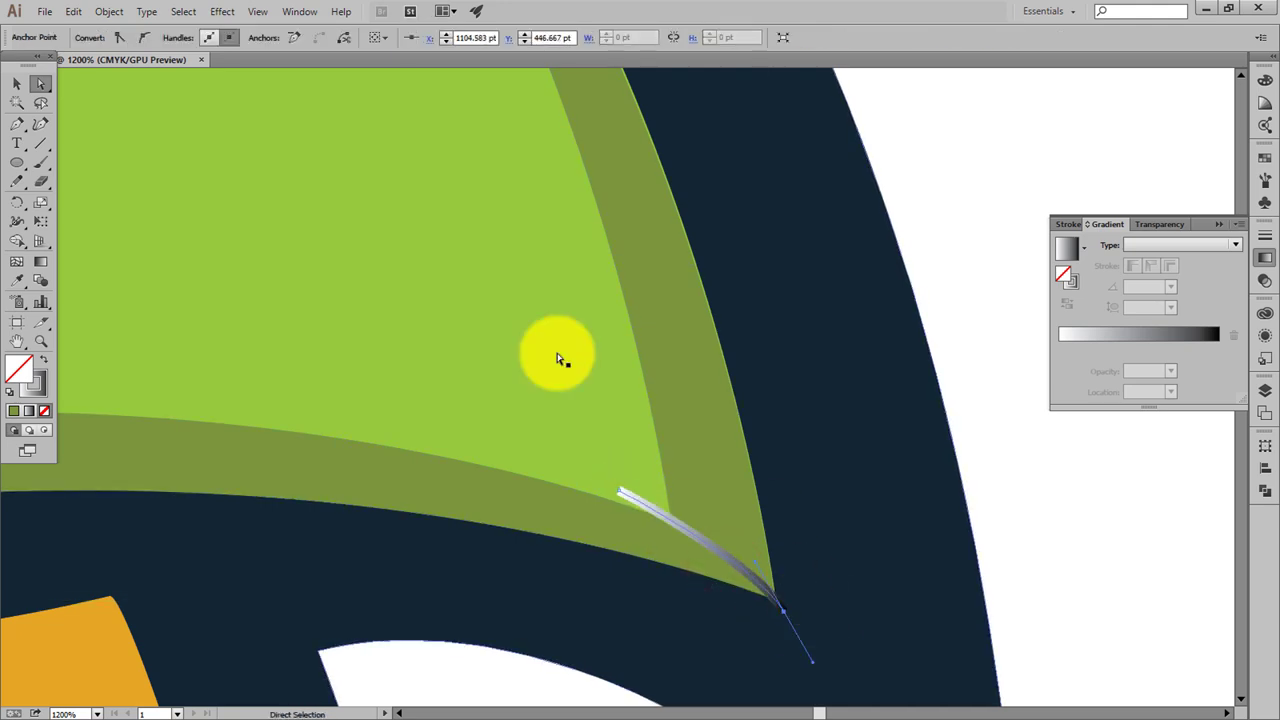
{"action": "left_click", "coordinate": [16, 83]}
Merge the right olive strip and tip sliver into the leaf with Shape Builder
{"action": "left_click", "coordinate": [366, 470]}
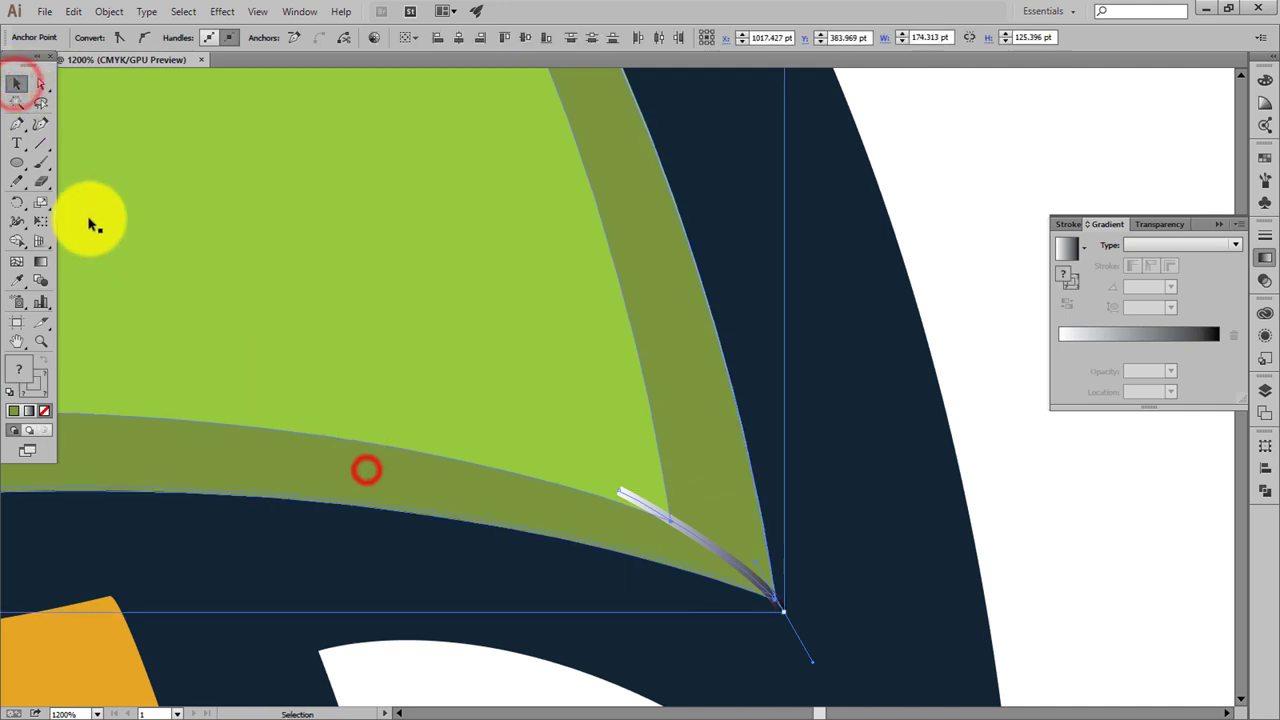
{"action": "left_click", "coordinate": [18, 238]}
{"action": "left_click_drag", "start_coordinate": [686, 472], "coordinate": [722, 477]}
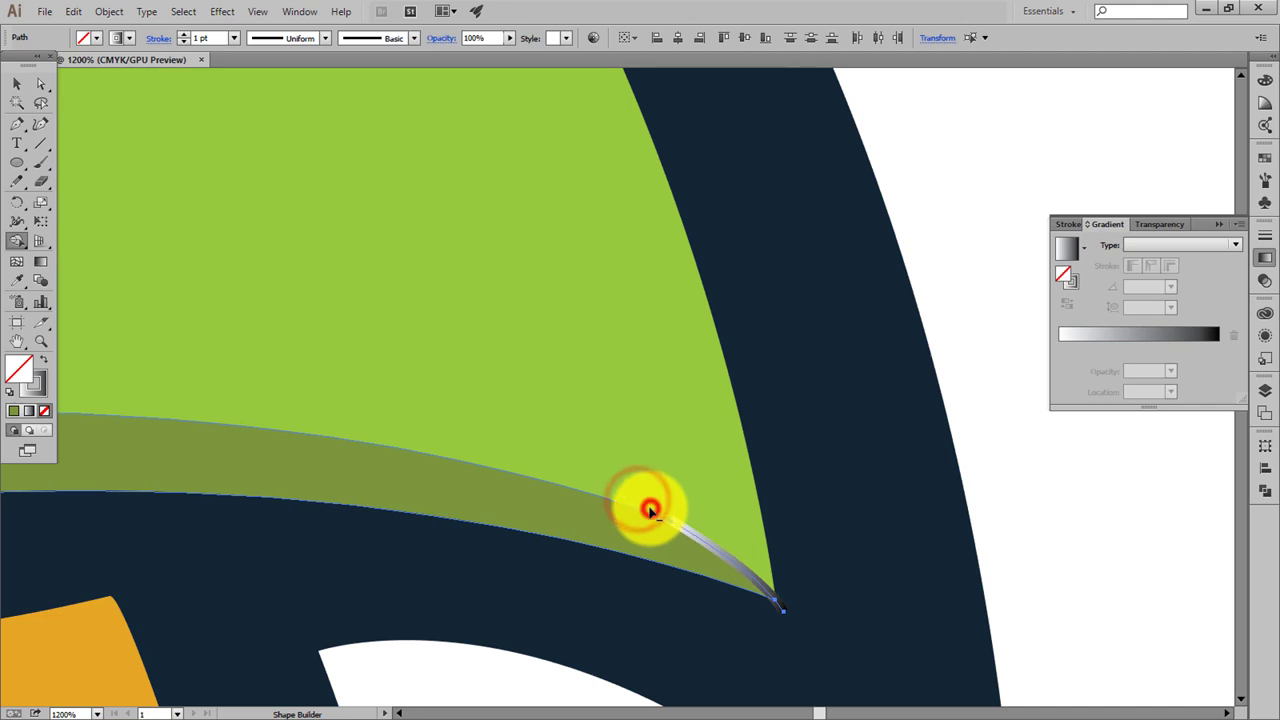
{"action": "left_click_drag", "start_coordinate": [695, 537], "coordinate": [751, 563]}
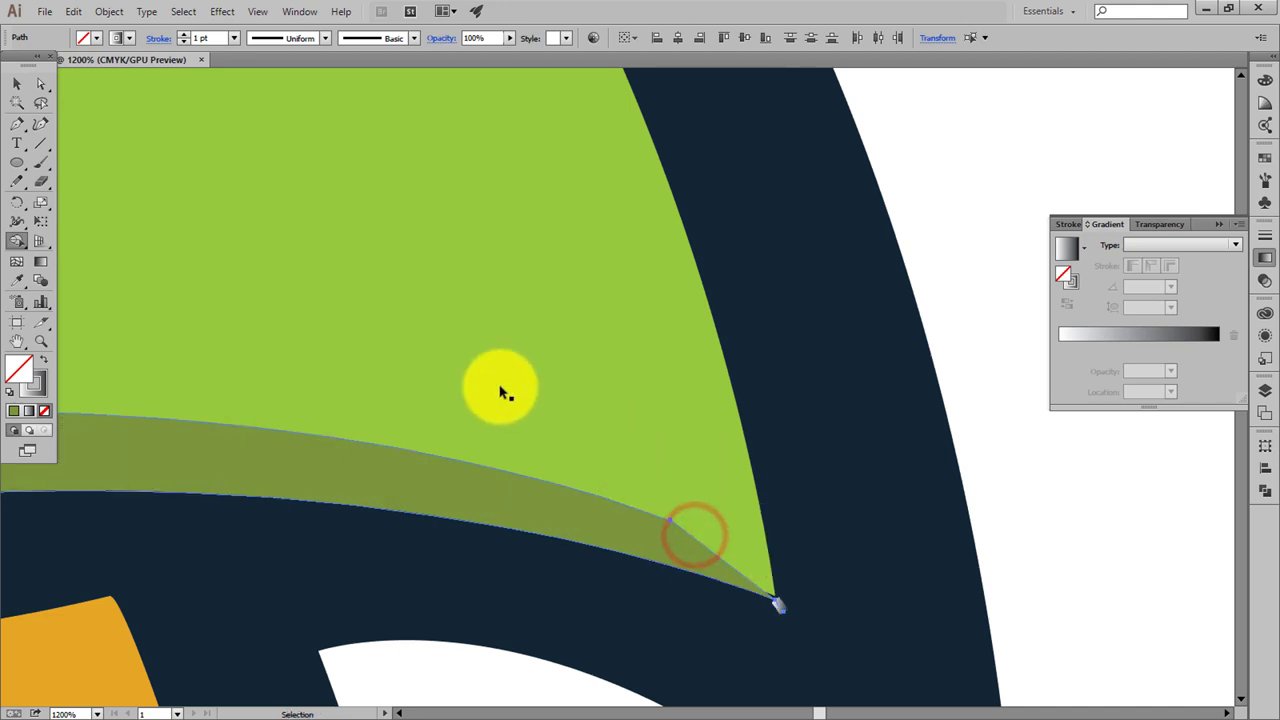
{"action": "left_click", "coordinate": [20, 84]}
{"action": "left_click", "coordinate": [1086, 331]}
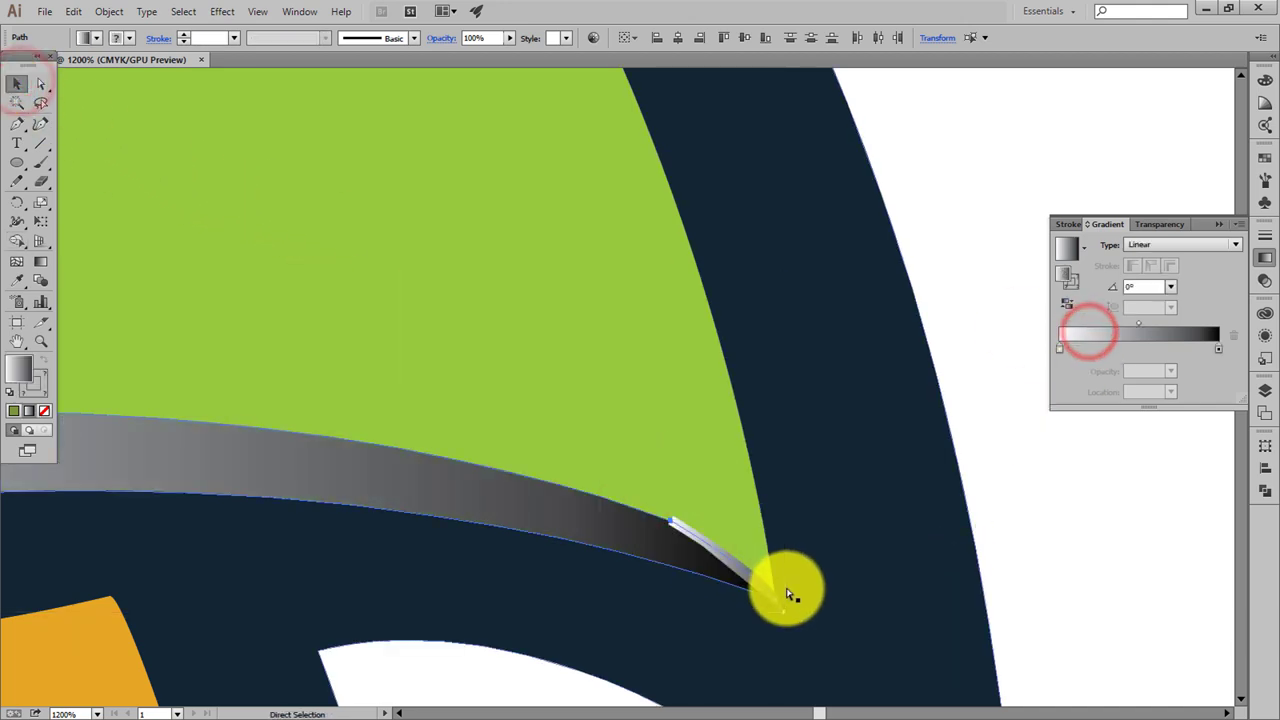
{"action": "key", "text": "ctrl+z"}
{"action": "left_click", "coordinate": [17, 83]}
{"action": "left_click", "coordinate": [1100, 164]}
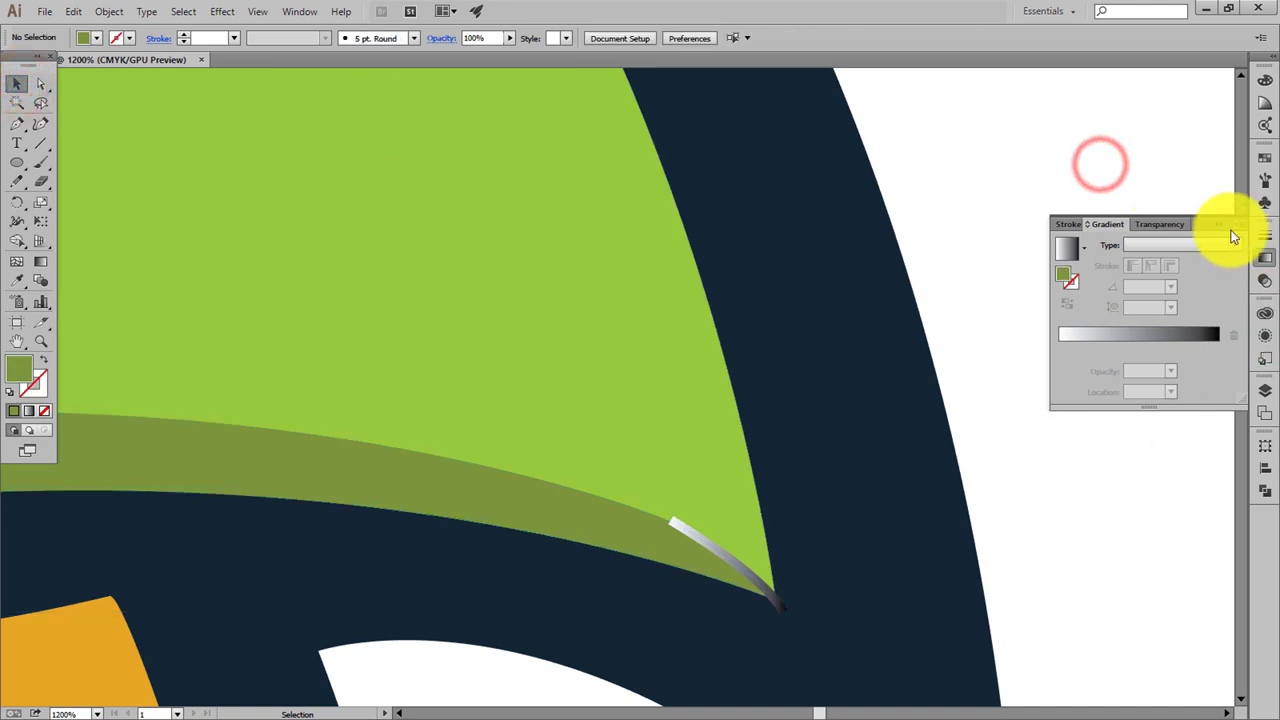
{"action": "left_click", "coordinate": [1219, 224]}
Pull the olive band's tip anchor slightly up and left into the leaf tip
{"action": "left_click", "coordinate": [753, 573]}
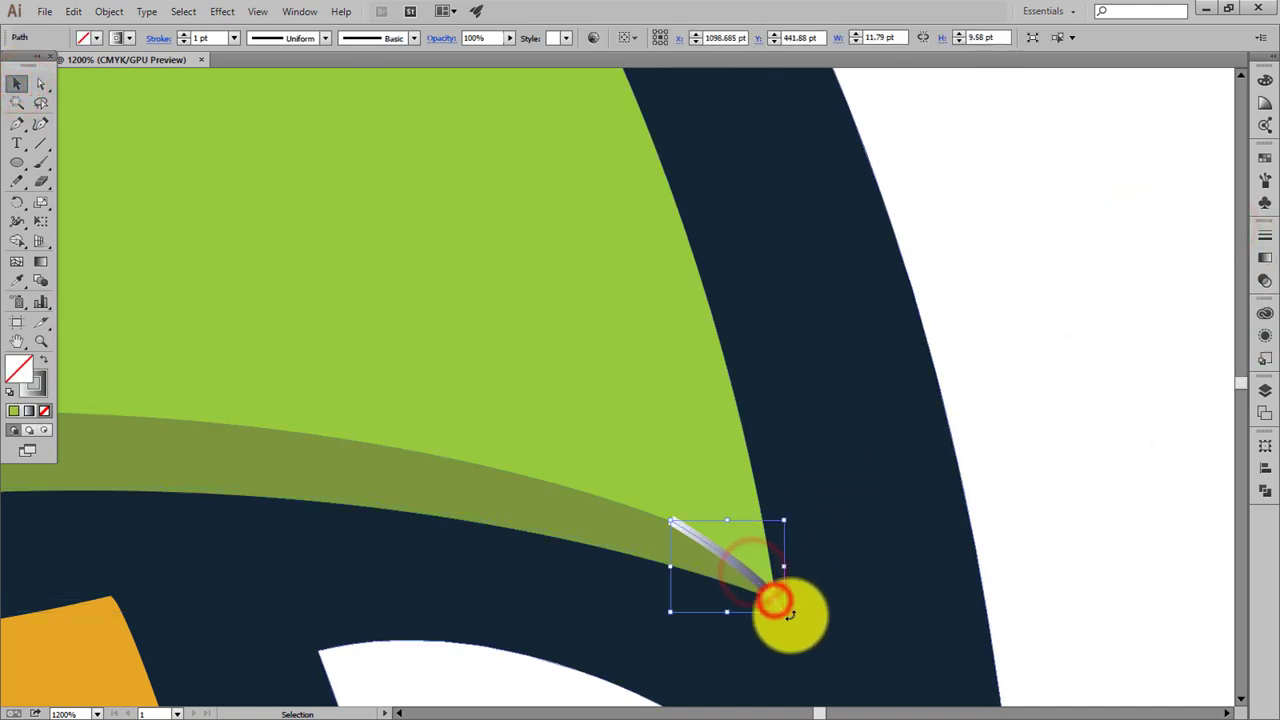
{"action": "left_click", "coordinate": [818, 601]}
{"action": "left_click", "coordinate": [694, 563]}
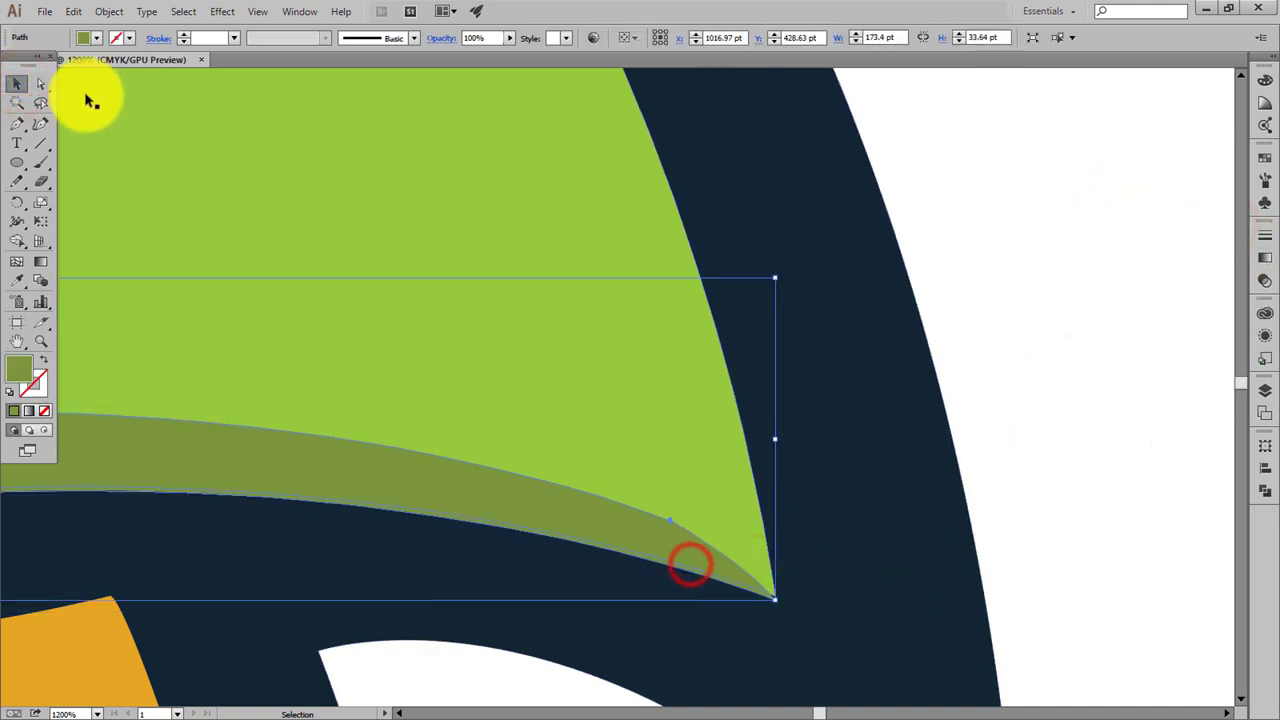
{"action": "left_click", "coordinate": [40, 85]}
{"action": "left_click", "coordinate": [773, 599]}
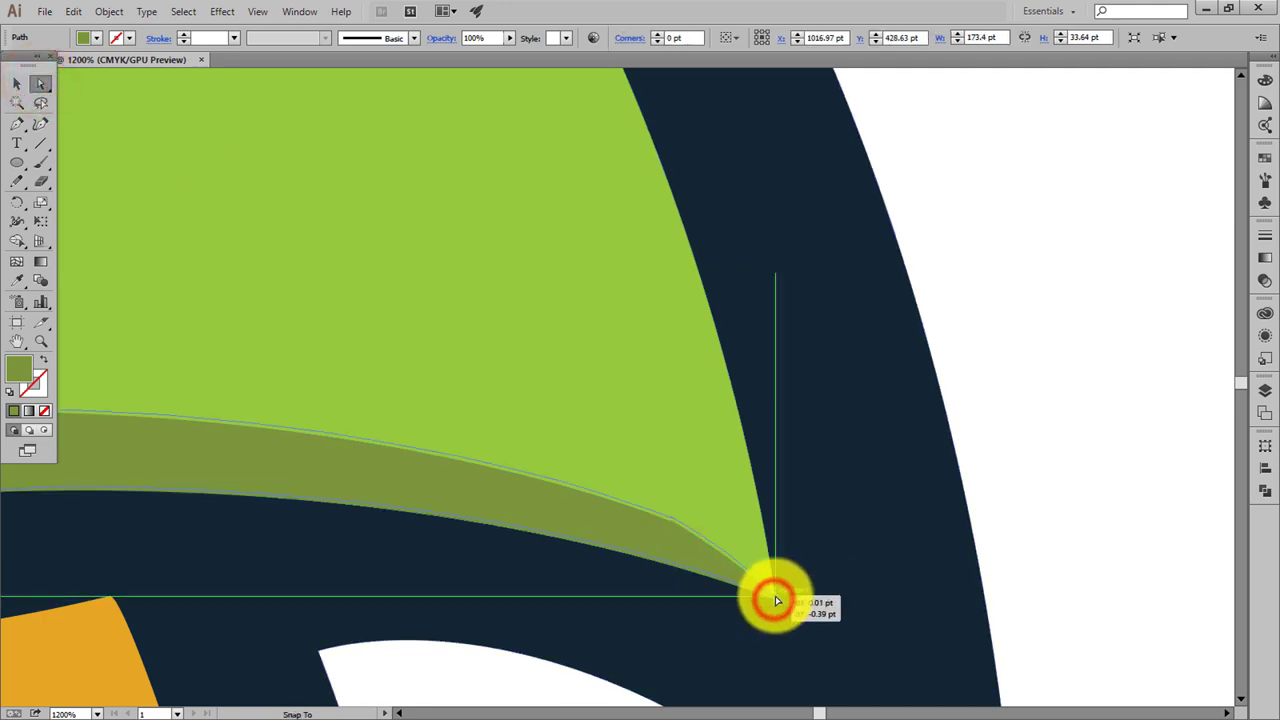
{"action": "left_click", "coordinate": [778, 605]}
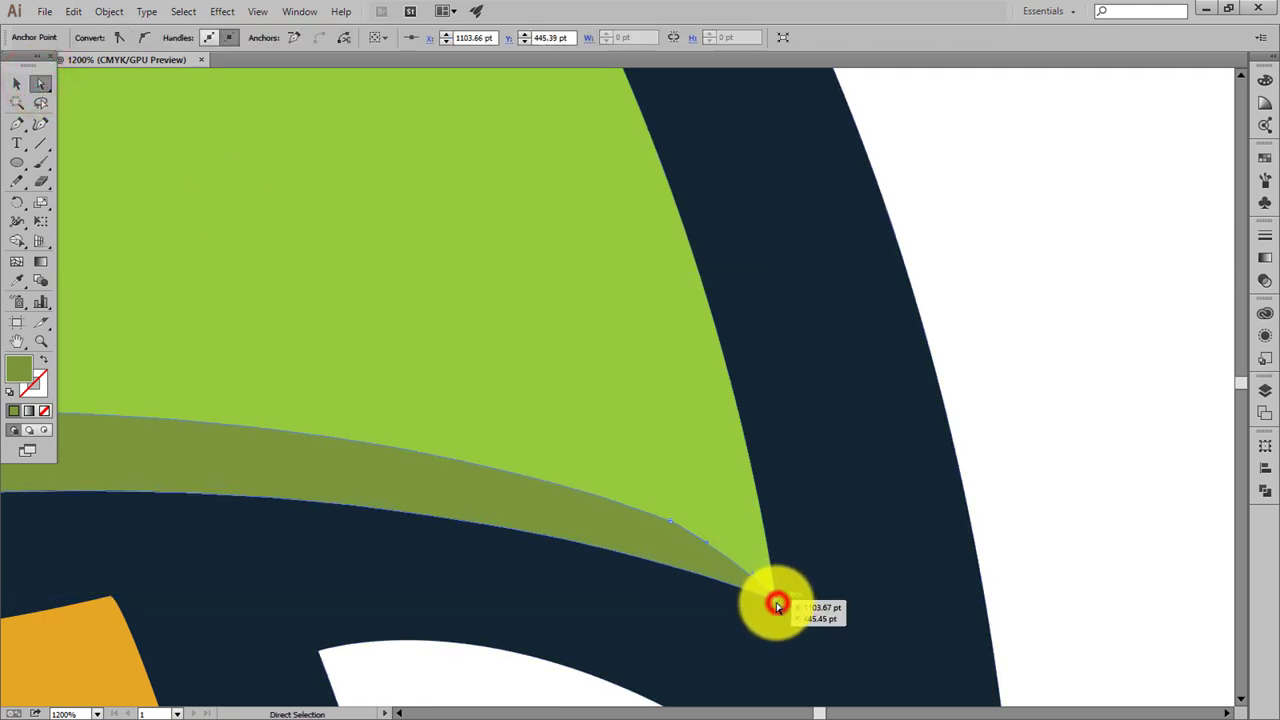
{"action": "left_click_drag", "start_coordinate": [778, 603], "coordinate": [774, 597]}
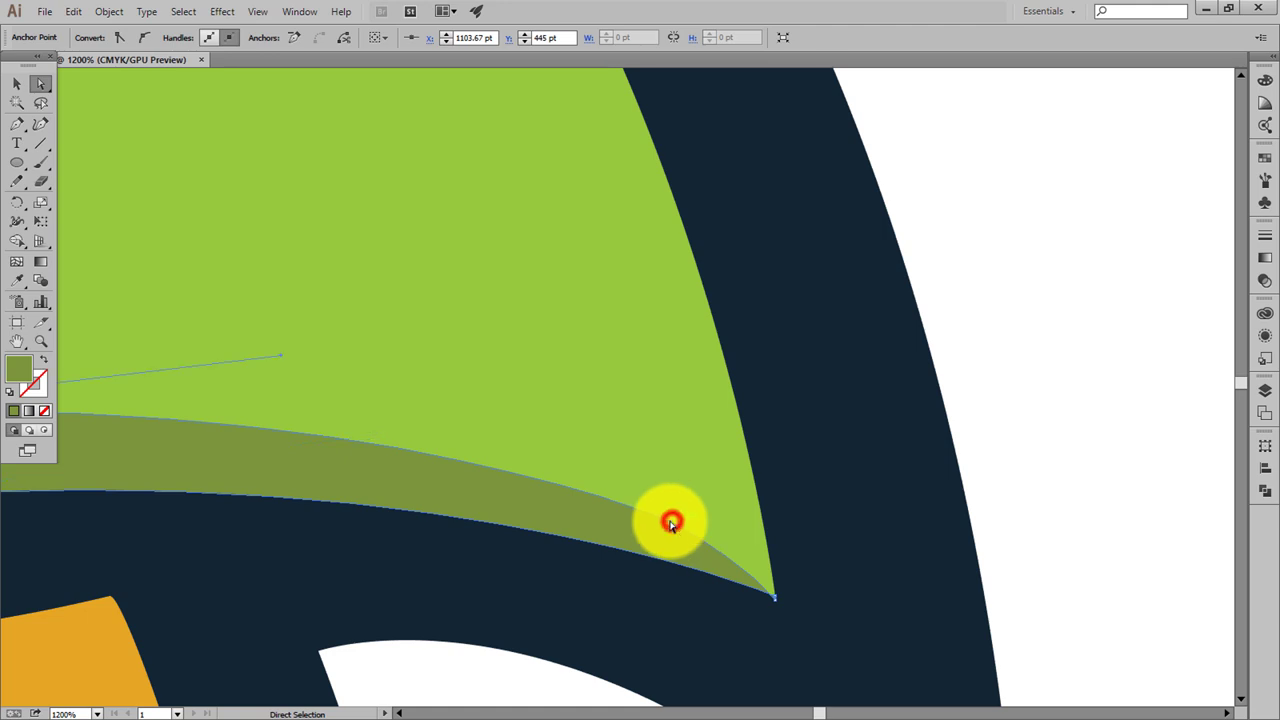
Redraw the band's upper edge as a smooth curve with the Pencil
{"action": "left_click", "coordinate": [671, 522]}
{"action": "left_click", "coordinate": [17, 181]}
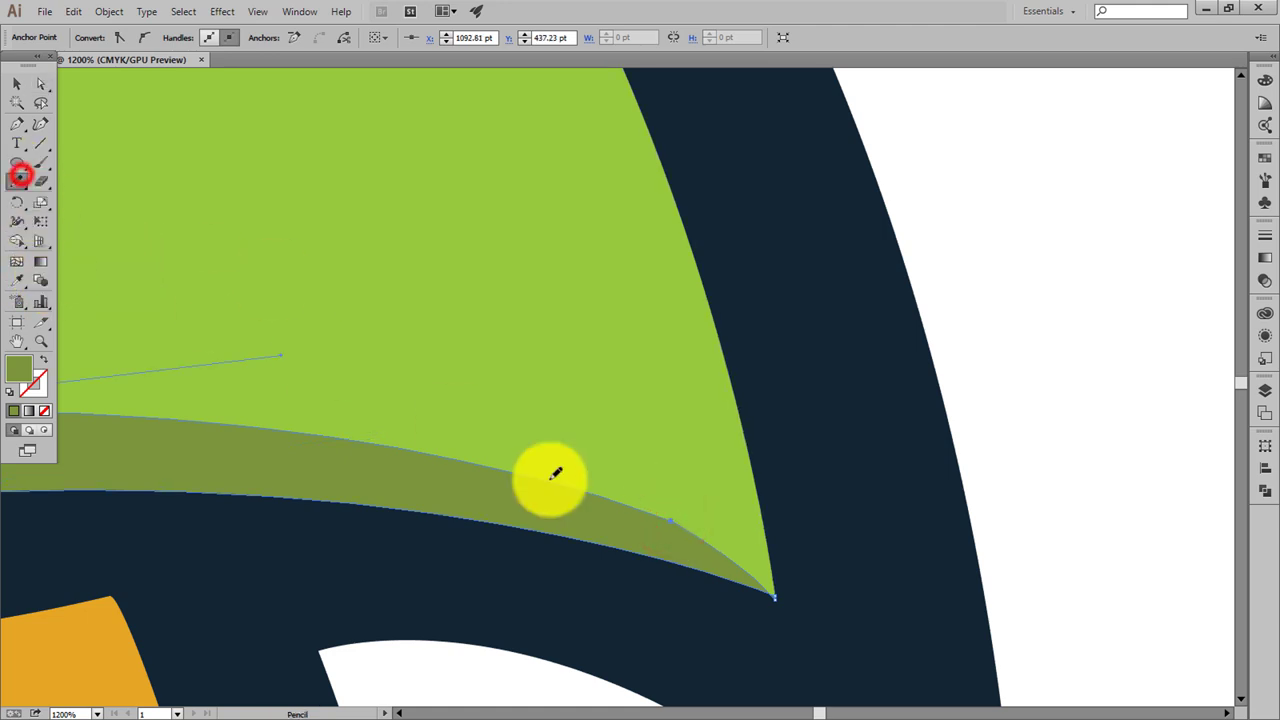
{"action": "left_click_drag", "start_coordinate": [671, 517], "coordinate": [670, 520]}
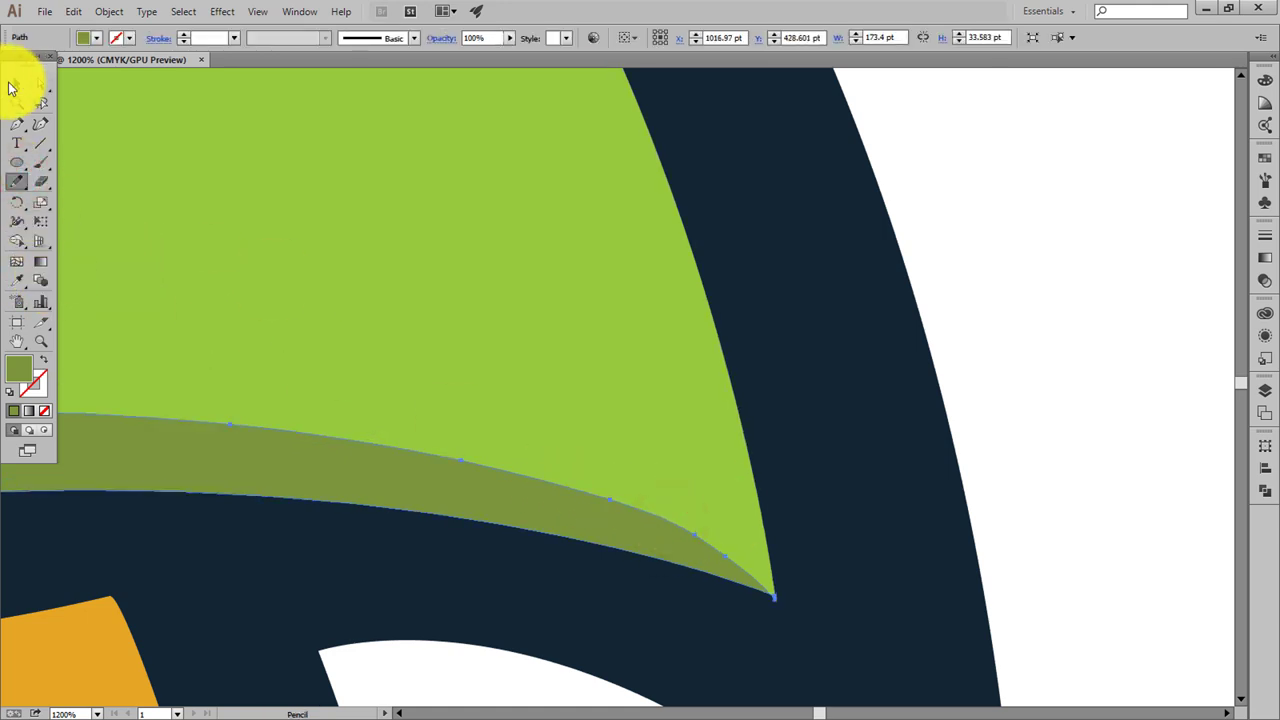
{"action": "left_click", "coordinate": [17, 83]}
{"action": "left_click", "coordinate": [929, 286]}
{"action": "key", "text": "ctrl+0"}
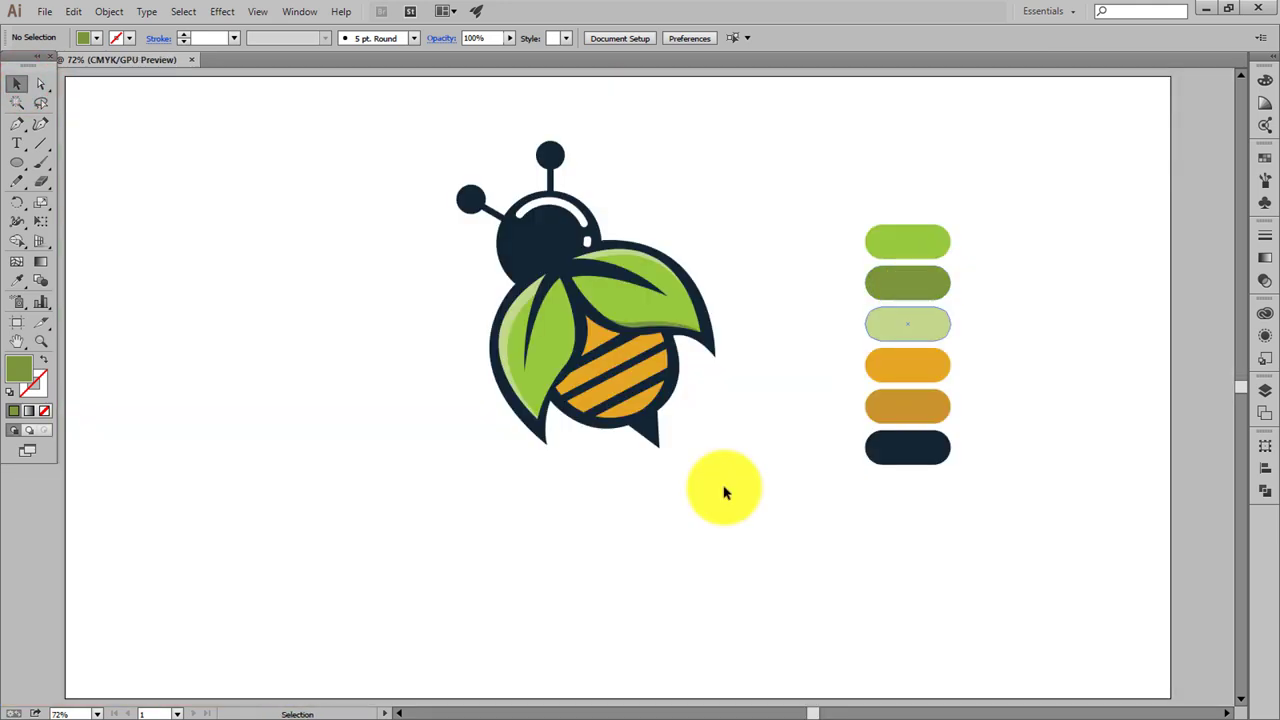
Copy the leaf pair straight downward and zoom in on the copy
{"action": "left_click_drag", "start_coordinate": [543, 365], "coordinate": [535, 563]}
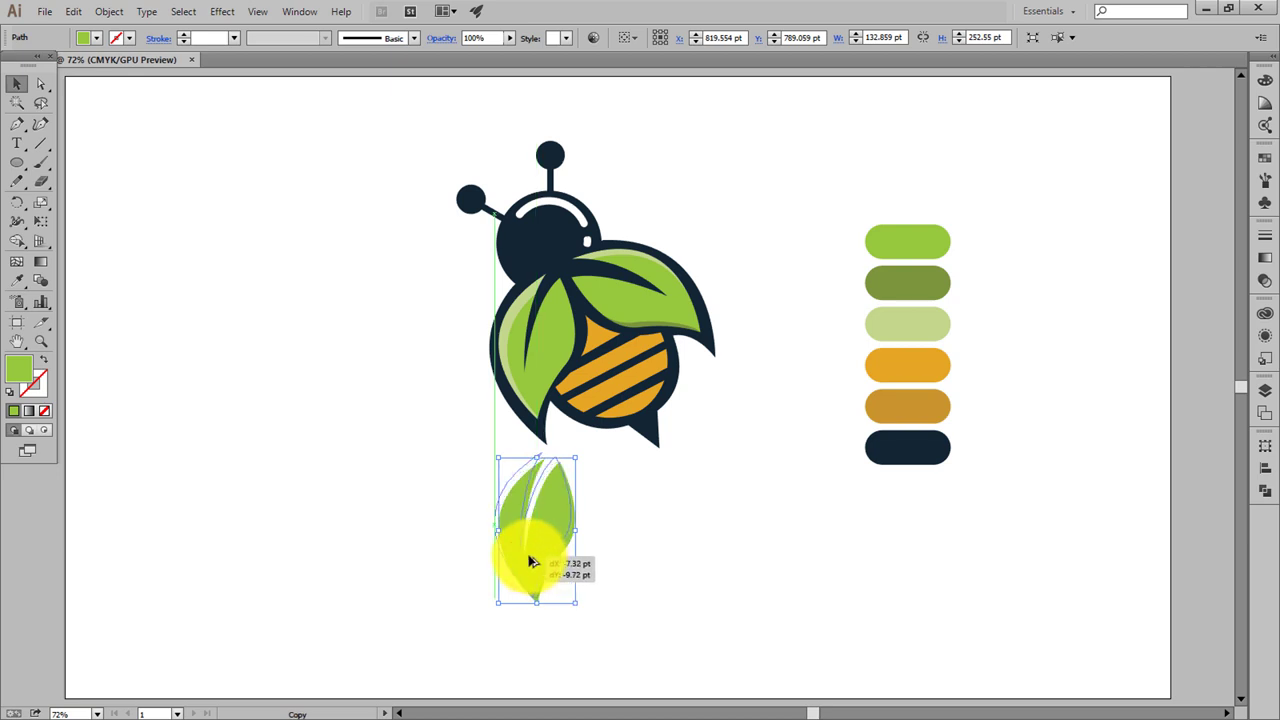
{"action": "key", "text": "ctrl+plus"}
{"action": "key", "text": "ctrl+plus"}
{"action": "key", "text": "ctrl+plus"}
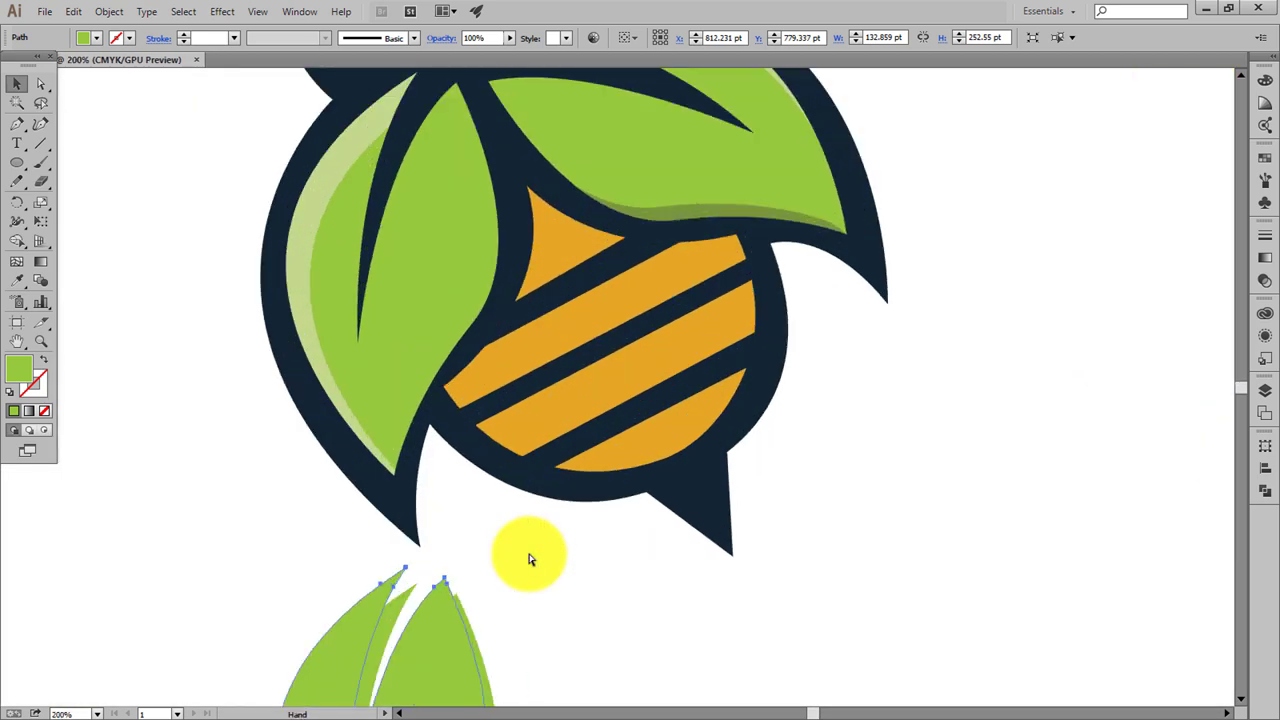
{"action": "left_click_drag", "start_coordinate": [531, 552], "coordinate": [950, 5]}
{"action": "left_click", "coordinate": [828, 222]}
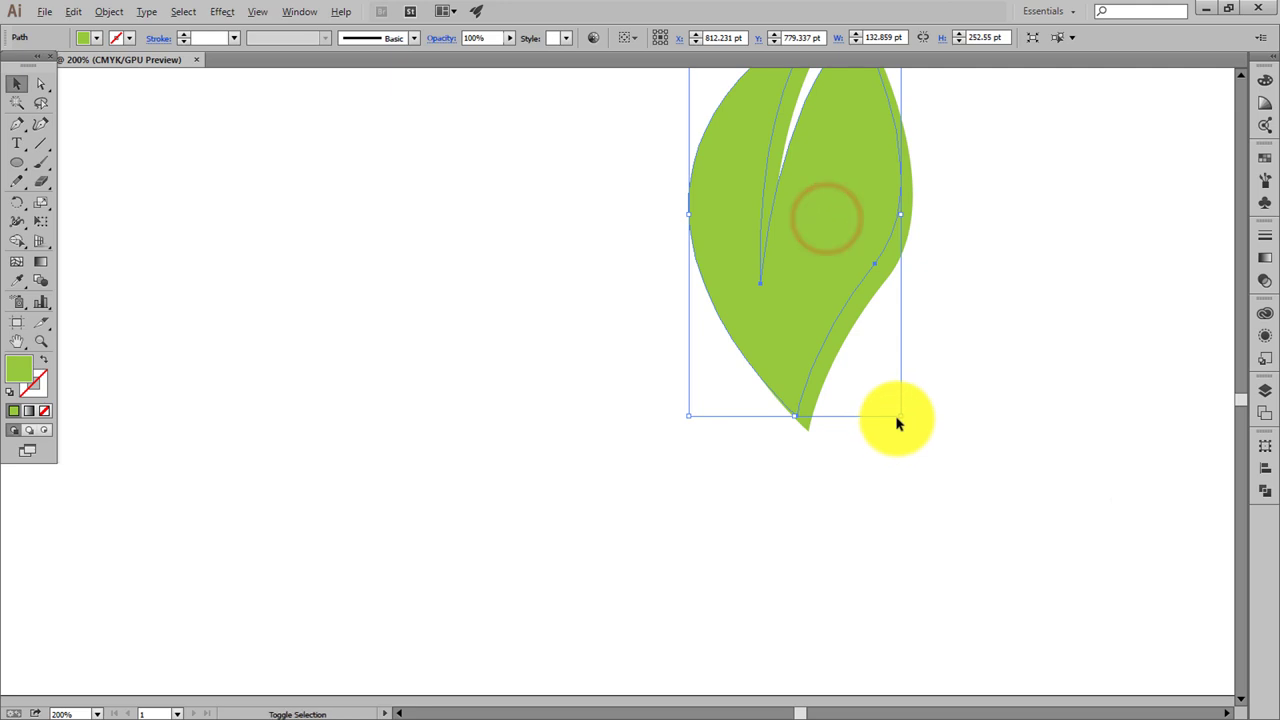
{"action": "left_click", "coordinate": [860, 408]}
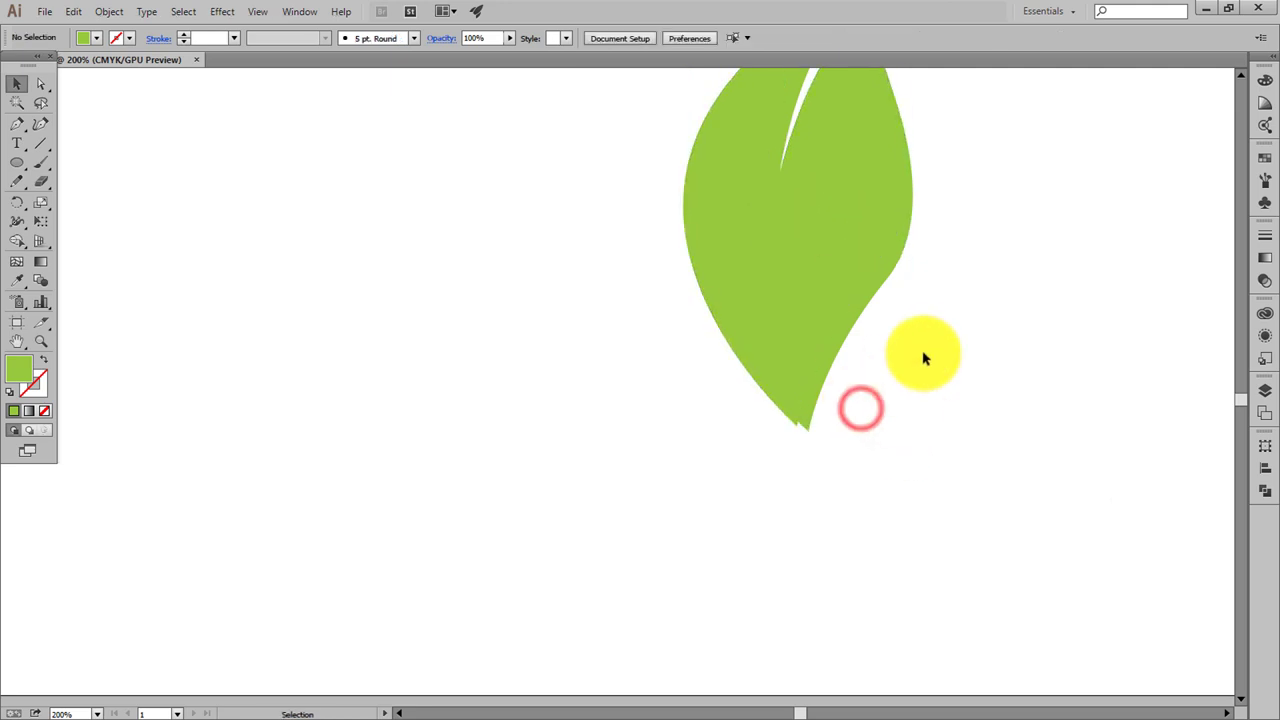
{"action": "left_click", "coordinate": [804, 290]}
Try removing the leaves' large left region with Shape Builder, then undo it
{"action": "left_click", "coordinate": [17, 240]}
{"action": "left_click_drag", "start_coordinate": [540, 197], "coordinate": [800, 282]}
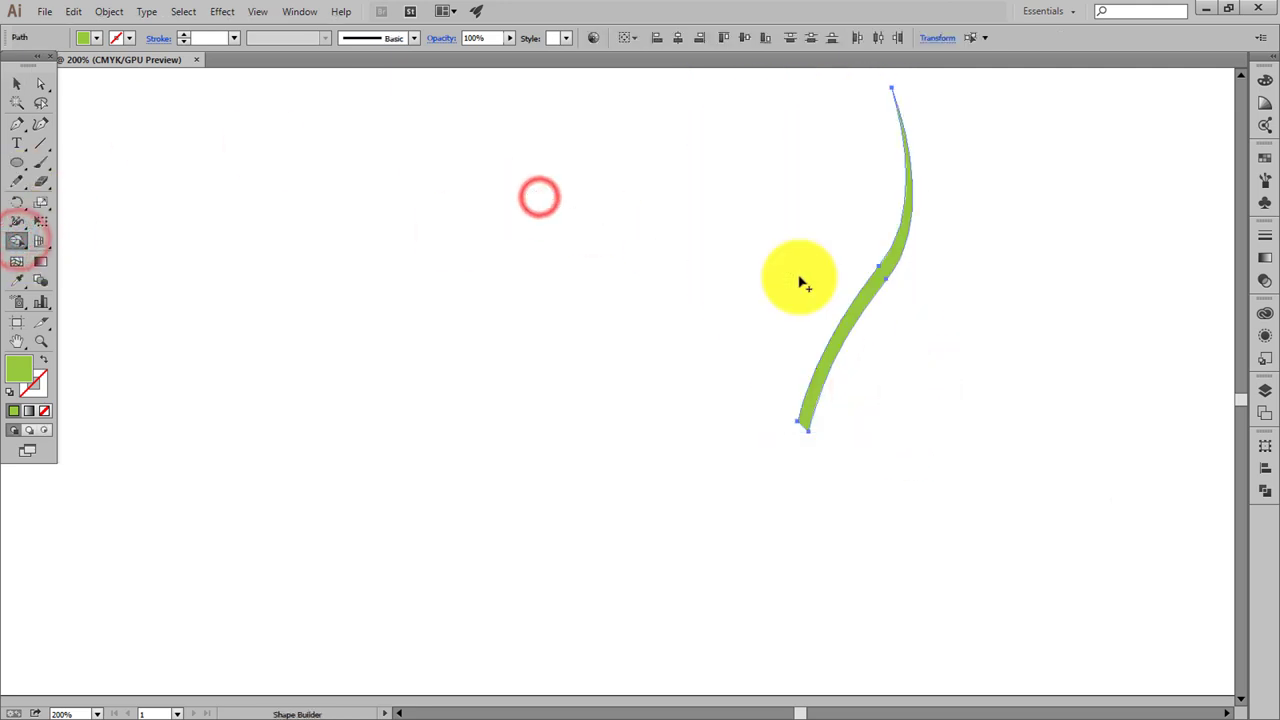
{"action": "left_click", "coordinate": [17, 83]}
{"action": "left_click", "coordinate": [511, 311]}
{"action": "key", "text": "ctrl+z"}
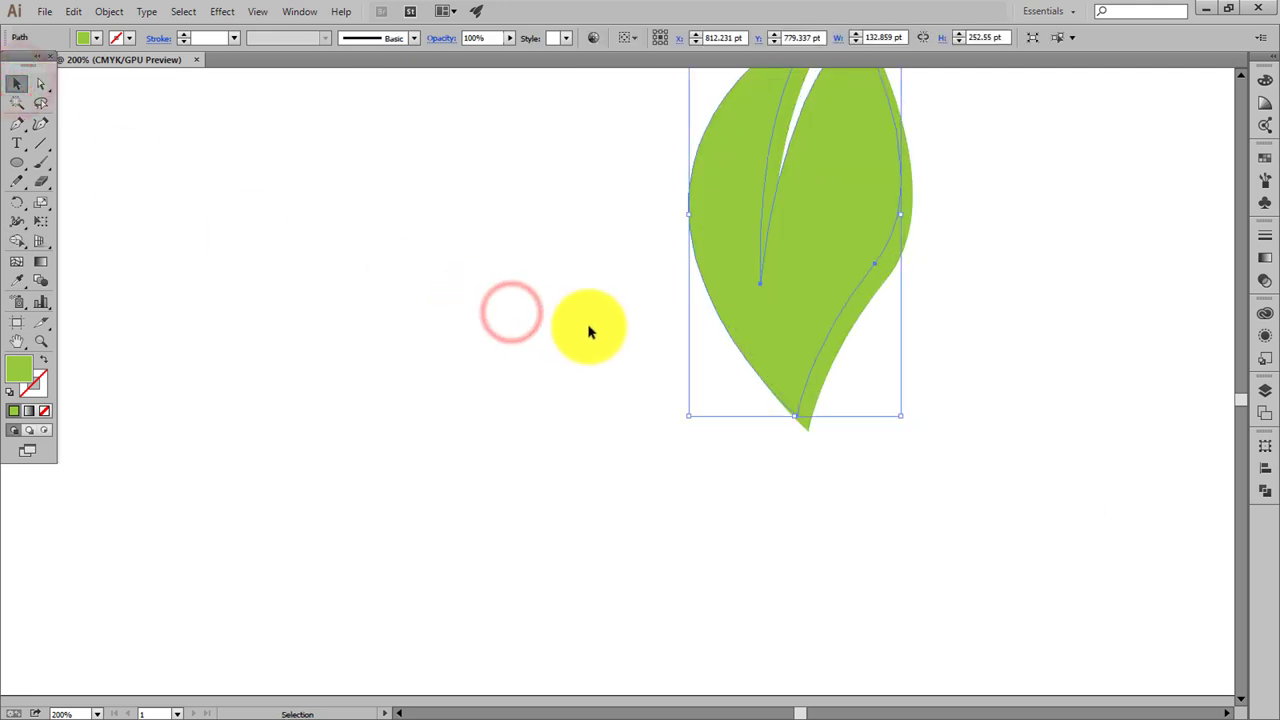
{"action": "left_click", "coordinate": [17, 83]}
{"action": "left_click", "coordinate": [512, 336]}
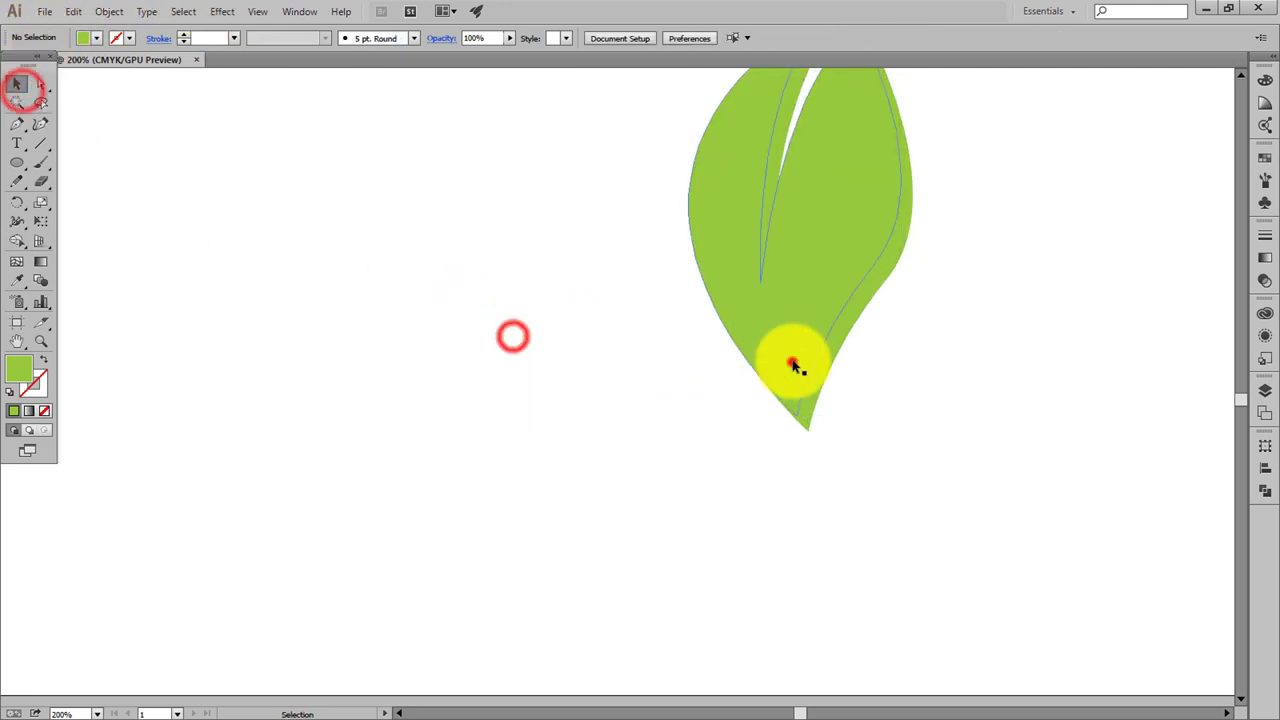
{"action": "left_click", "coordinate": [791, 363]}
Nudge, slightly enlarge and rotate one leaf about 8° so the leaves overlap
{"action": "key", "text": "Left"}
{"action": "key", "text": "Left"}
{"action": "key", "text": "Left"}
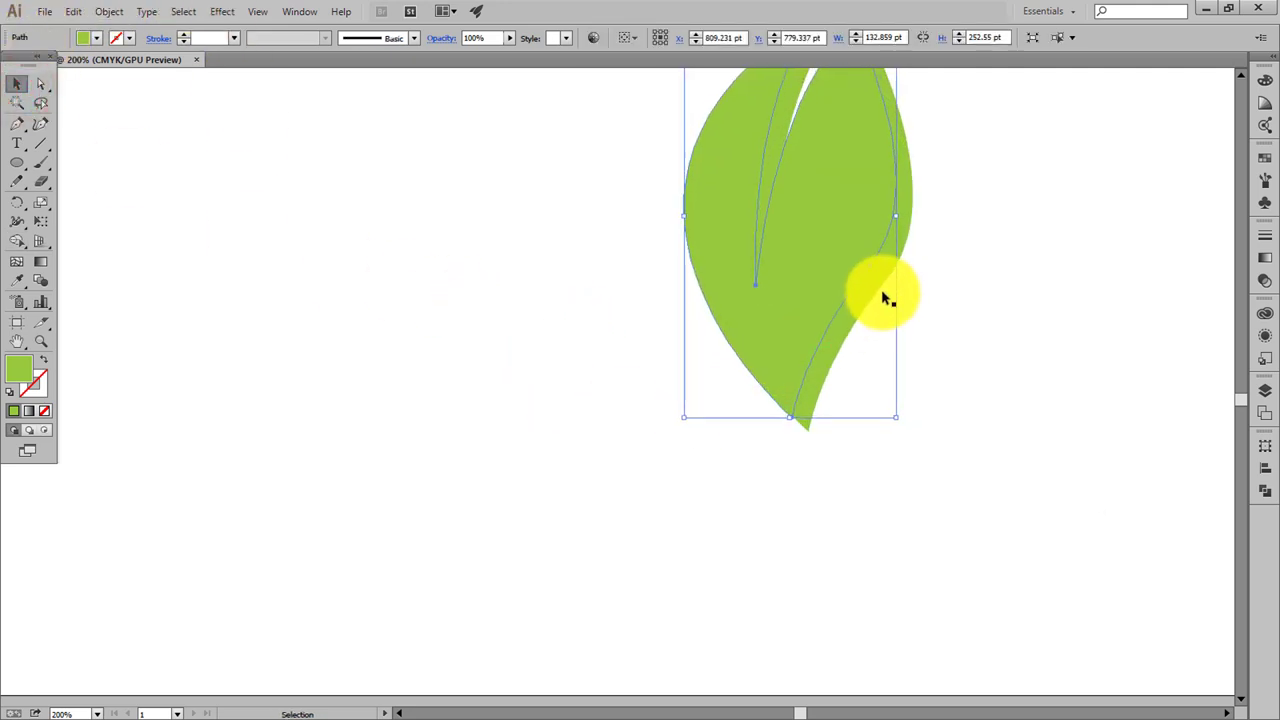
{"action": "key", "text": "Down"}
{"action": "scroll", "coordinate": [933, 221], "scroll_direction": "up", "scroll_amount": 2}
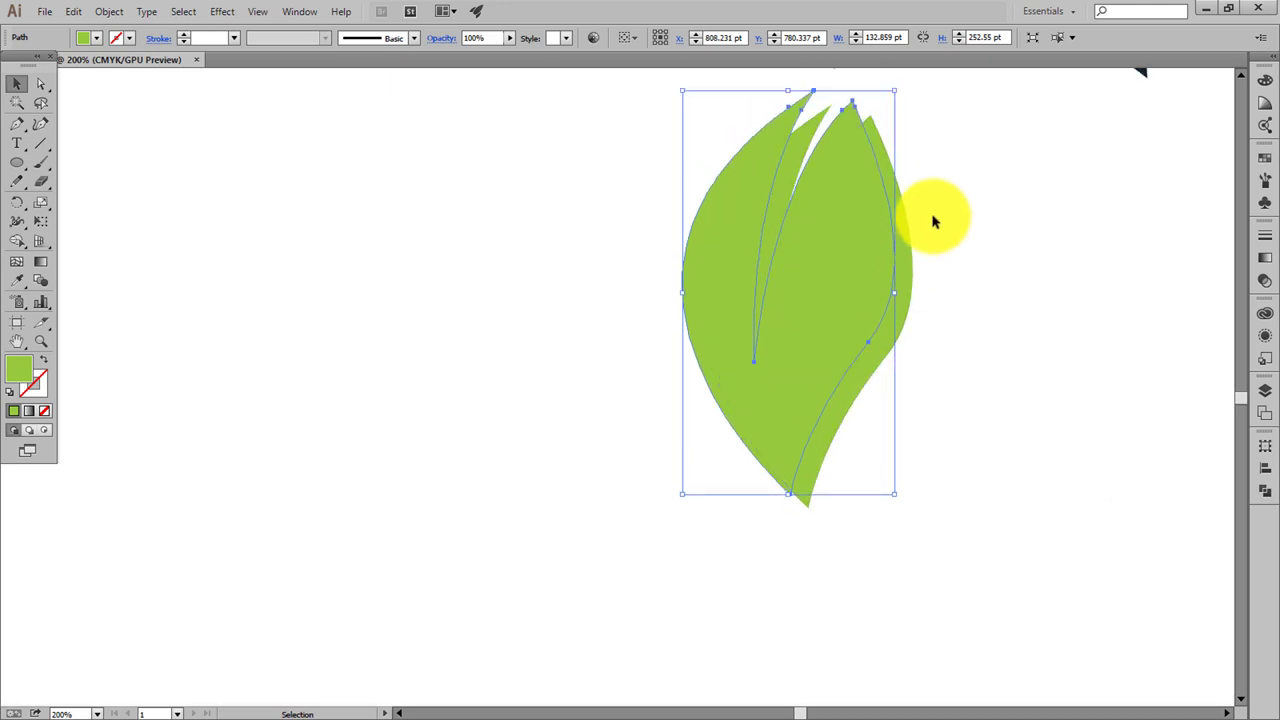
{"action": "left_click", "coordinate": [890, 88]}
{"action": "left_click", "coordinate": [846, 147]}
{"action": "left_click_drag", "start_coordinate": [894, 90], "coordinate": [899, 83]}
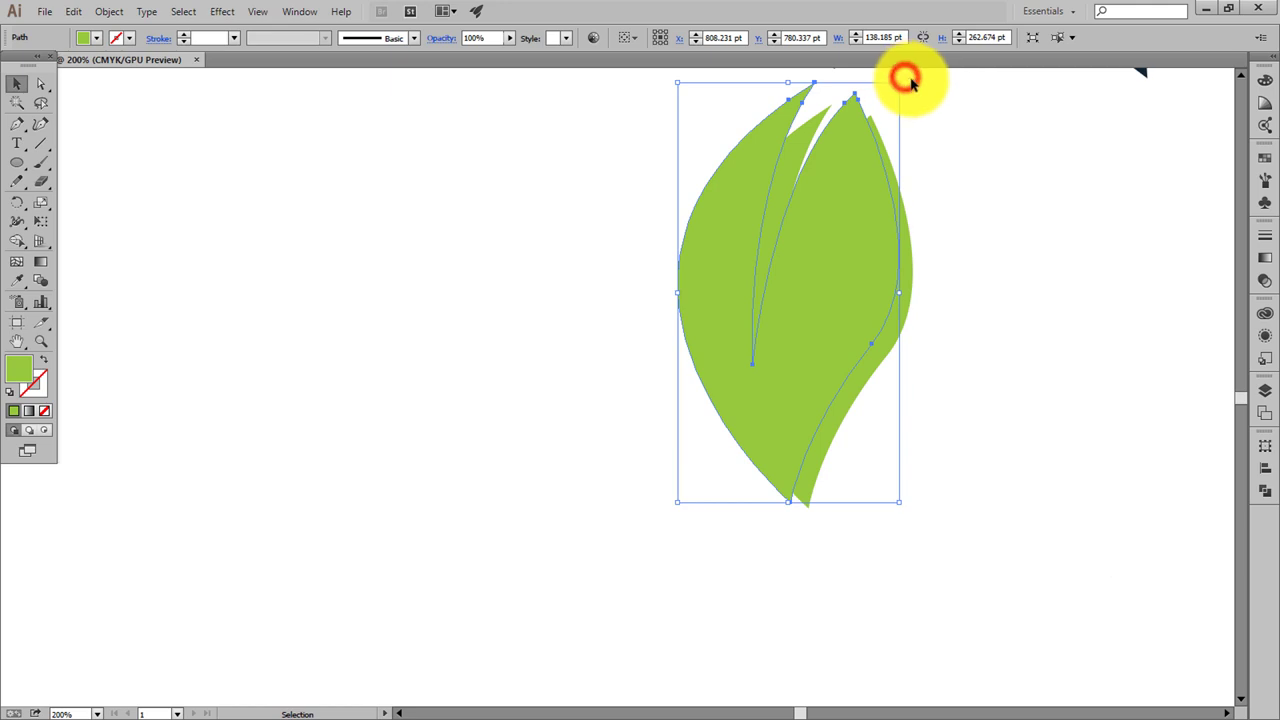
{"action": "left_click", "coordinate": [906, 79]}
{"action": "left_click", "coordinate": [874, 117]}
{"action": "left_click", "coordinate": [840, 135]}
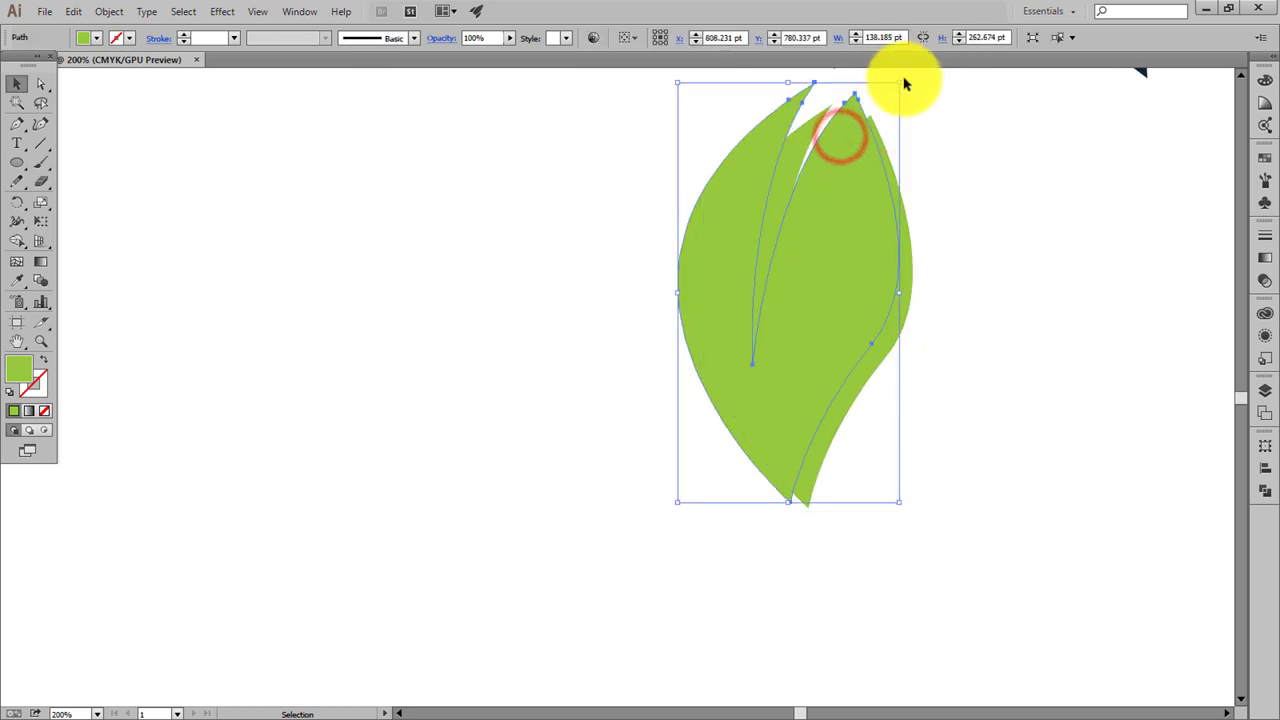
{"action": "left_click_drag", "start_coordinate": [906, 77], "coordinate": [912, 85]}
{"action": "left_click_drag", "start_coordinate": [871, 251], "coordinate": [872, 250]}
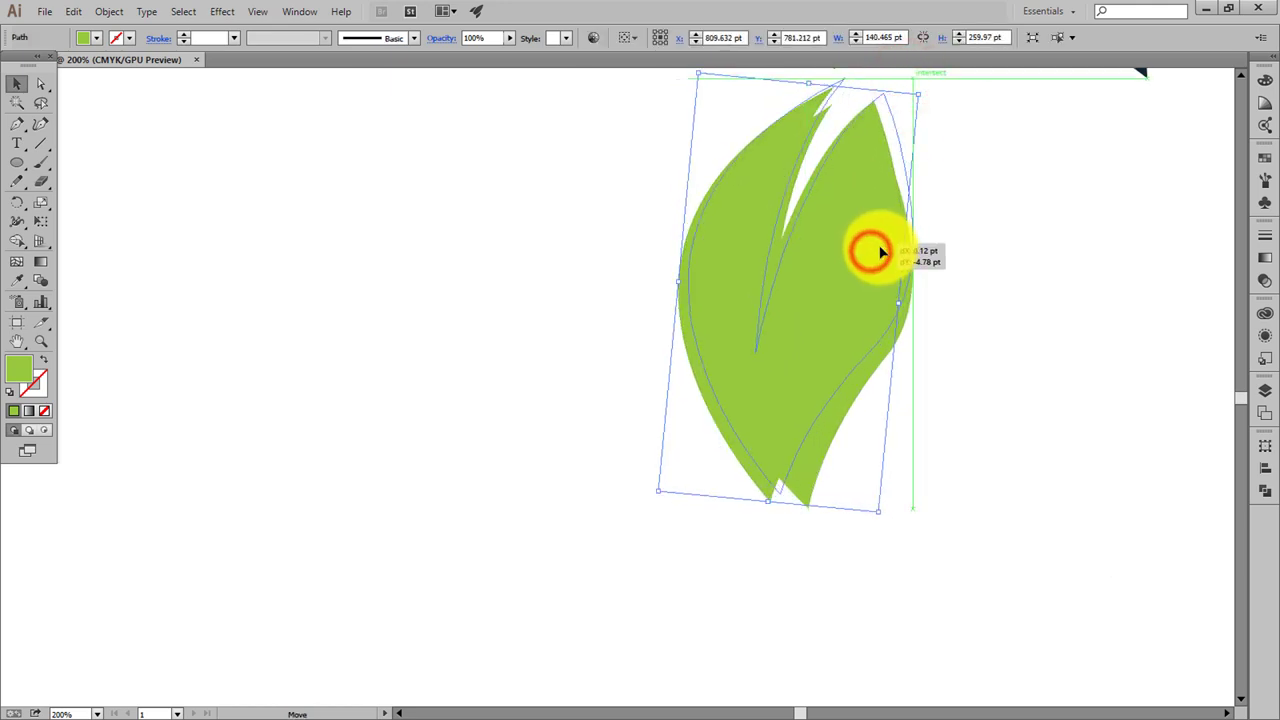
Shape-build away the leaf bodies, keeping only the single lower curved sliver
{"action": "left_click_drag", "start_coordinate": [1000, 391], "coordinate": [594, 357]}
{"action": "left_click", "coordinate": [17, 241]}
{"action": "left_click_drag", "start_coordinate": [443, 315], "coordinate": [850, 378]}
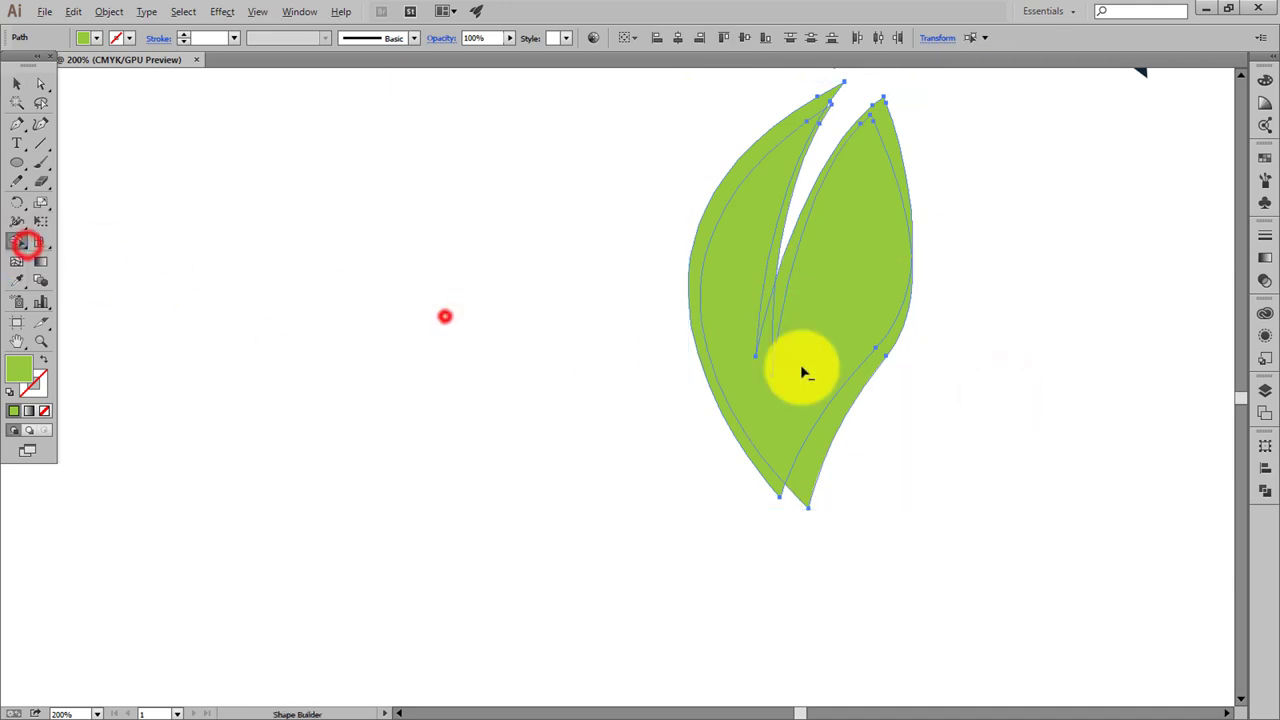
{"action": "left_click_drag", "start_coordinate": [623, 220], "coordinate": [829, 266]}
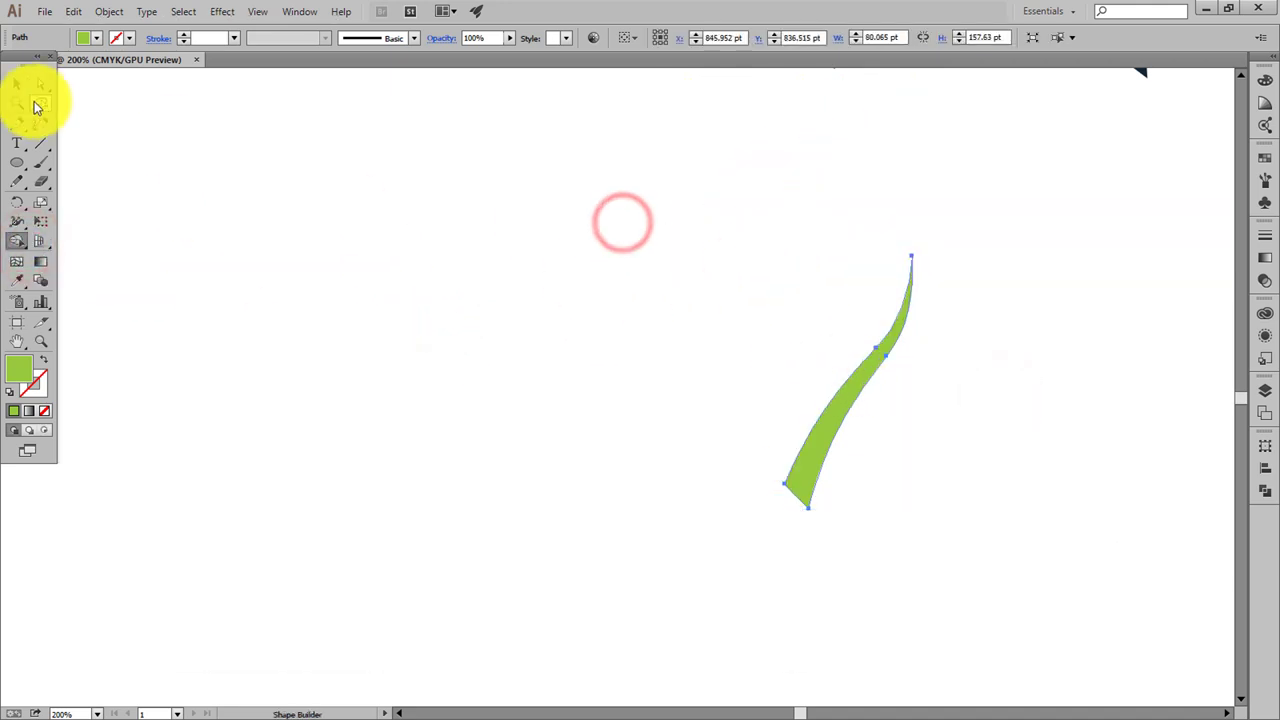
{"action": "left_click", "coordinate": [17, 84]}
{"action": "left_click", "coordinate": [237, 271]}
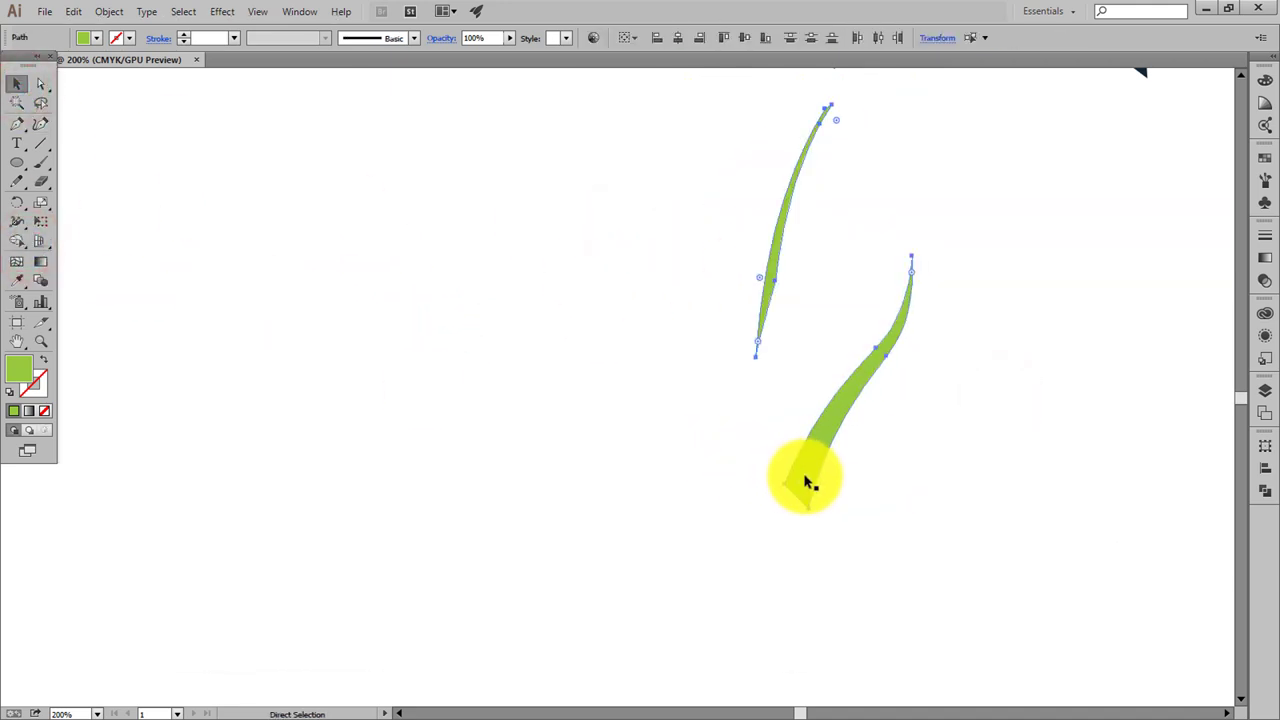
{"action": "key", "text": "ctrl+z"}
{"action": "key", "text": "ctrl+z"}
{"action": "left_click_drag", "start_coordinate": [657, 294], "coordinate": [803, 340]}
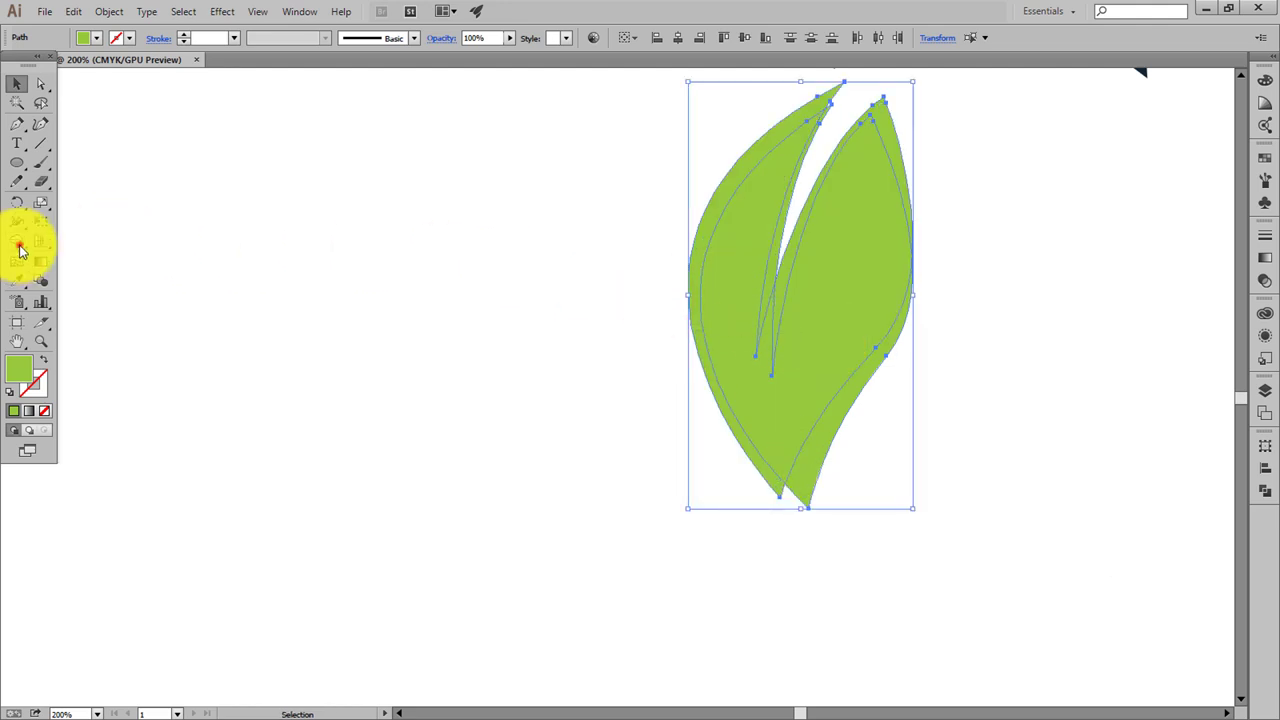
{"action": "left_click", "coordinate": [18, 246]}
{"action": "left_click_drag", "start_coordinate": [543, 288], "coordinate": [837, 328]}
Move the sliver onto the bee's left wing and give it the dark olive fill
{"action": "left_click", "coordinate": [20, 86]}
{"action": "left_click", "coordinate": [273, 281]}
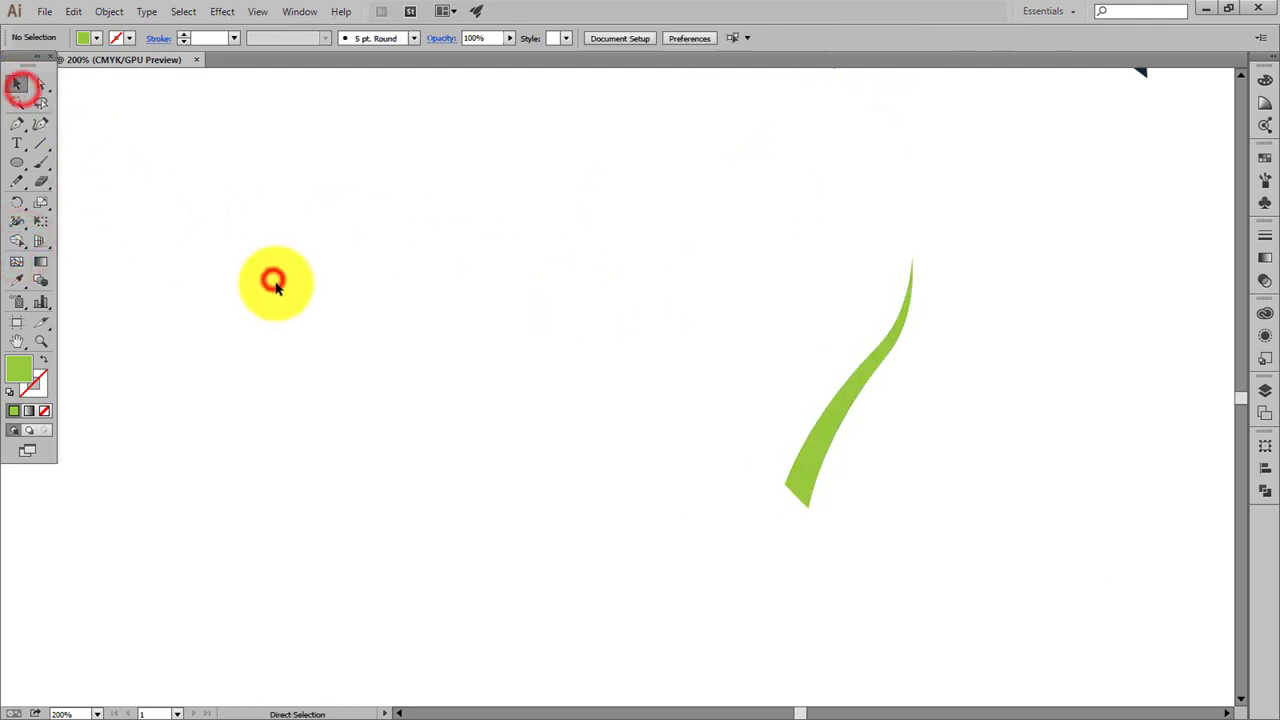
{"action": "key", "text": "ctrl+0"}
{"action": "mouse_move", "coordinate": [545, 570]}
{"action": "left_mouse_down"}
{"action": "mouse_move", "coordinate": [528, 411]}
{"action": "mouse_move", "coordinate": [545, 389]}
{"action": "left_mouse_up"}
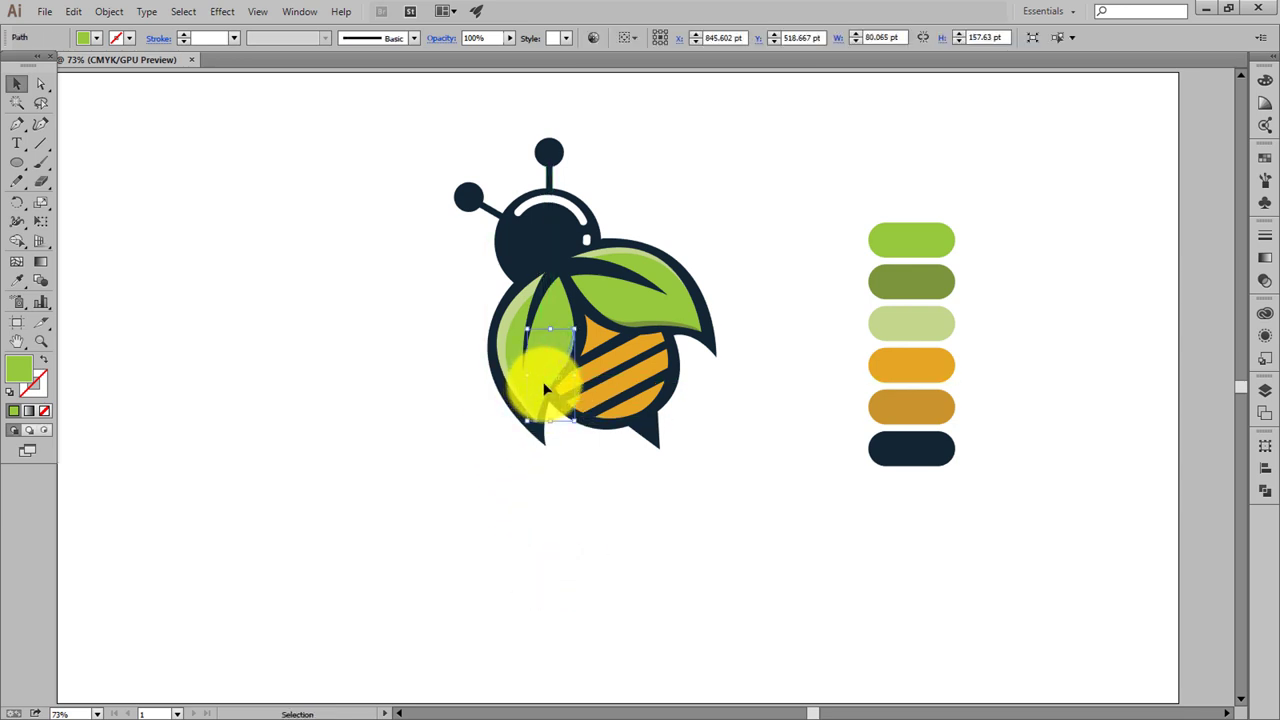
{"action": "left_click", "coordinate": [953, 282]}
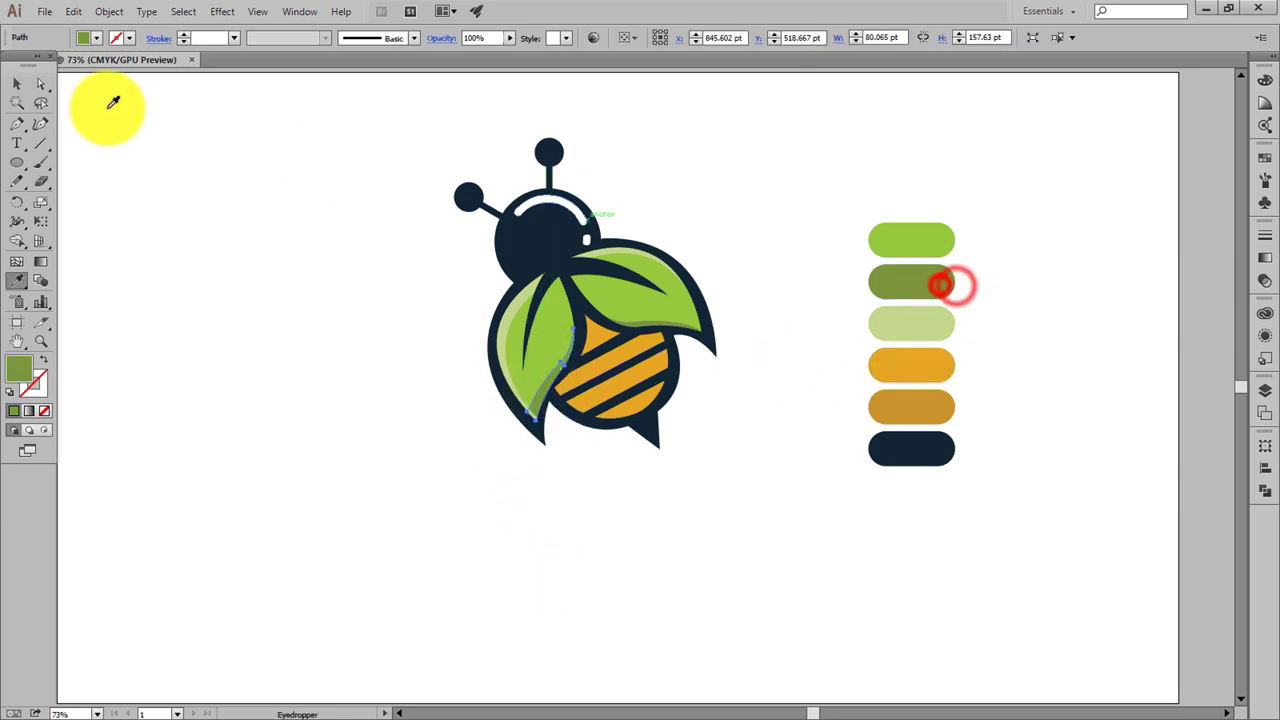
{"action": "left_click", "coordinate": [16, 82]}
{"action": "left_click", "coordinate": [178, 210]}
Fine-tune the olive sliver along the wing and send it behind the pale stripe
{"action": "key", "text": "ctrl+plus"}
{"action": "key", "text": "ctrl+plus"}
{"action": "key", "text": "ctrl+plus"}
{"action": "key", "text": "ctrl+plus"}
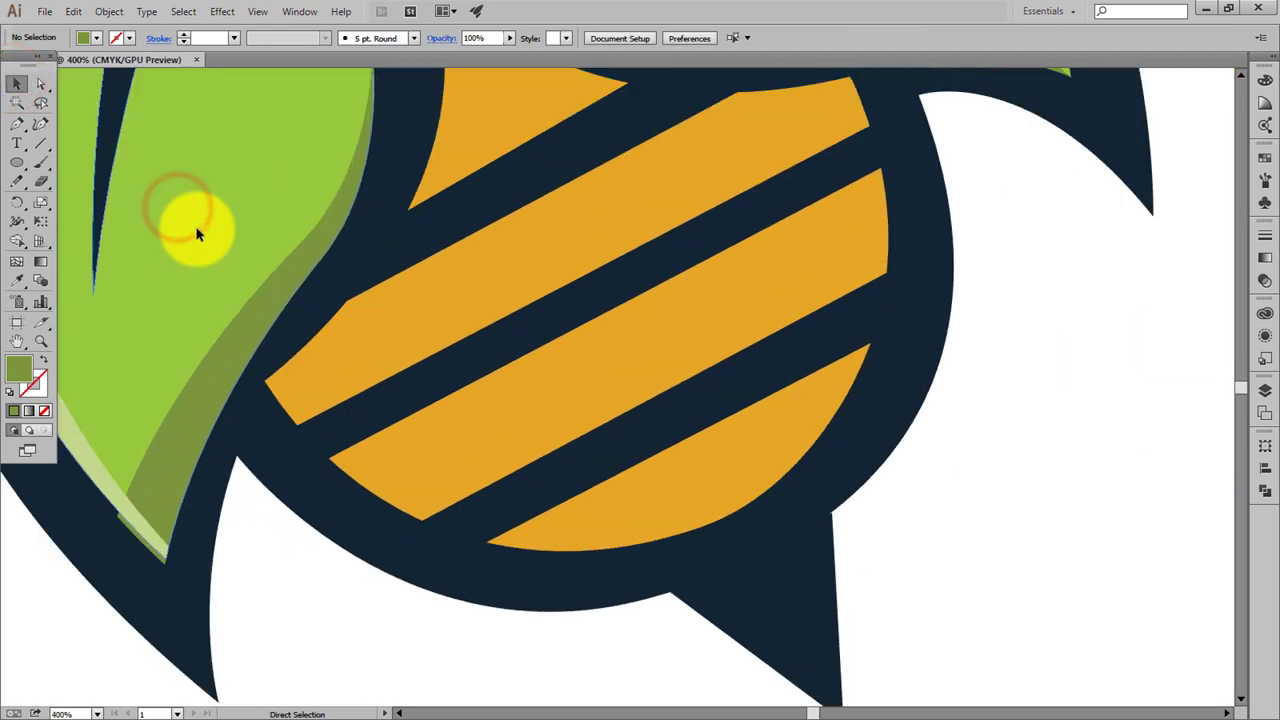
{"action": "left_click_drag", "start_coordinate": [459, 371], "coordinate": [671, 401]}
{"action": "left_click", "coordinate": [425, 443]}
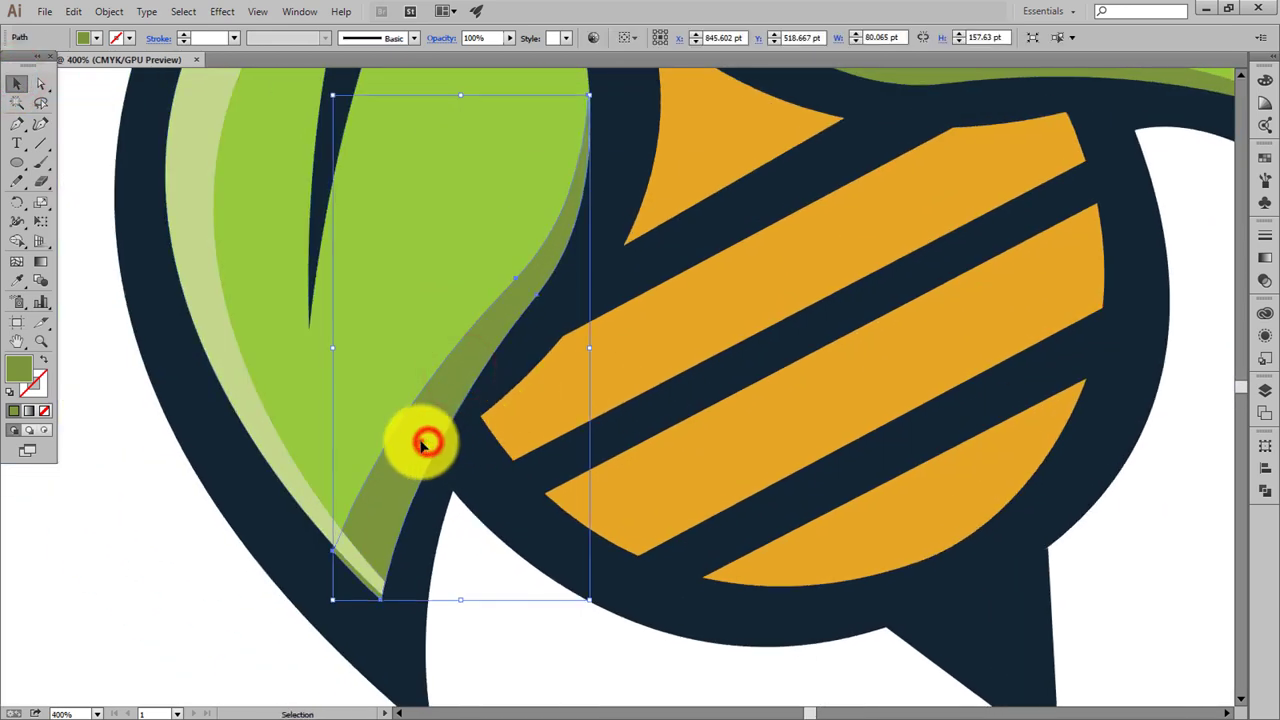
{"action": "left_click_drag", "start_coordinate": [425, 440], "coordinate": [417, 434]}
{"action": "scroll", "coordinate": [417, 434], "scroll_direction": "up", "scroll_amount": 2}
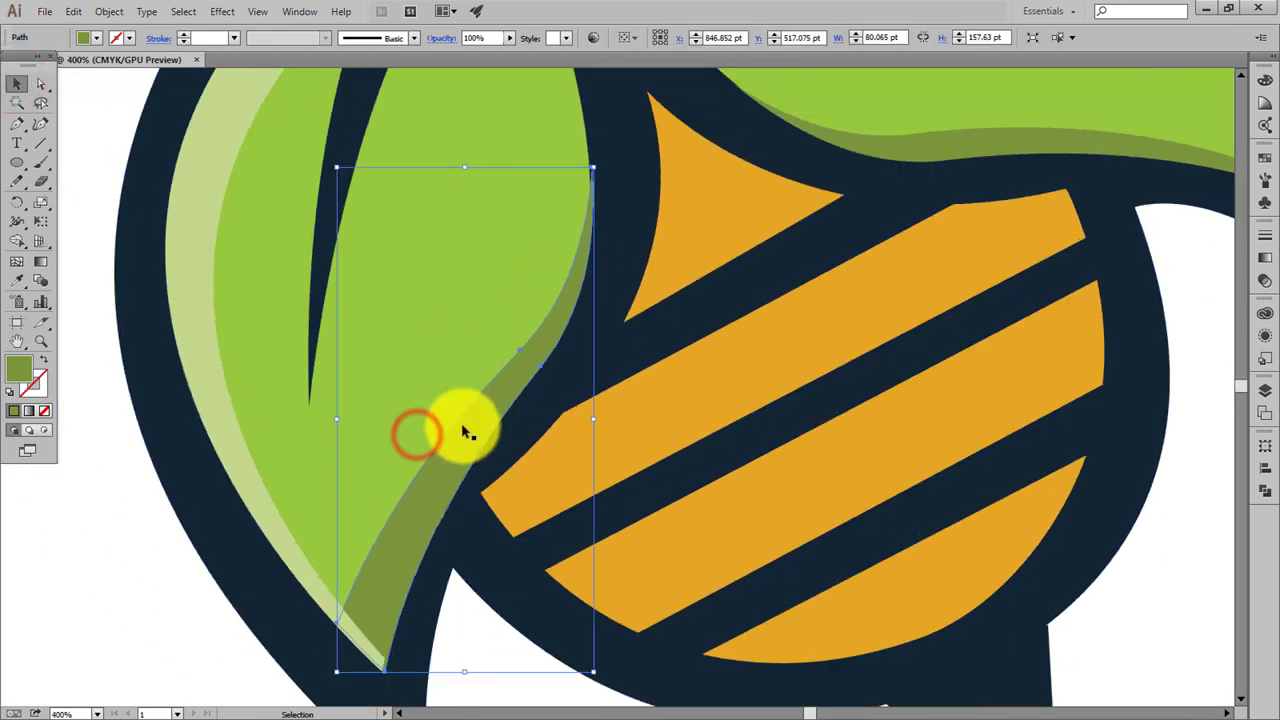
{"action": "key", "text": "ctrl+["}
{"action": "key", "text": "ctrl+["}
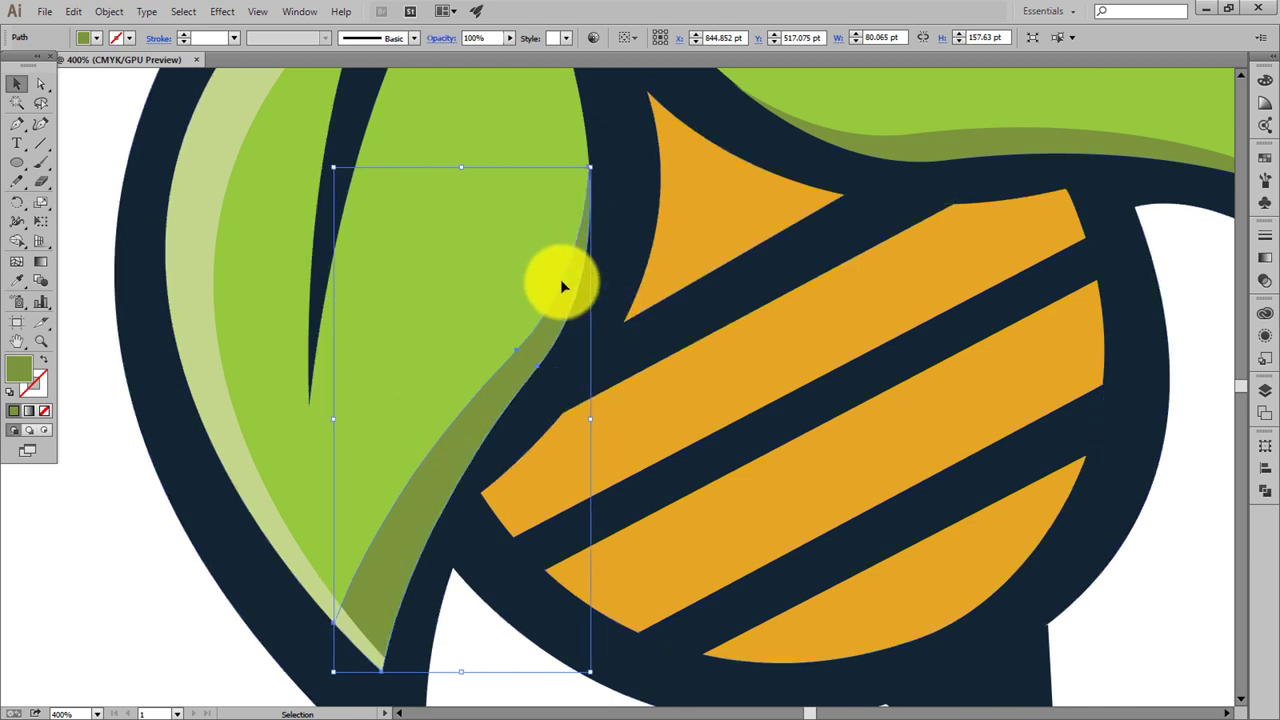
{"action": "left_click", "coordinate": [253, 572]}
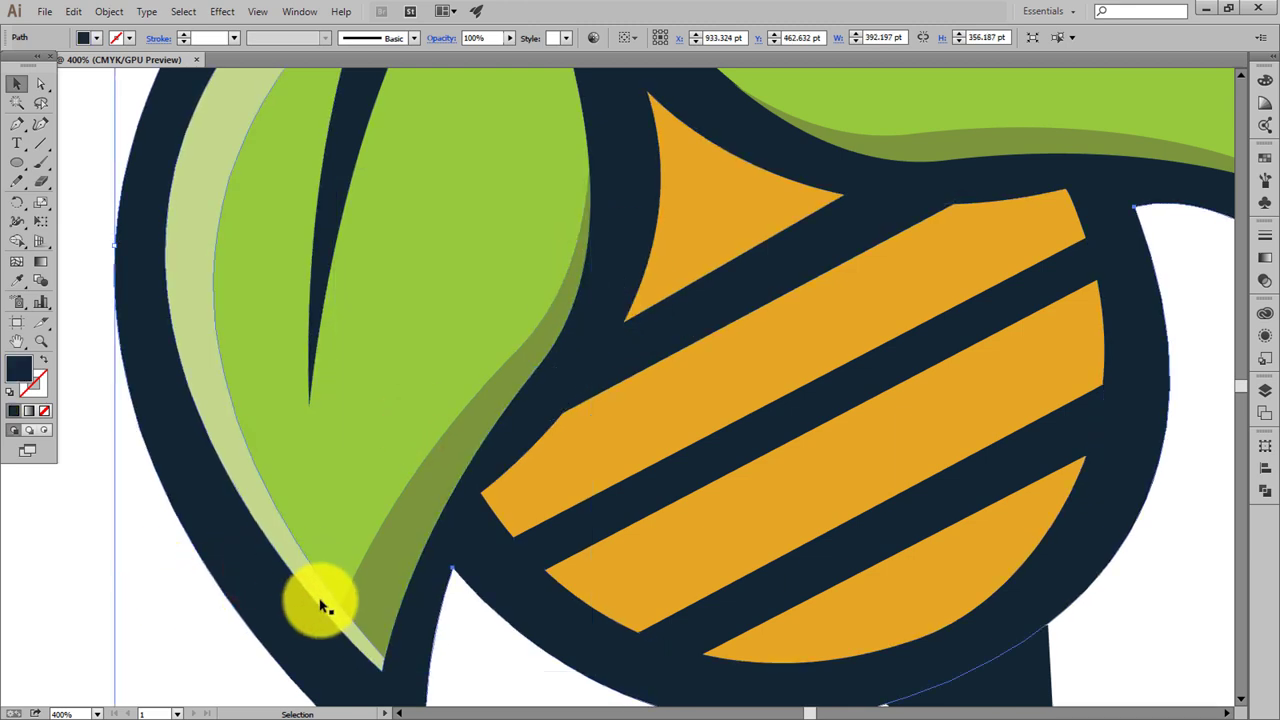
{"action": "key", "text": "ctrl+0"}
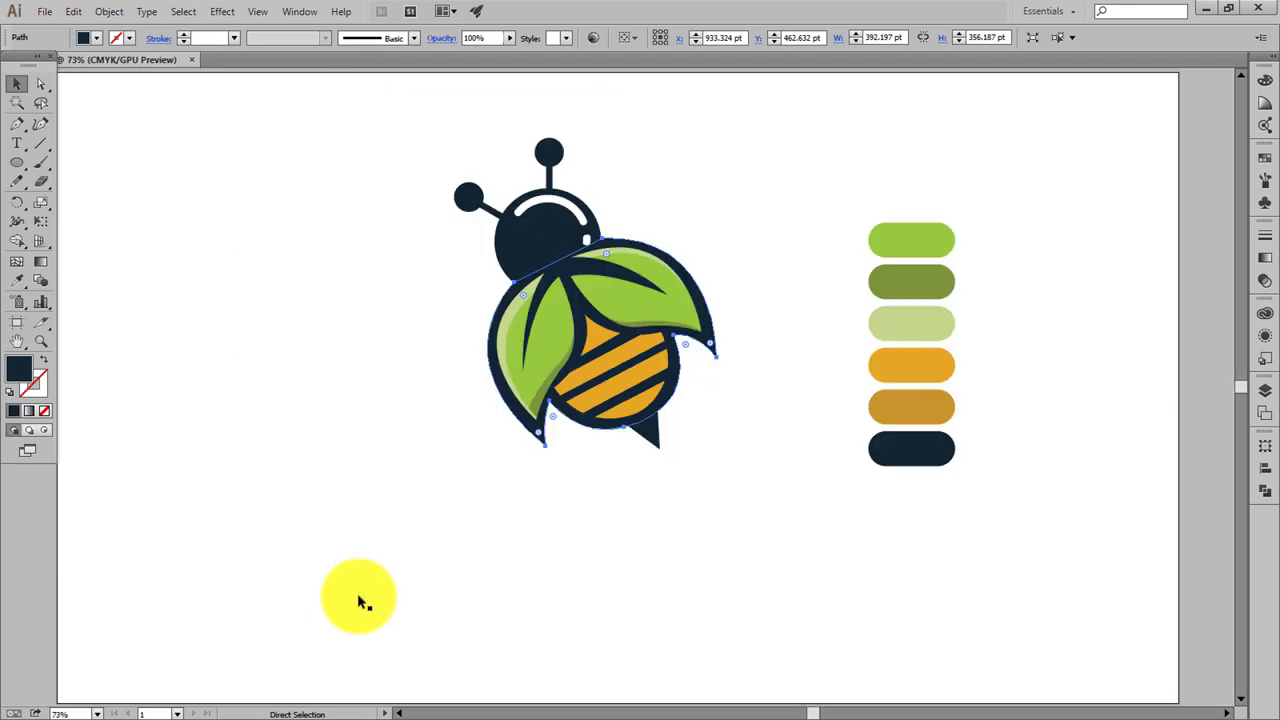
{"action": "left_click", "coordinate": [451, 629]}
Pull the olive sliver's bottom anchor point down to the leaf tip
{"action": "left_click", "coordinate": [543, 406], "text": "ctrl"}
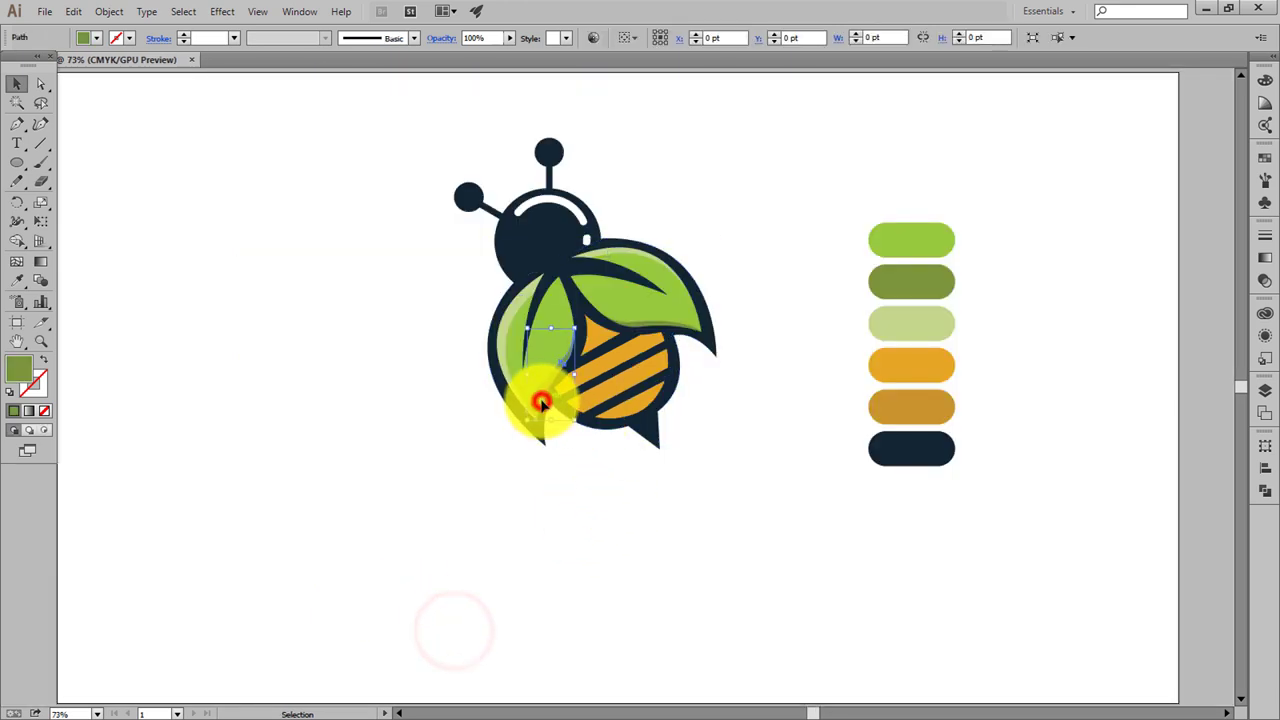
{"action": "key", "text": "ctrl+1"}
{"action": "scroll", "coordinate": [540, 403], "scroll_direction": "up", "scroll_amount": 3}
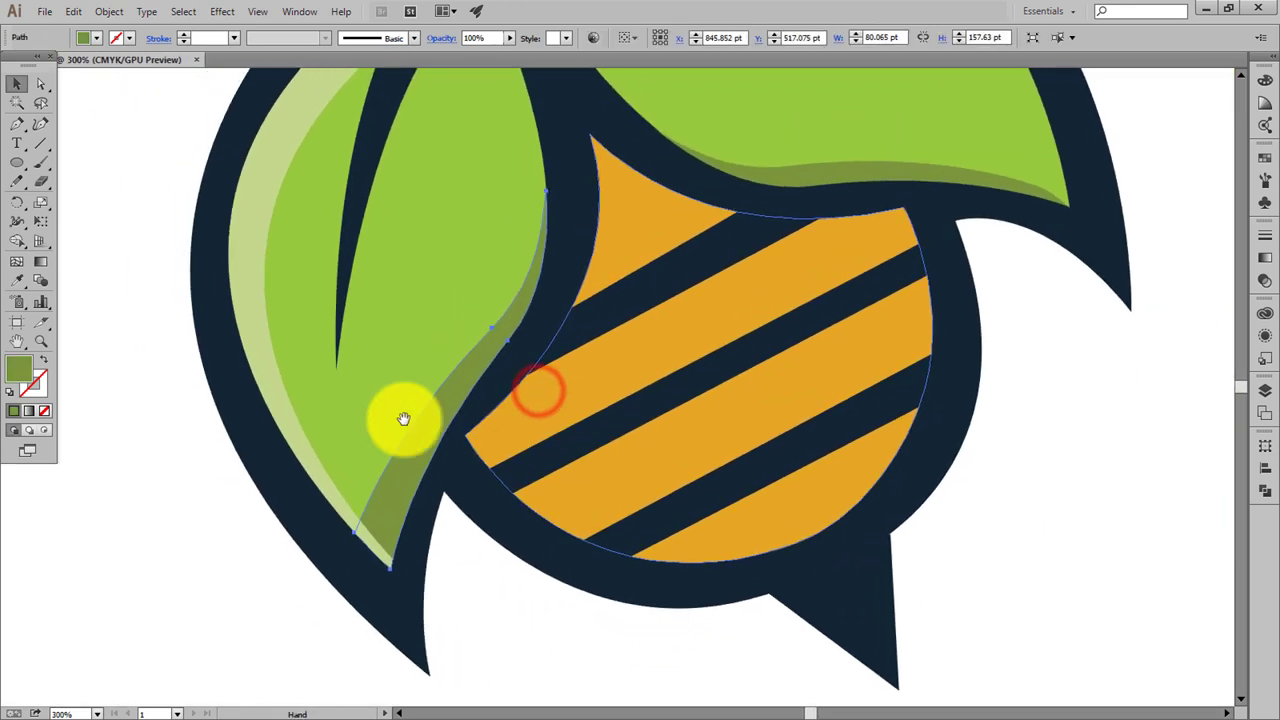
{"action": "left_click", "coordinate": [41, 84]}
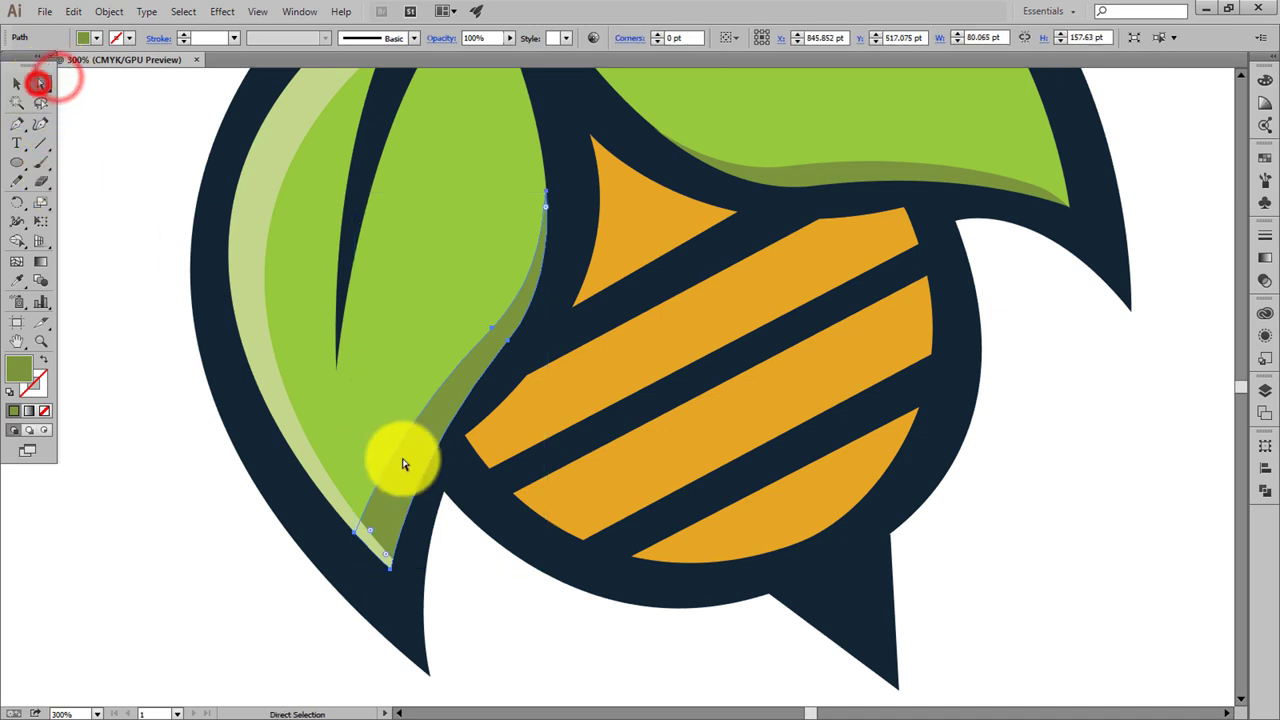
{"action": "left_click_drag", "start_coordinate": [357, 537], "coordinate": [390, 567]}
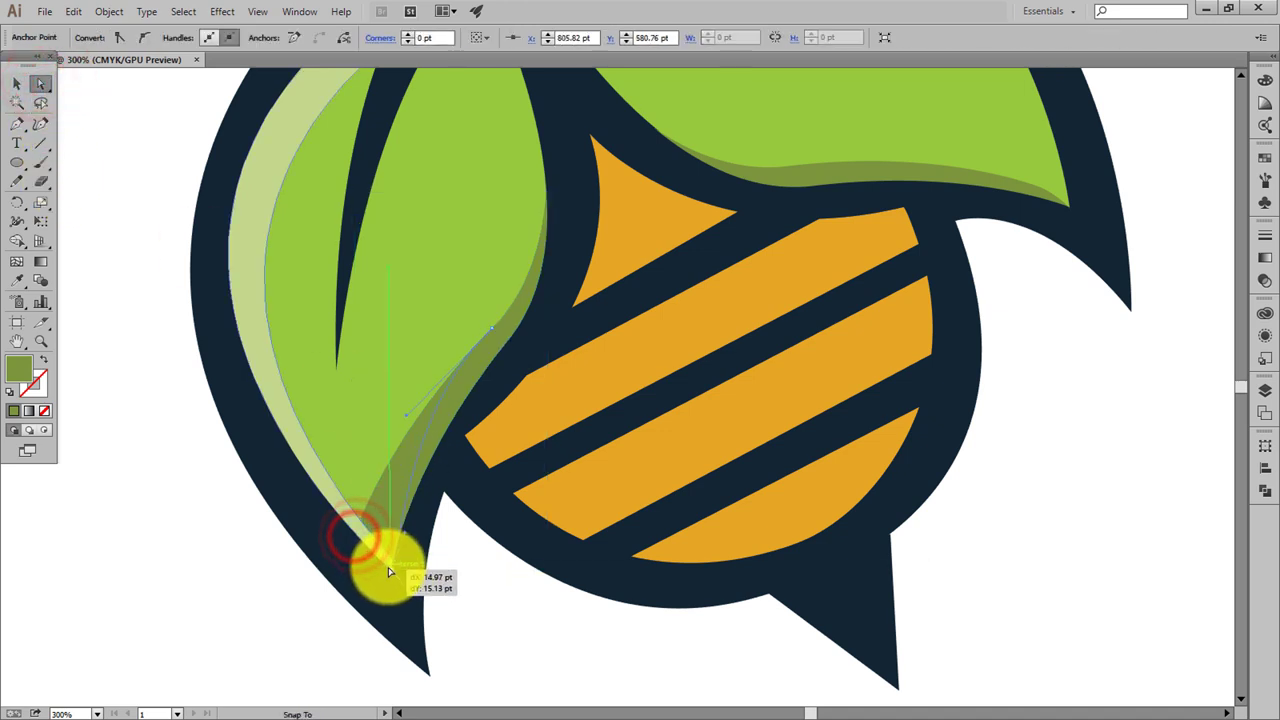
{"action": "scroll", "coordinate": [445, 472], "scroll_direction": "up", "scroll_amount": 2}
{"action": "left_click", "coordinate": [183, 520]}
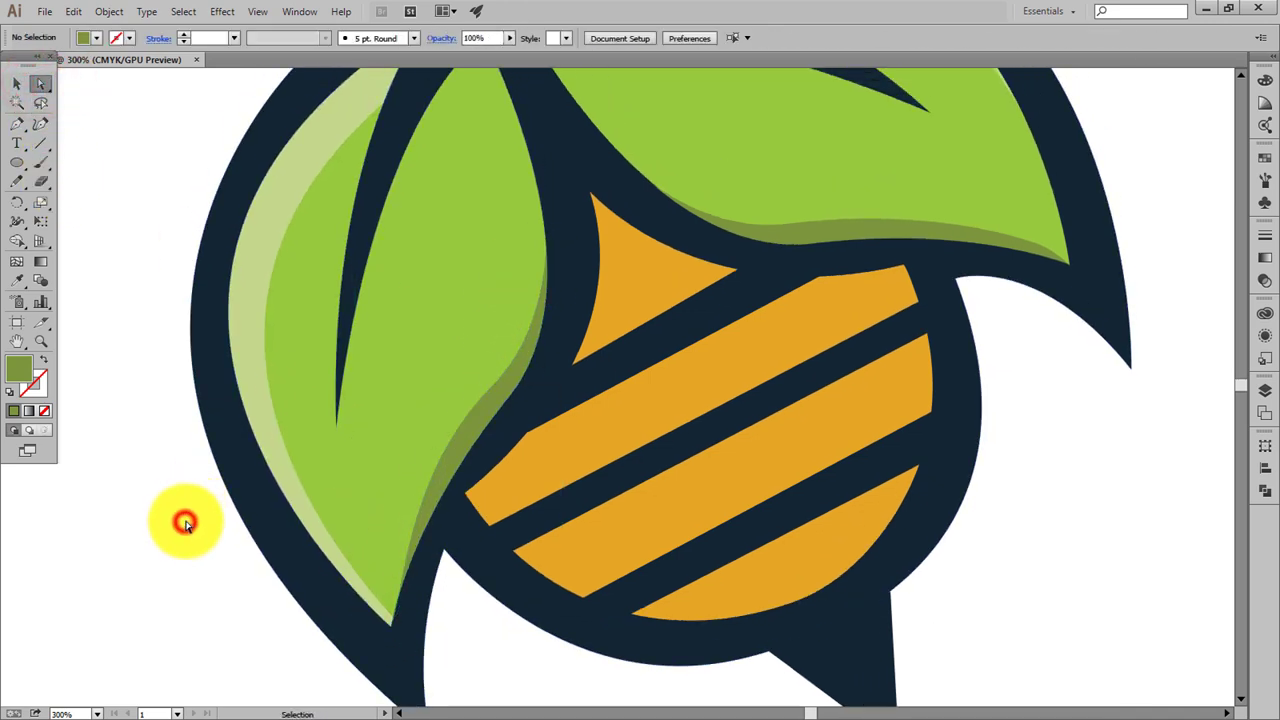
{"action": "key", "text": "ctrl+0"}
Delete the colour swatches
{"action": "left_click", "coordinate": [17, 82]}
{"action": "left_click", "coordinate": [598, 208]}
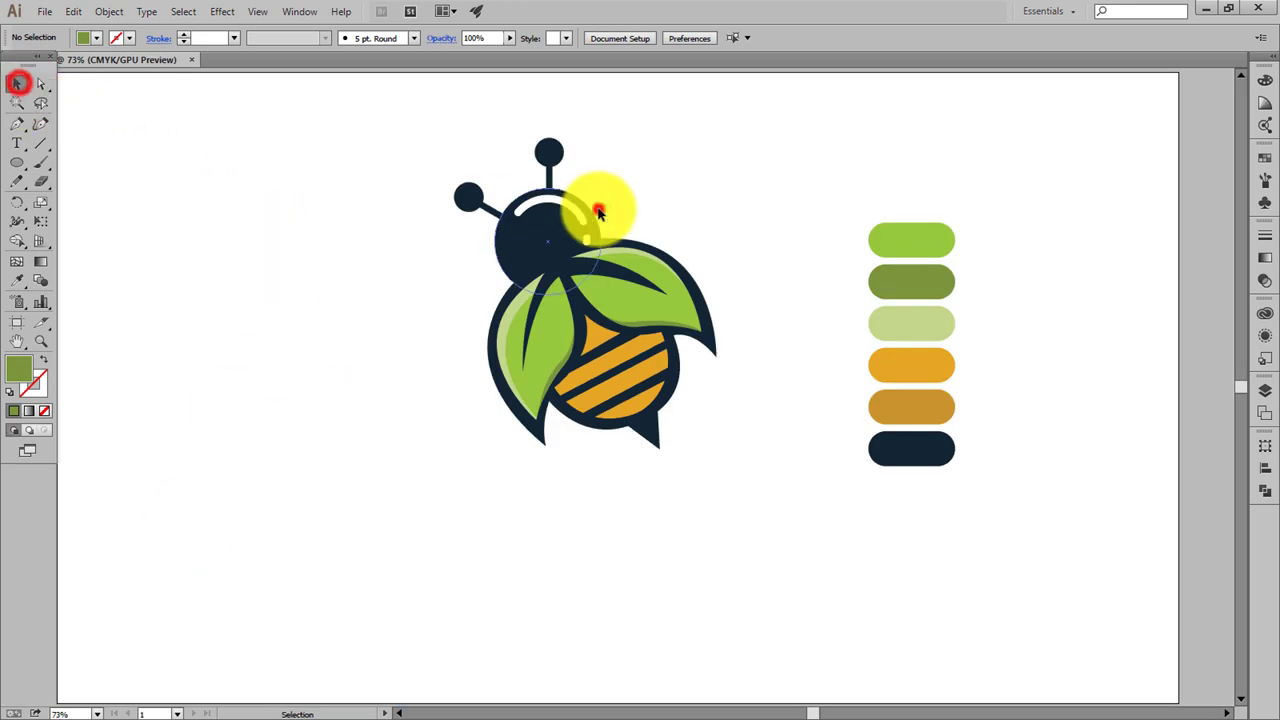
{"action": "mouse_move", "coordinate": [831, 177]}
{"action": "left_mouse_down"}
{"action": "mouse_move", "coordinate": [955, 395]}
{"action": "mouse_move", "coordinate": [978, 470]}
{"action": "left_mouse_up"}
{"action": "key", "text": "Delete"}
{"action": "left_click", "coordinate": [904, 445]}
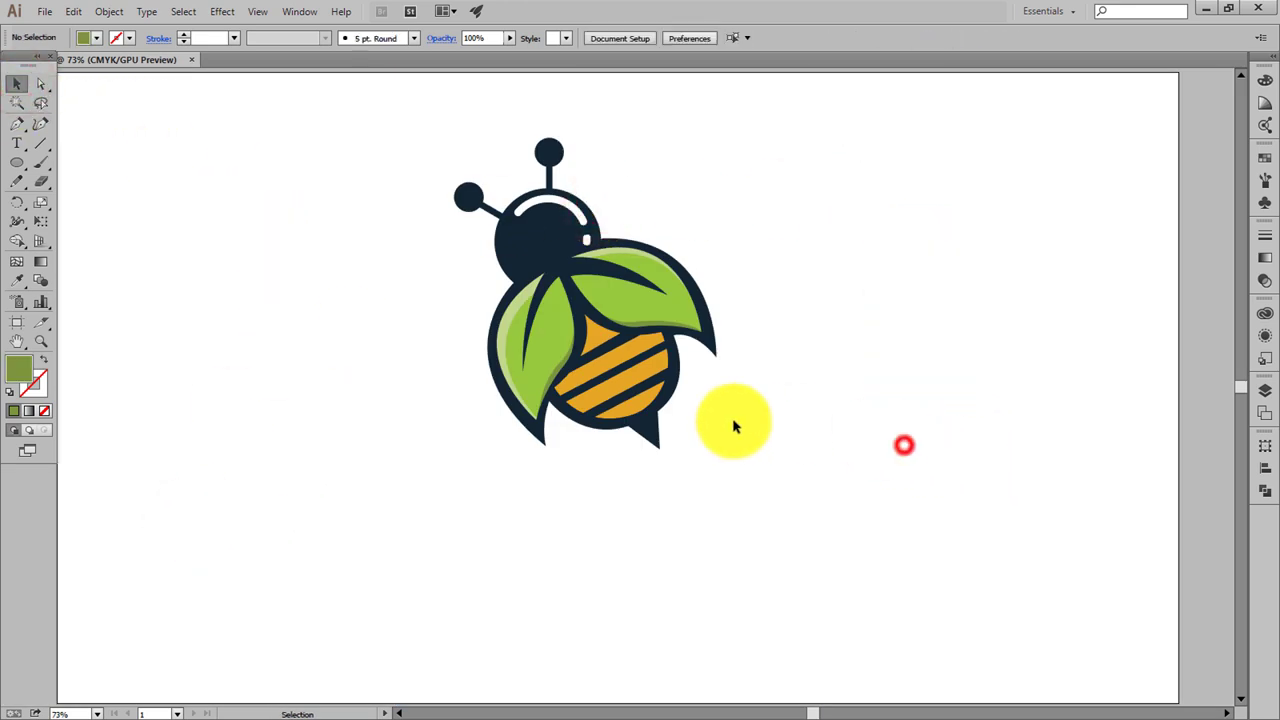
Group the bee's parts and move the bee down and to the right
{"action": "left_click", "coordinate": [612, 343]}
{"action": "left_click", "coordinate": [693, 422]}
{"action": "left_click", "coordinate": [771, 346]}
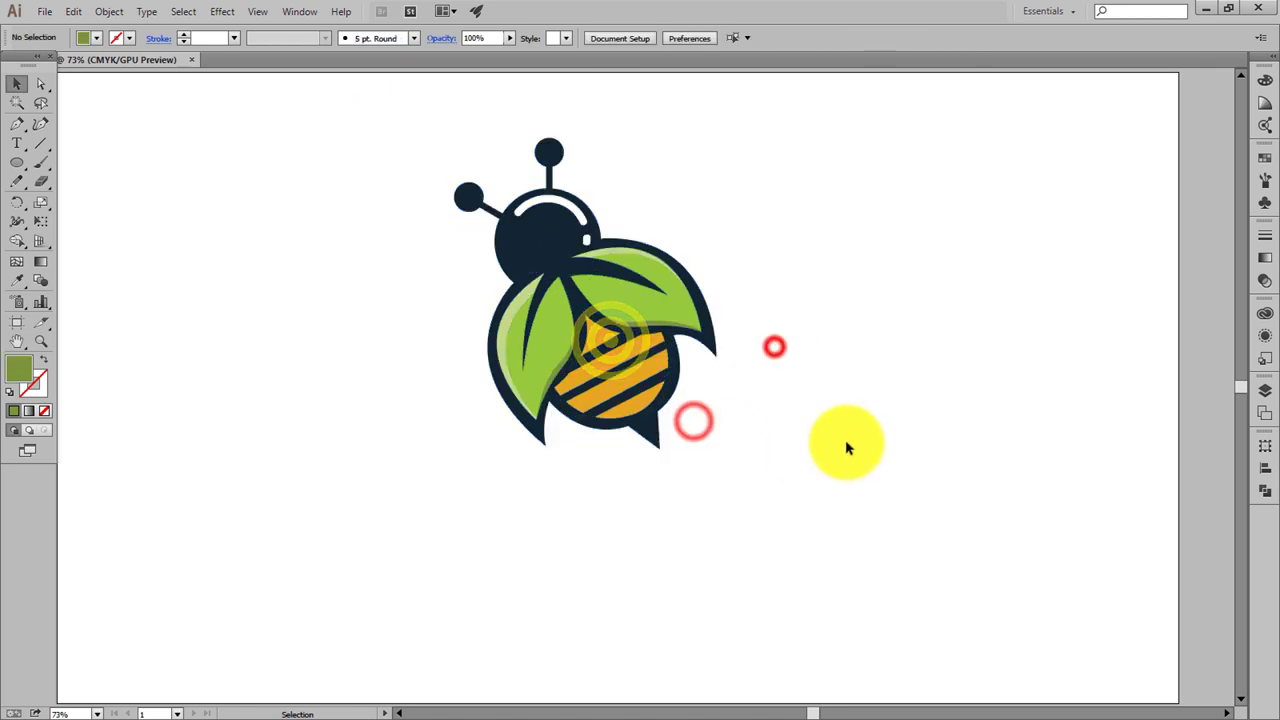
{"action": "left_click_drag", "start_coordinate": [571, 337], "coordinate": [598, 371]}
{"action": "left_click", "coordinate": [757, 356]}
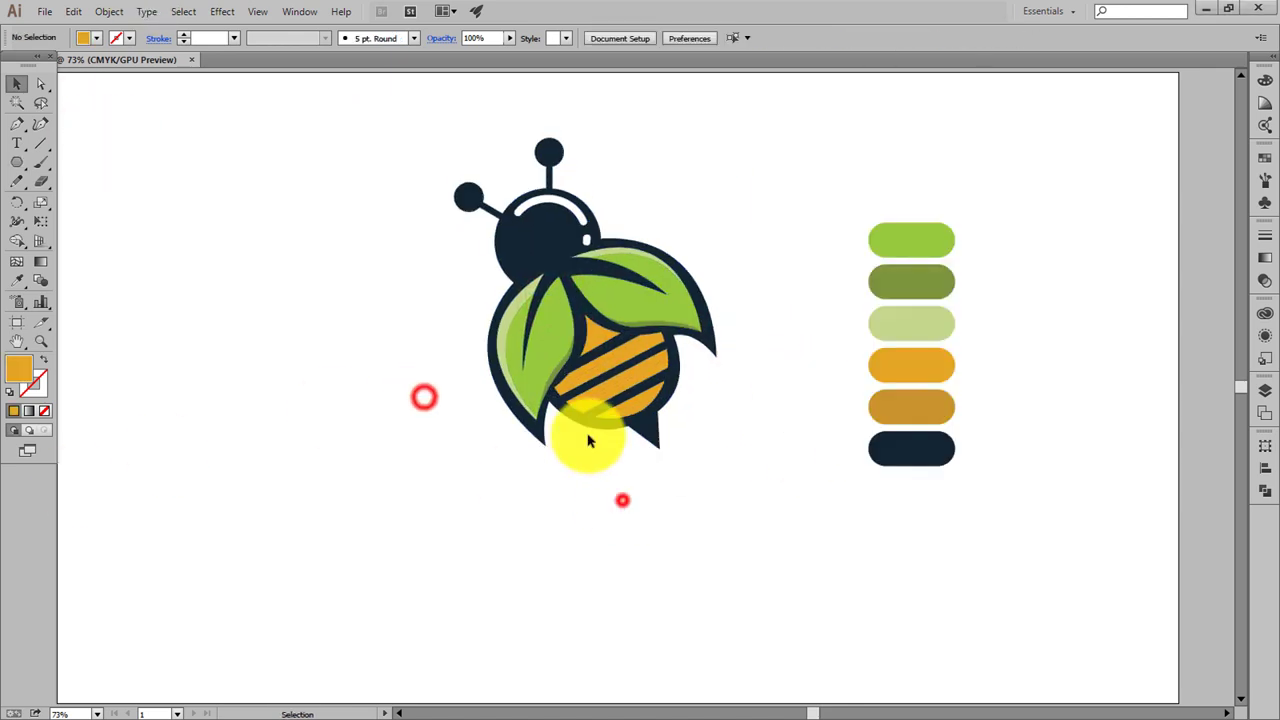
Alt-drag a copy of the orange bee body out to the lower left
{"action": "left_click", "coordinate": [543, 366]}
{"action": "scroll", "coordinate": [600, 394], "scroll_direction": "up", "scroll_amount": 1}
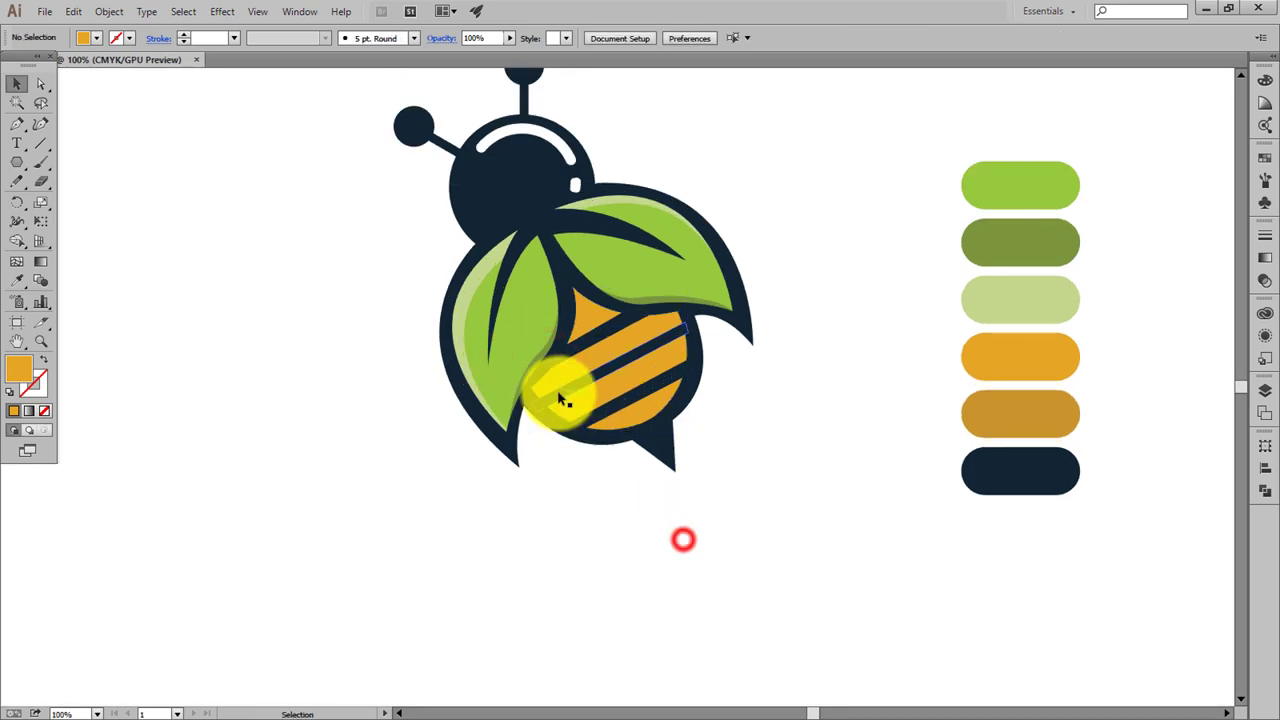
{"action": "left_click", "coordinate": [566, 392]}
{"action": "left_click", "coordinate": [600, 398]}
{"action": "left_click_drag", "start_coordinate": [607, 398], "coordinate": [303, 563]}
{"action": "left_click_drag", "start_coordinate": [380, 606], "coordinate": [387, 542]}
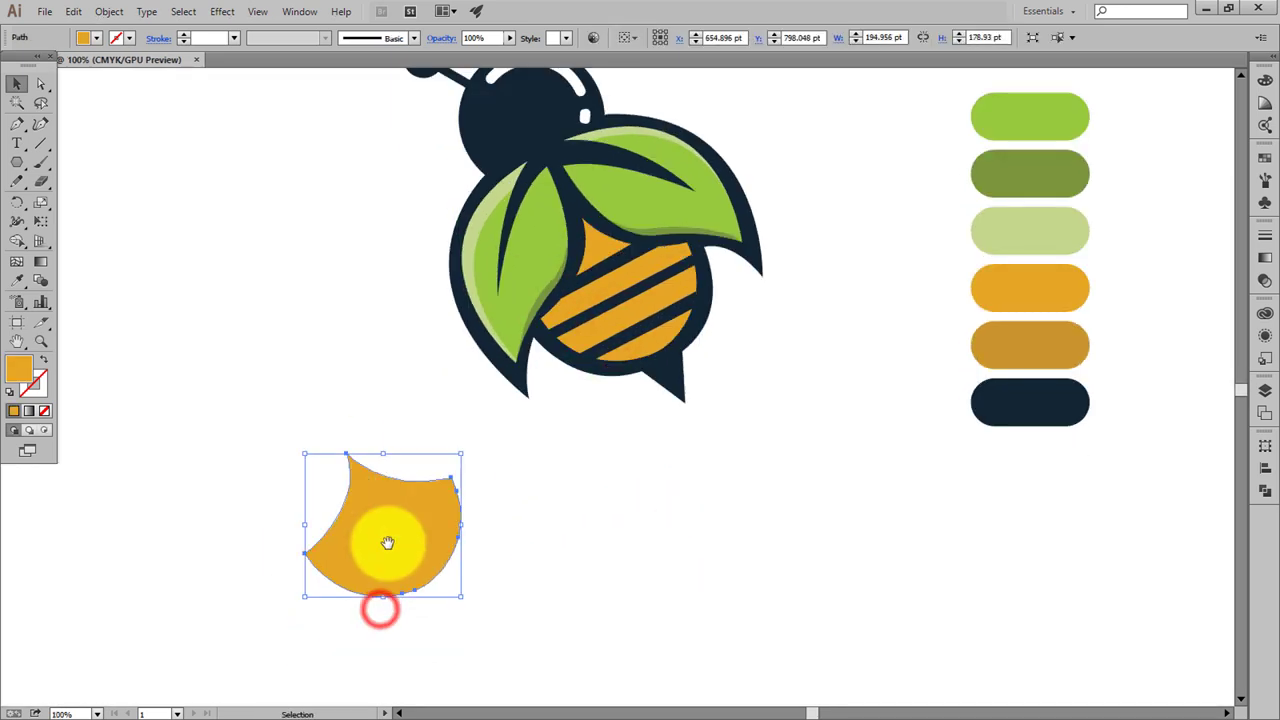
Remove the copy's top-left anchor and start a curved crescent path over it
{"action": "key", "text": "p"}
{"action": "scroll", "coordinate": [375, 455], "scroll_direction": "down", "scroll_amount": 2}
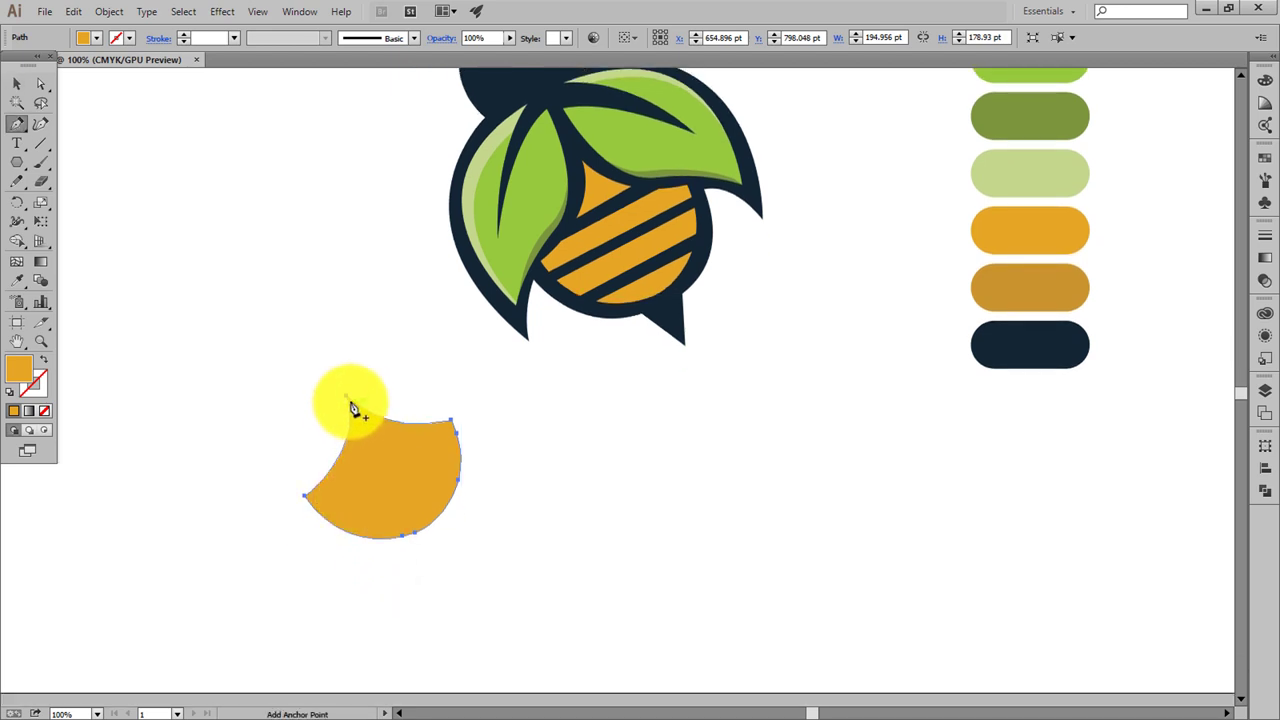
{"action": "left_click", "coordinate": [17, 123]}
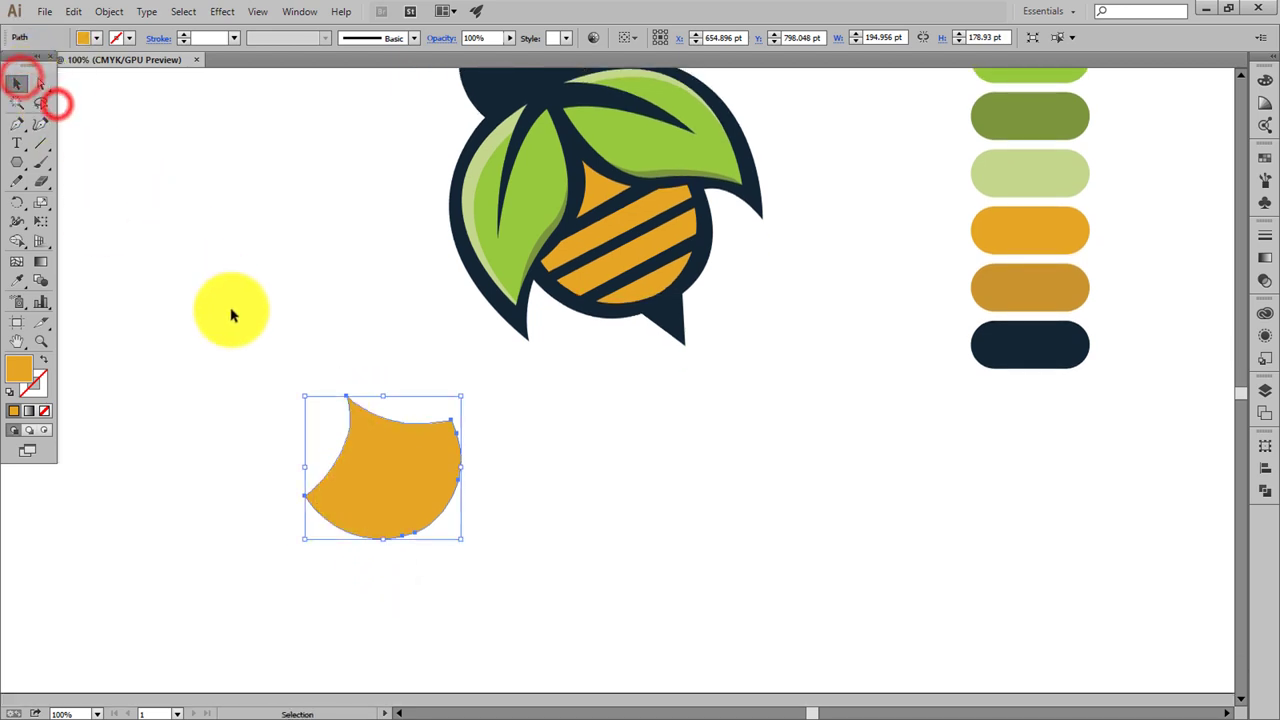
{"action": "left_click", "coordinate": [346, 399]}
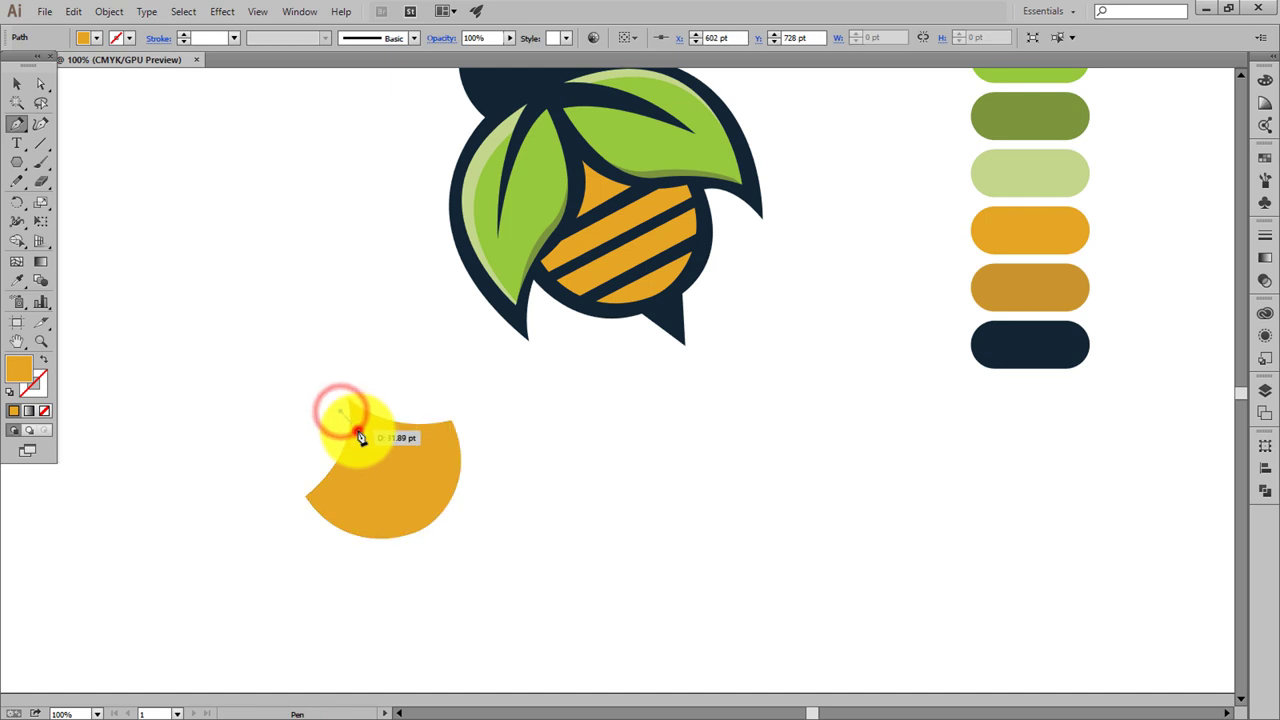
{"action": "left_click", "coordinate": [360, 437]}
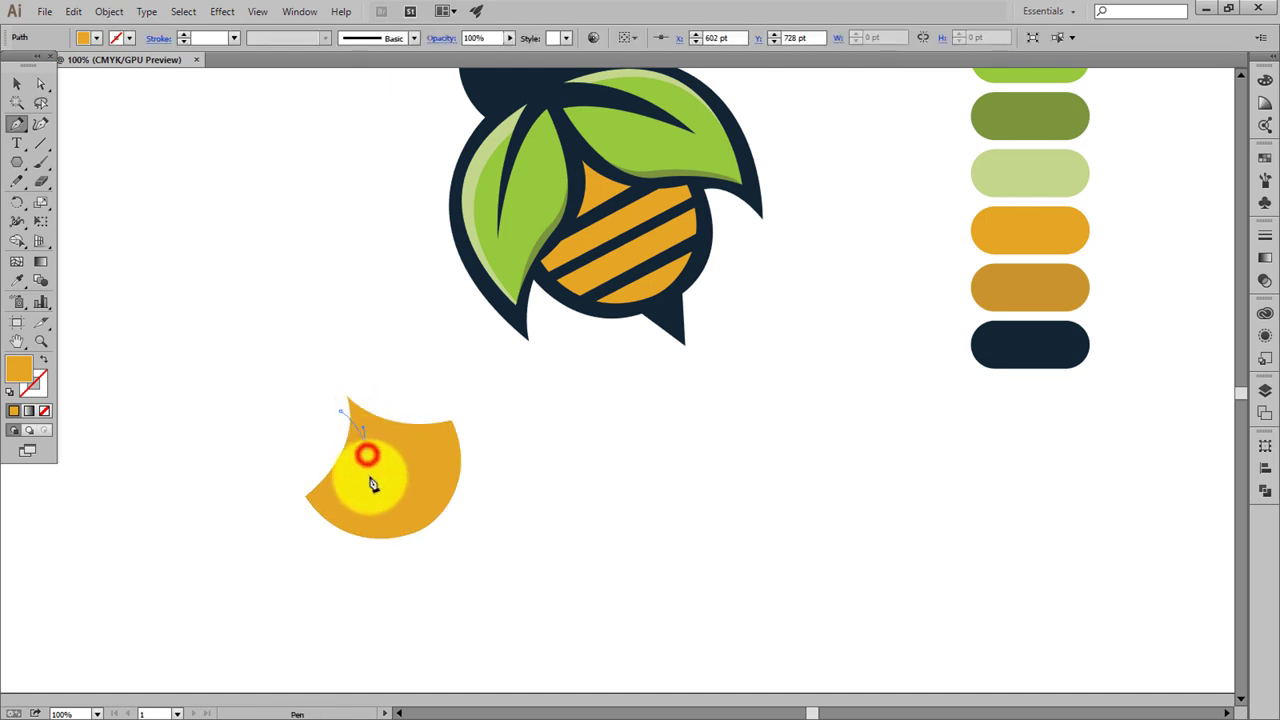
{"action": "mouse_move", "coordinate": [371, 484]}
{"action": "left_mouse_down"}
{"action": "mouse_move", "coordinate": [358, 507]}
{"action": "mouse_move", "coordinate": [323, 500]}
{"action": "mouse_move", "coordinate": [426, 530]}
{"action": "left_mouse_up"}
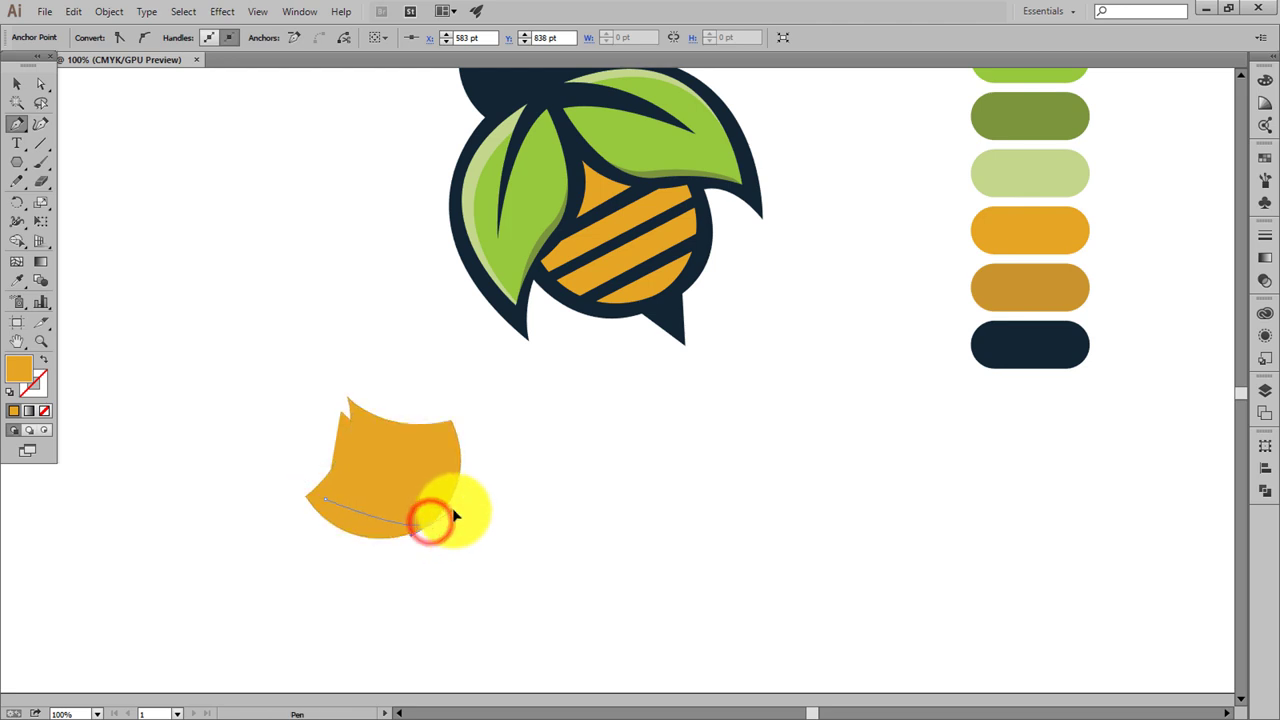
{"action": "left_click", "coordinate": [378, 582]}
{"action": "left_click", "coordinate": [277, 562]}
Close the crescent path and select it together with the body copy
{"action": "left_click_drag", "start_coordinate": [276, 487], "coordinate": [322, 436]}
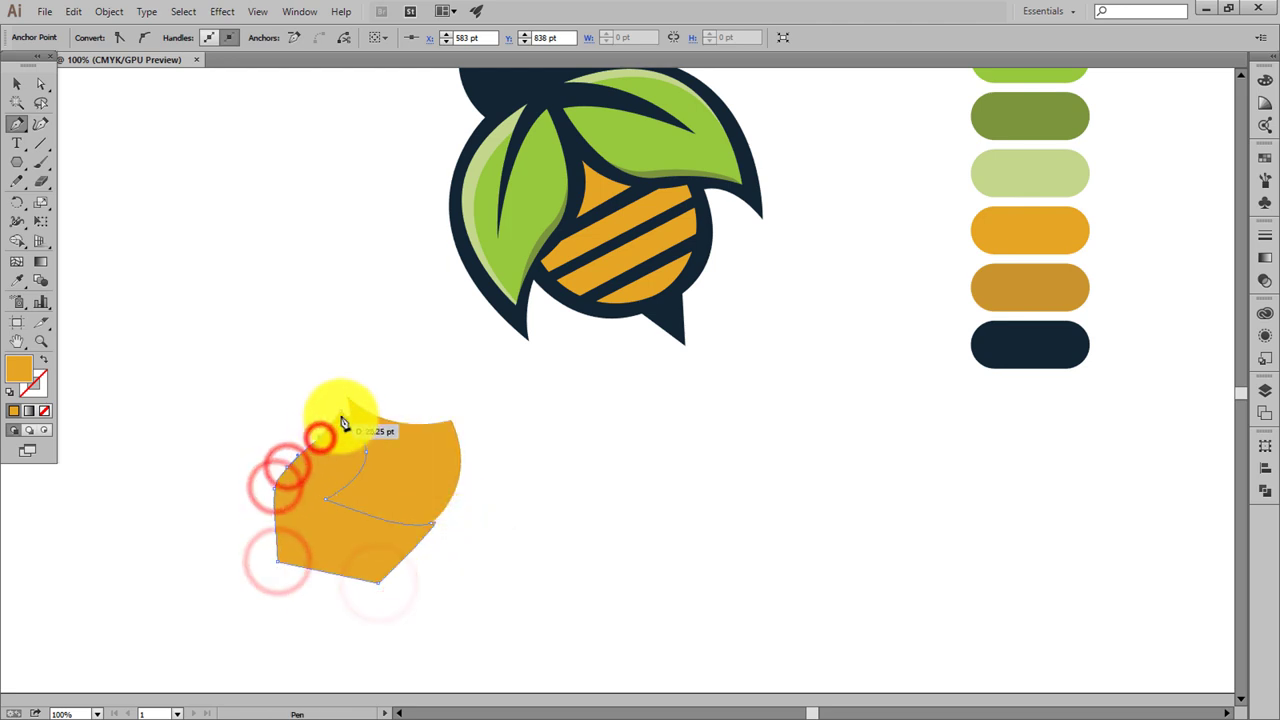
{"action": "left_click", "coordinate": [342, 410]}
{"action": "left_click", "coordinate": [16, 83]}
{"action": "left_click_drag", "start_coordinate": [212, 276], "coordinate": [420, 506]}
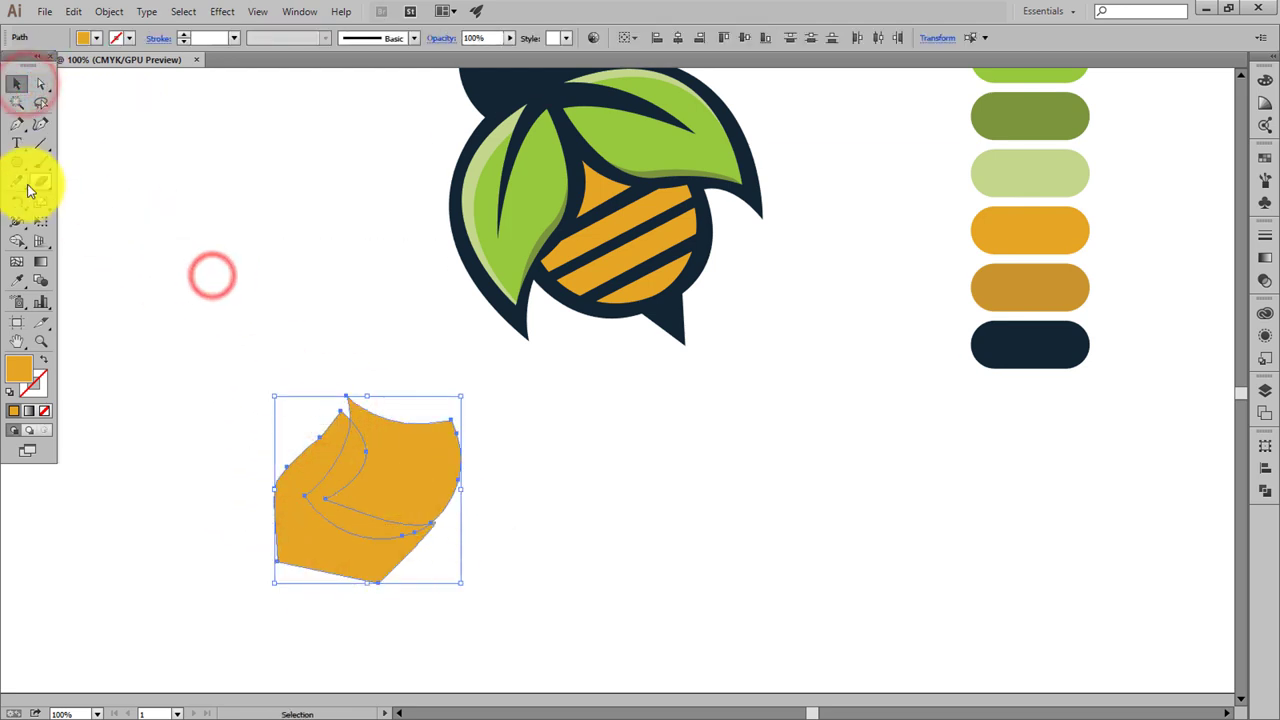
Carve away the copy's left and right regions with Shape Builder, leaving the crescent
{"action": "left_click", "coordinate": [20, 240]}
{"action": "left_click", "coordinate": [428, 495]}
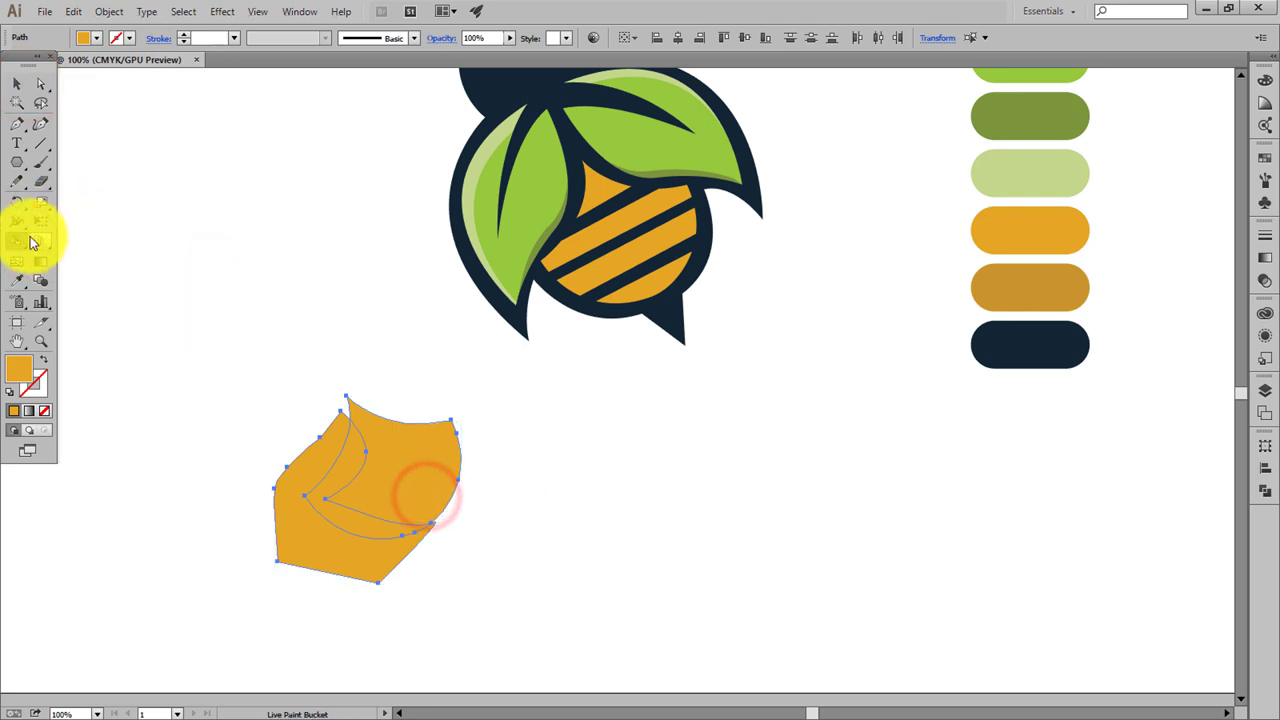
{"action": "left_click", "coordinate": [17, 238]}
{"action": "left_click", "coordinate": [389, 464], "text": "alt"}
{"action": "left_click", "coordinate": [314, 463], "text": "alt"}
{"action": "left_click", "coordinate": [16, 83]}
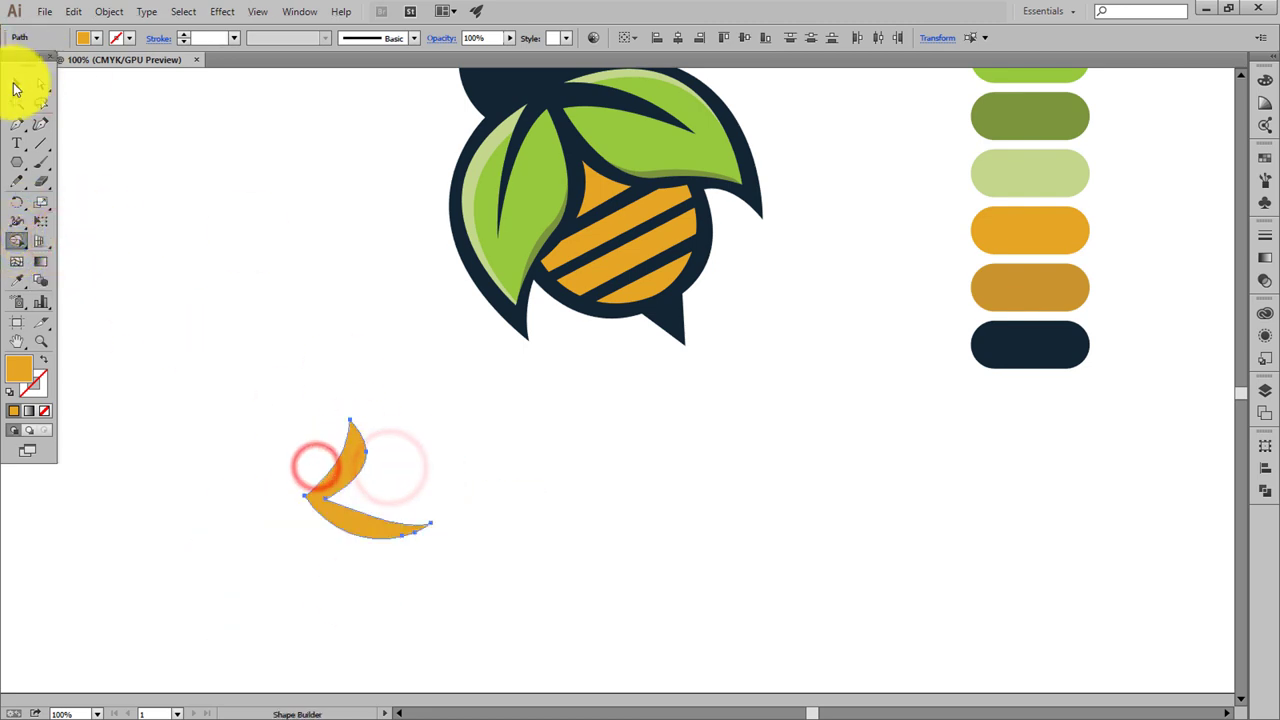
Fill the crescent with the darker orange swatch and place it on the body's left
{"action": "left_click", "coordinate": [374, 538]}
{"action": "key", "text": "i"}
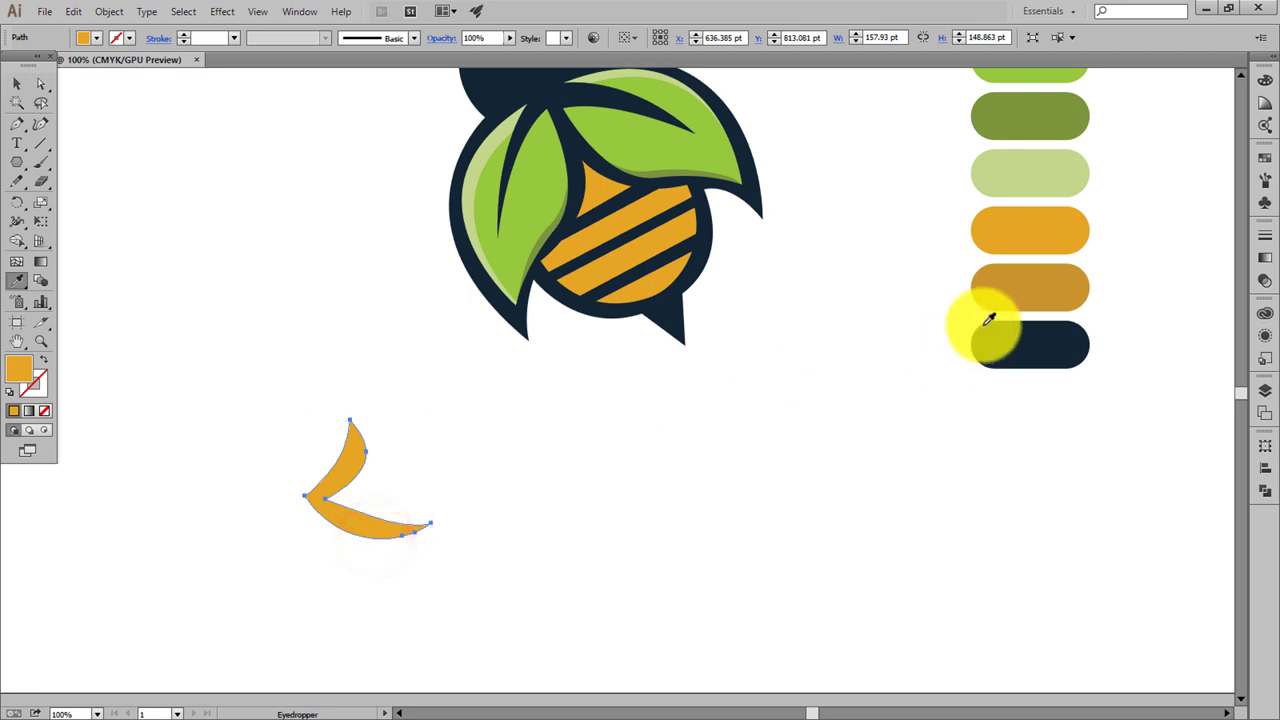
{"action": "left_click", "coordinate": [1014, 300]}
{"action": "left_click", "coordinate": [16, 83]}
{"action": "left_click", "coordinate": [290, 283]}
{"action": "left_click_drag", "start_coordinate": [377, 537], "coordinate": [609, 302]}
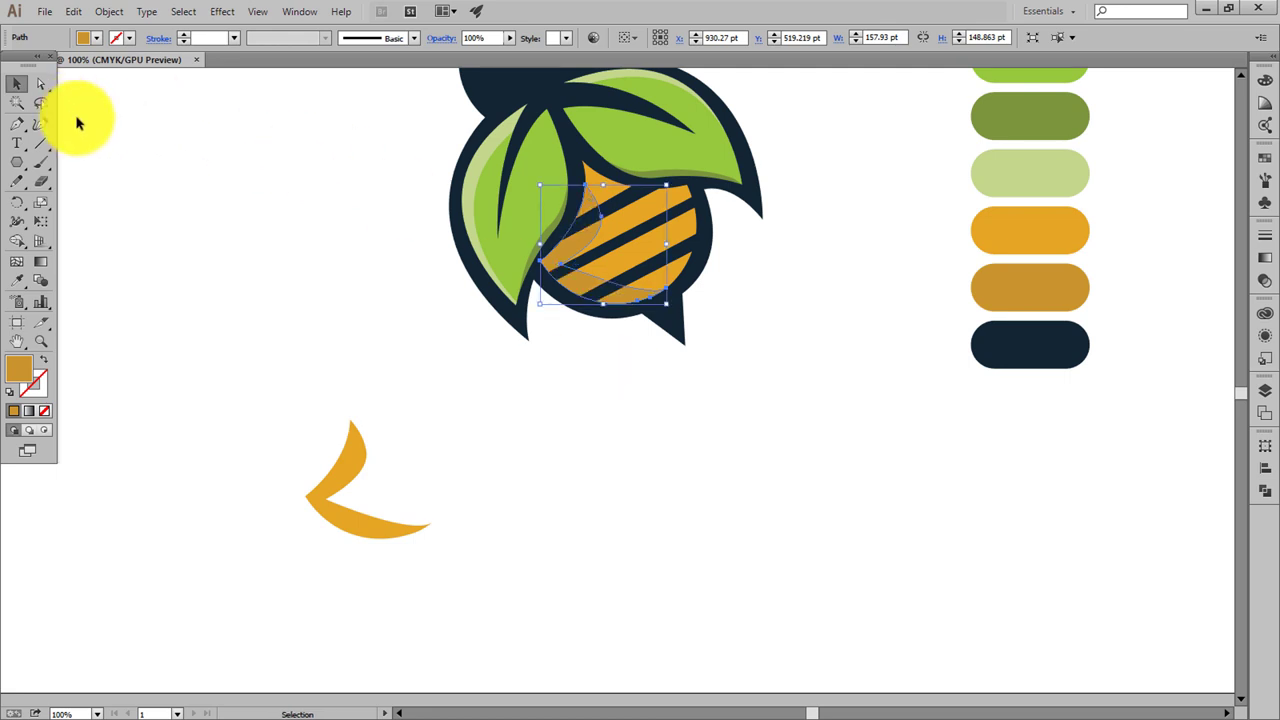
Delete the leftover crescent at lower left
{"action": "left_click", "coordinate": [109, 126]}
{"action": "left_click", "coordinate": [471, 357]}
{"action": "left_click", "coordinate": [360, 455]}
{"action": "key", "text": "Delete"}
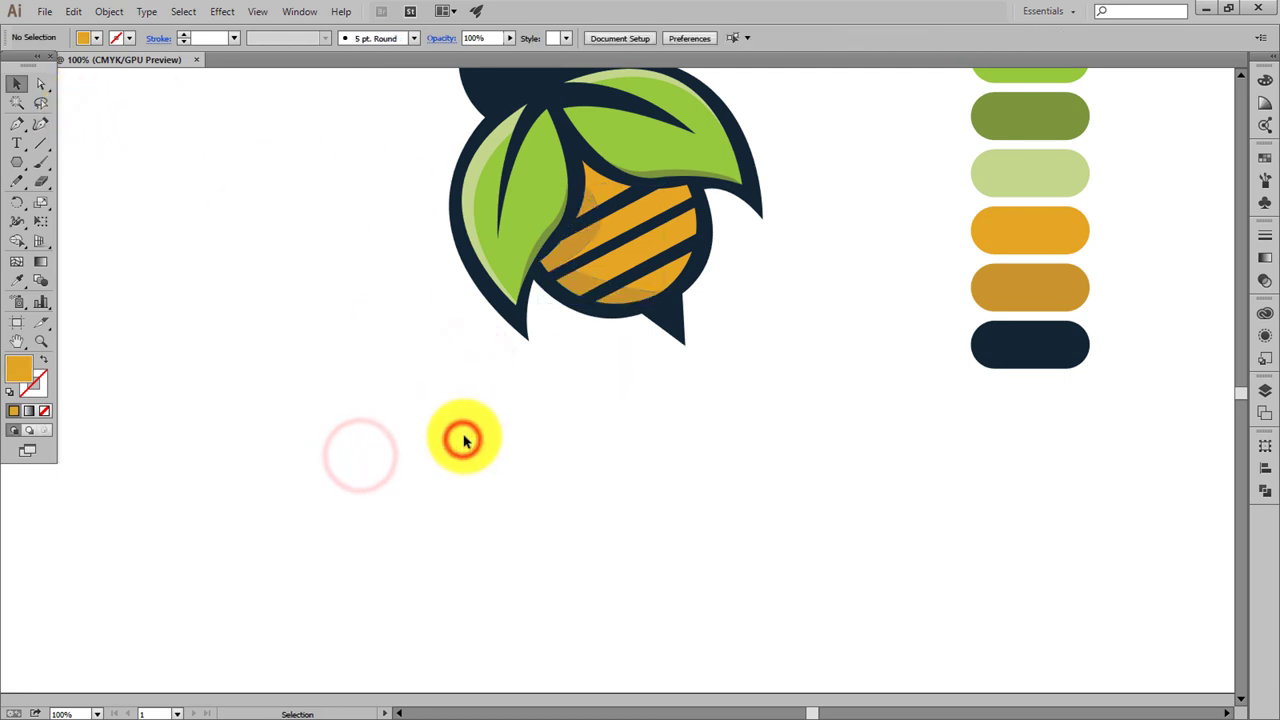
Select all the bee's parts and group them
{"action": "key", "text": "ctrl+0"}
{"action": "left_click_drag", "start_coordinate": [421, 162], "coordinate": [730, 472]}
{"action": "right_click", "coordinate": [623, 369]}
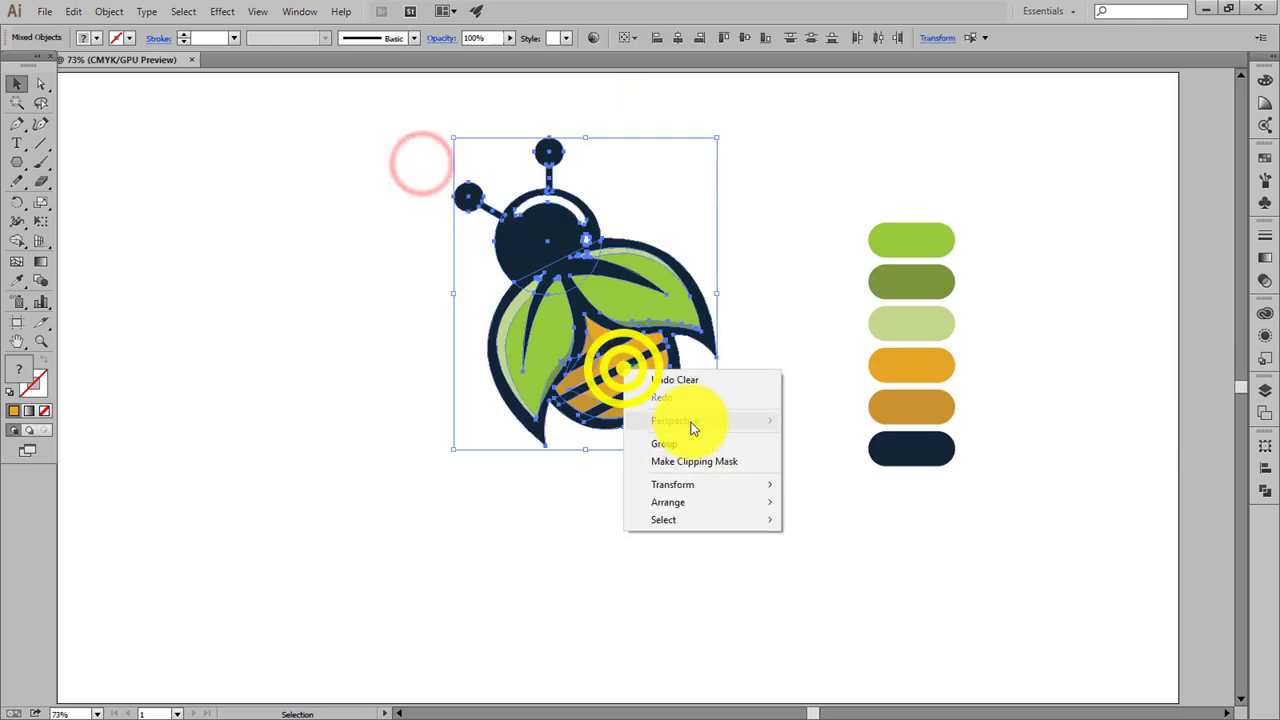
{"action": "left_click", "coordinate": [680, 443]}
{"action": "left_click", "coordinate": [429, 448]}
Draw a hexagon left of the bee and fill it with the darker orange swatch
{"action": "left_click", "coordinate": [17, 162]}
{"action": "left_click_drag", "start_coordinate": [261, 374], "coordinate": [323, 484]}
{"action": "key", "text": "i"}
{"action": "left_click", "coordinate": [885, 413]}
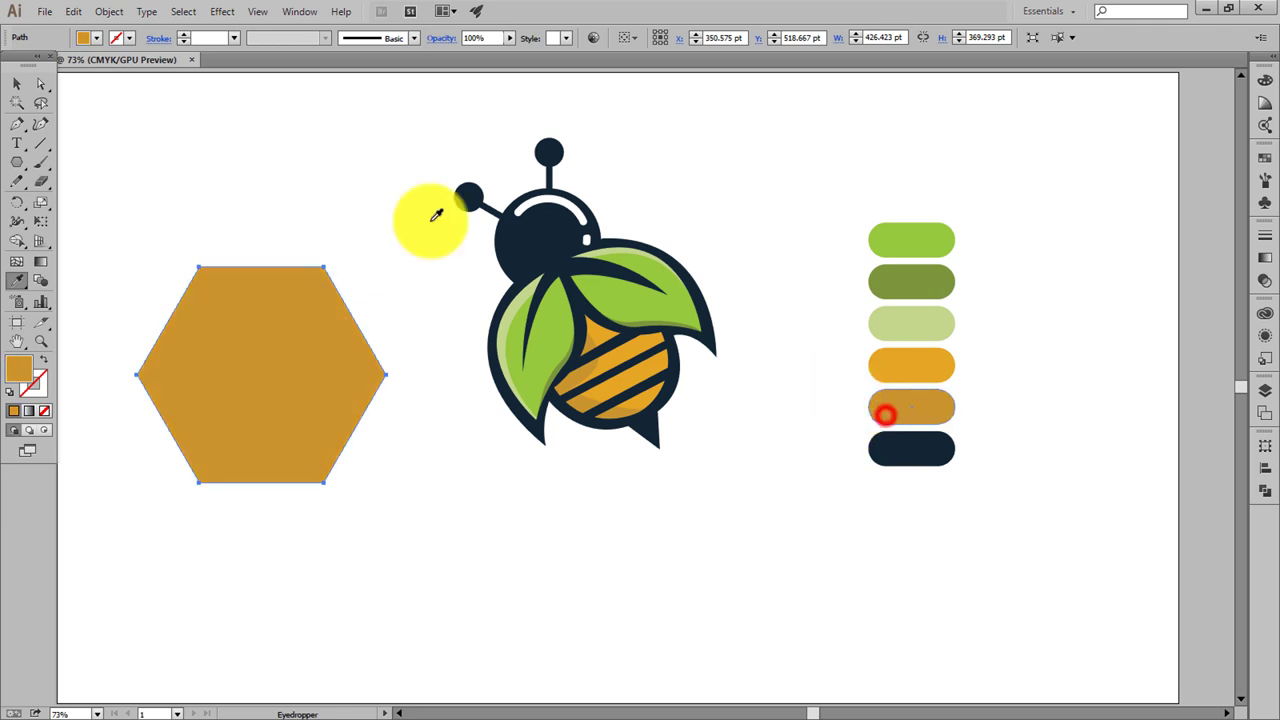
{"action": "left_click", "coordinate": [17, 83]}
{"action": "left_click", "coordinate": [261, 342]}
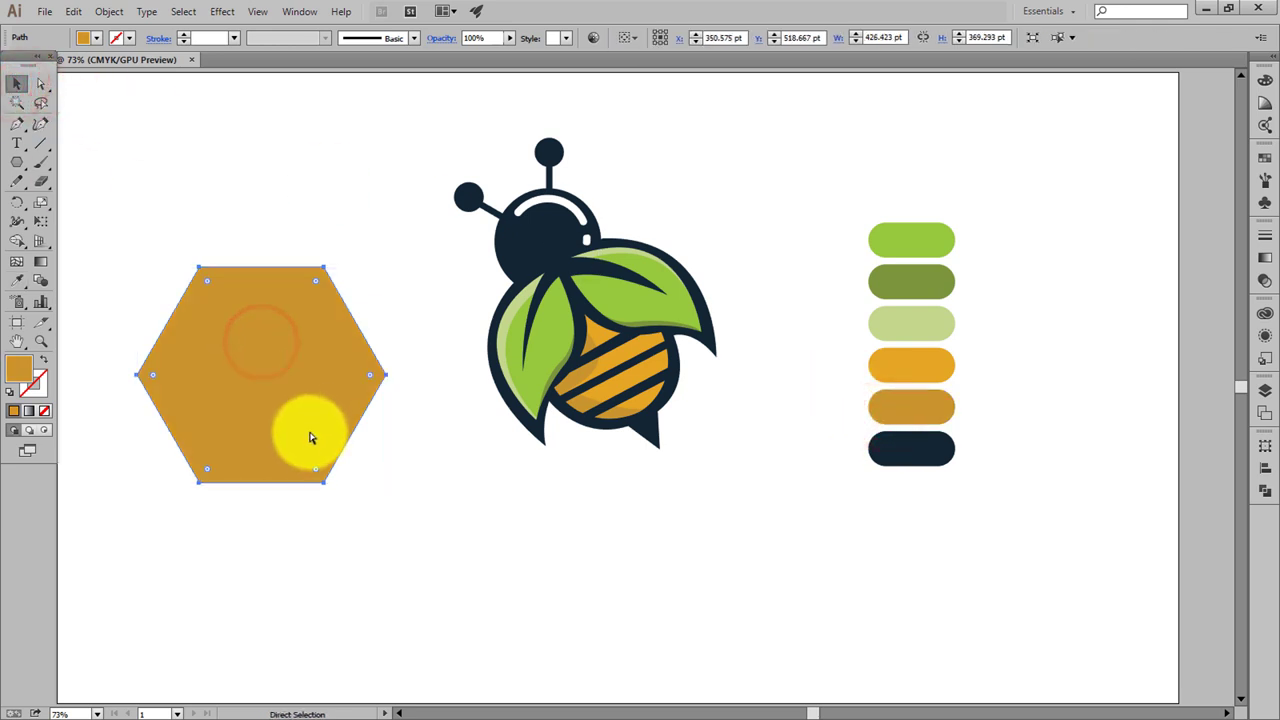
Add a smaller inner hexagon copy filled with lighter orange
{"action": "left_click_drag", "start_coordinate": [388, 486], "coordinate": [372, 477]}
{"action": "key", "text": "i"}
{"action": "left_click", "coordinate": [905, 364]}
{"action": "left_click", "coordinate": [20, 84]}
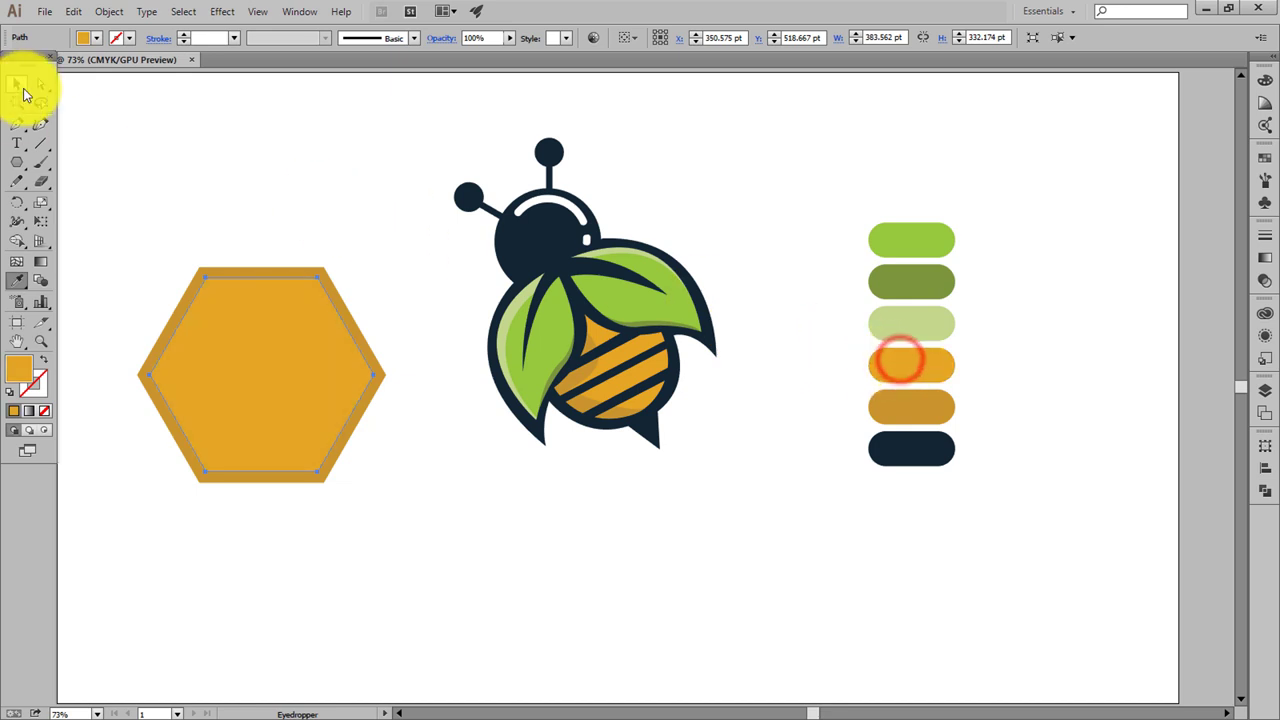
{"action": "left_click", "coordinate": [201, 164]}
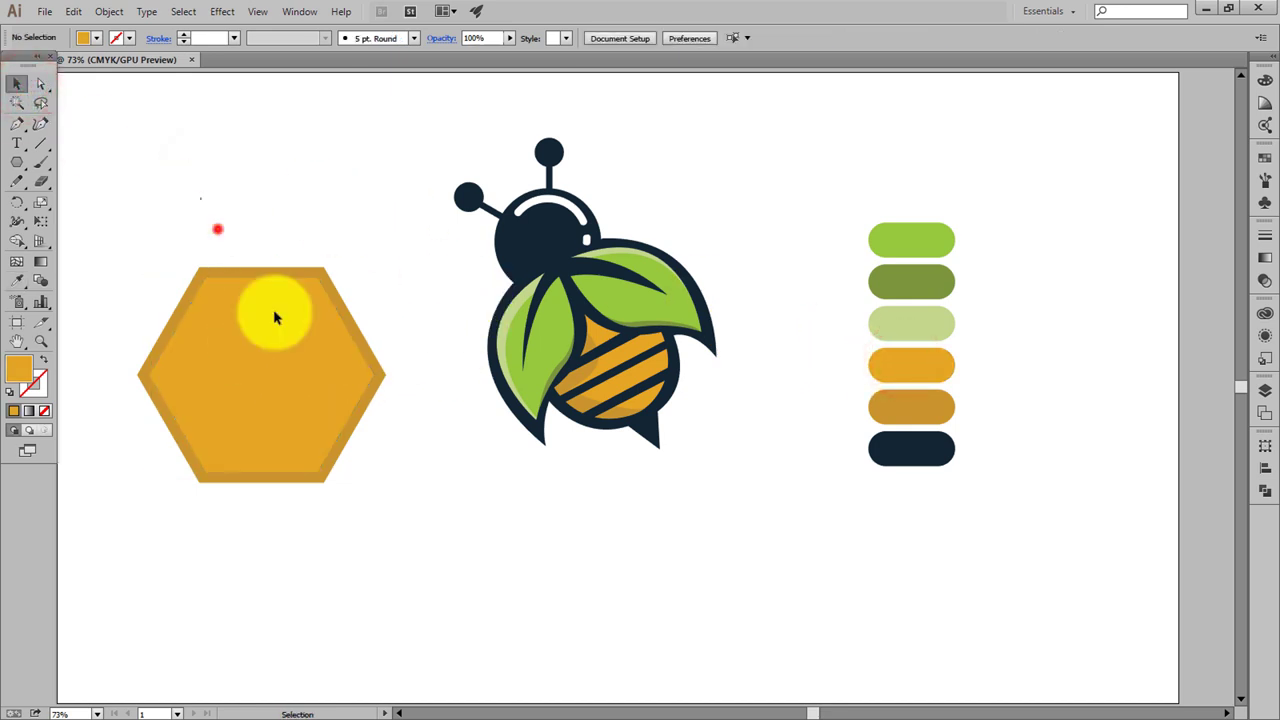
{"action": "left_click", "coordinate": [275, 316]}
{"action": "key", "text": "ctrl+minus"}
Scale the whole bee down and move it onto the hexagon
{"action": "left_click_drag", "start_coordinate": [414, 486], "coordinate": [623, 329]}
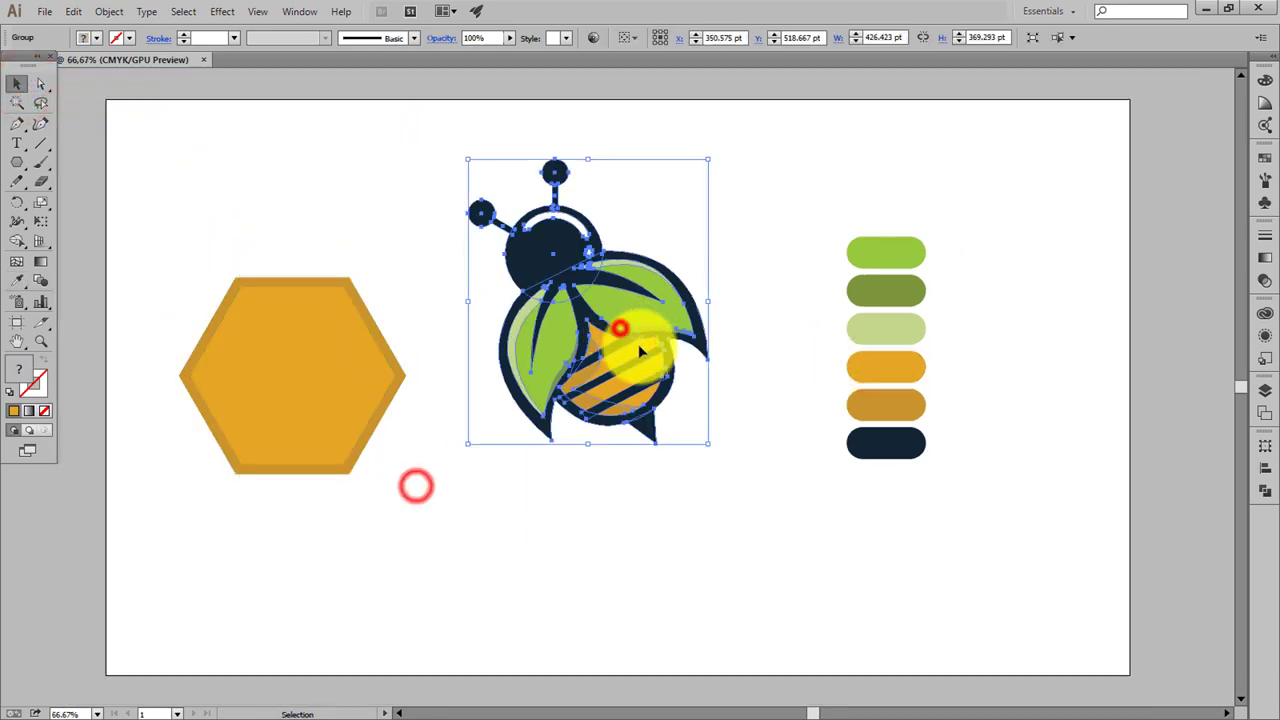
{"action": "mouse_move", "coordinate": [709, 446]}
{"action": "left_mouse_down"}
{"action": "mouse_move", "coordinate": [665, 425]}
{"action": "mouse_move", "coordinate": [656, 380]}
{"action": "left_mouse_up"}
{"action": "left_click_drag", "start_coordinate": [618, 297], "coordinate": [340, 370]}
{"action": "left_click", "coordinate": [475, 292]}
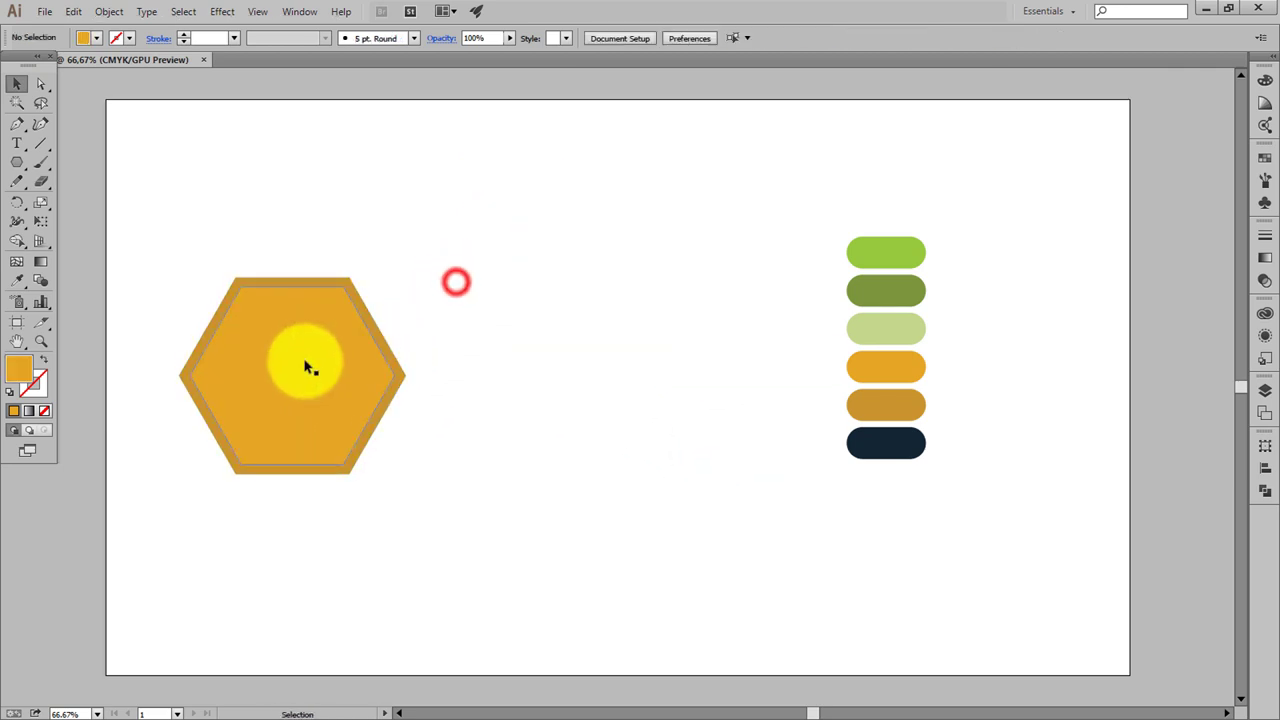
Send both hexagon shapes backward, behind the bee
{"action": "left_click", "coordinate": [297, 362]}
{"action": "left_click_drag", "start_coordinate": [475, 292], "coordinate": [367, 343]}
{"action": "right_click", "coordinate": [367, 343]}
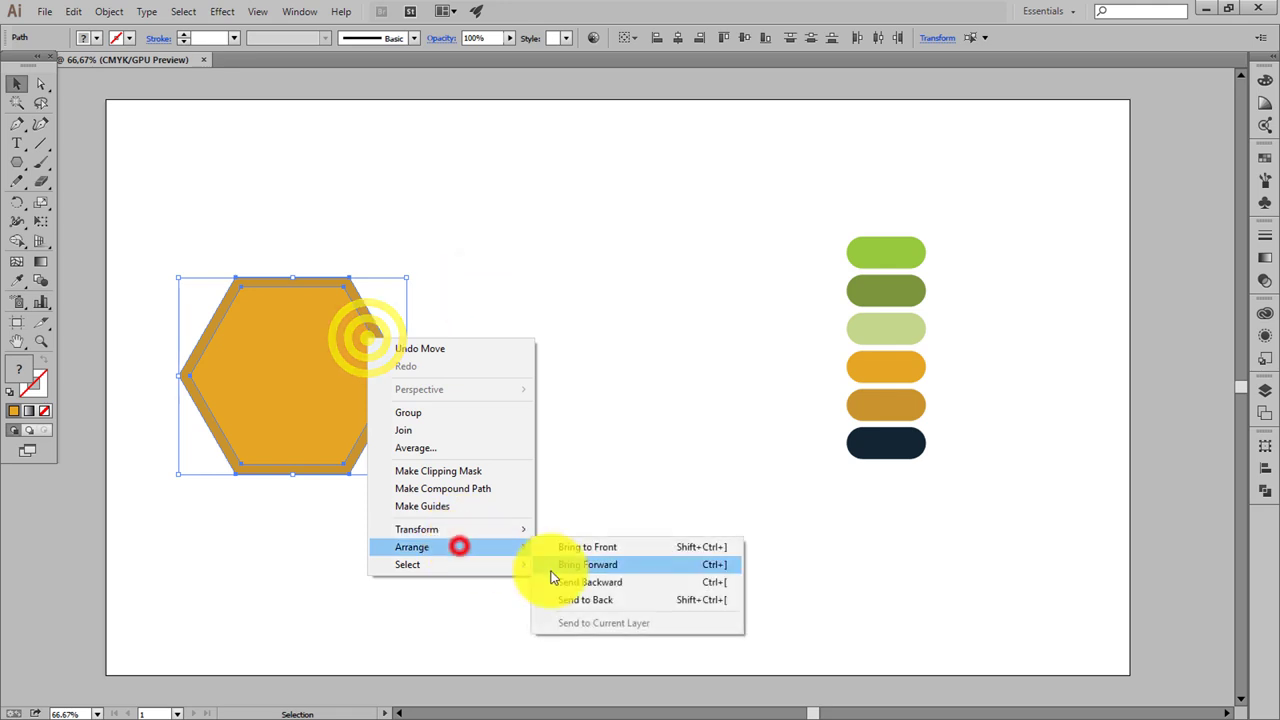
{"action": "left_click", "coordinate": [582, 592]}
{"action": "left_click", "coordinate": [323, 395]}
Give the outer hexagon a drop shadow, then reapply it to the bee
{"action": "left_click", "coordinate": [428, 349]}
{"action": "left_click", "coordinate": [378, 387]}
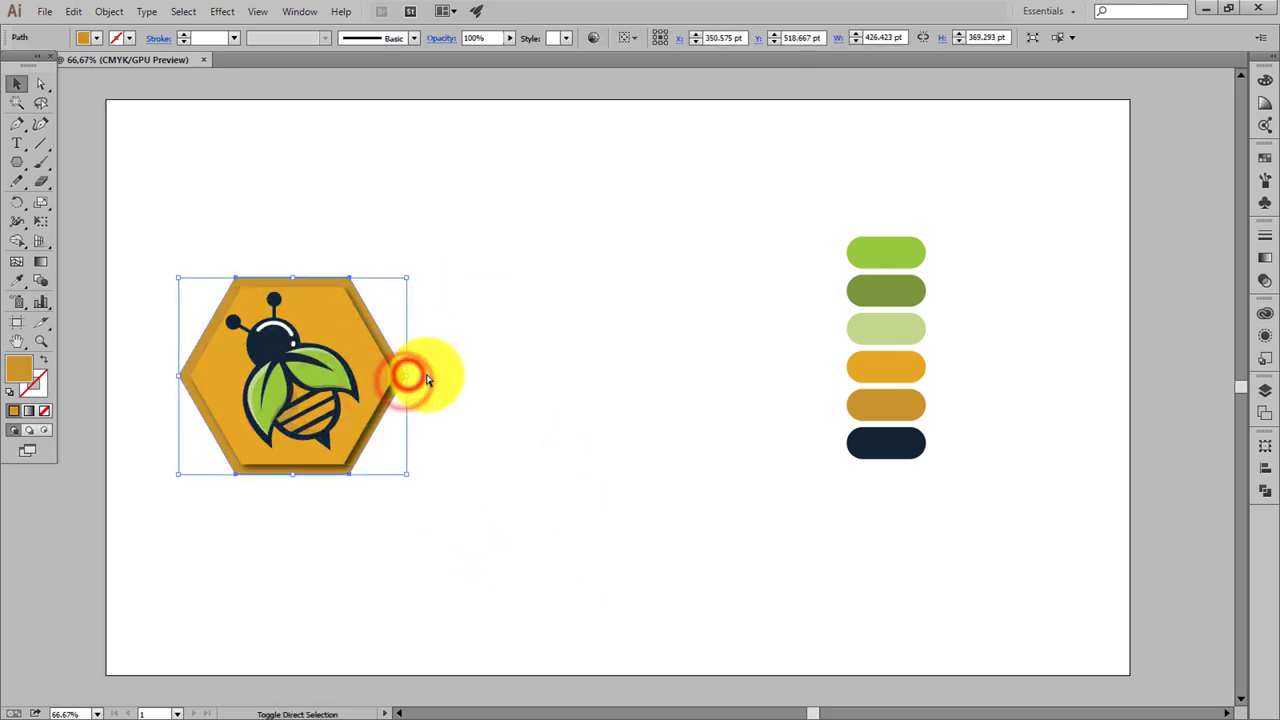
{"action": "left_click", "coordinate": [407, 375]}
{"action": "left_click", "coordinate": [290, 373]}
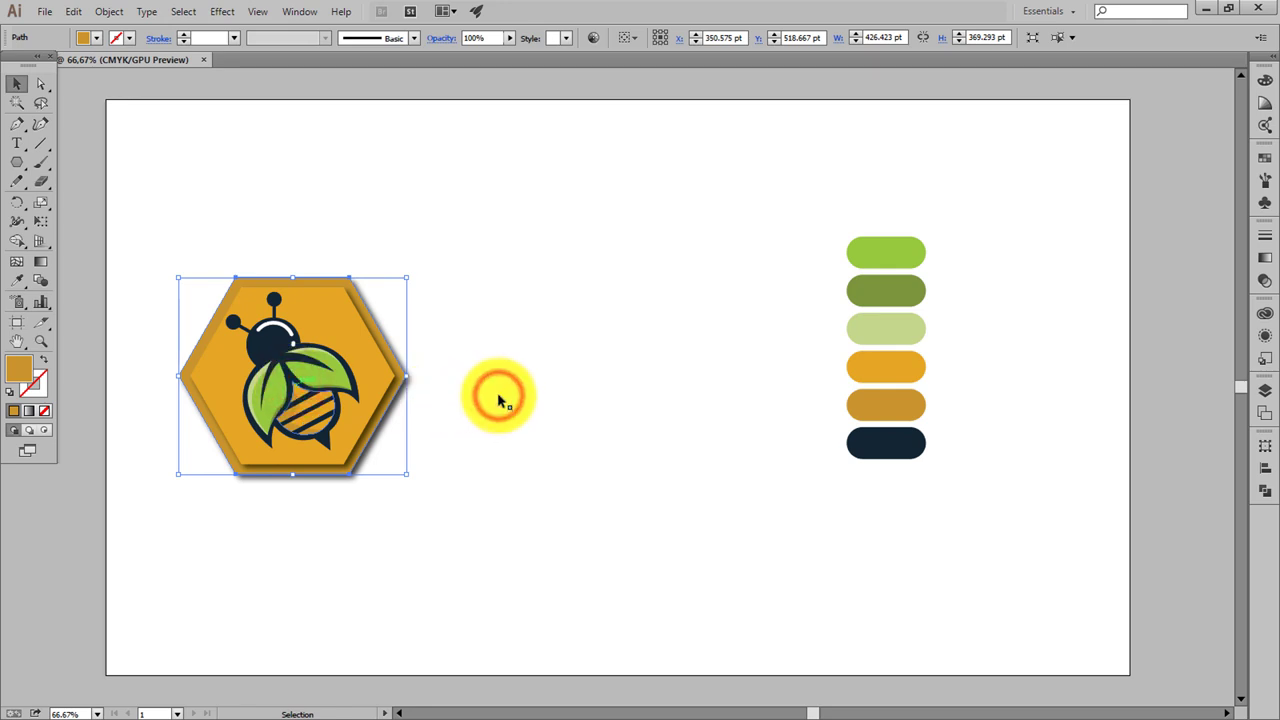
{"action": "key", "text": "shift+ctrl+e"}
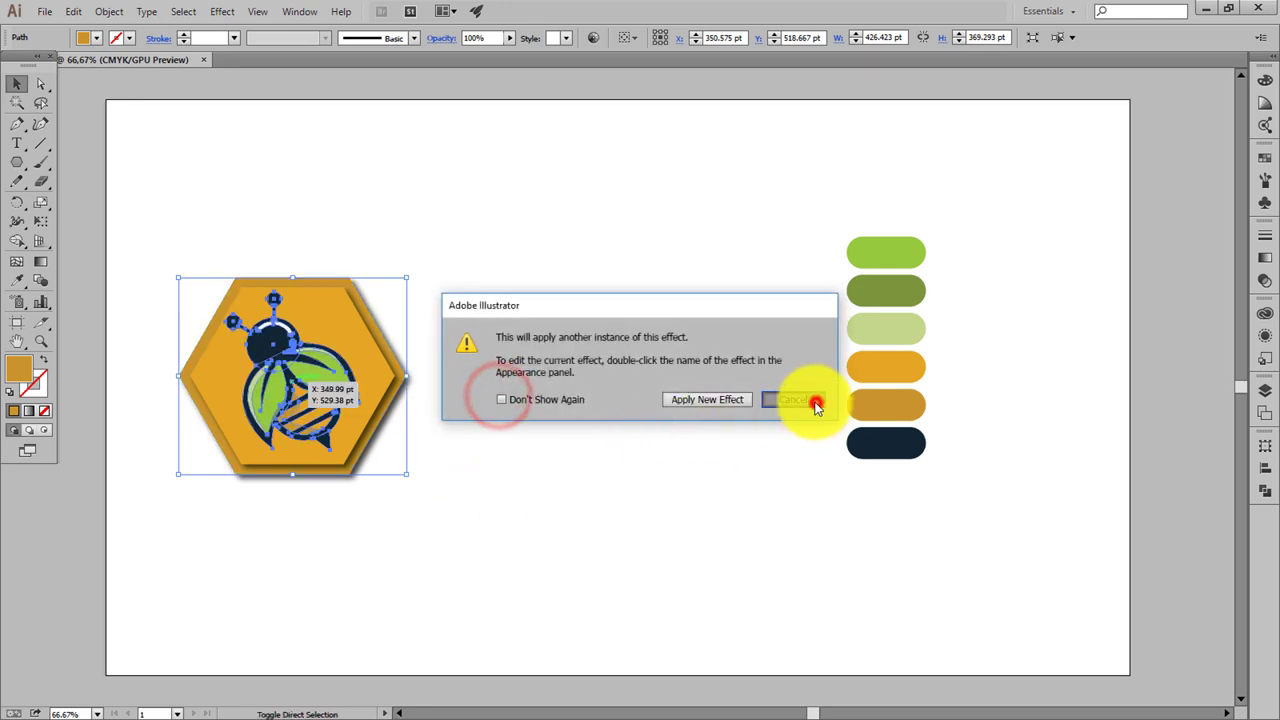
{"action": "left_click", "coordinate": [816, 404]}
{"action": "left_click", "coordinate": [251, 371]}
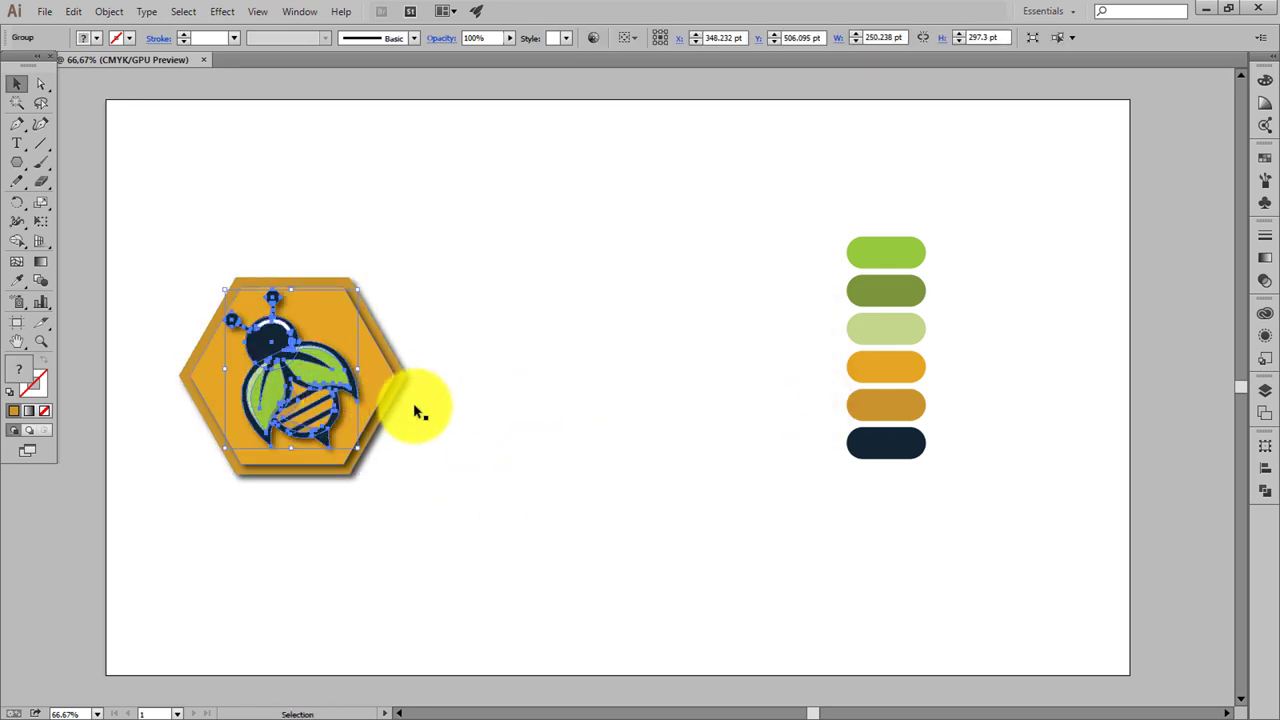
Centre the badge on the artboard and delete the colour swatches
{"action": "left_click", "coordinate": [517, 406]}
{"action": "mouse_move", "coordinate": [200, 237]}
{"action": "left_mouse_down"}
{"action": "mouse_move", "coordinate": [300, 400]}
{"action": "mouse_move", "coordinate": [520, 400]}
{"action": "left_mouse_up"}
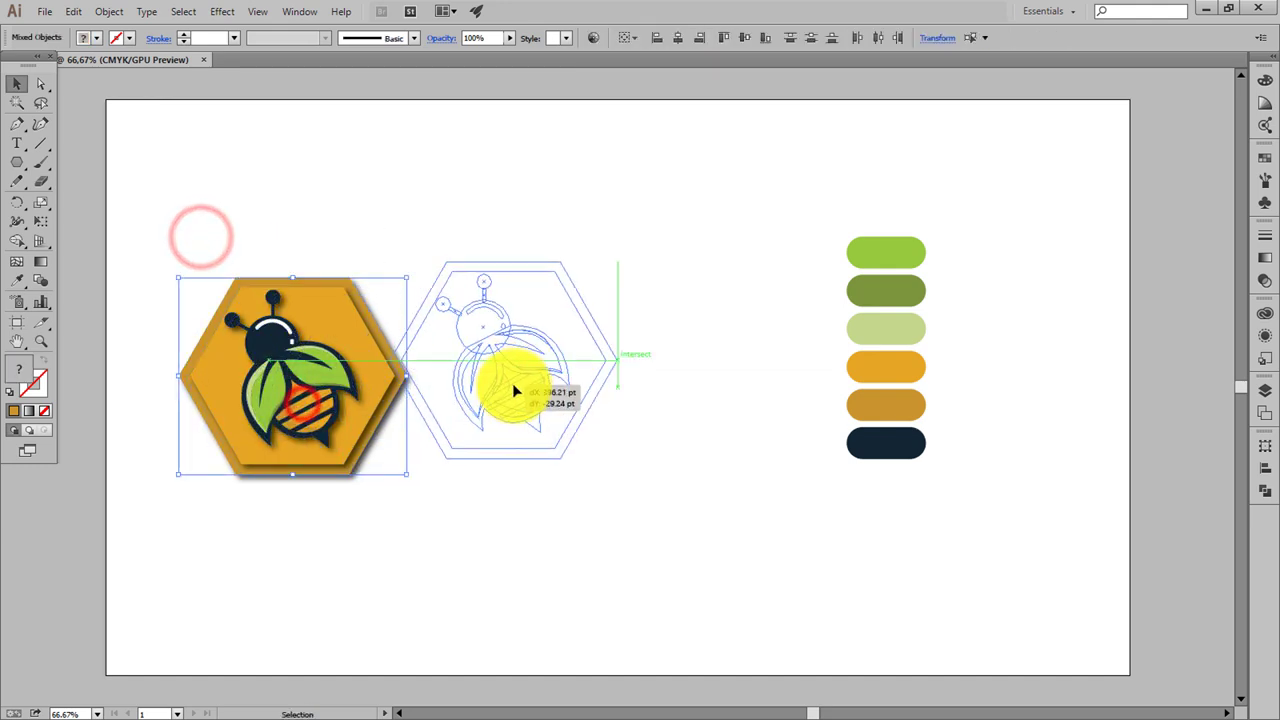
{"action": "left_click", "coordinate": [726, 391]}
{"action": "left_click_drag", "start_coordinate": [746, 217], "coordinate": [989, 514]}
{"action": "key", "text": "Delete"}
Fit the artboard in view and nudge the whole badge slightly right
{"action": "key", "text": "ctrl+0"}
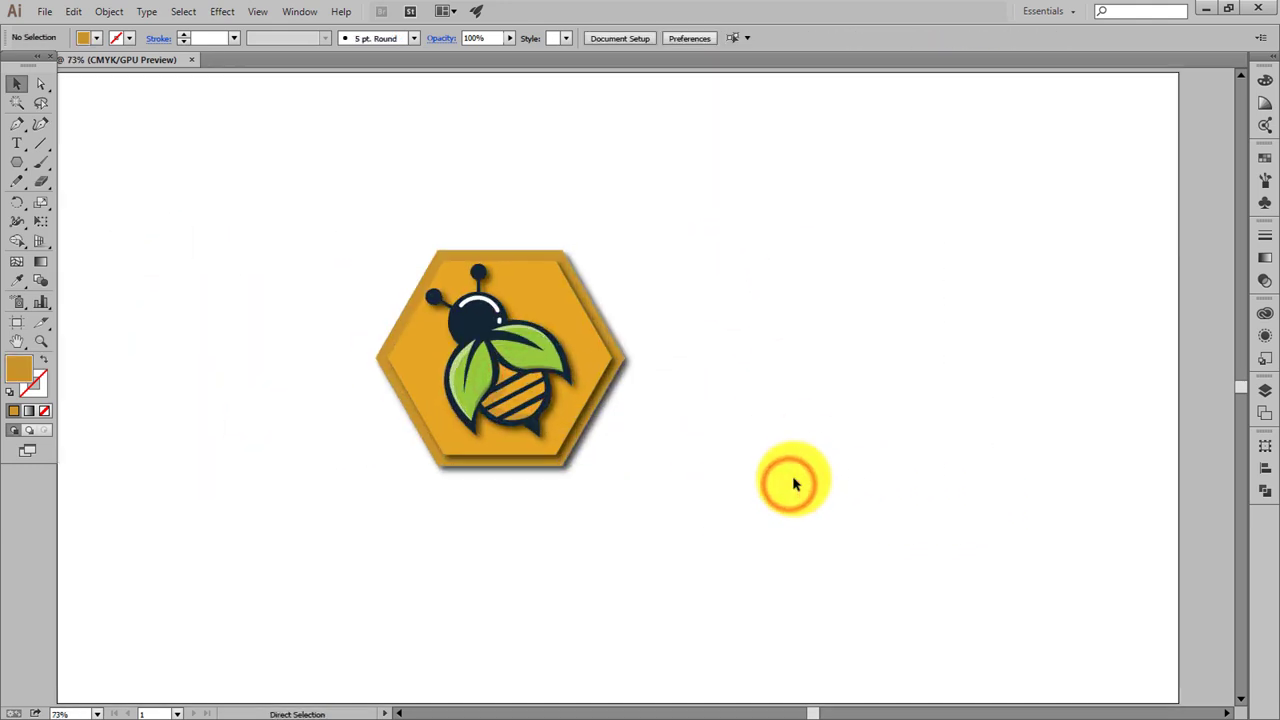
{"action": "left_click_drag", "start_coordinate": [351, 177], "coordinate": [629, 504]}
{"action": "left_click_drag", "start_coordinate": [583, 405], "coordinate": [661, 414]}
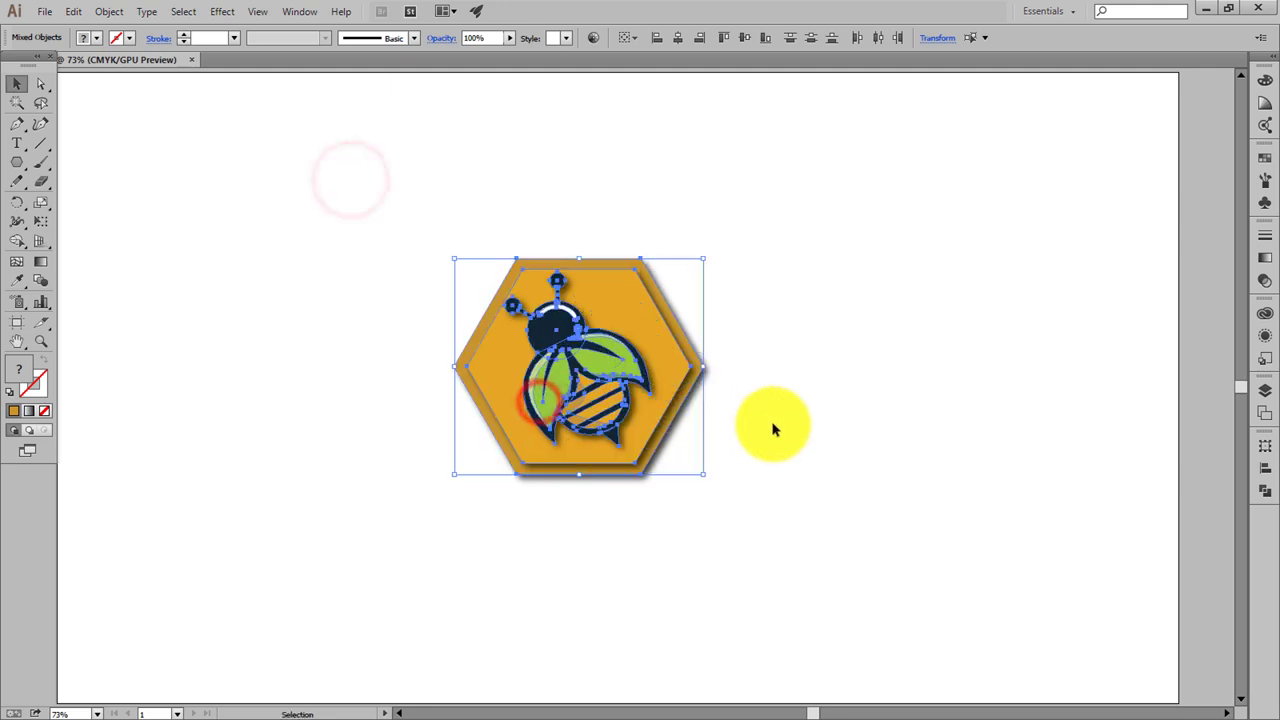
{"action": "left_click", "coordinate": [775, 425]}
{"action": "left_click", "coordinate": [906, 431]}
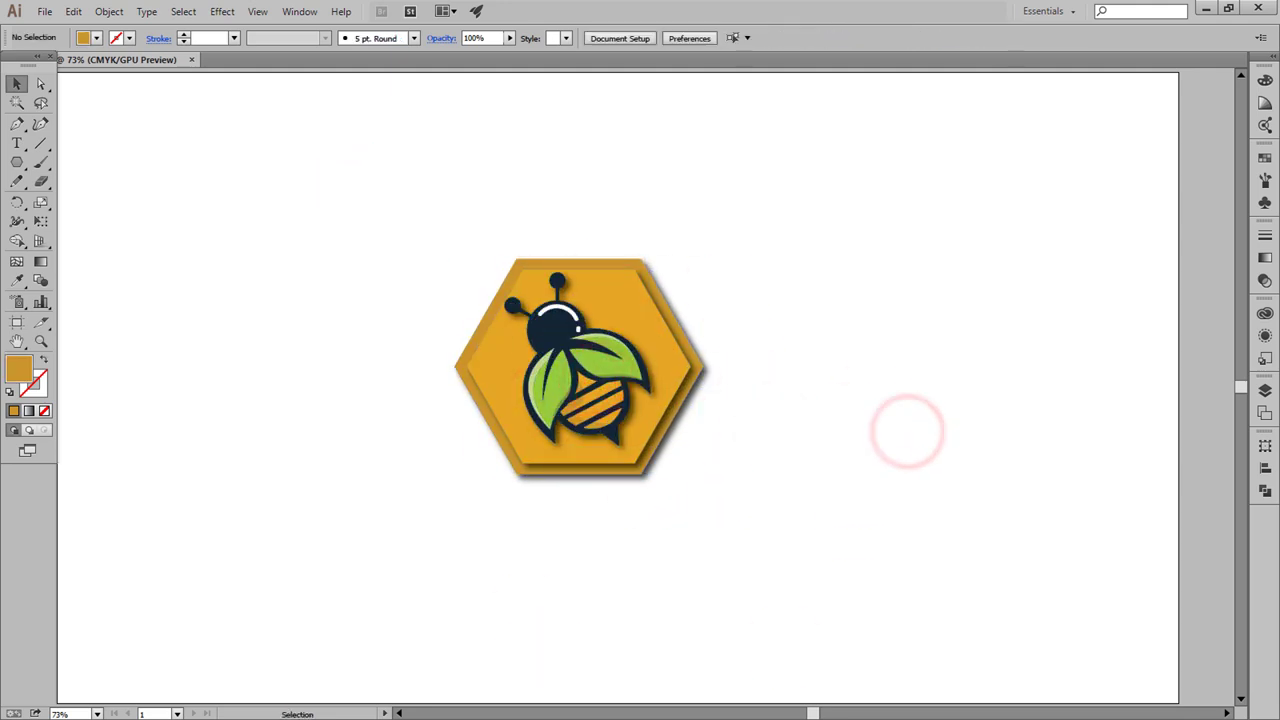